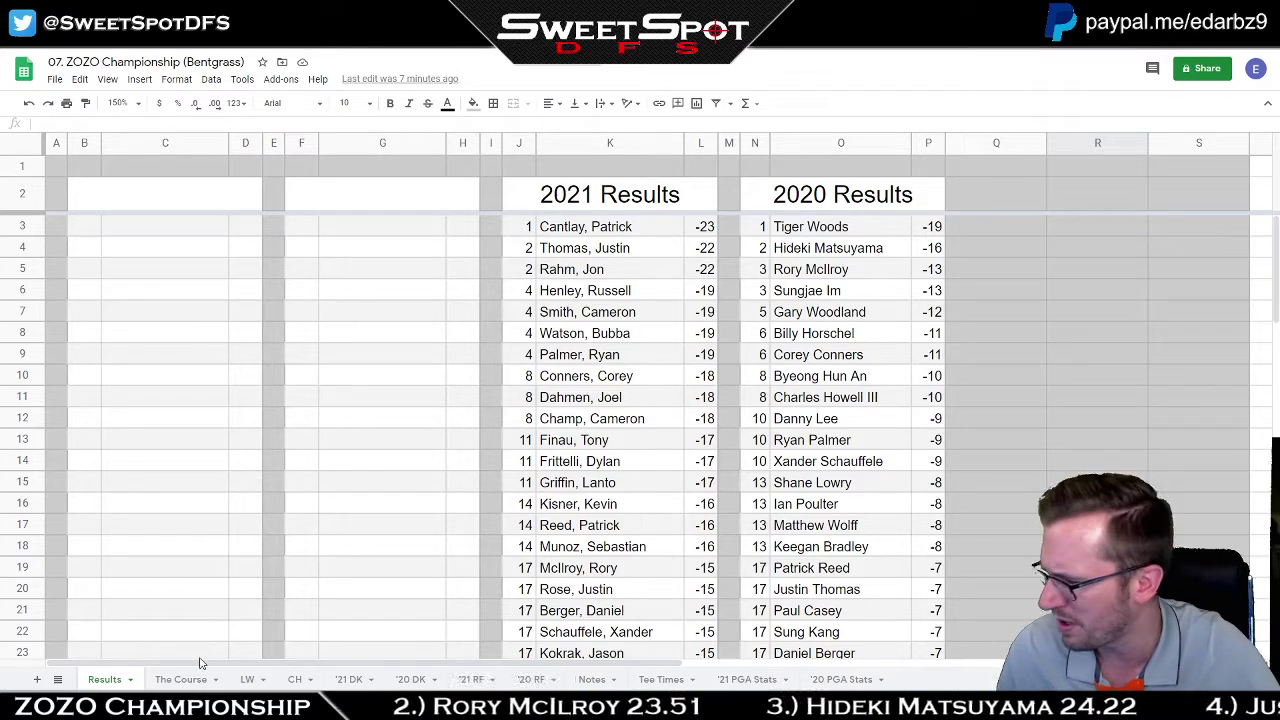
# Review the shape notes on The Course sheet, highlight the hole number and par of hole 11, and return to the Results sheet.
pyautogui.click(188, 685)
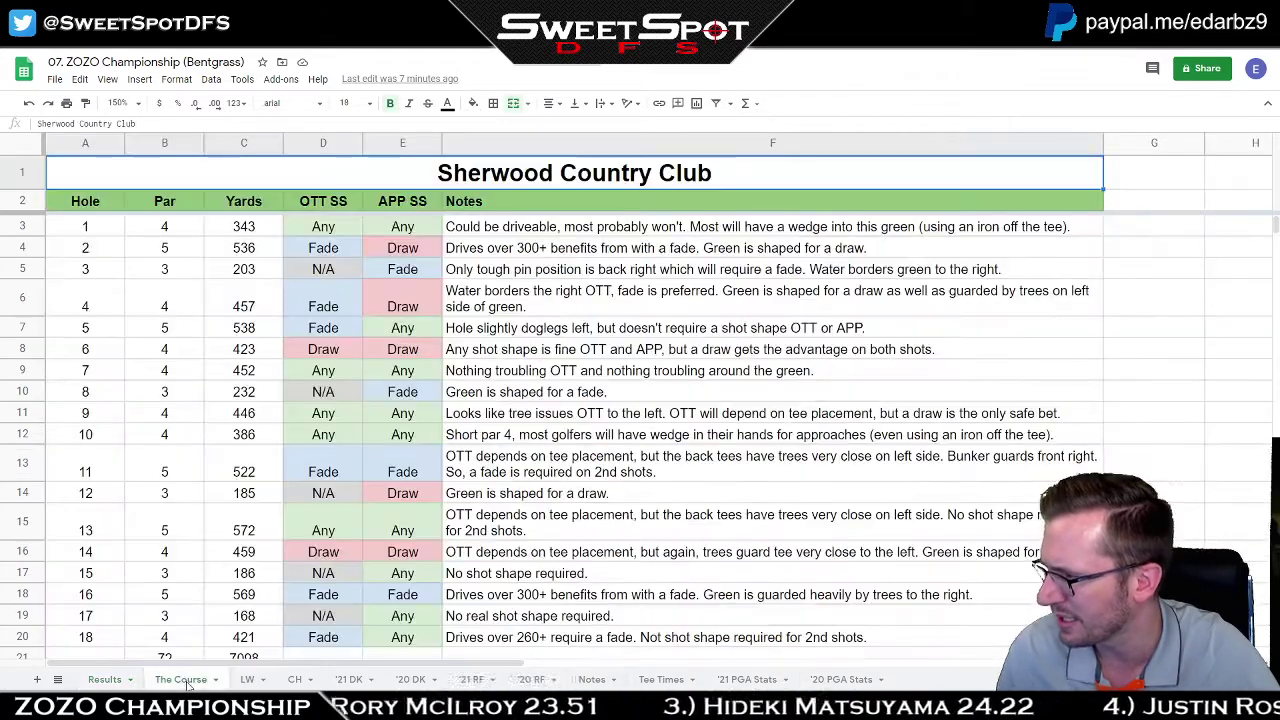
pyautogui.click(94, 474)
pyautogui.moveTo(94, 474); pyautogui.dragTo(160, 471)
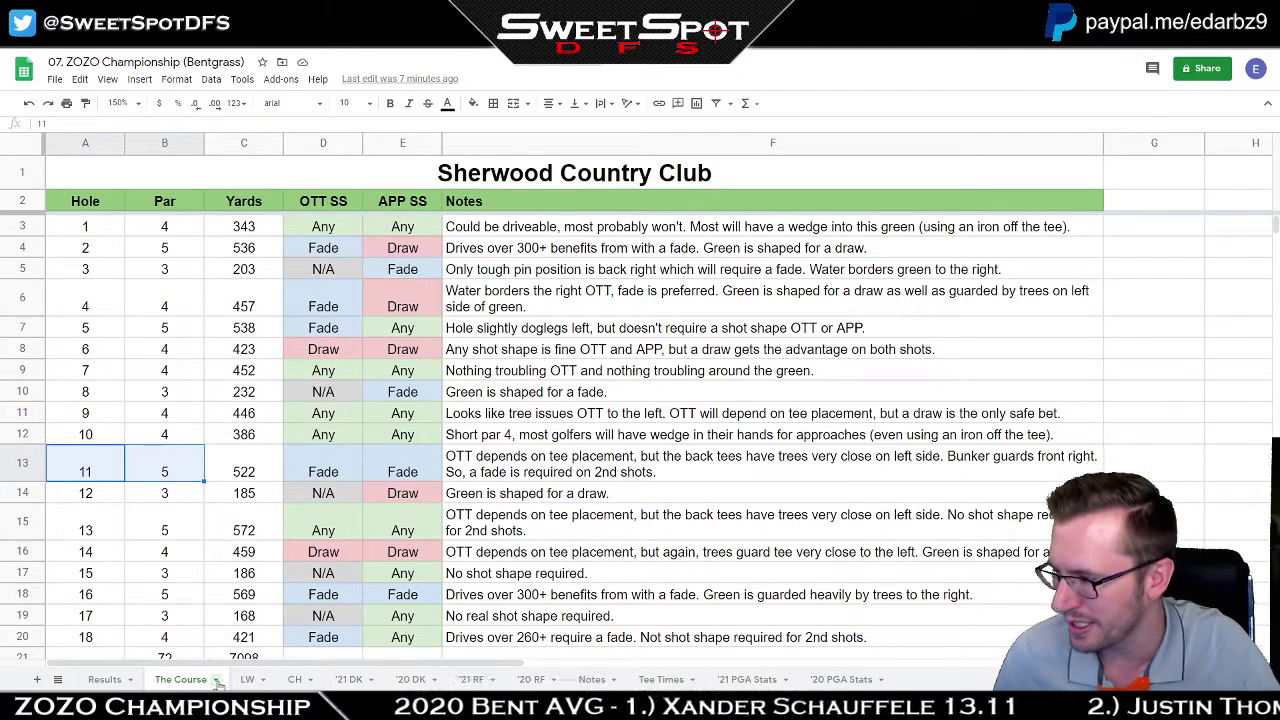
pyautogui.click(108, 682)
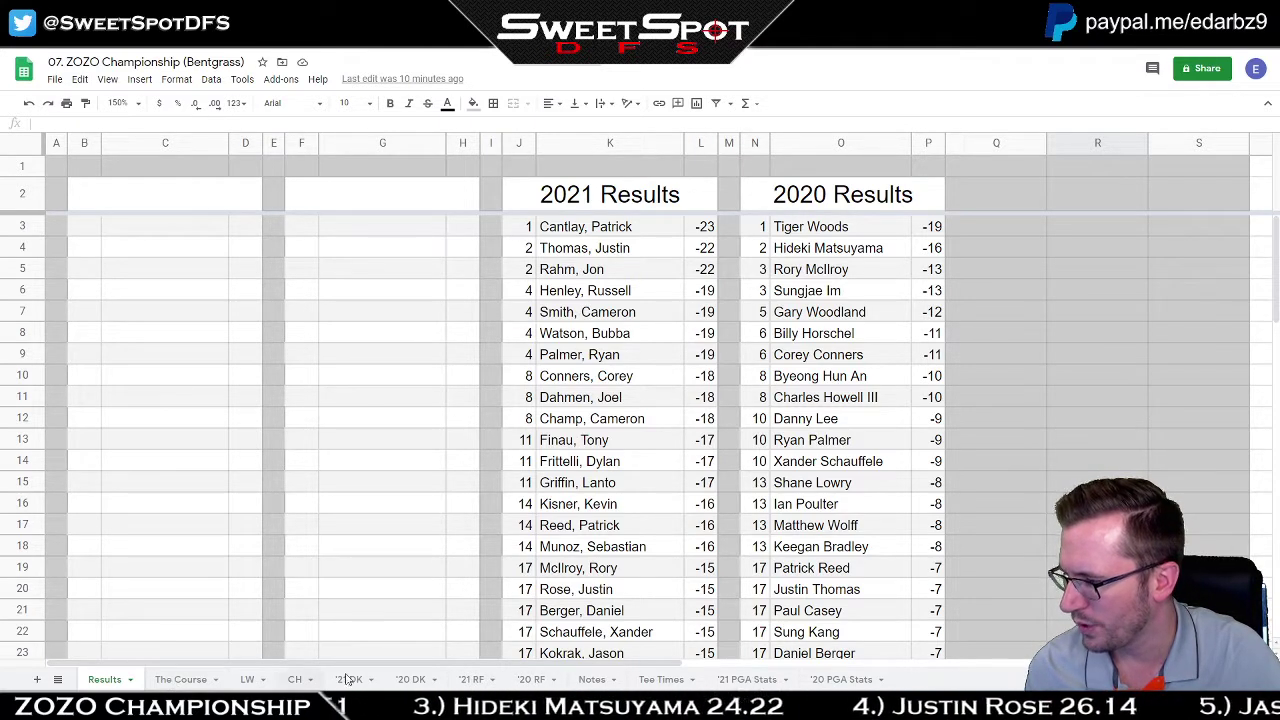
# On the '21 RF sheet, read the notes attached to the Optimal Lineup and $1 SG Winning Lineup headings and to Patrick Cantlay.
pyautogui.click(470, 680)
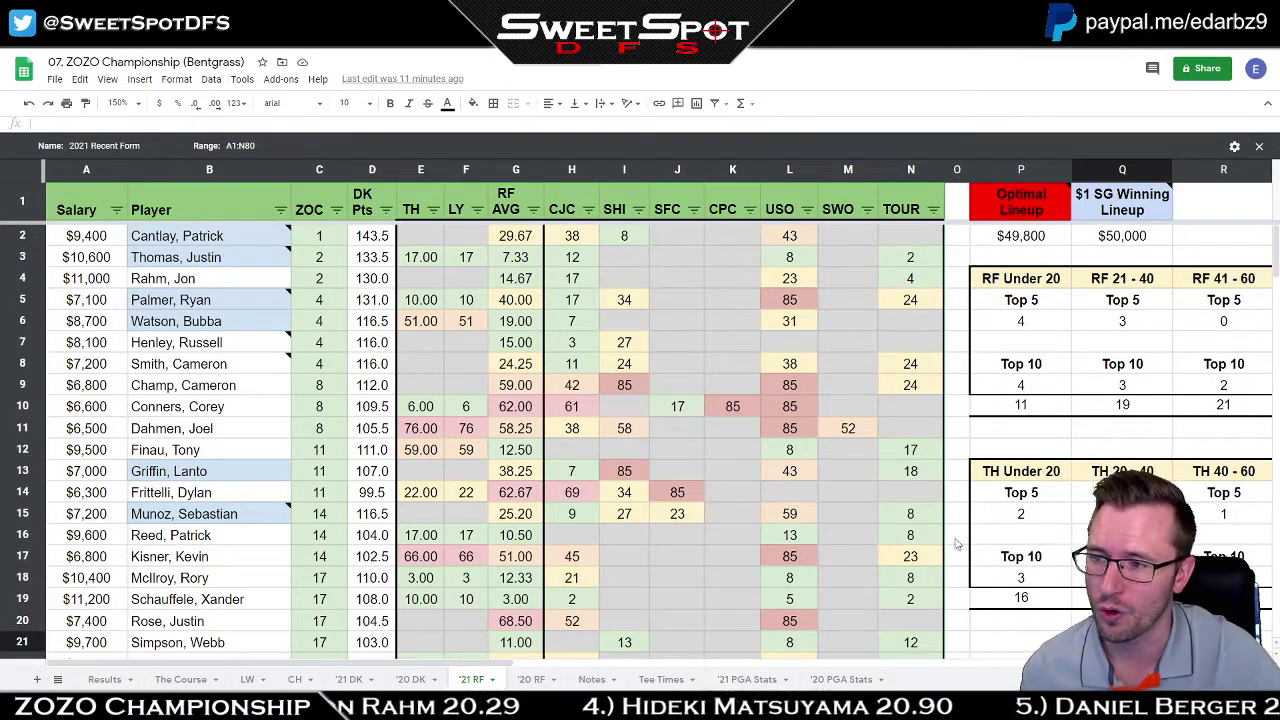
pyautogui.moveTo(1124, 226)
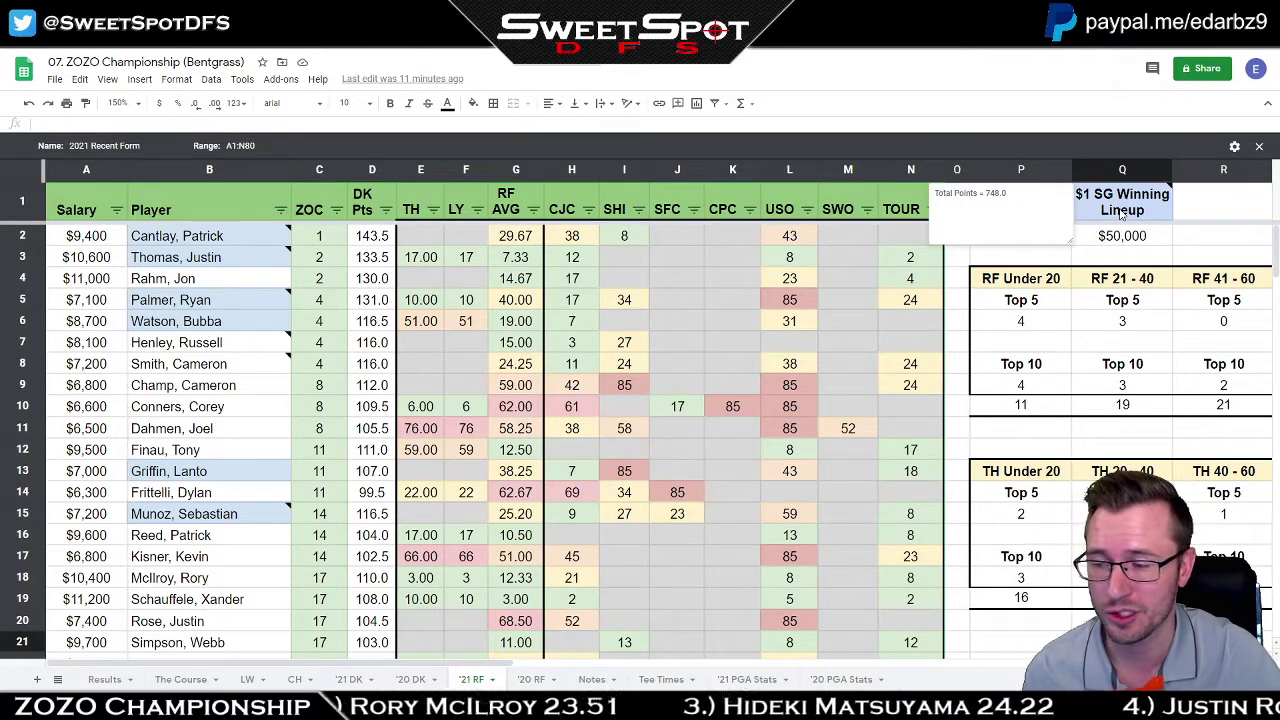
pyautogui.moveTo(1024, 210)
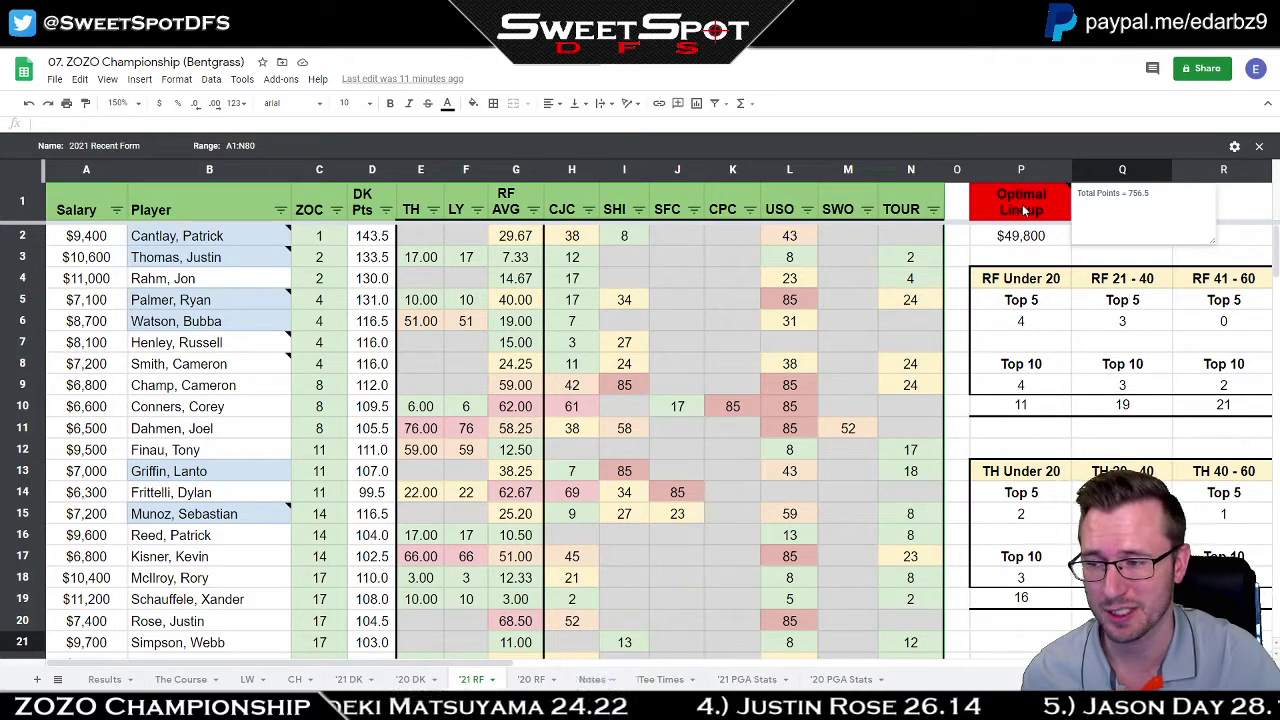
pyautogui.click(1104, 258)
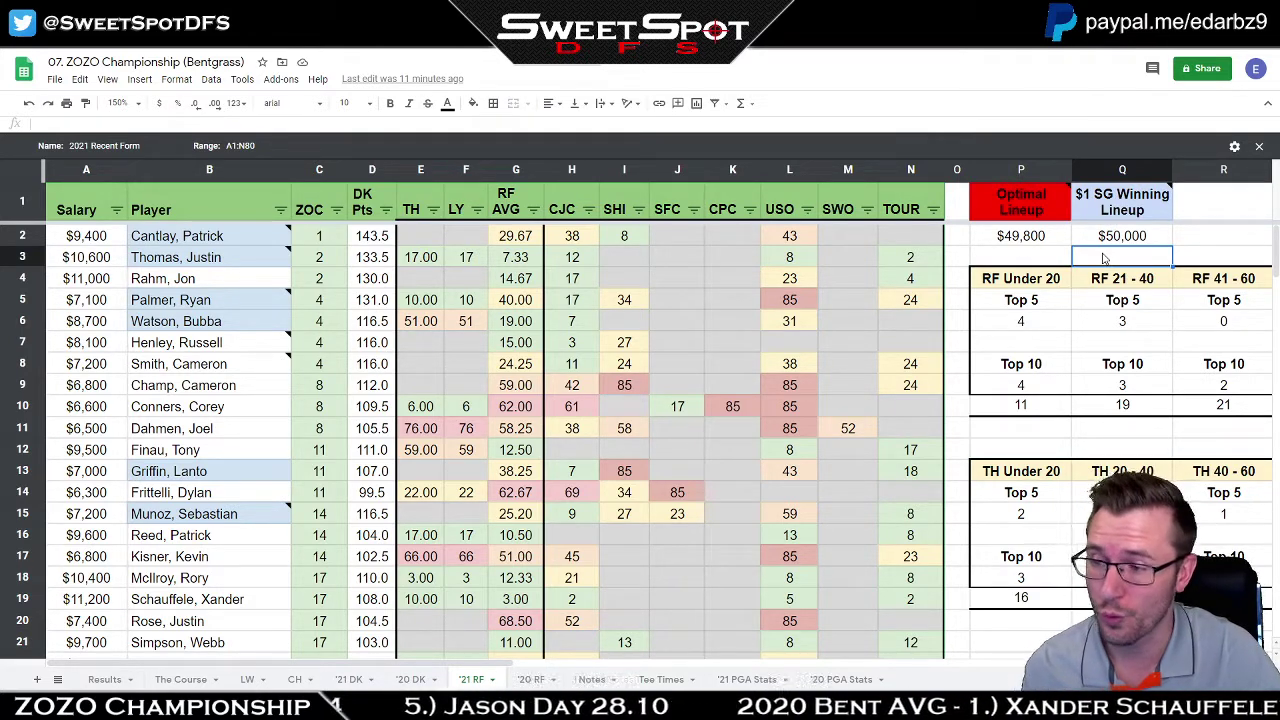
pyautogui.click(1122, 241)
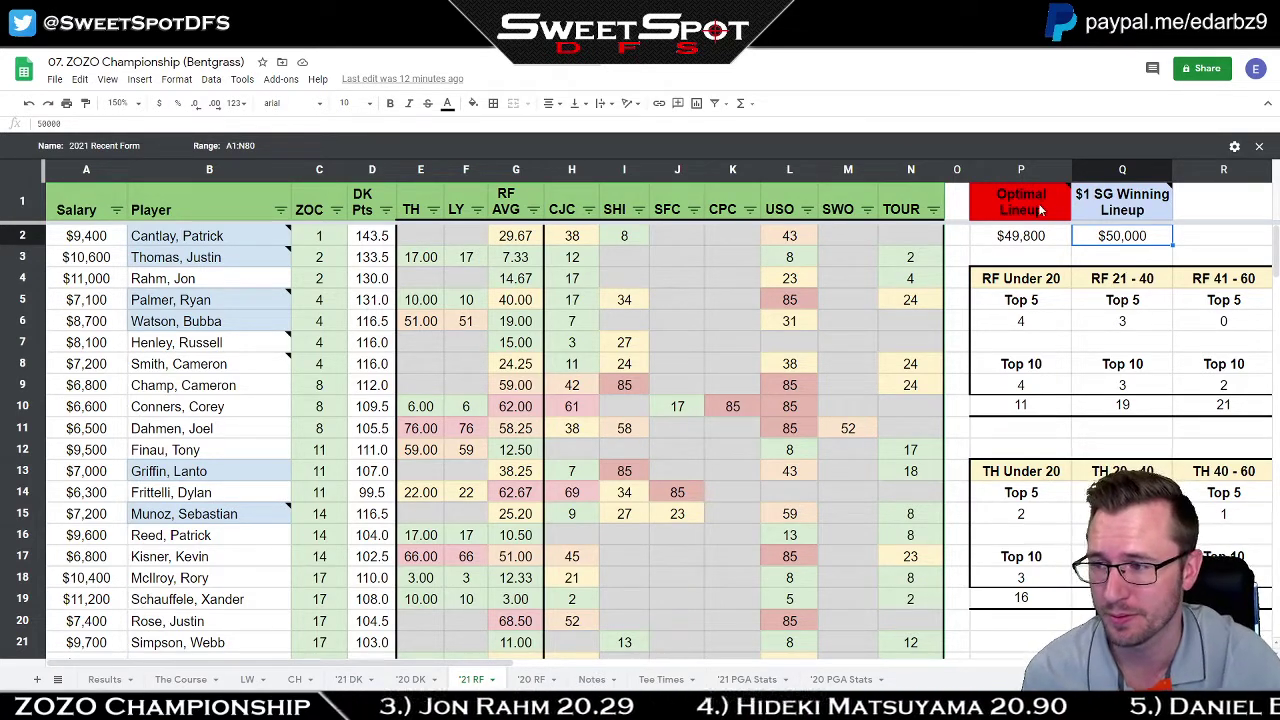
pyautogui.moveTo(1028, 216)
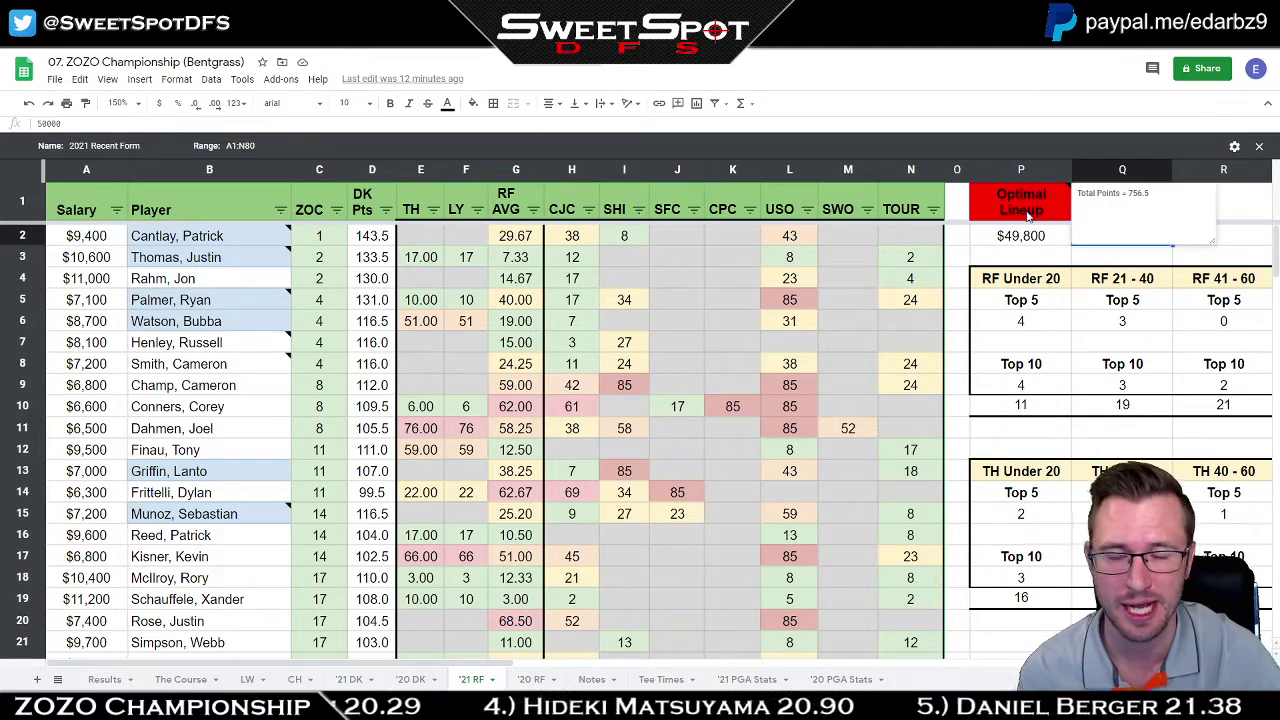
pyautogui.click(1026, 260)
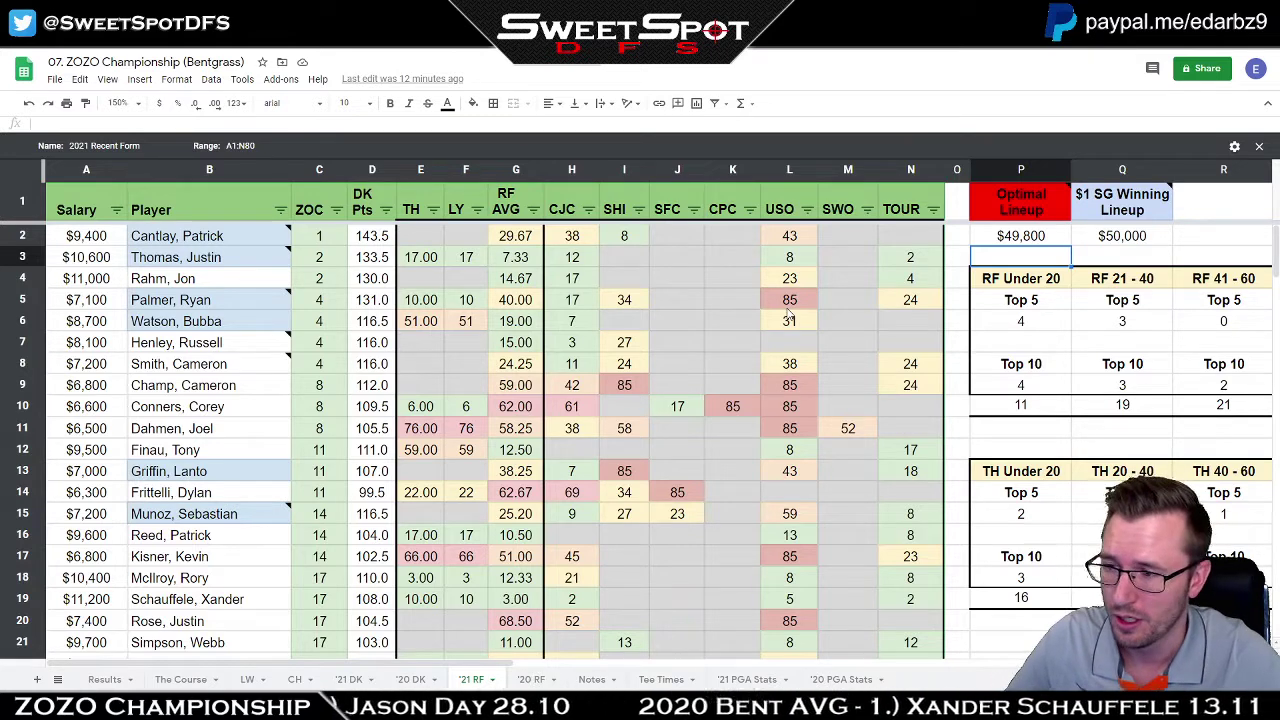
pyautogui.moveTo(187, 241)
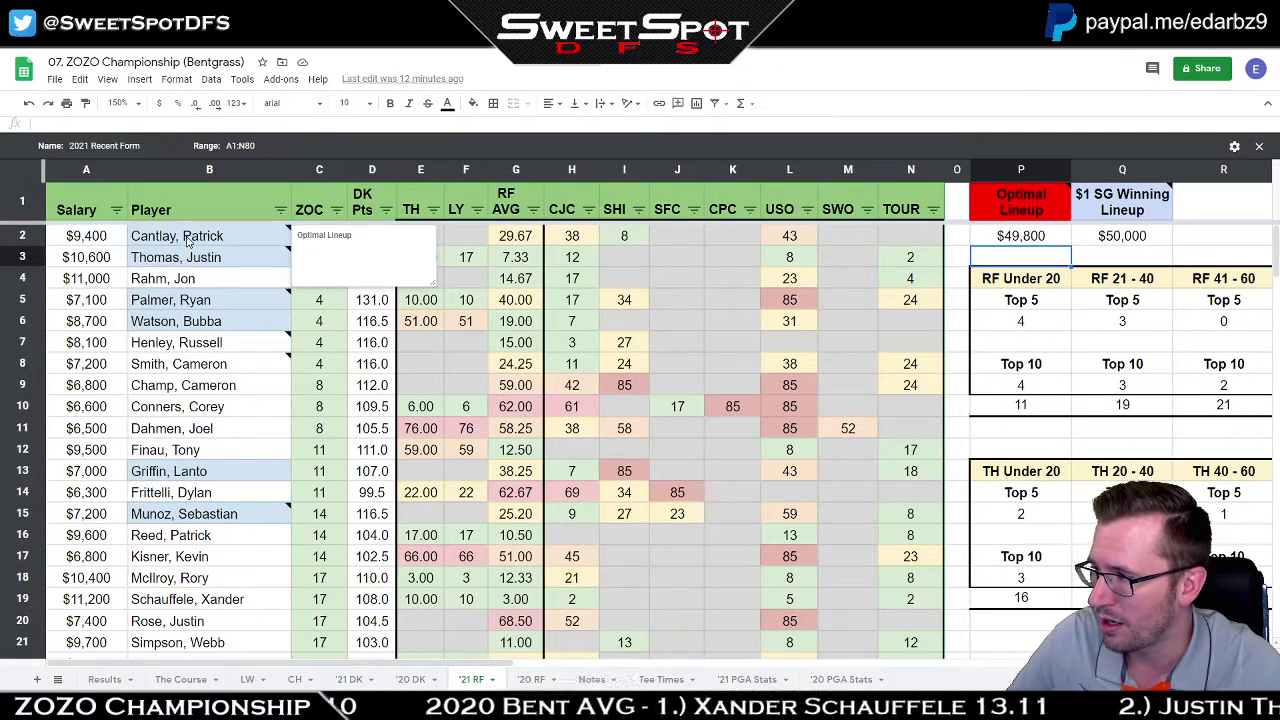
# Compare the DK Pts by highlighting D2:D11, D12:D21 and Sebastian Munoz's score, and select Cameron Champ's name.
pyautogui.click(718, 284)
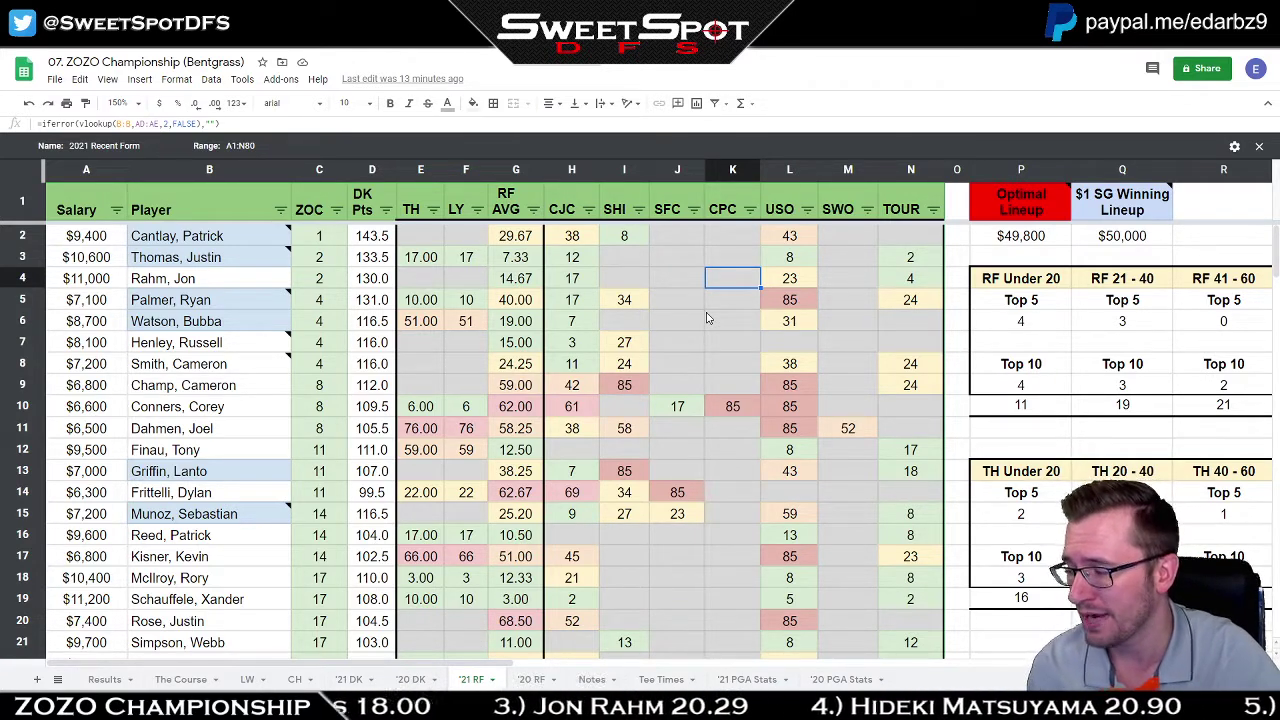
pyautogui.click(378, 520)
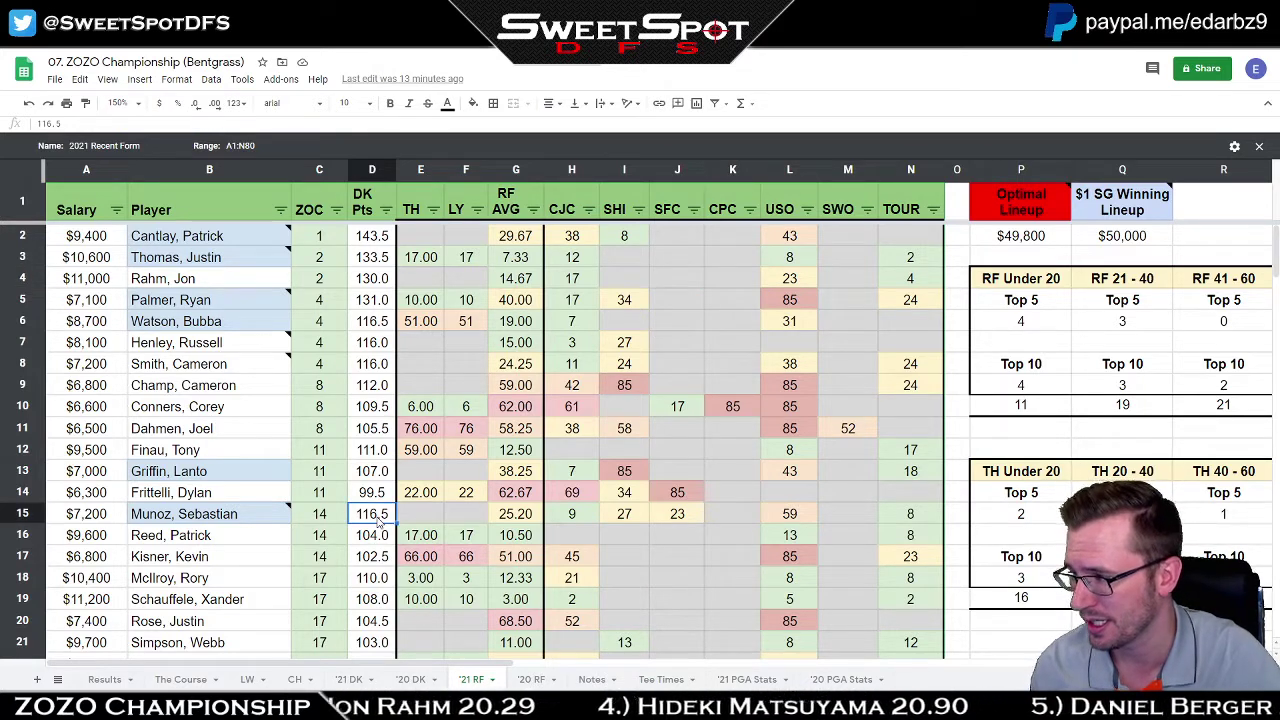
pyautogui.moveTo(372, 428); pyautogui.dragTo(372, 238)
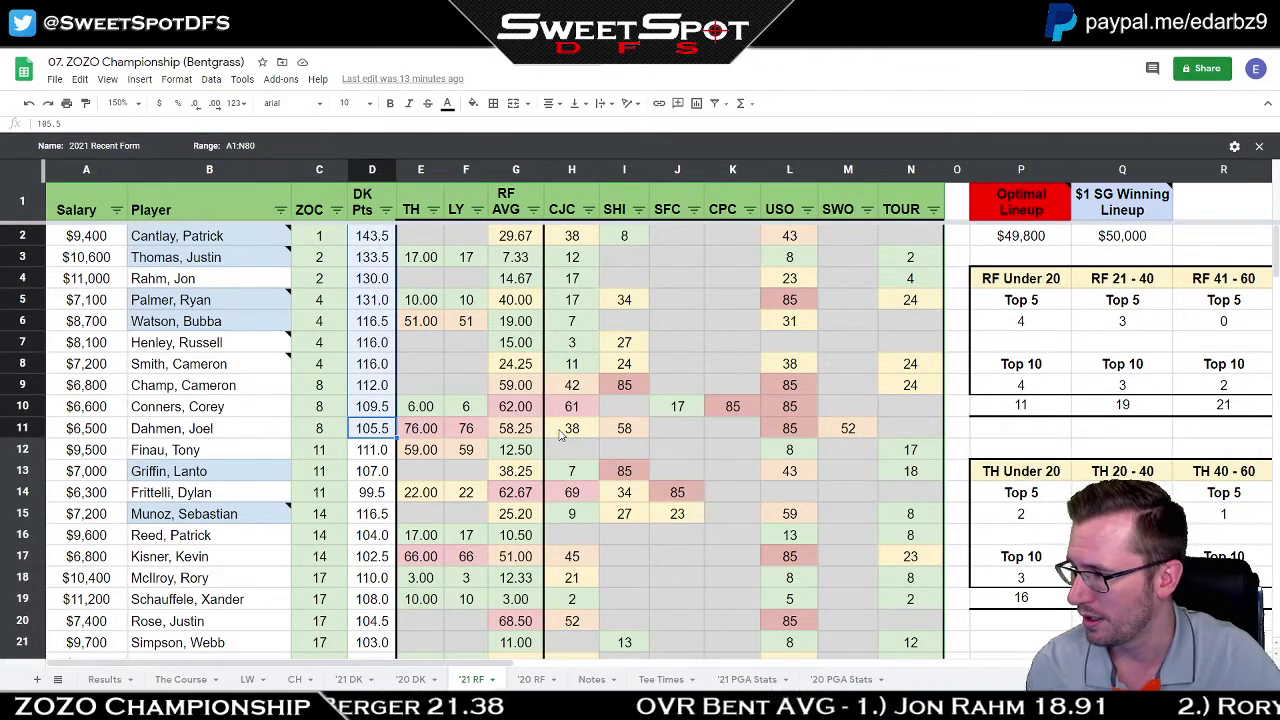
pyautogui.moveTo(372, 450); pyautogui.dragTo(372, 642)
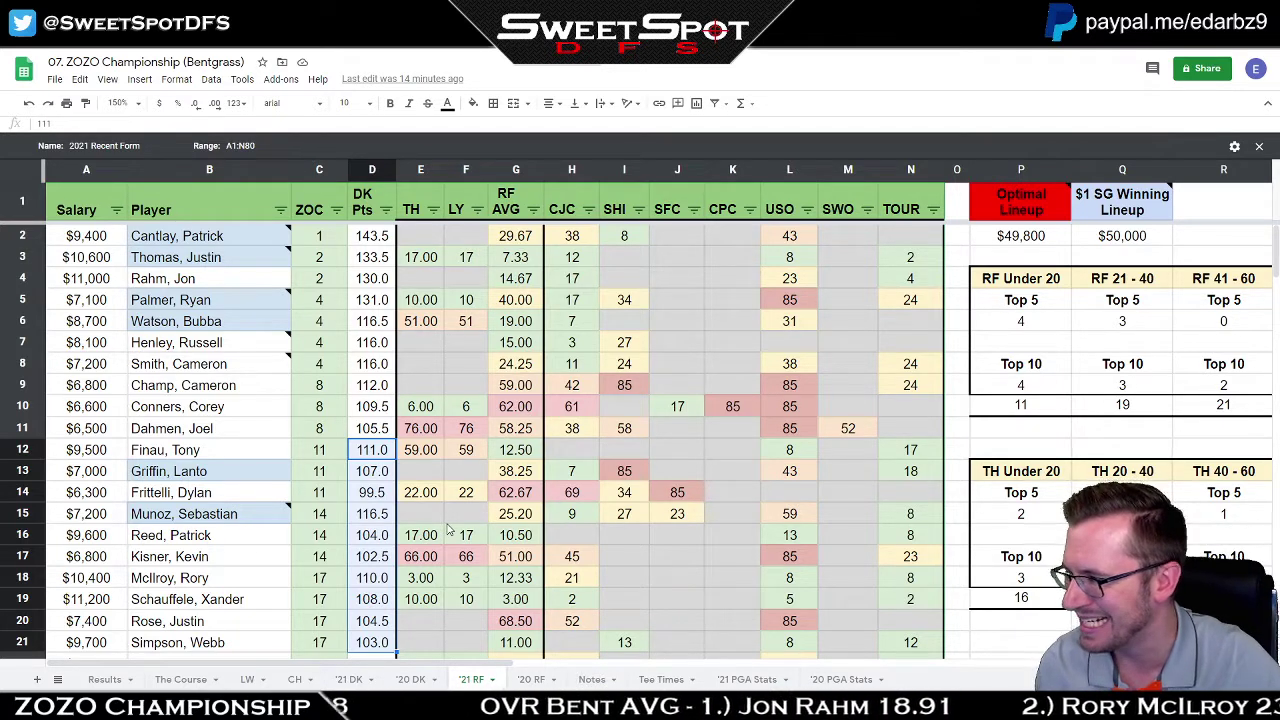
pyautogui.click(372, 516)
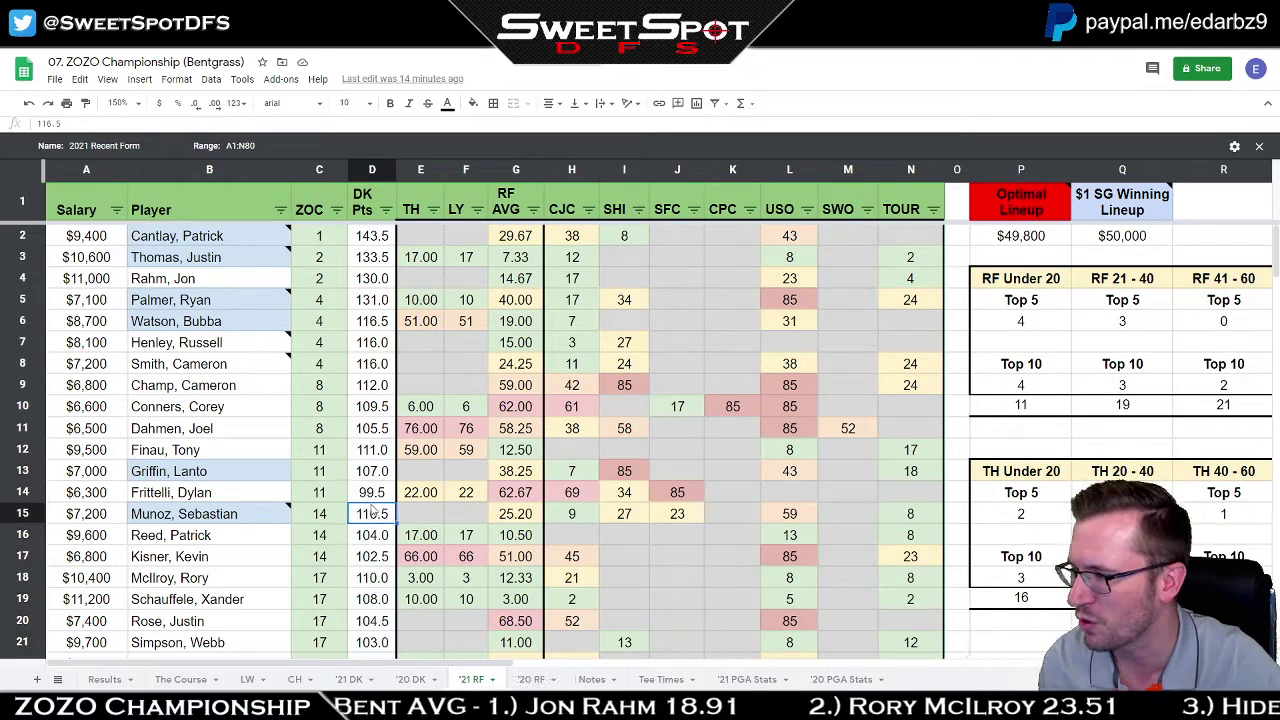
pyautogui.click(217, 393)
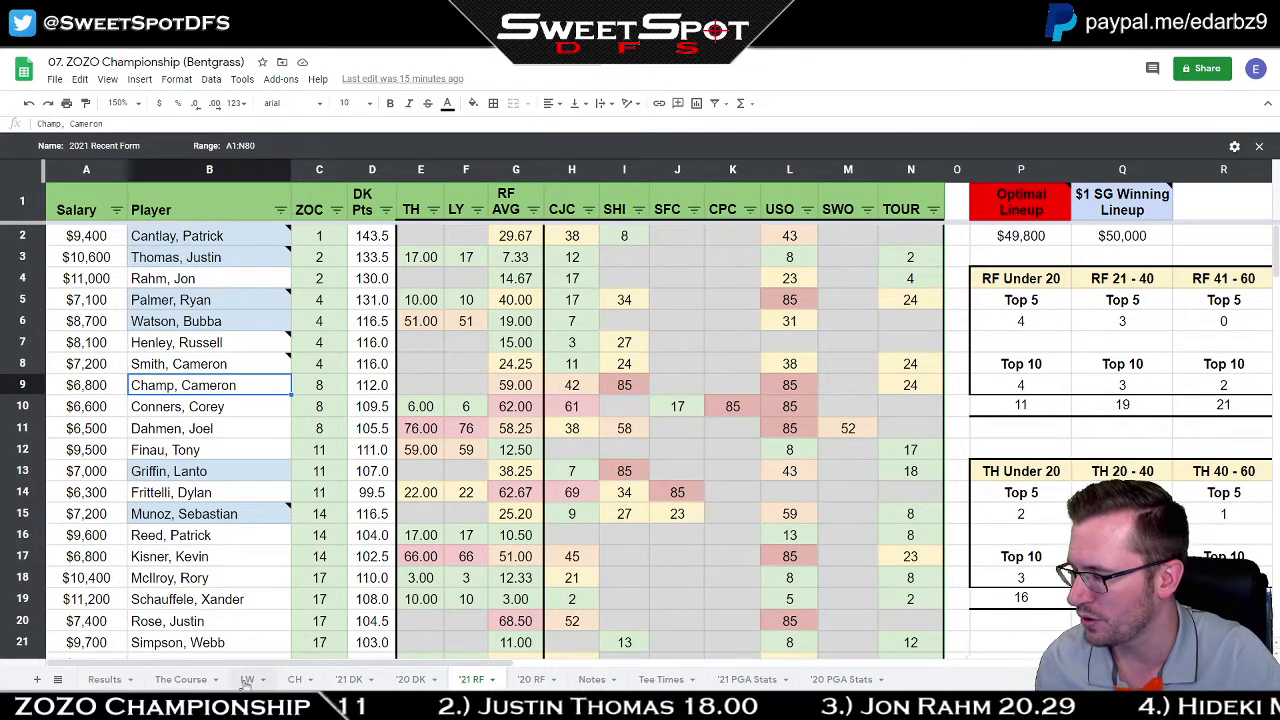
# Glance at the Notes sheet and examine the LYB and LWB values on the '21 DK sheet, highlighting P2:Q12 and P3:Q8.
pyautogui.click(594, 681)
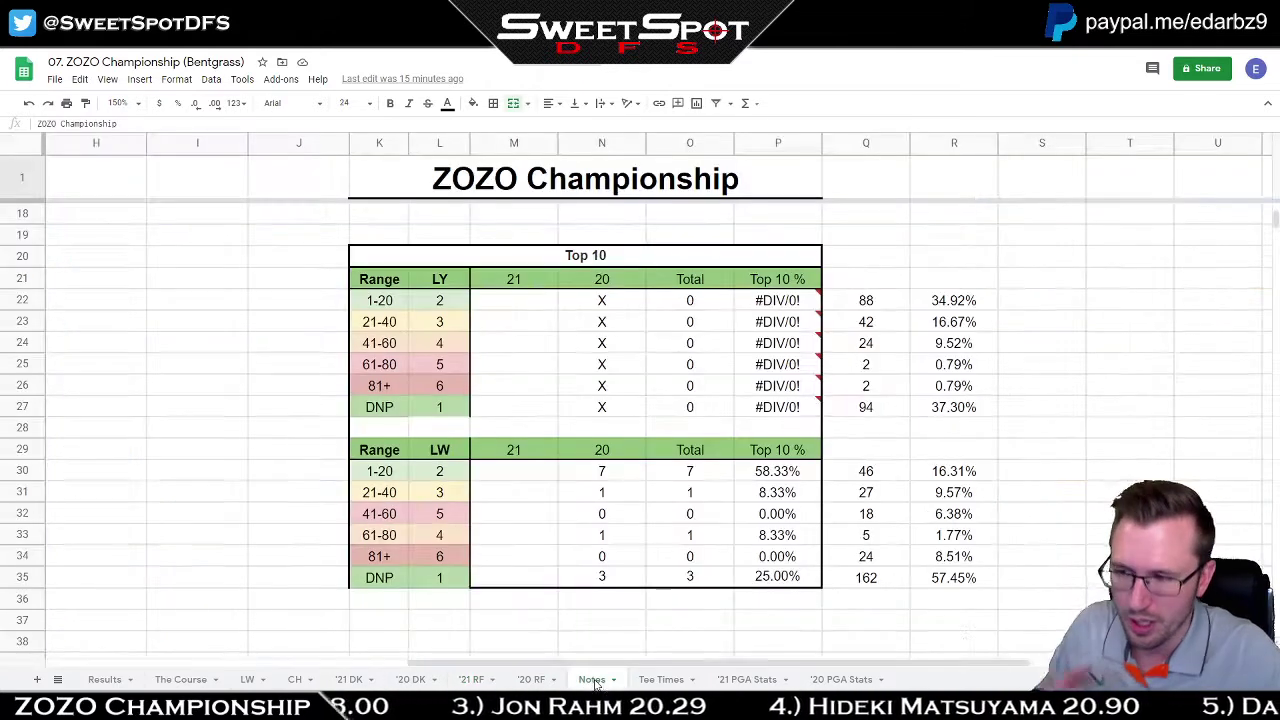
pyautogui.click(350, 680)
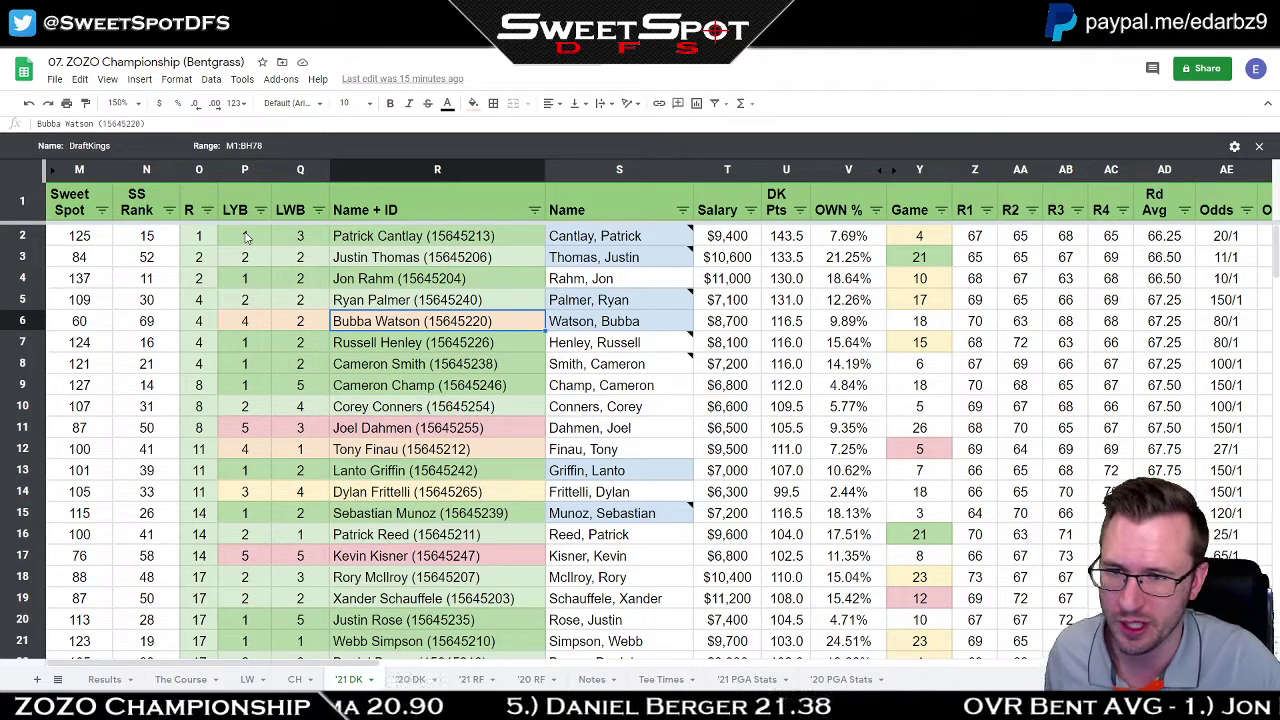
pyautogui.moveTo(246, 236); pyautogui.dragTo(305, 452)
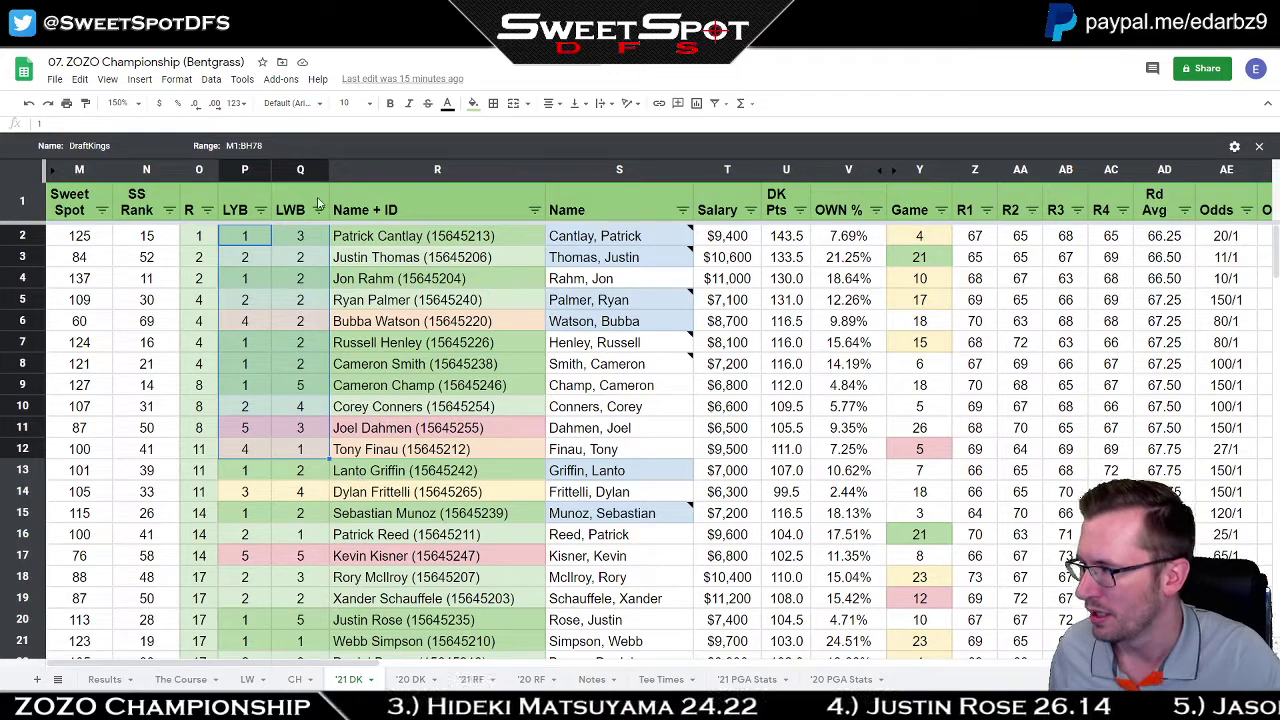
pyautogui.click(311, 241)
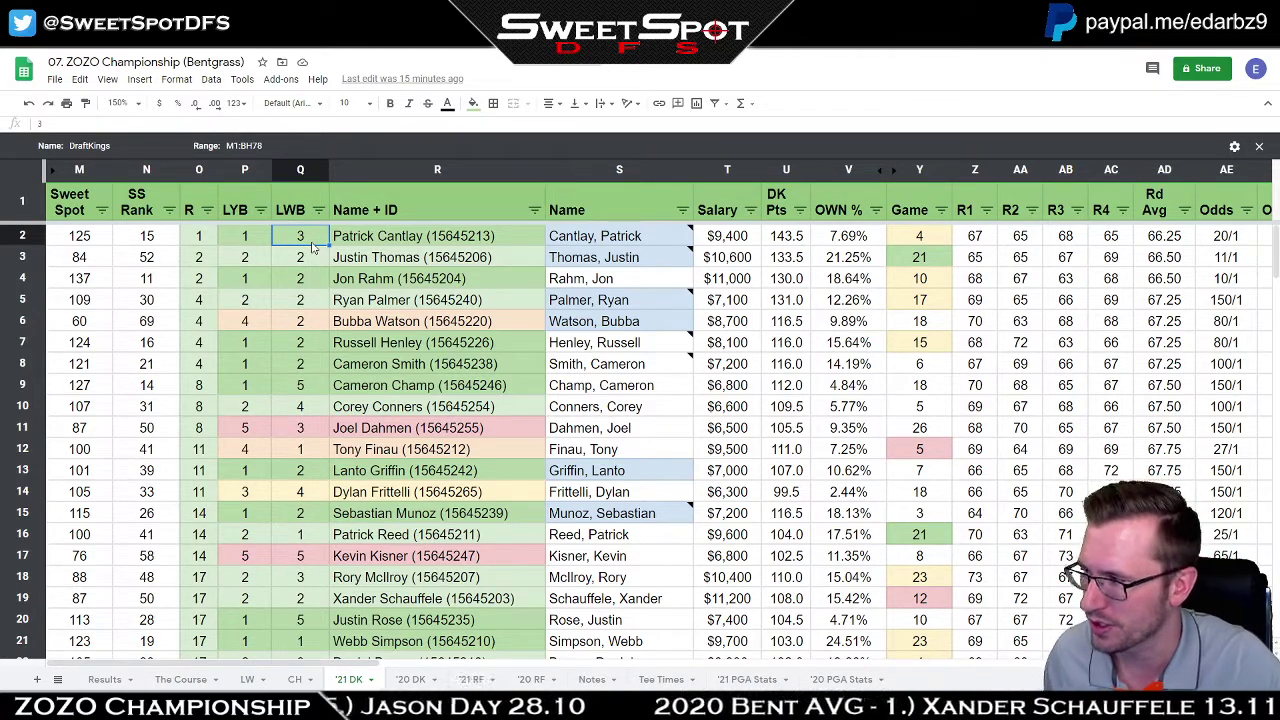
pyautogui.moveTo(257, 261); pyautogui.dragTo(293, 366)
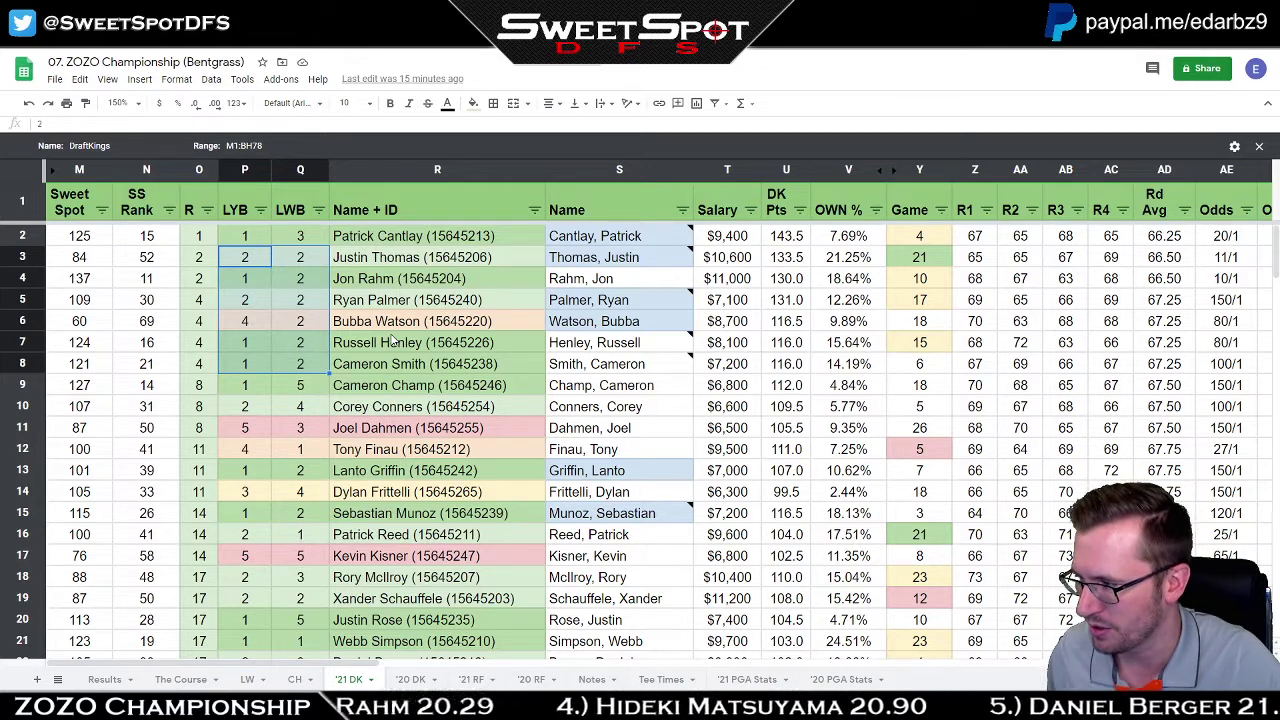
# On the Notes sheet, examine the Top 10 LW table, highlighting its 2020 and Total counts, the 1-20 row and cell Q35.
pyautogui.click(592, 679)
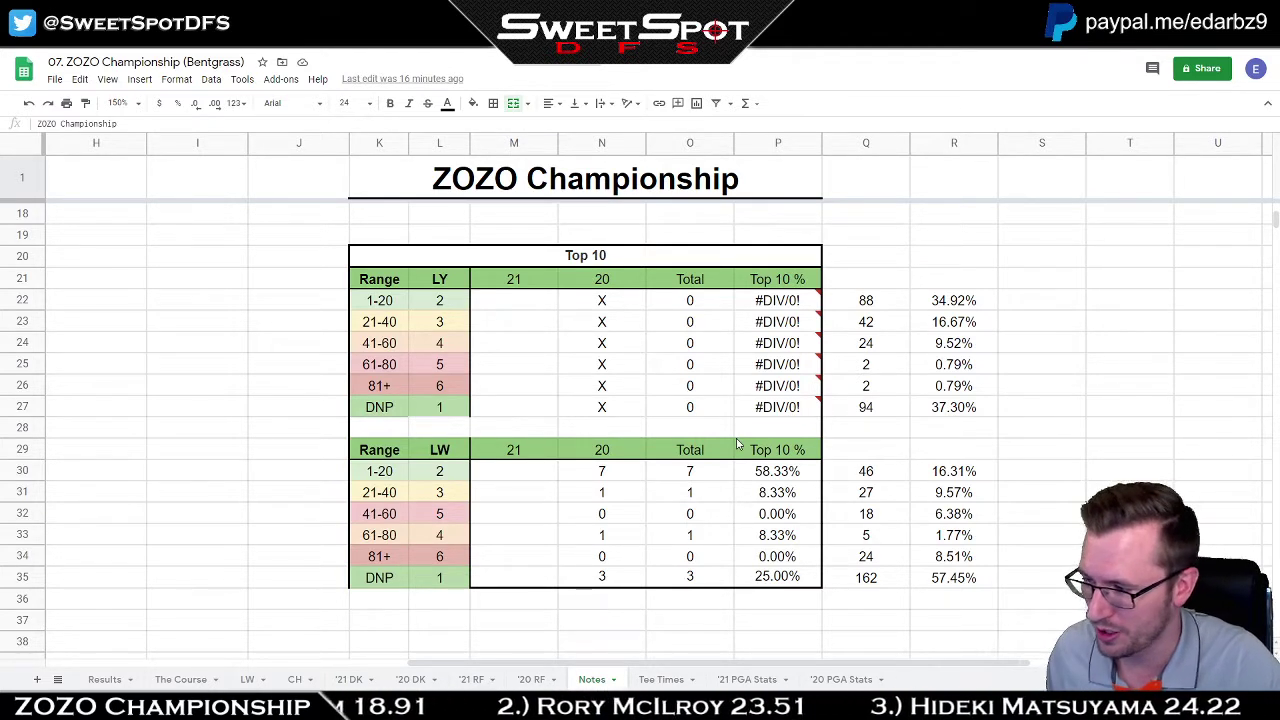
pyautogui.moveTo(605, 477); pyautogui.dragTo(714, 575)
pyautogui.moveTo(405, 471); pyautogui.dragTo(704, 470)
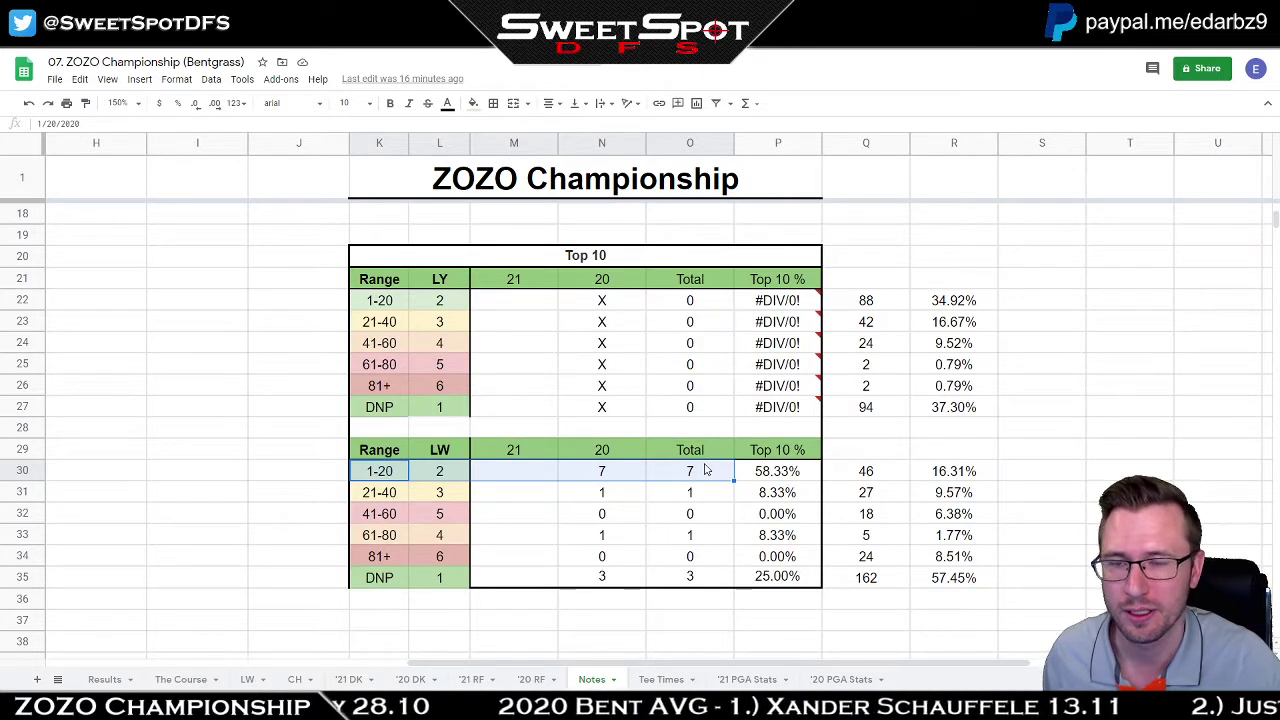
pyautogui.click(876, 588)
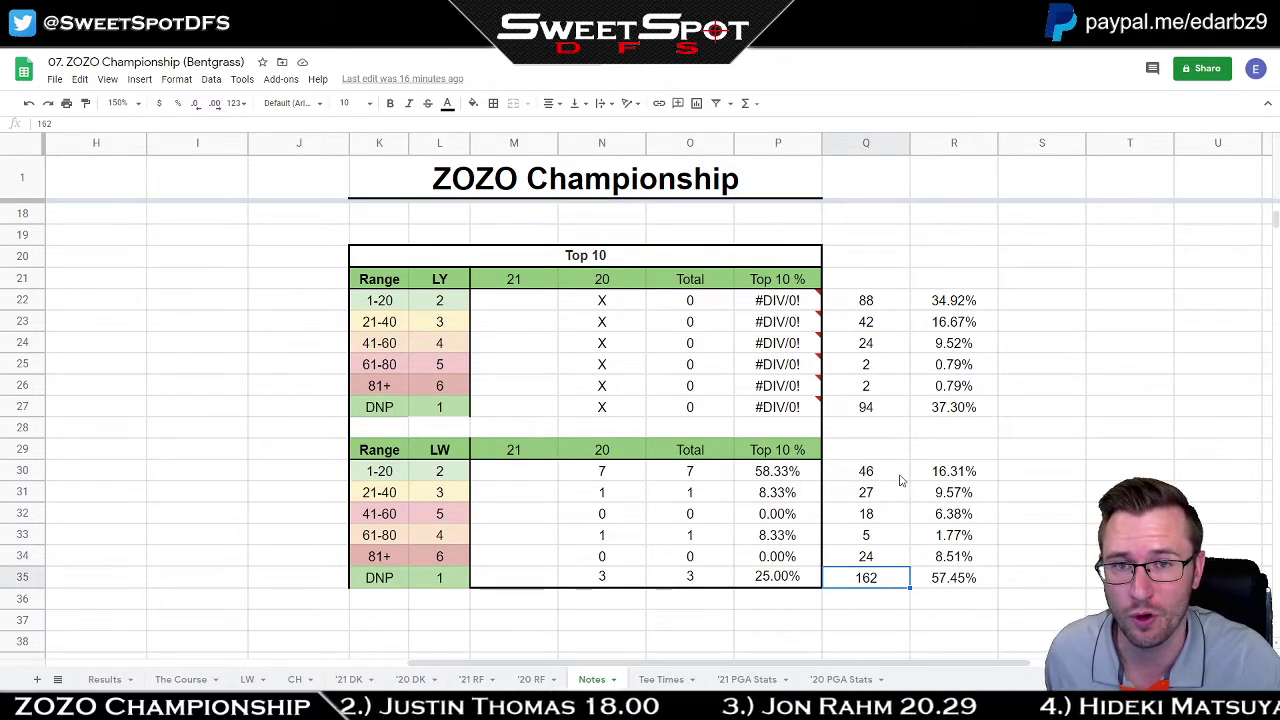
# Highlight the multi-event LY table (K44:S50) and LW table (K52:S58) on the Notes sheet for review.
pyautogui.scroll(-7, 900, 481)
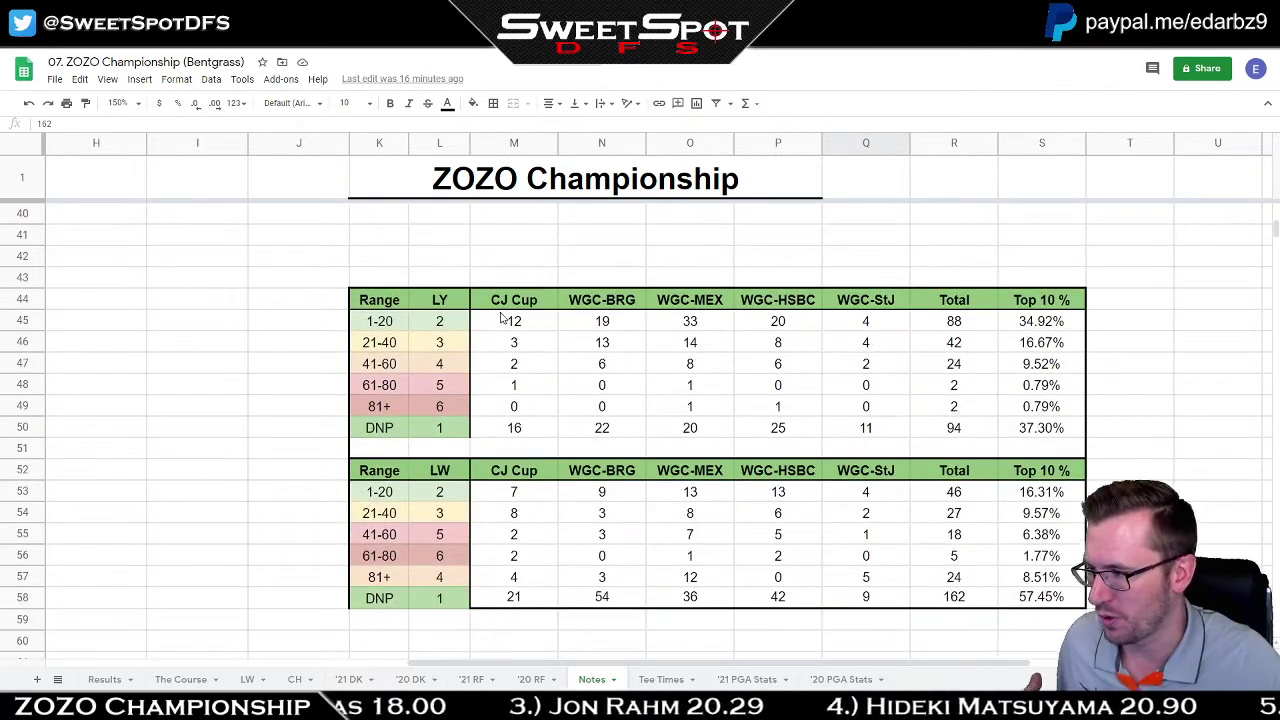
pyautogui.click(381, 302)
pyautogui.moveTo(381, 302); pyautogui.dragTo(1045, 436)
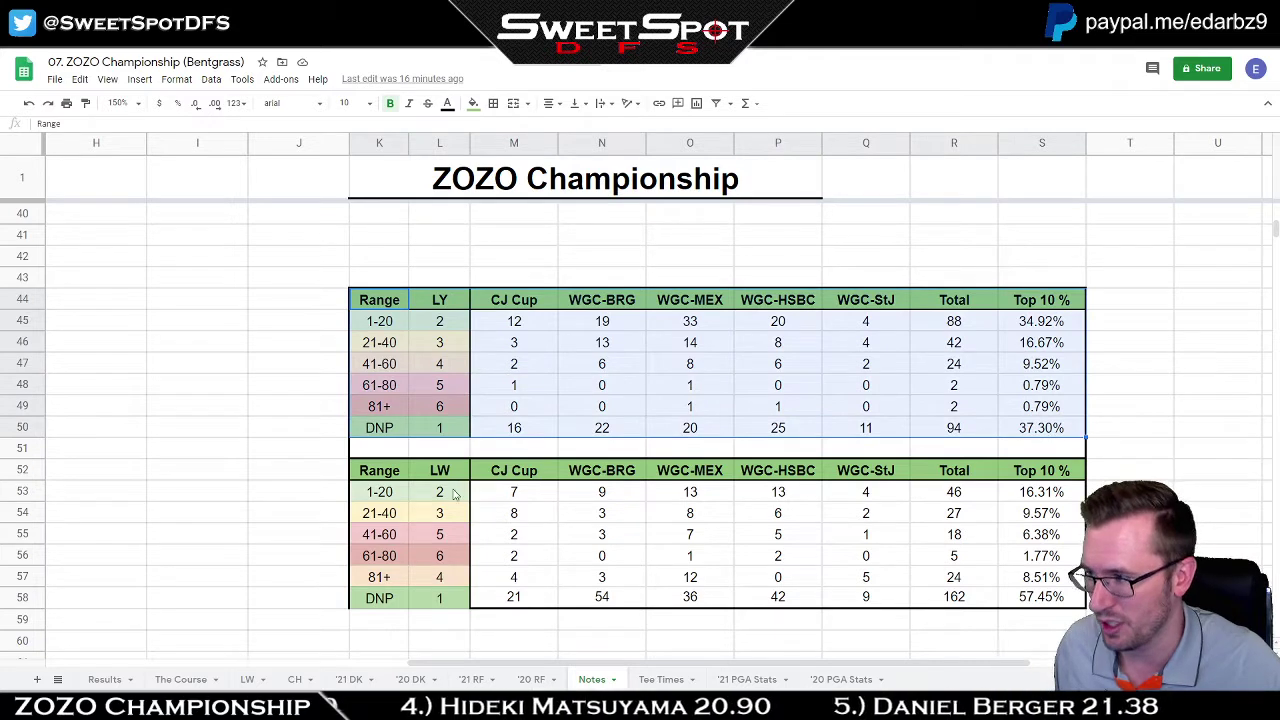
pyautogui.moveTo(377, 475); pyautogui.dragTo(1068, 600)
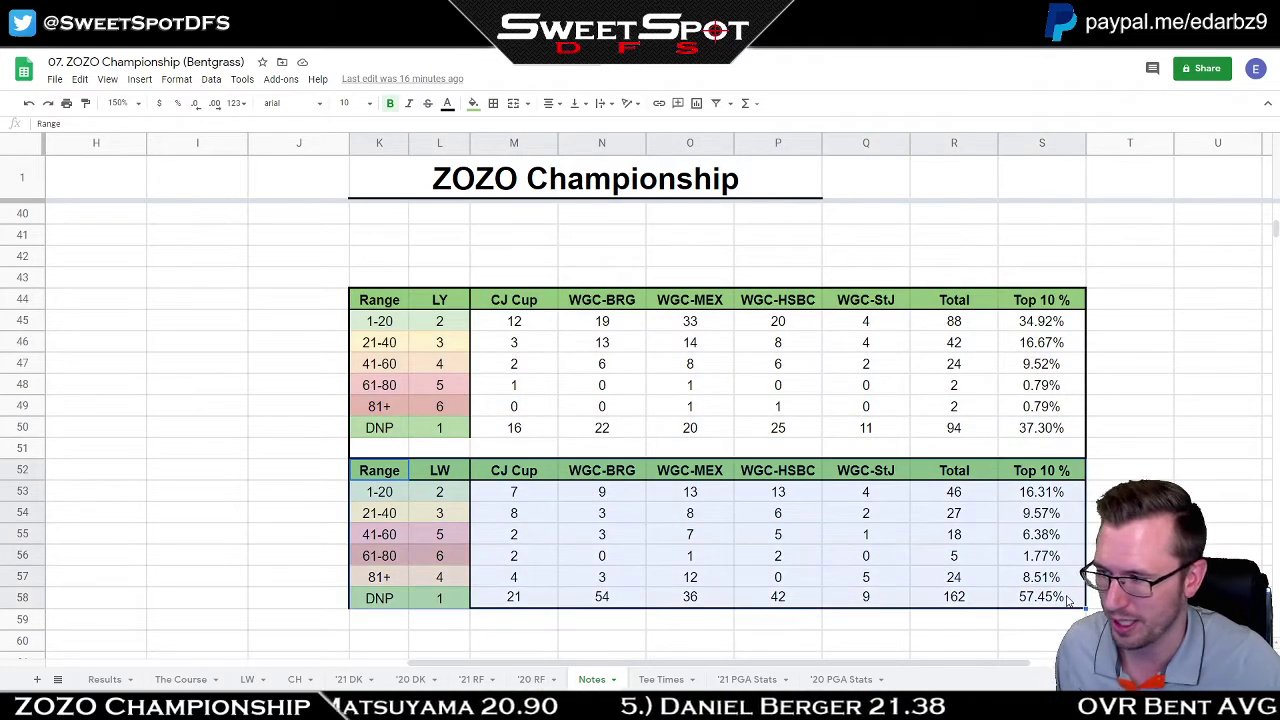
pyautogui.click(514, 245)
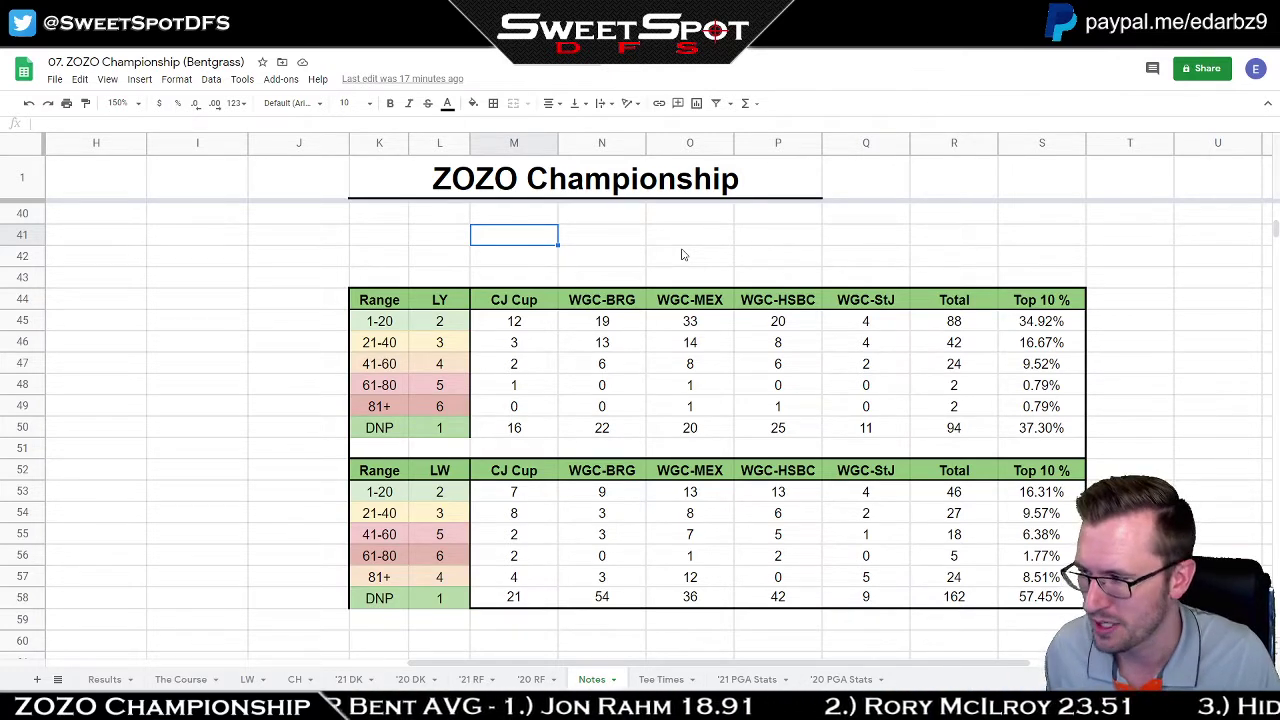
# Return to the Top 10 LW table, highlight the multi-event totals in Q30:Q35, and select the 2020 count for range 1-20.
pyautogui.scroll(10, 682, 255)
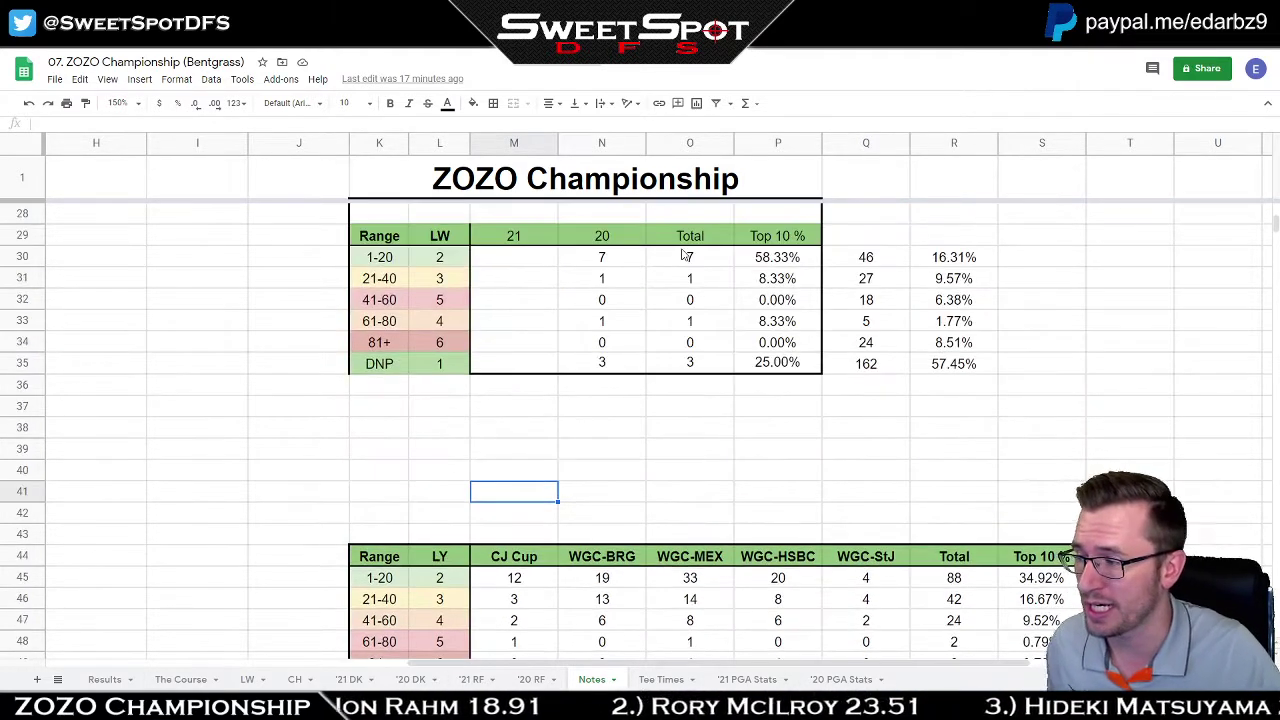
pyautogui.scroll(1, 740, 318)
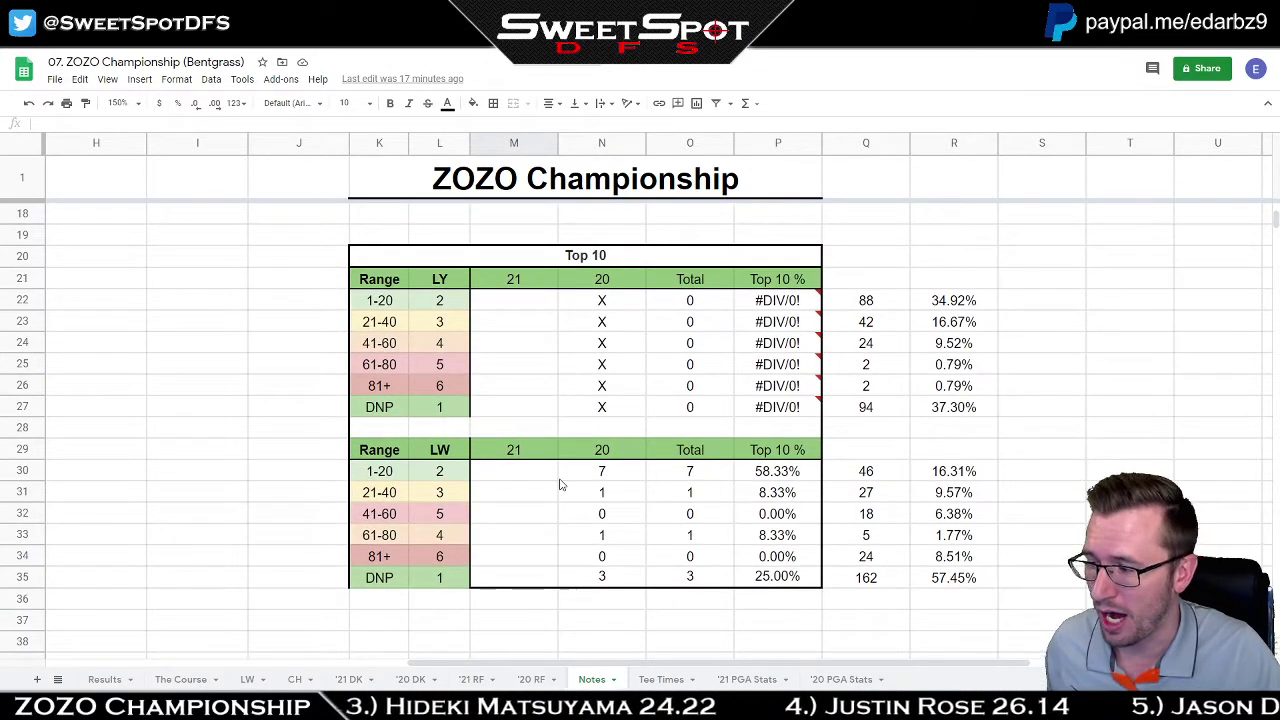
pyautogui.moveTo(864, 474); pyautogui.dragTo(870, 580)
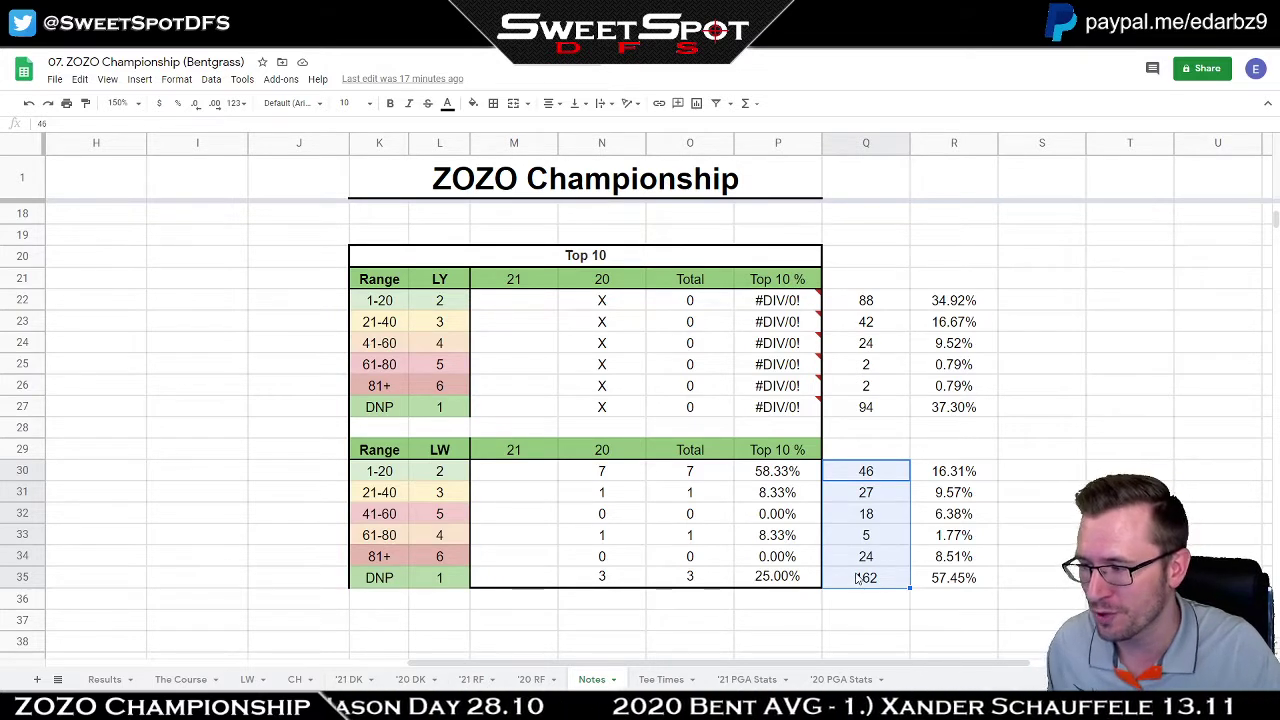
pyautogui.click(616, 477)
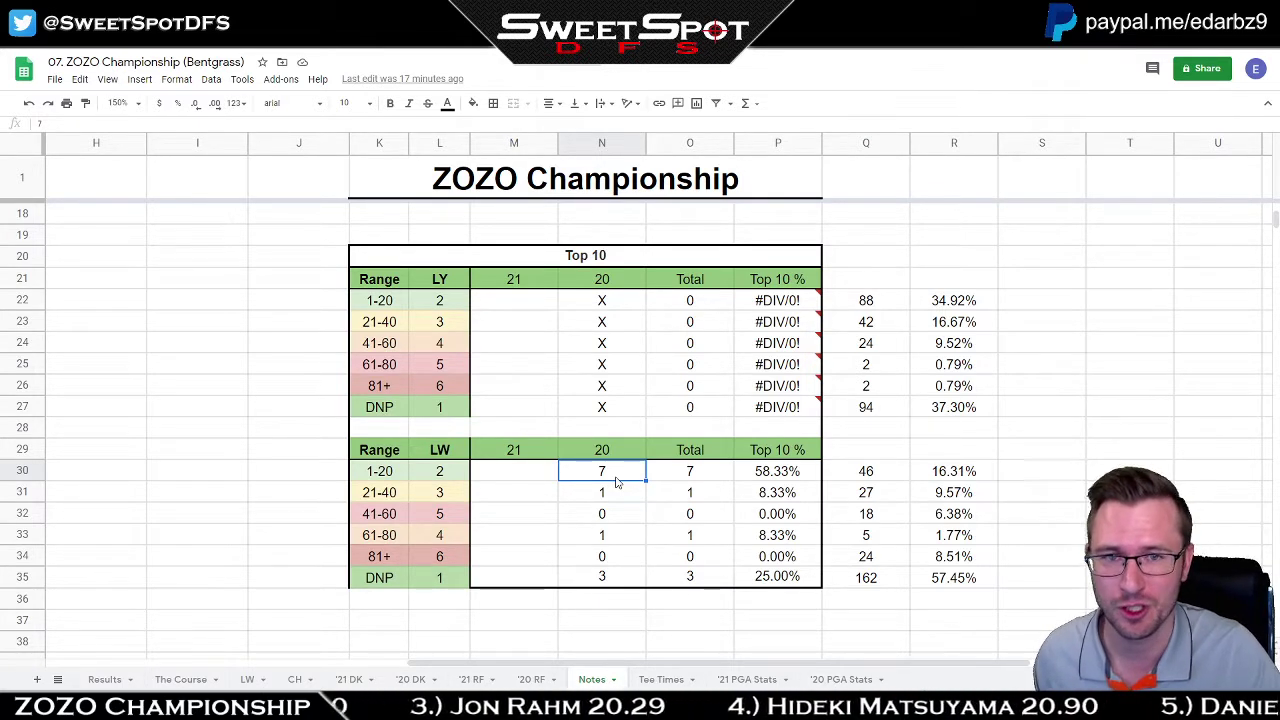
# On the '21 DK sheet, hide the R1 to R4 round score columns (Z:AC).
pyautogui.click(349, 679)
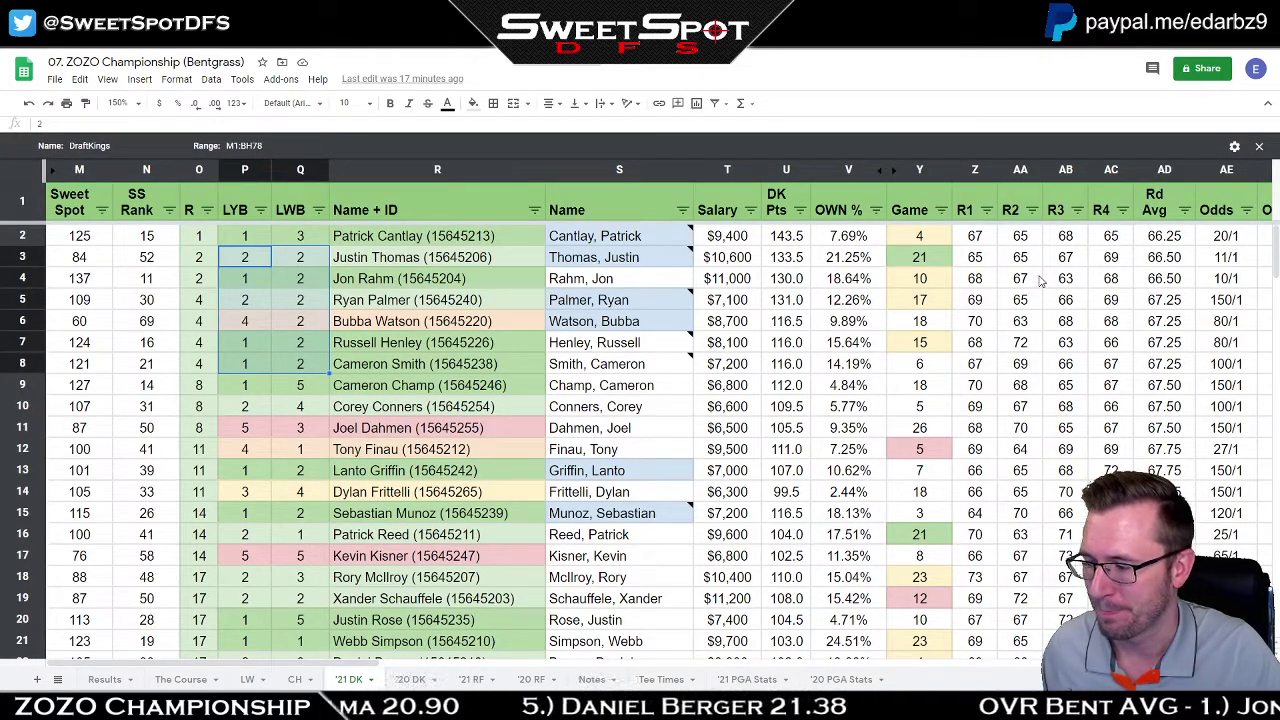
pyautogui.click(975, 169)
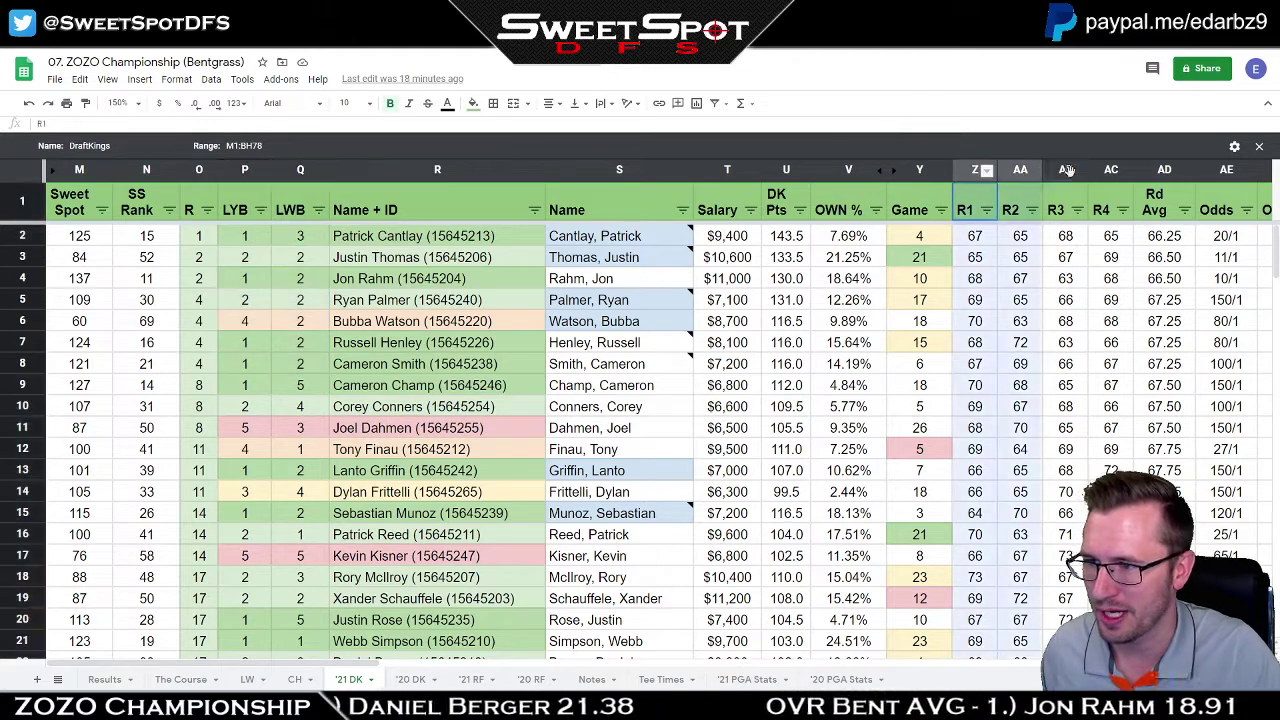
pyautogui.keyDown('shift'); pyautogui.click(1111, 169); pyautogui.keyUp('shift')
pyautogui.rightClick(1108, 167)
pyautogui.click(1163, 368)
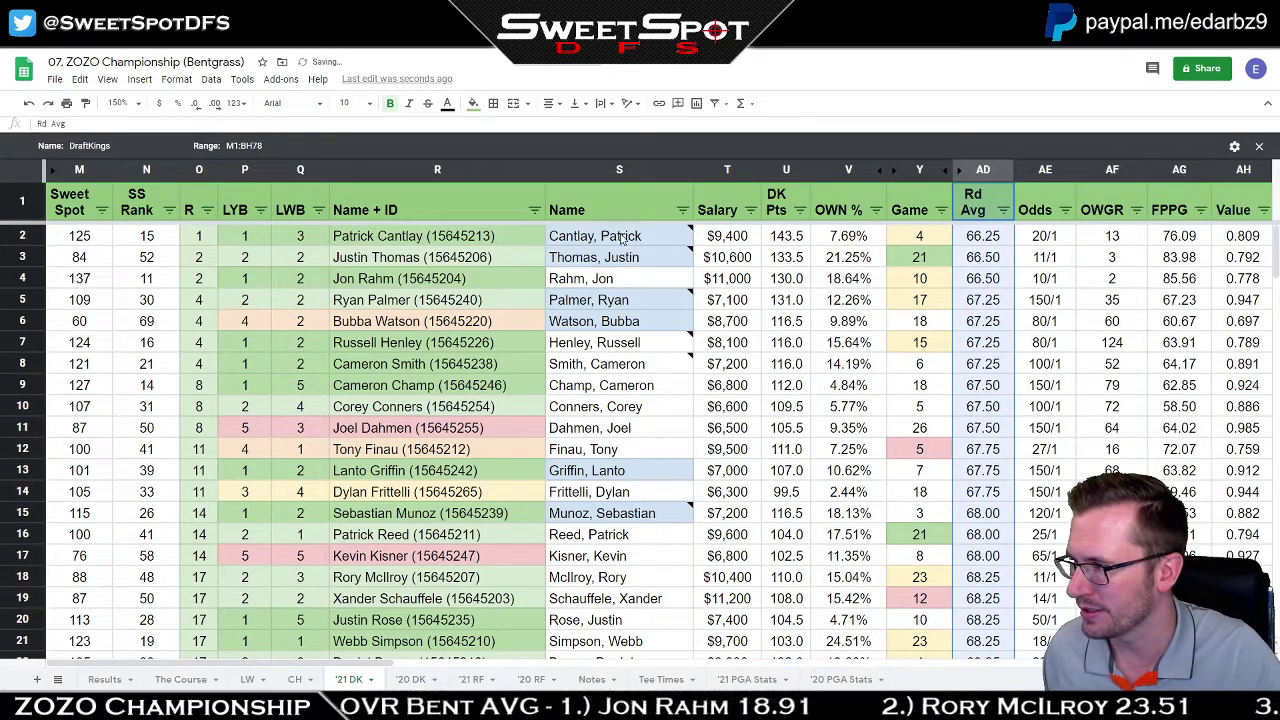
# Hide the Name column (S) on the '21 DK sheet.
pyautogui.rightClick(615, 170)
pyautogui.click(831, 304)
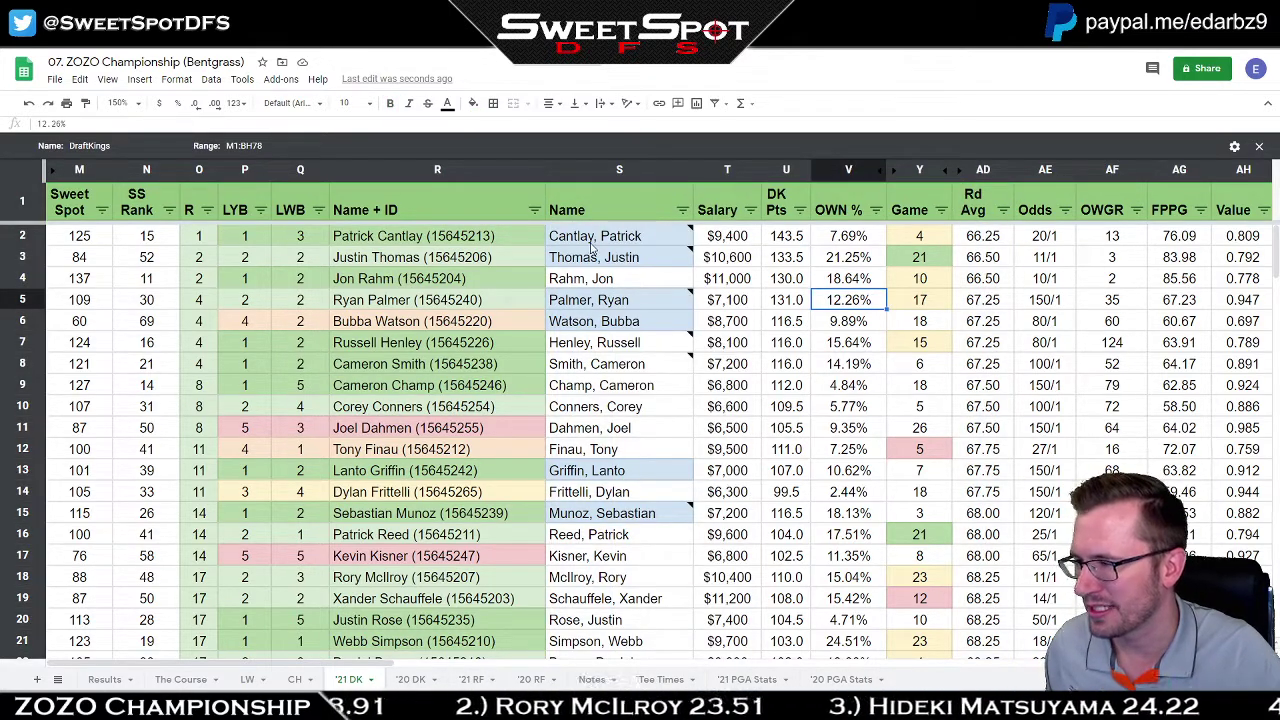
pyautogui.moveTo(593, 244)
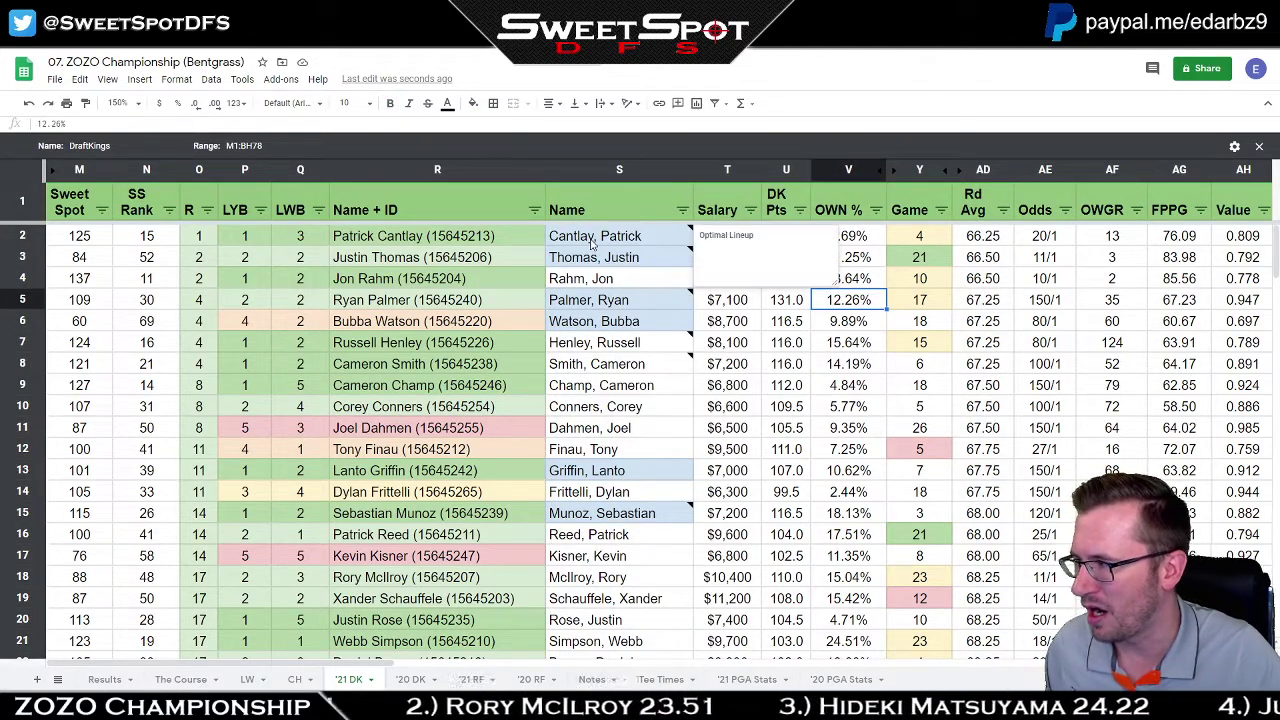
pyautogui.click(615, 171)
pyautogui.rightClick(615, 171)
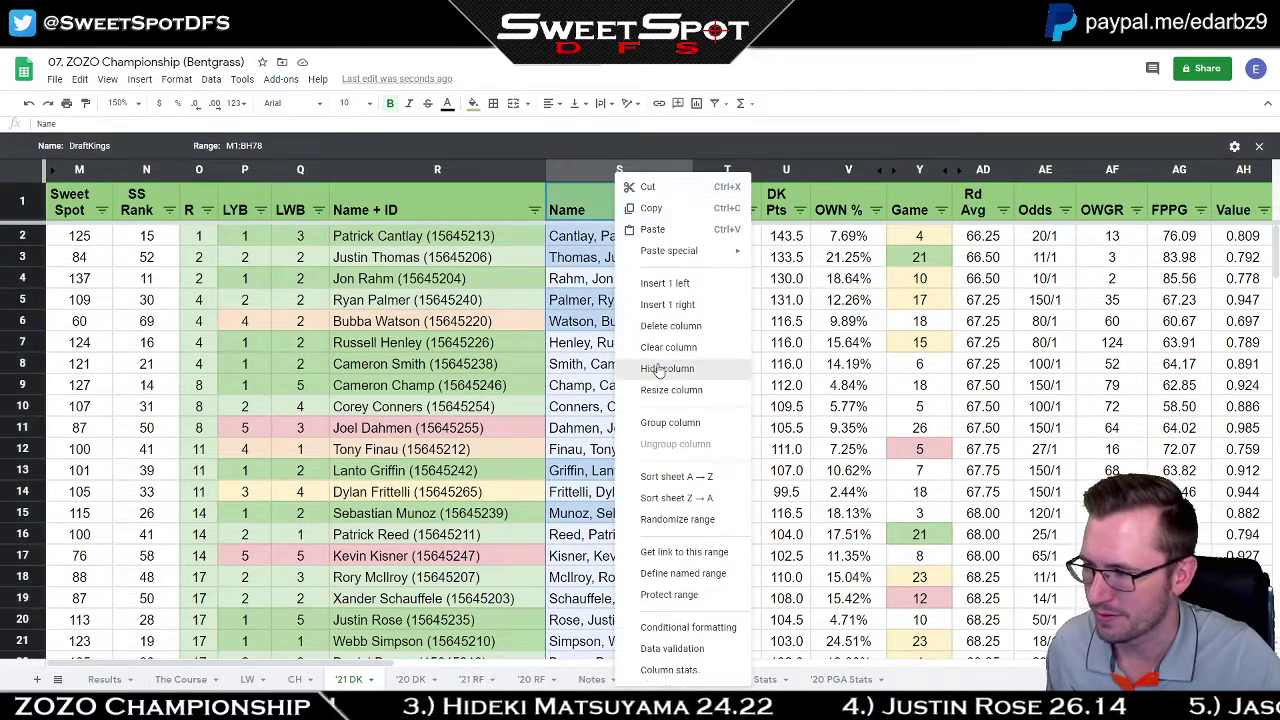
pyautogui.click(660, 370)
pyautogui.click(994, 309)
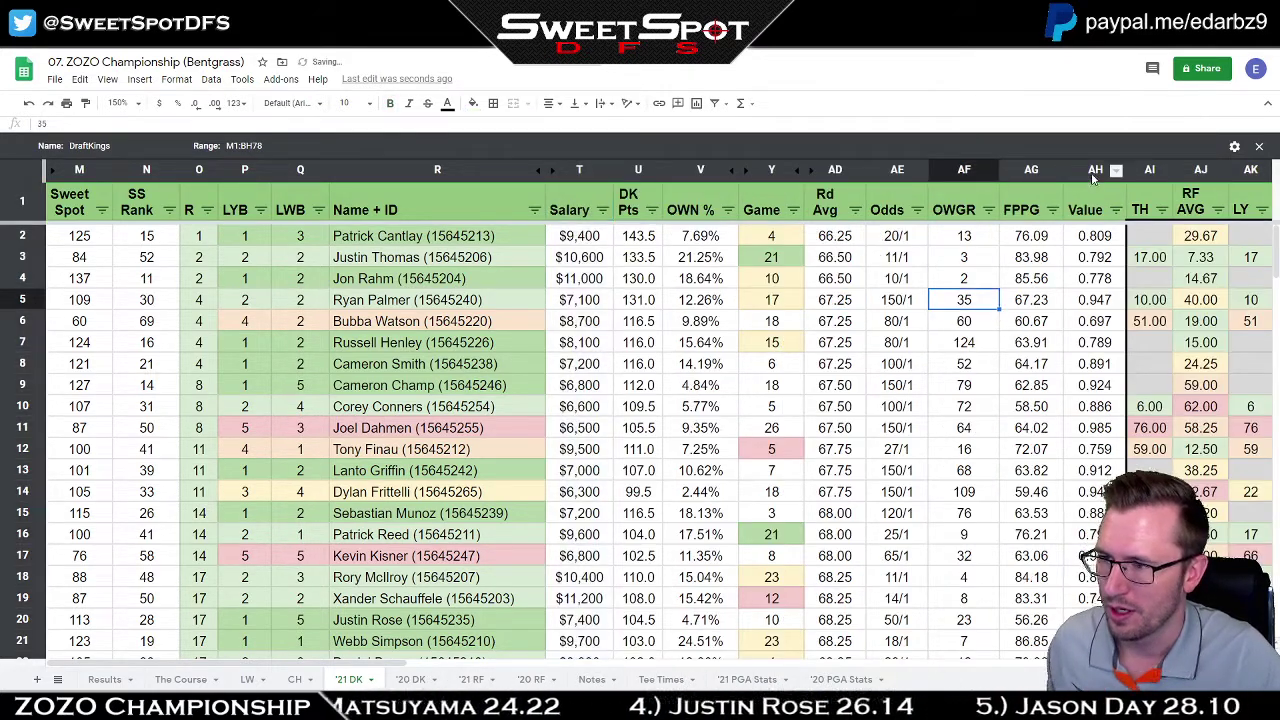
# Hide the OWGR, FPPG and Value columns (AF:AH) on the '21 DK sheet.
pyautogui.moveTo(1095, 170); pyautogui.dragTo(945, 172)
pyautogui.rightClick(940, 172)
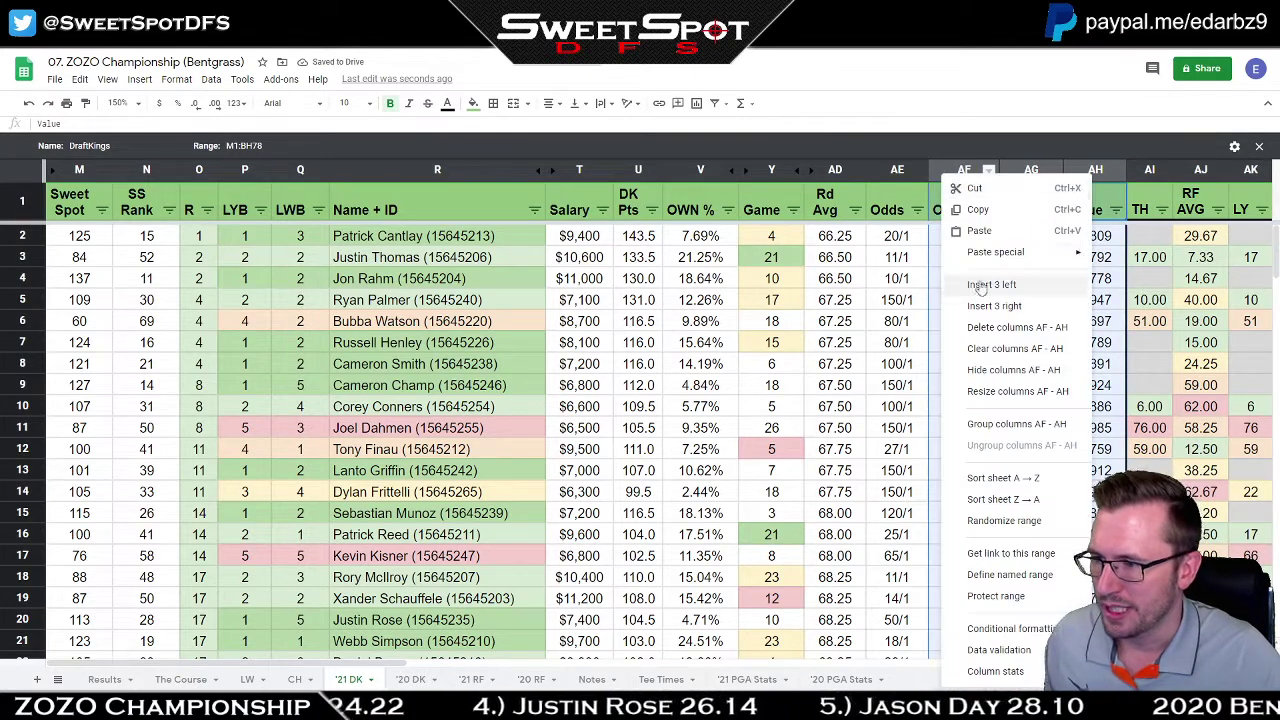
pyautogui.click(1000, 370)
# Examine the LW finishes against the leading golfers, highlighting AL2:AL18 and AL3:AL8, plus the names in R2:R11 and R3:R8.
pyautogui.moveTo(1097, 240); pyautogui.dragTo(1097, 590)
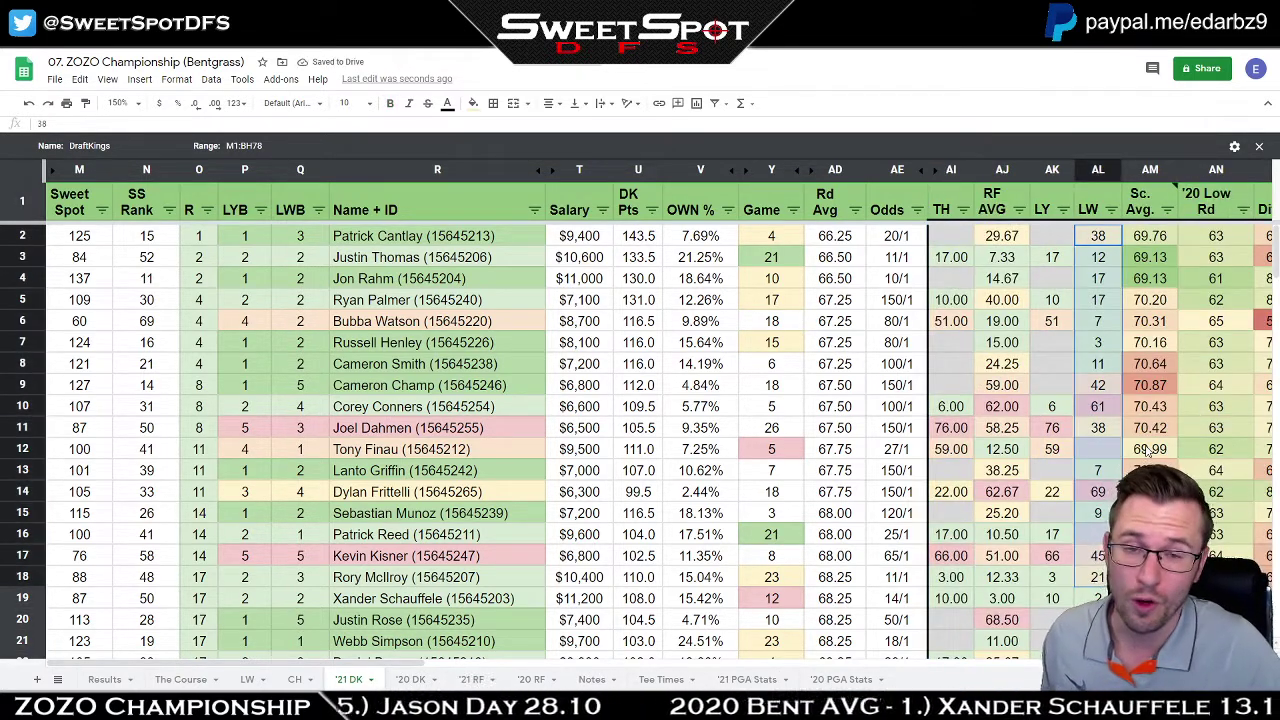
pyautogui.click(1110, 258)
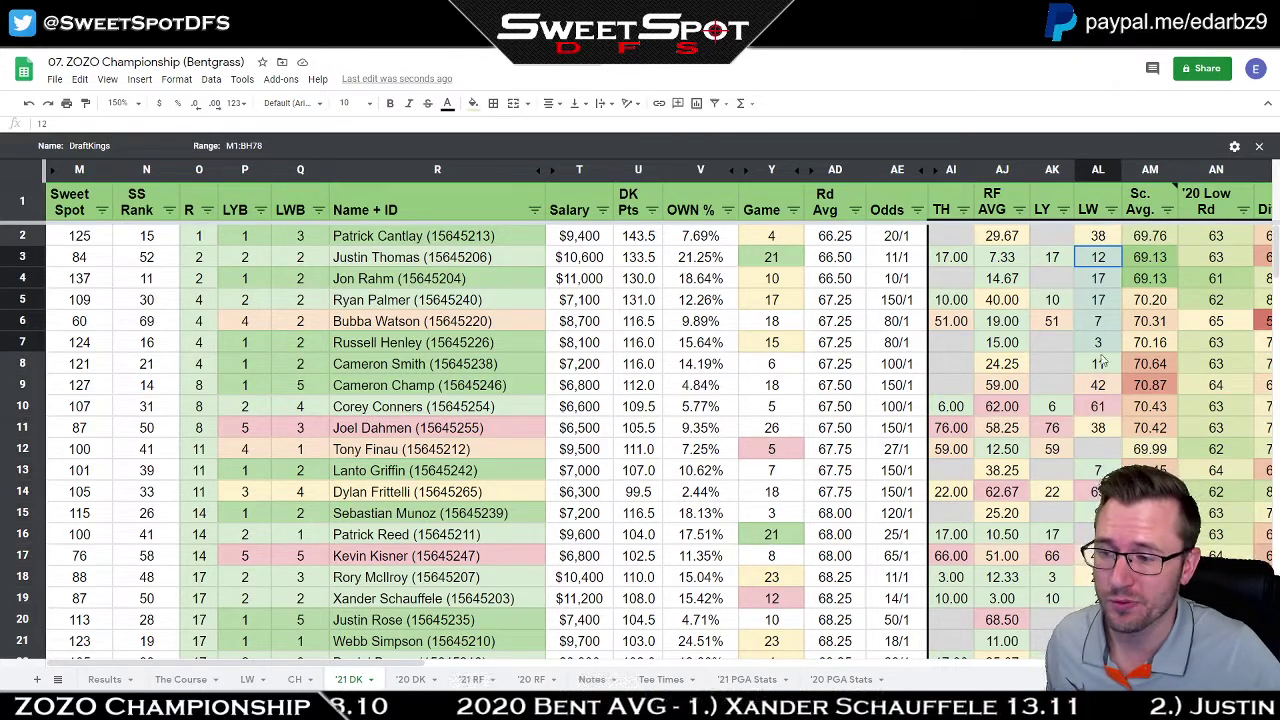
pyautogui.moveTo(1100, 375); pyautogui.dragTo(206, 392)
pyautogui.moveTo(405, 262); pyautogui.dragTo(412, 240)
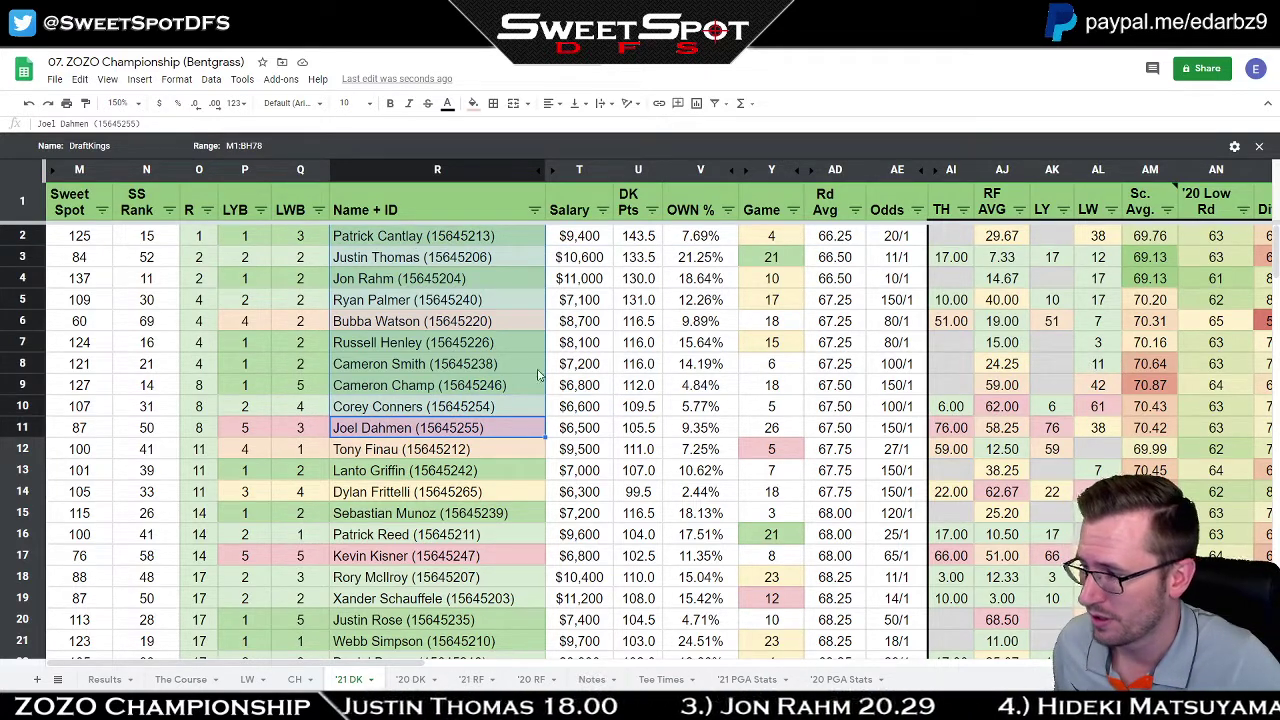
pyautogui.click(1088, 367)
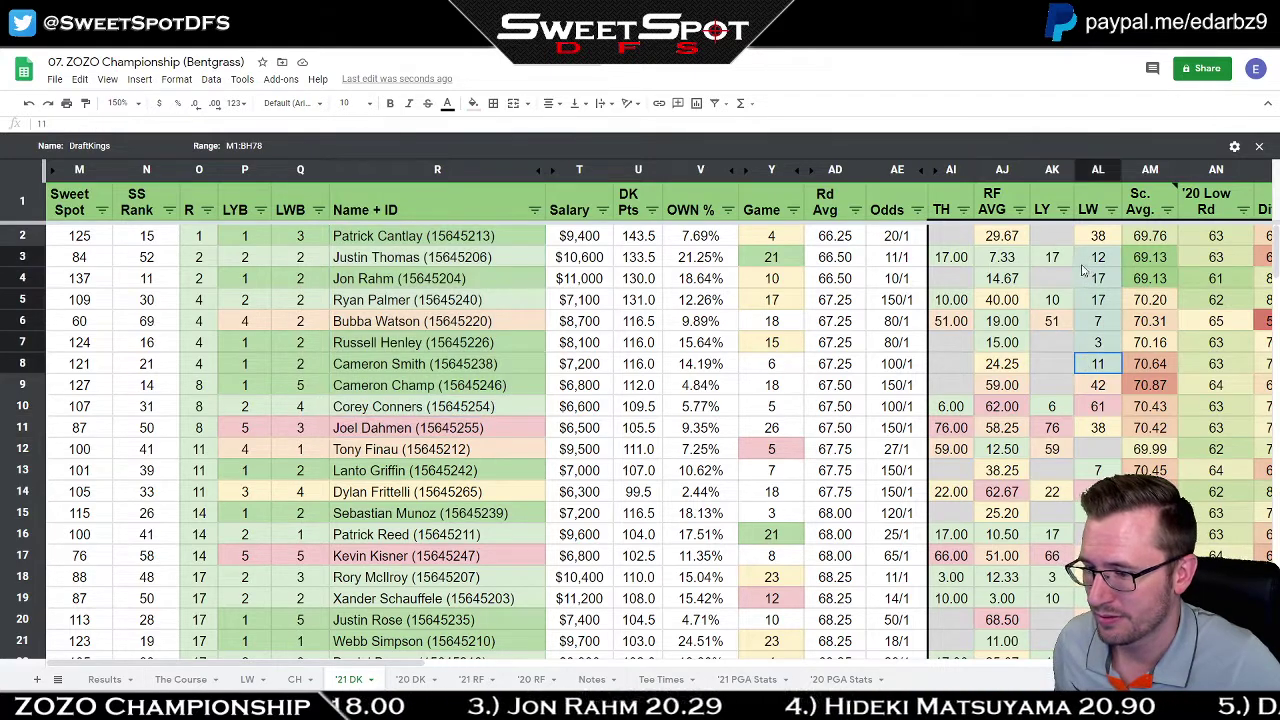
pyautogui.keyDown('shift'); pyautogui.click(445, 262); pyautogui.keyUp('shift')
pyautogui.moveTo(445, 262); pyautogui.dragTo(445, 372)
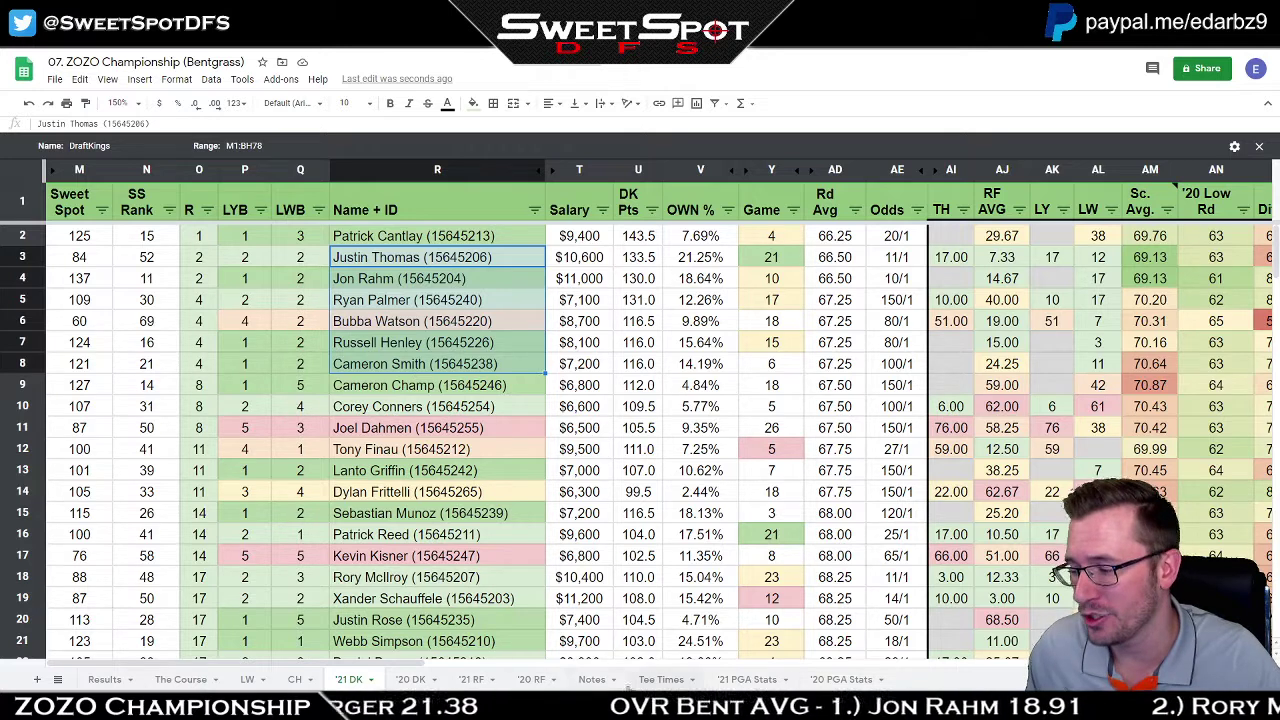
# Compare the Notes sheet's 2020 LW counts (N30:N35) with the LWB values in Q3:Q8 on '21 DK, and return to Notes.
pyautogui.click(592, 679)
pyautogui.moveTo(600, 470); pyautogui.dragTo(602, 576)
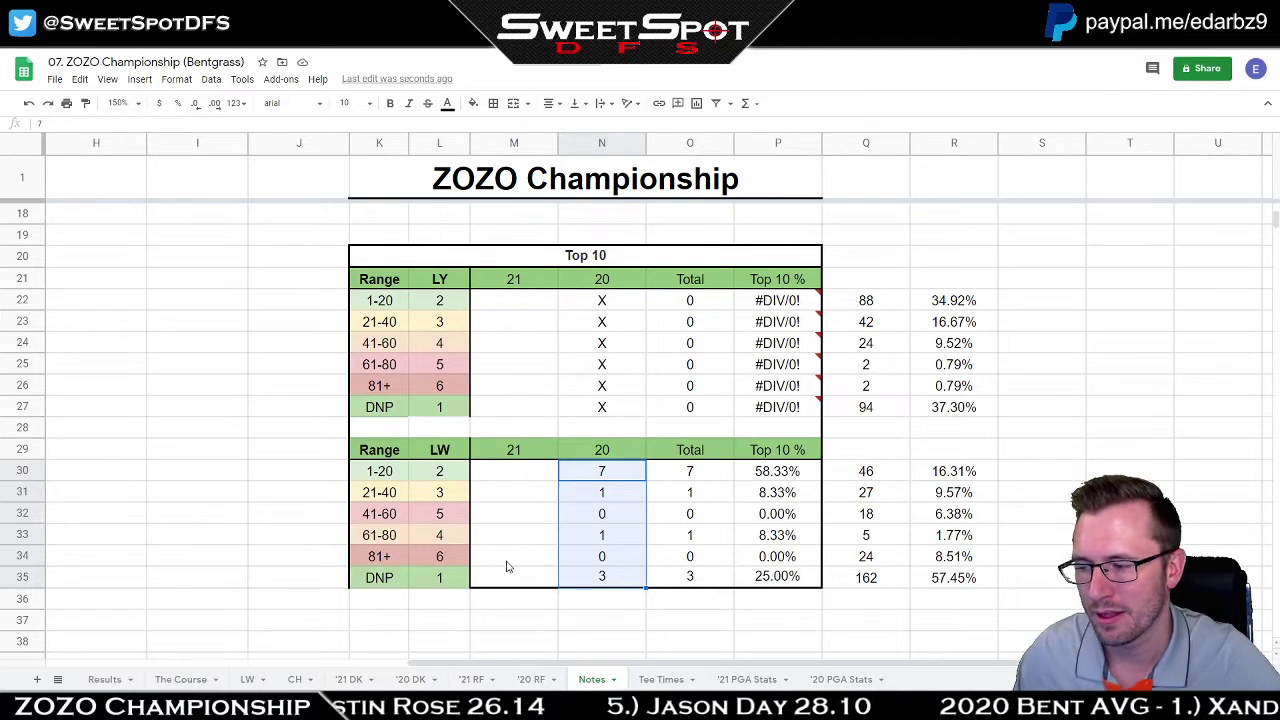
pyautogui.click(350, 679)
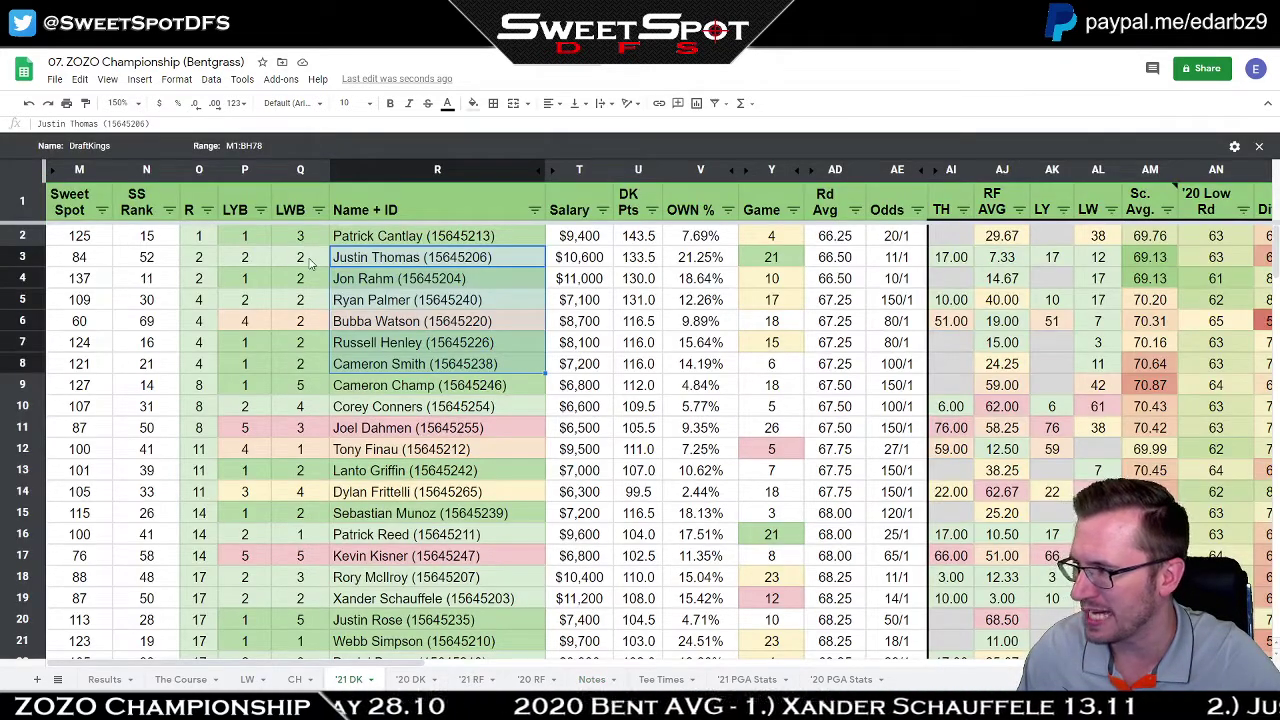
pyautogui.keyDown('shift'); pyautogui.click(303, 363); pyautogui.keyUp('shift')
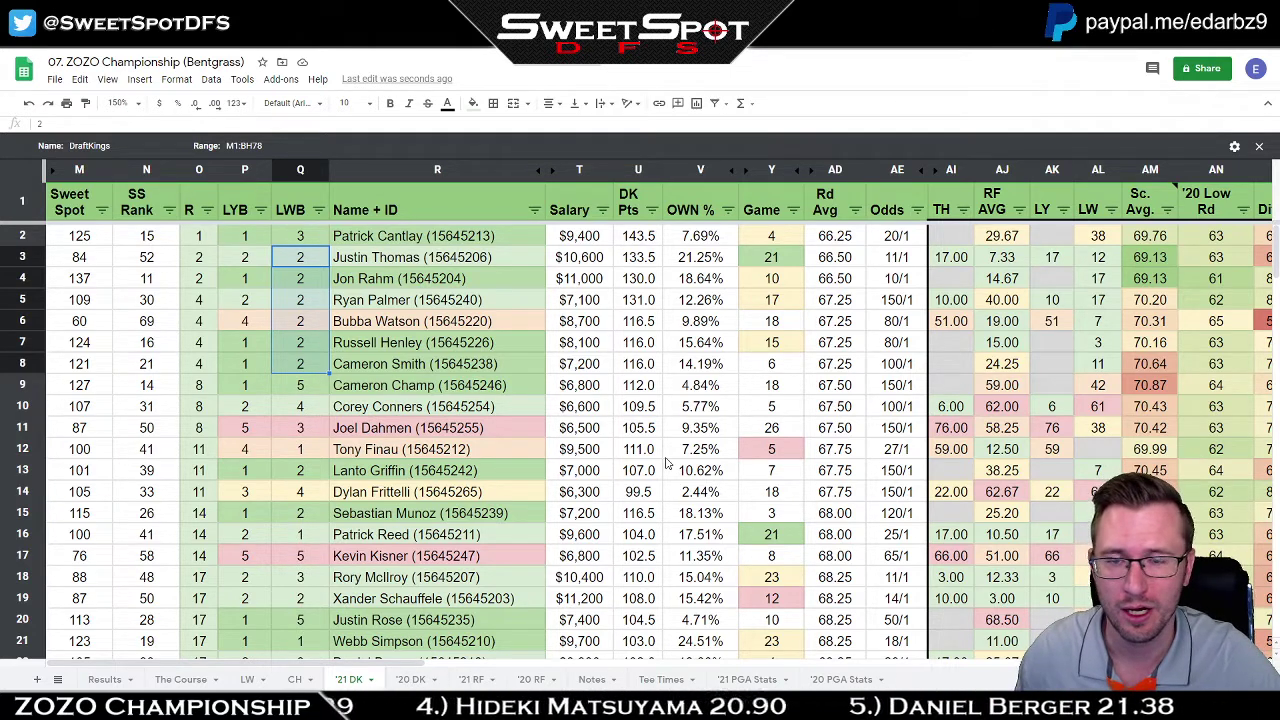
pyautogui.click(591, 680)
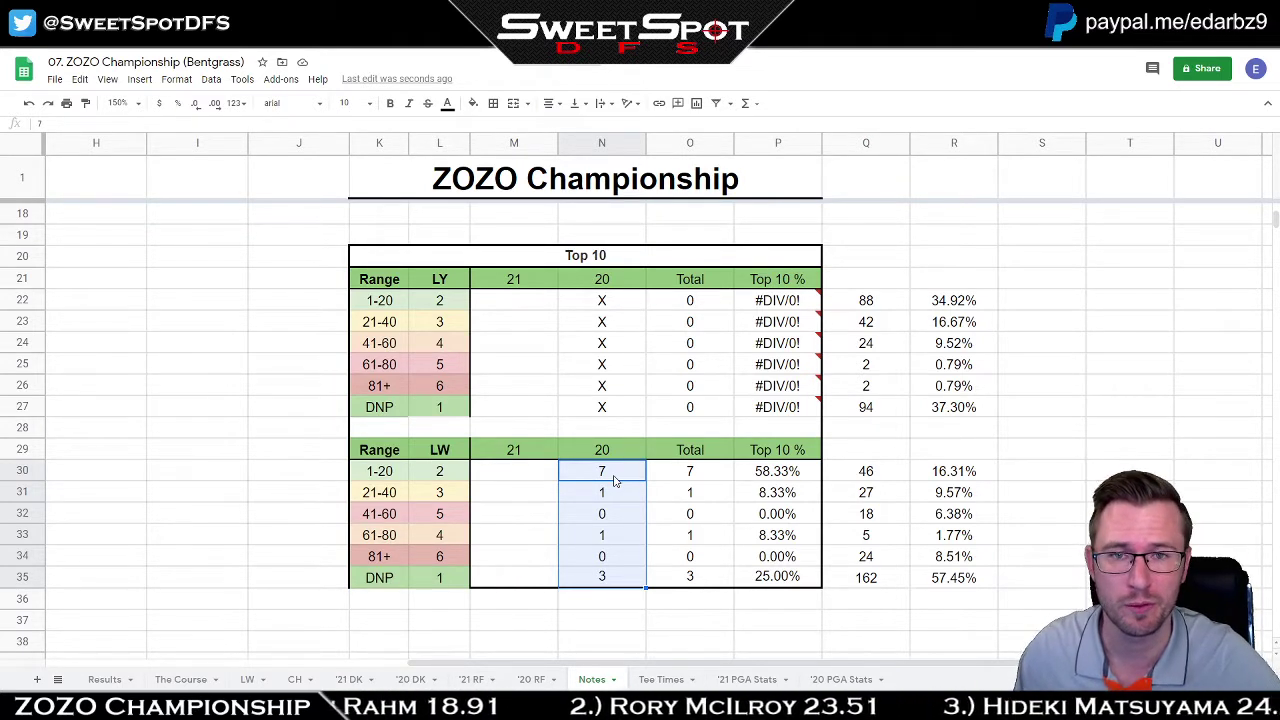
# On the '21 DK sheet, highlight the LYB values in P2:P10 and unhide the Name column (S).
pyautogui.click(352, 679)
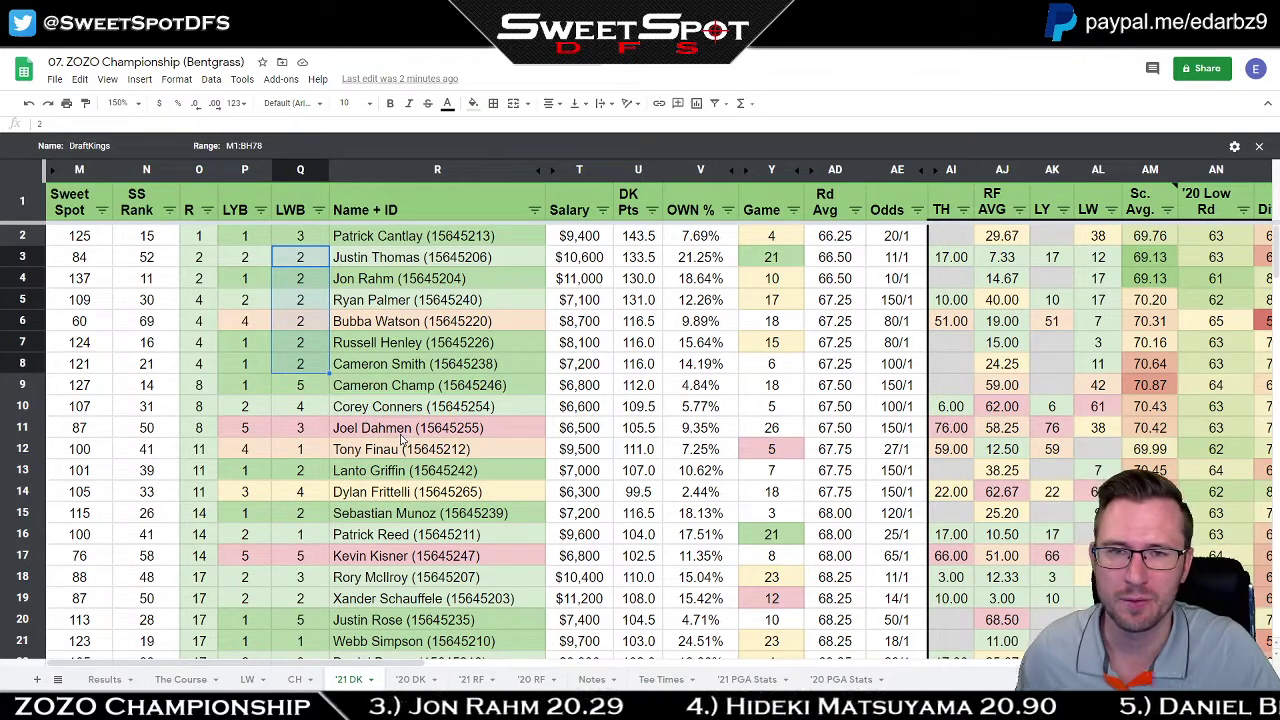
pyautogui.moveTo(256, 240); pyautogui.dragTo(250, 403)
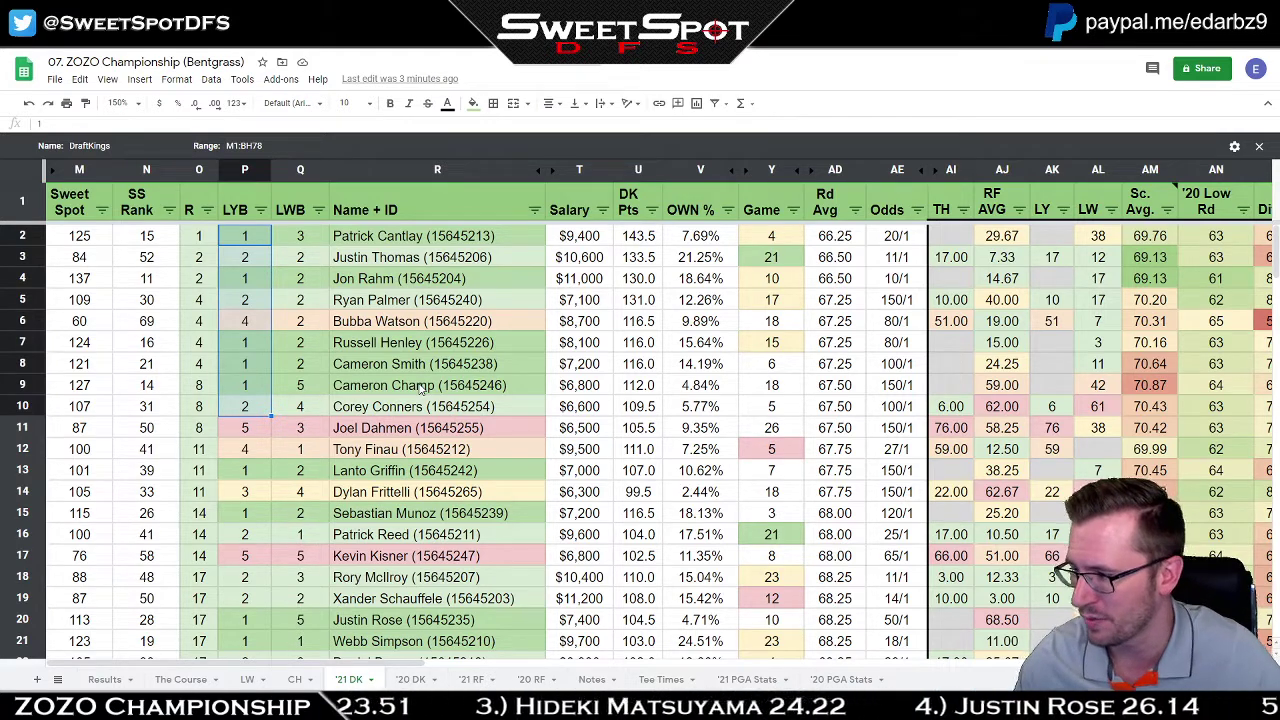
pyautogui.click(541, 169)
pyautogui.click(994, 327)
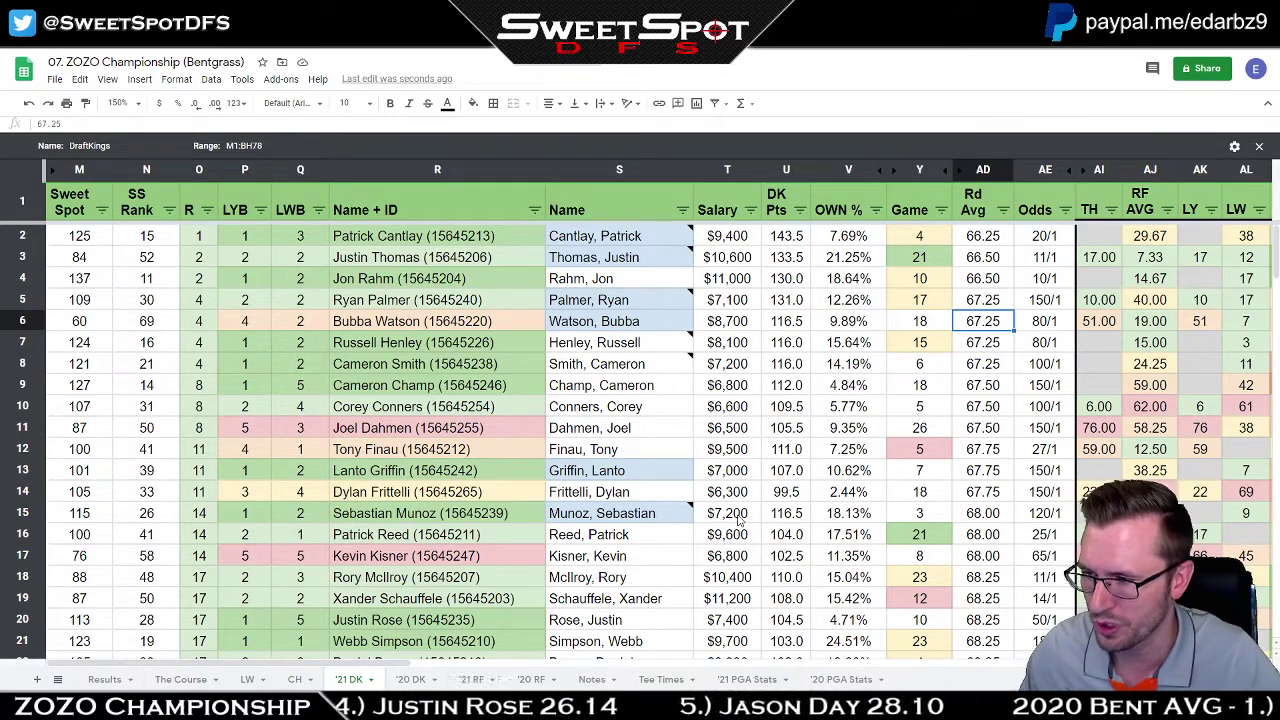
# On the LW sheet, filter the LWB column to show only value 1.
pyautogui.click(246, 679)
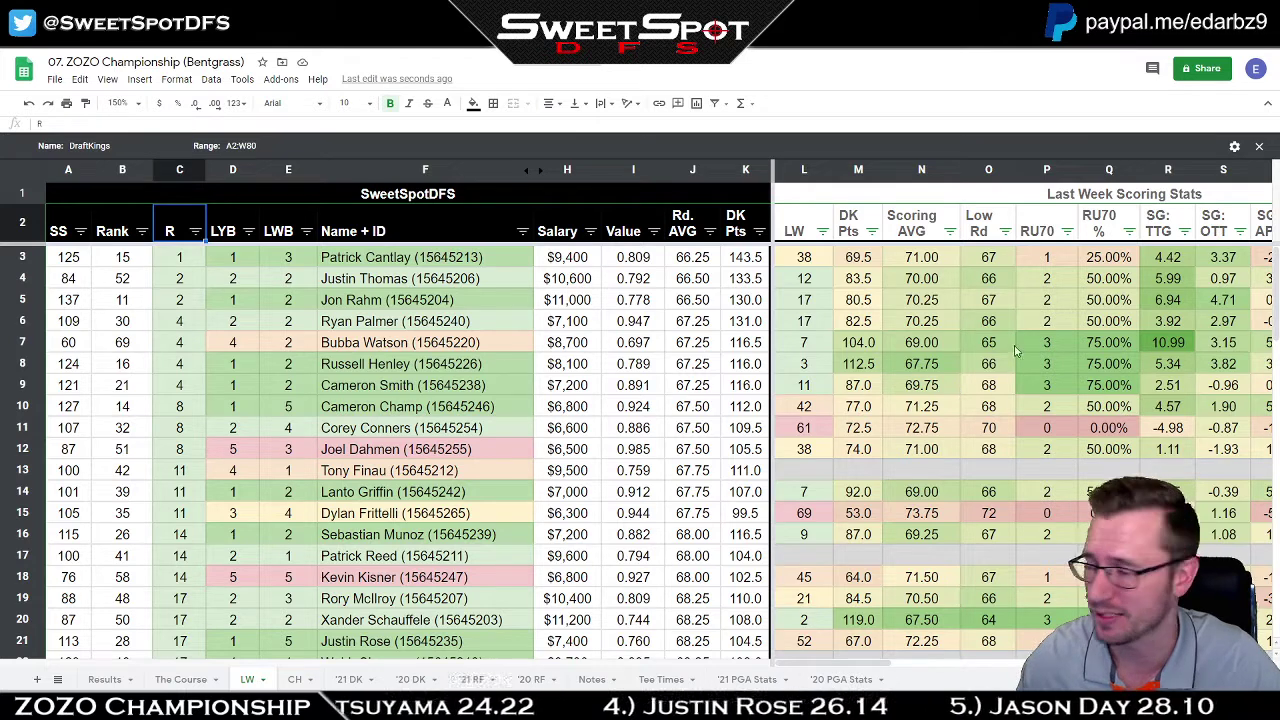
pyautogui.click(306, 232)
pyautogui.click(170, 455)
pyautogui.click(163, 476)
pyautogui.click(179, 398)
pyautogui.click(162, 476)
pyautogui.click(281, 566)
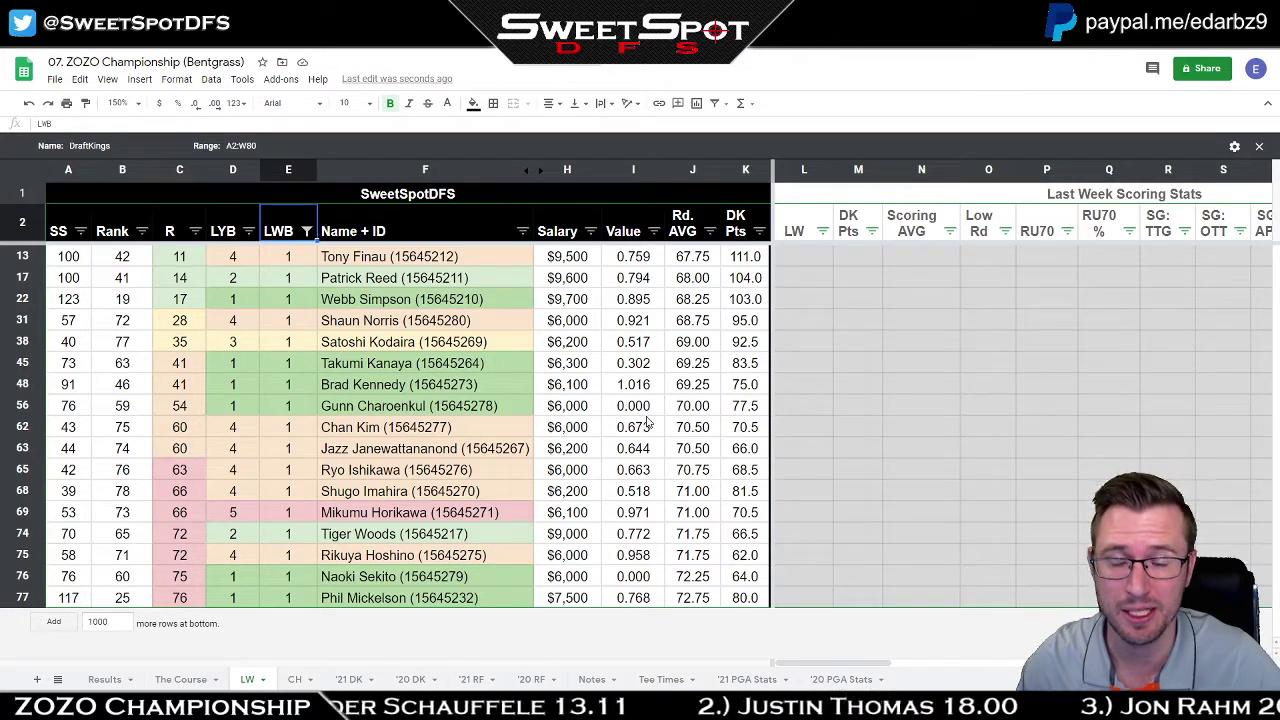
# Examine the filtered golfers' blank Last Week Scoring Stats, finishing ranks in C13:C77 and LWB values in column E by highlighting them.
pyautogui.moveTo(828, 260); pyautogui.dragTo(1242, 600)
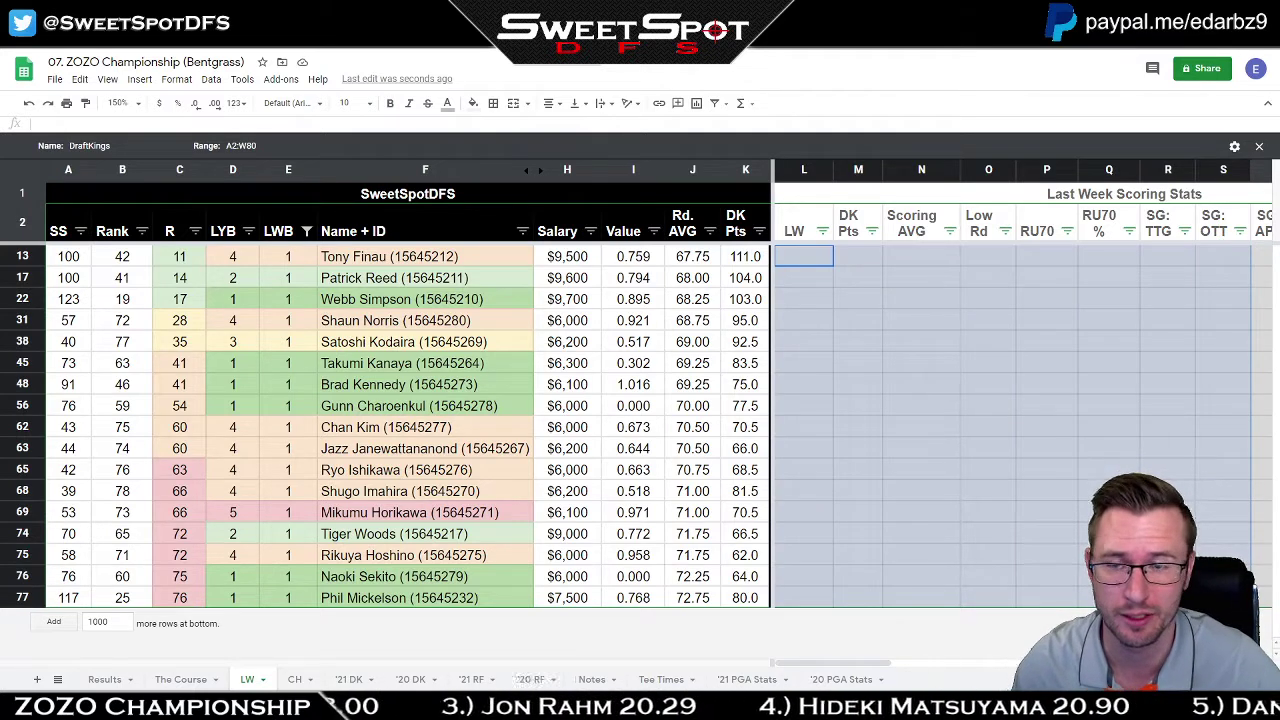
pyautogui.click(968, 366)
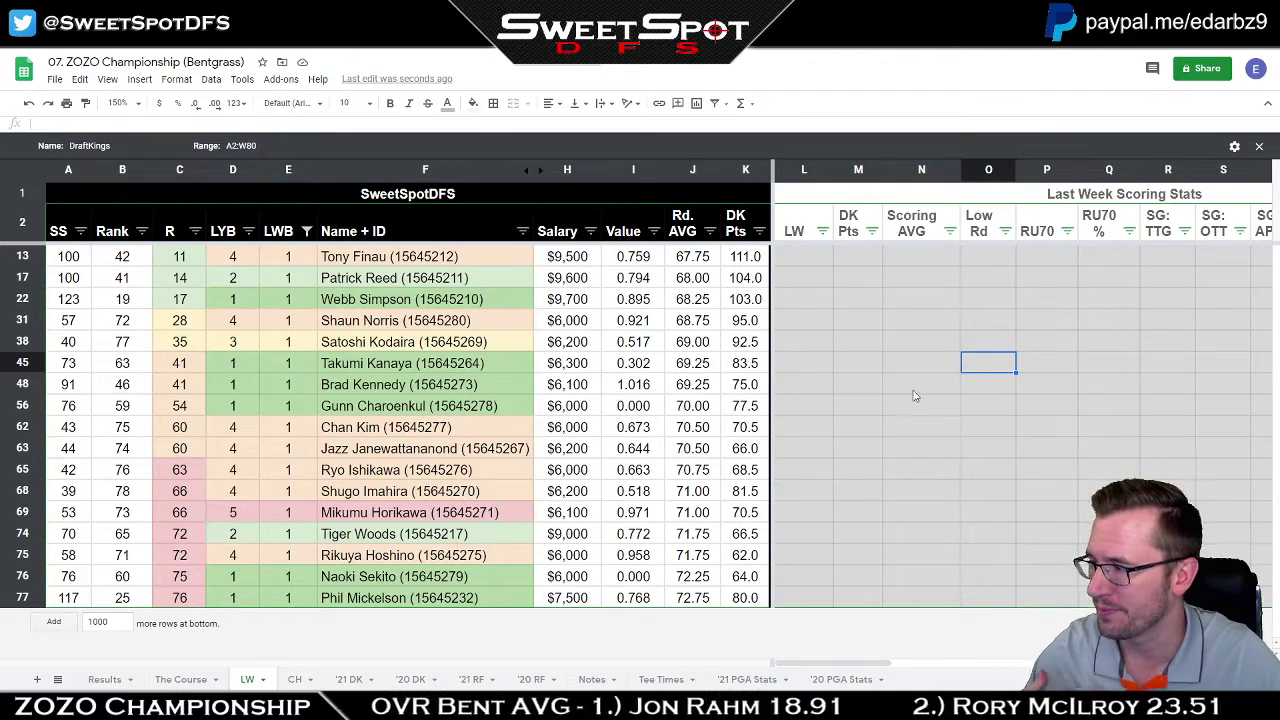
pyautogui.moveTo(166, 262); pyautogui.dragTo(184, 598)
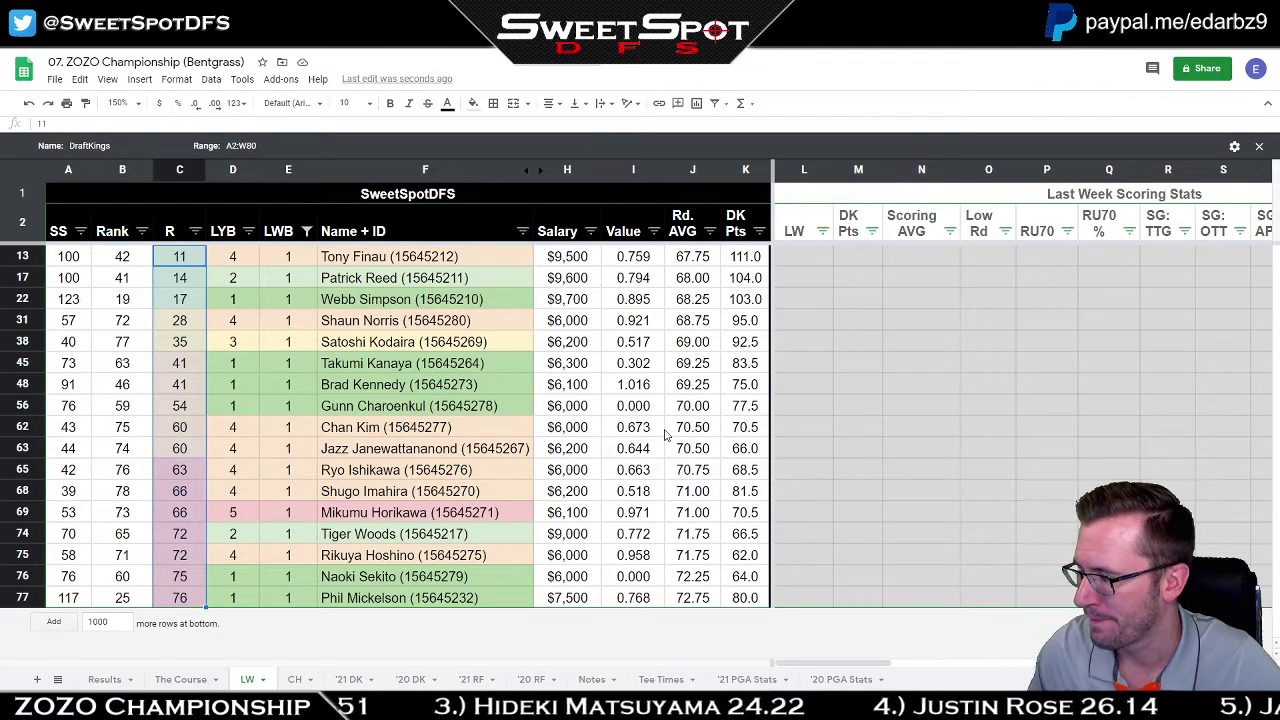
pyautogui.moveTo(290, 258); pyautogui.dragTo(284, 617)
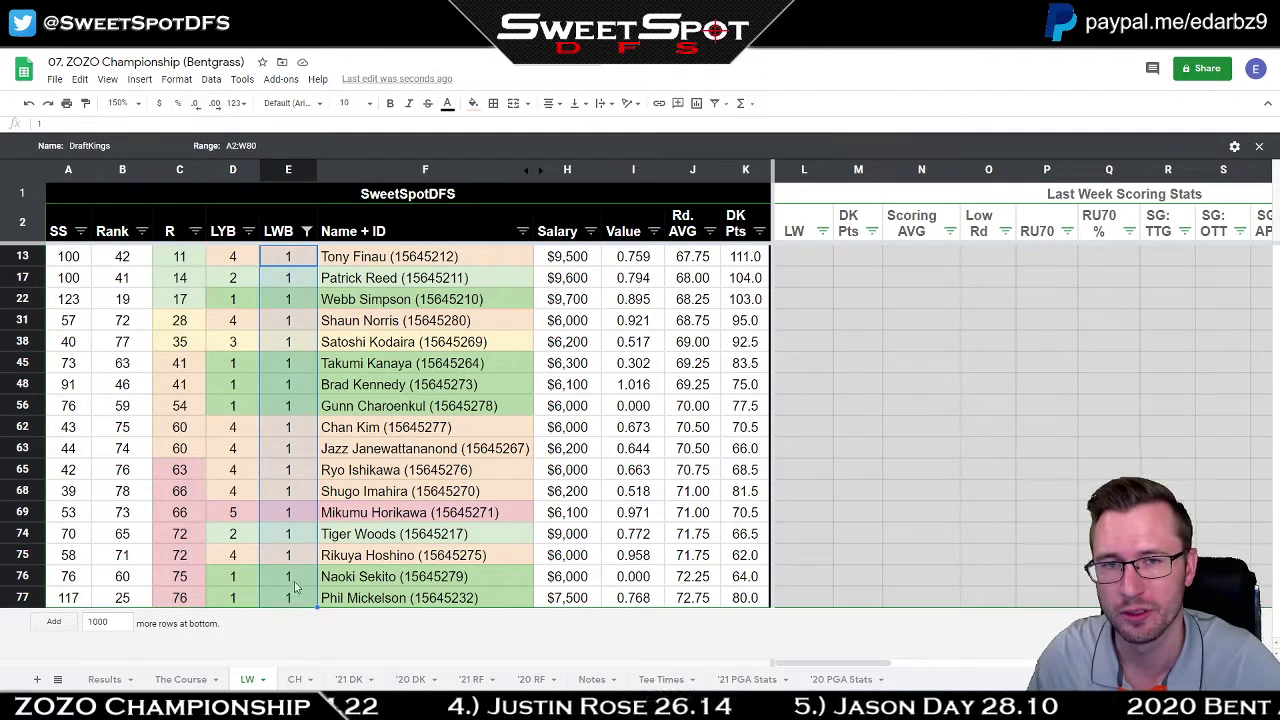
pyautogui.moveTo(303, 256); pyautogui.dragTo(294, 580)
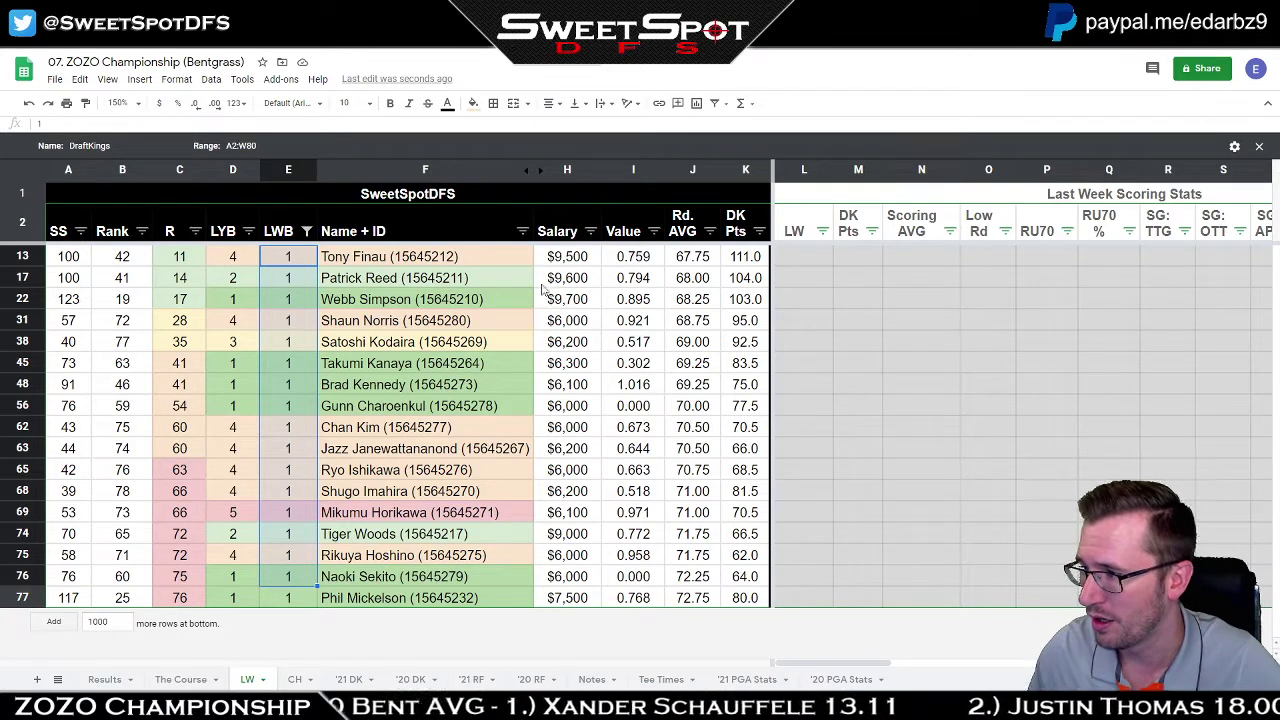
# Highlight the filtered salaries in H13:H22 and H31:H77, and sort the list by Salary in descending order (Z → A).
pyautogui.click(596, 302)
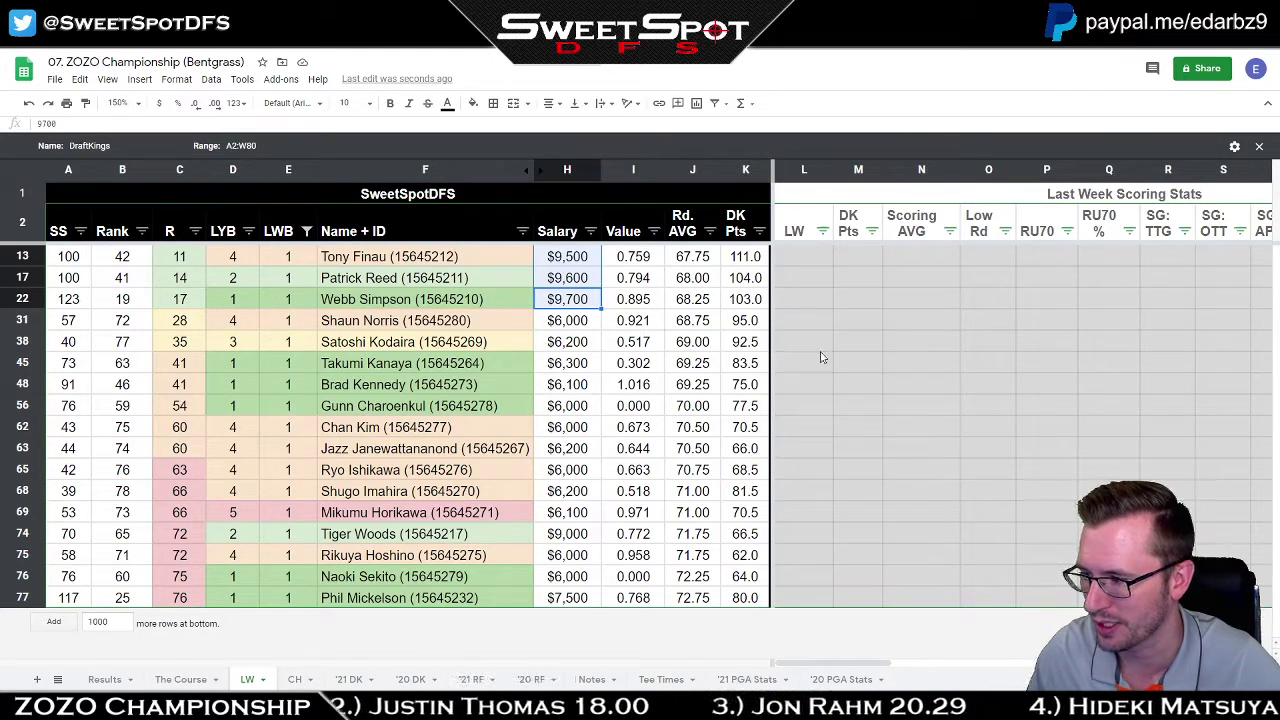
pyautogui.moveTo(585, 324); pyautogui.dragTo(585, 612)
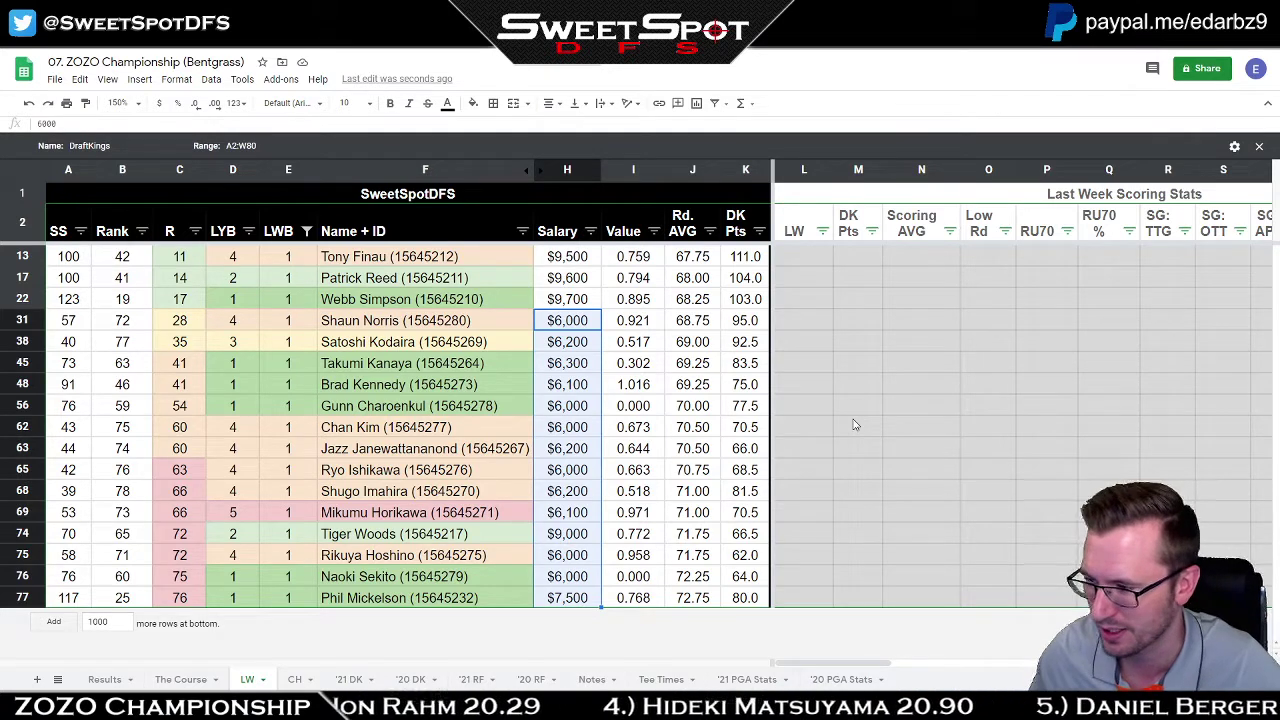
pyautogui.click(591, 231)
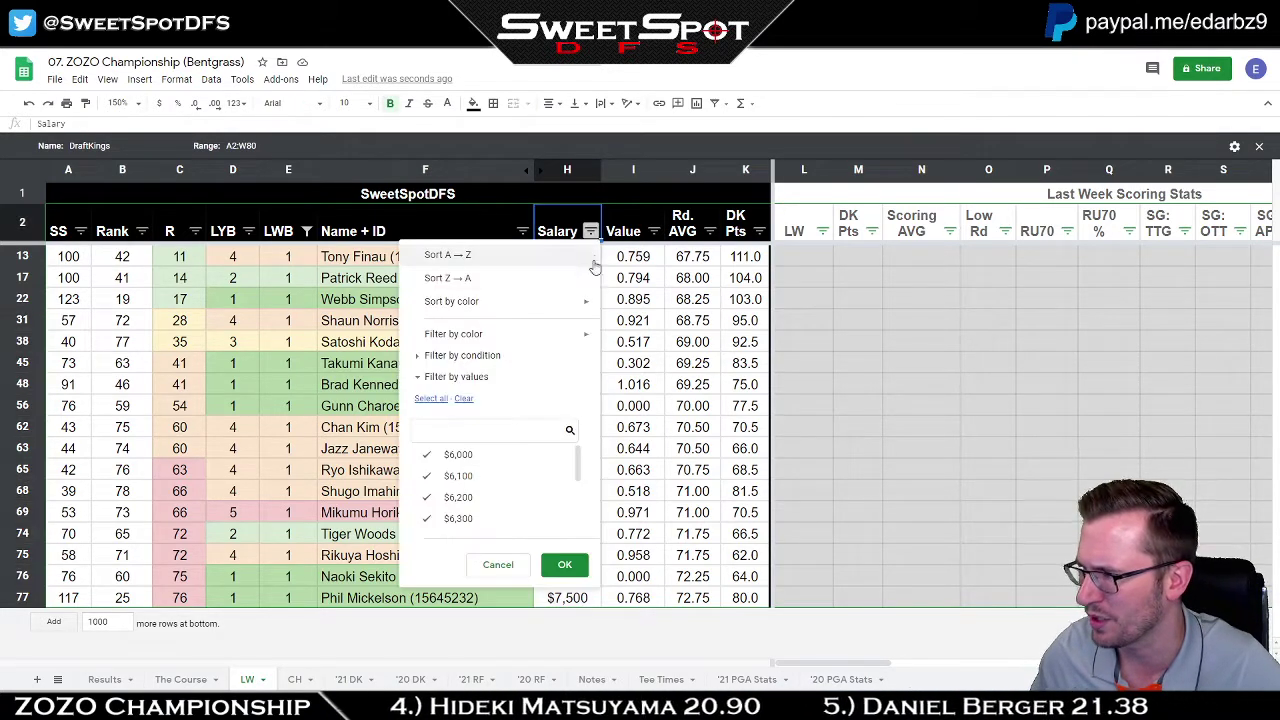
pyautogui.click(542, 278)
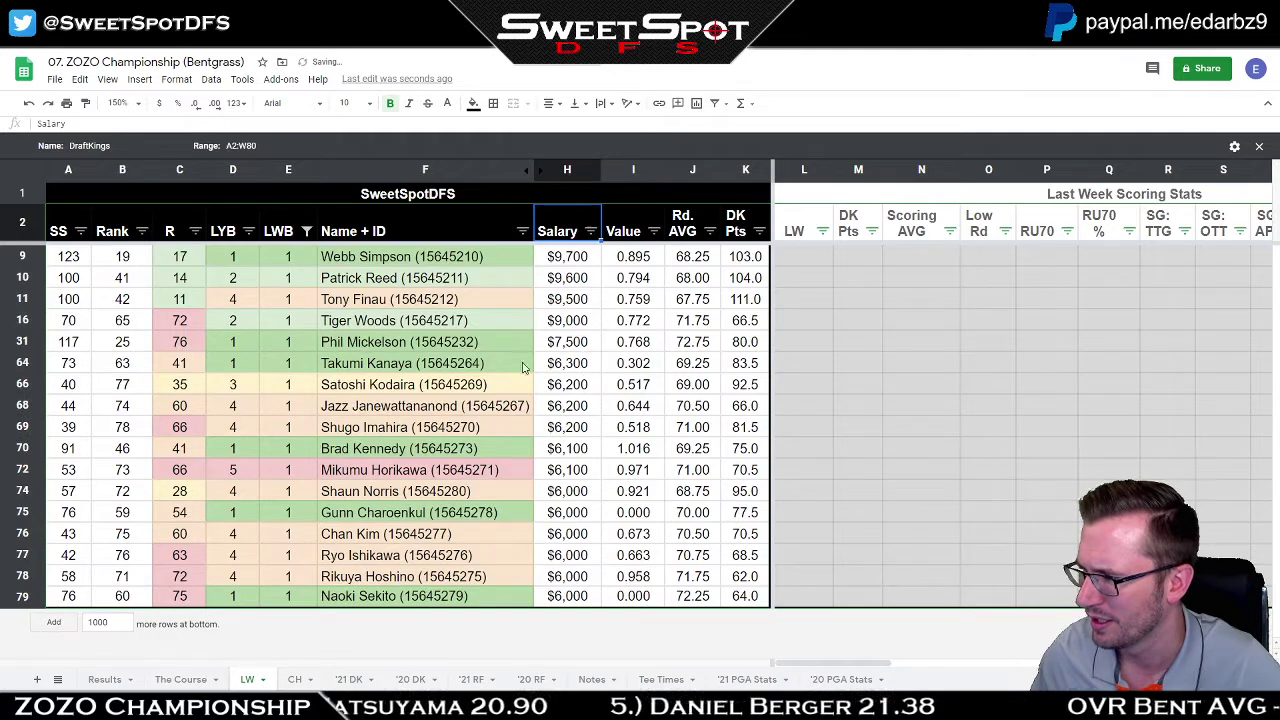
# Review the five highest-salaried filtered golfers one by one, selecting each name from Webb Simpson through Phil Mickelson.
pyautogui.click(452, 263)
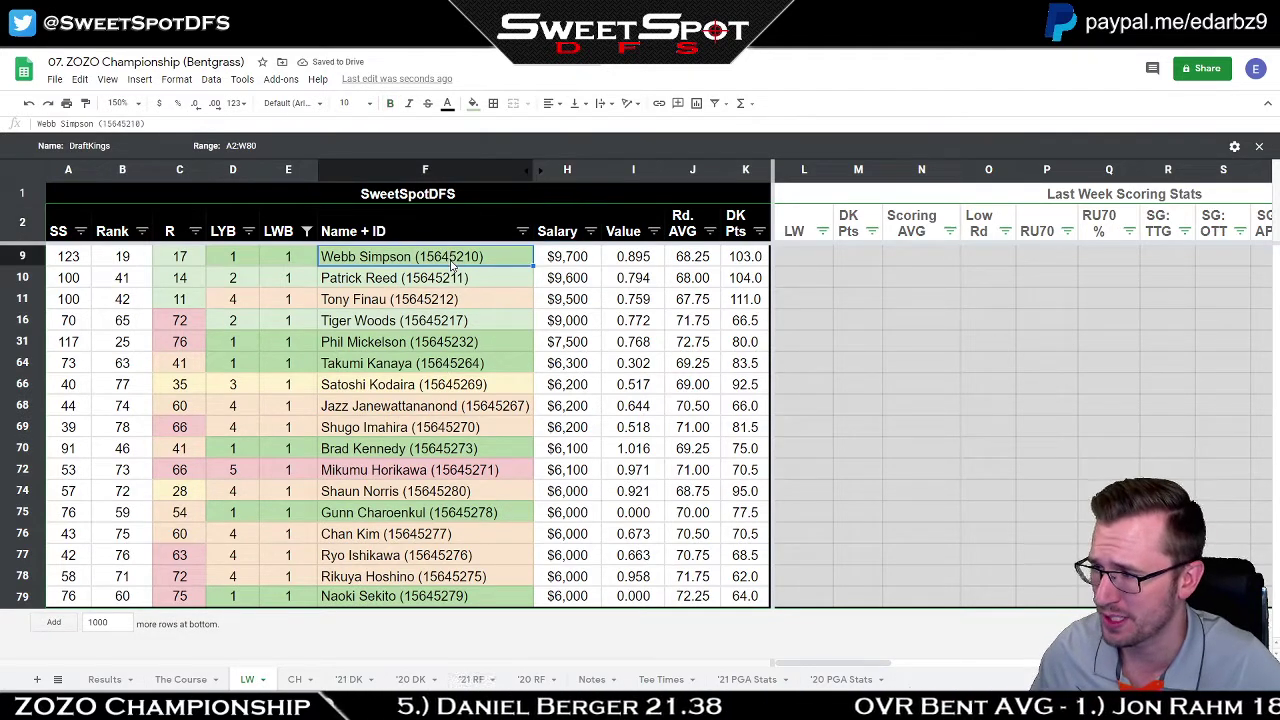
pyautogui.click(462, 288)
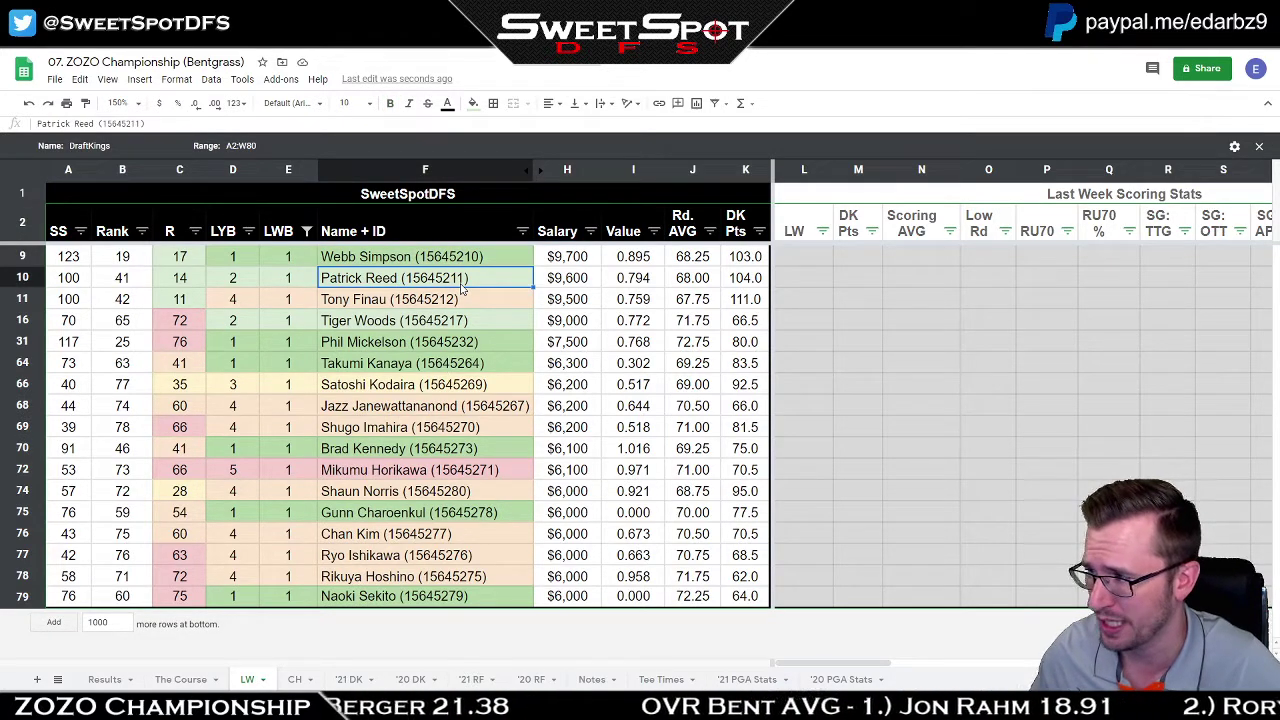
pyautogui.click(462, 307)
pyautogui.click(461, 325)
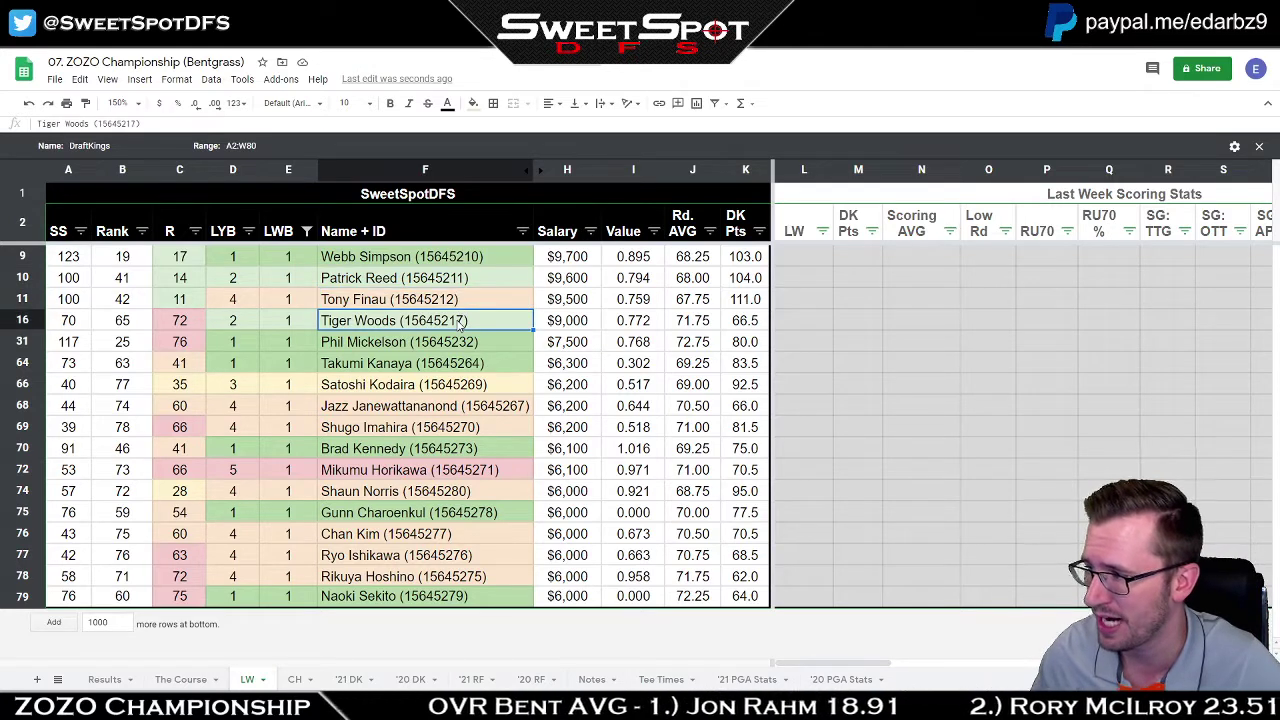
pyautogui.click(452, 345)
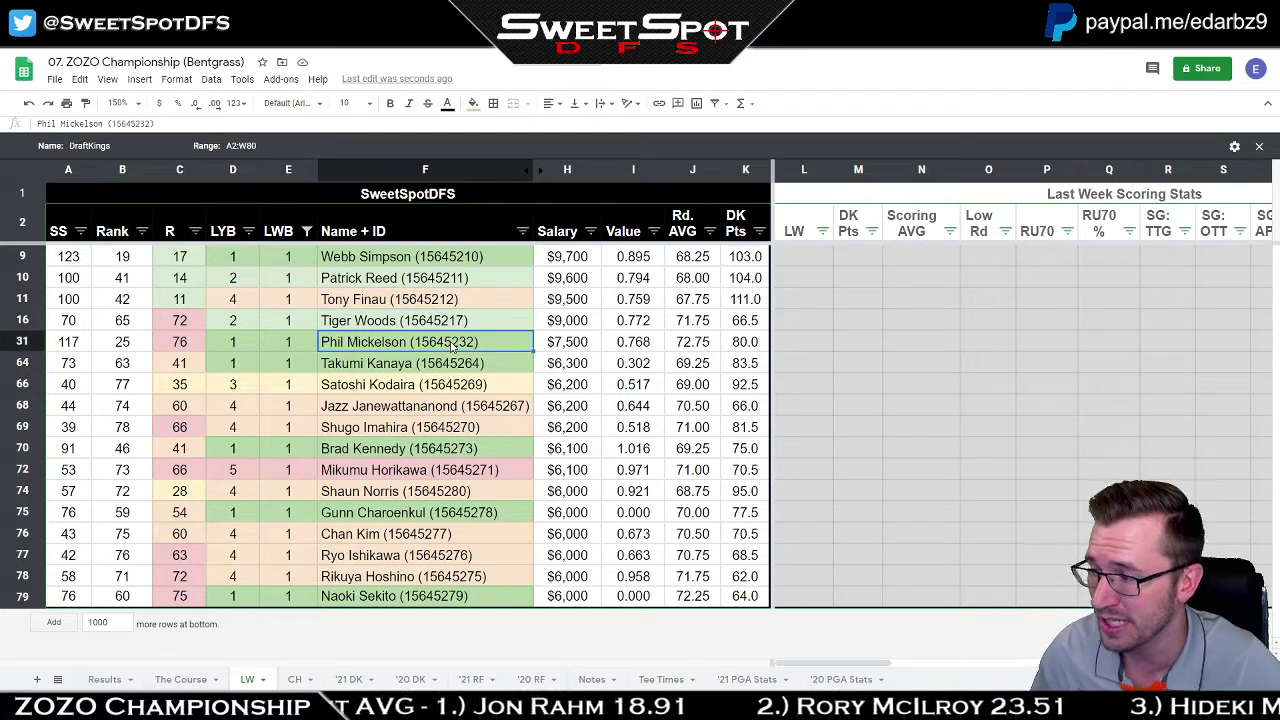
# Review the filtered golfers from Takumi Kanaya to Naoki Sekito, the five highest-salaried ones, and Tony Finau's Rd. AVG and last-week DK Pts.
pyautogui.moveTo(445, 368); pyautogui.dragTo(433, 596)
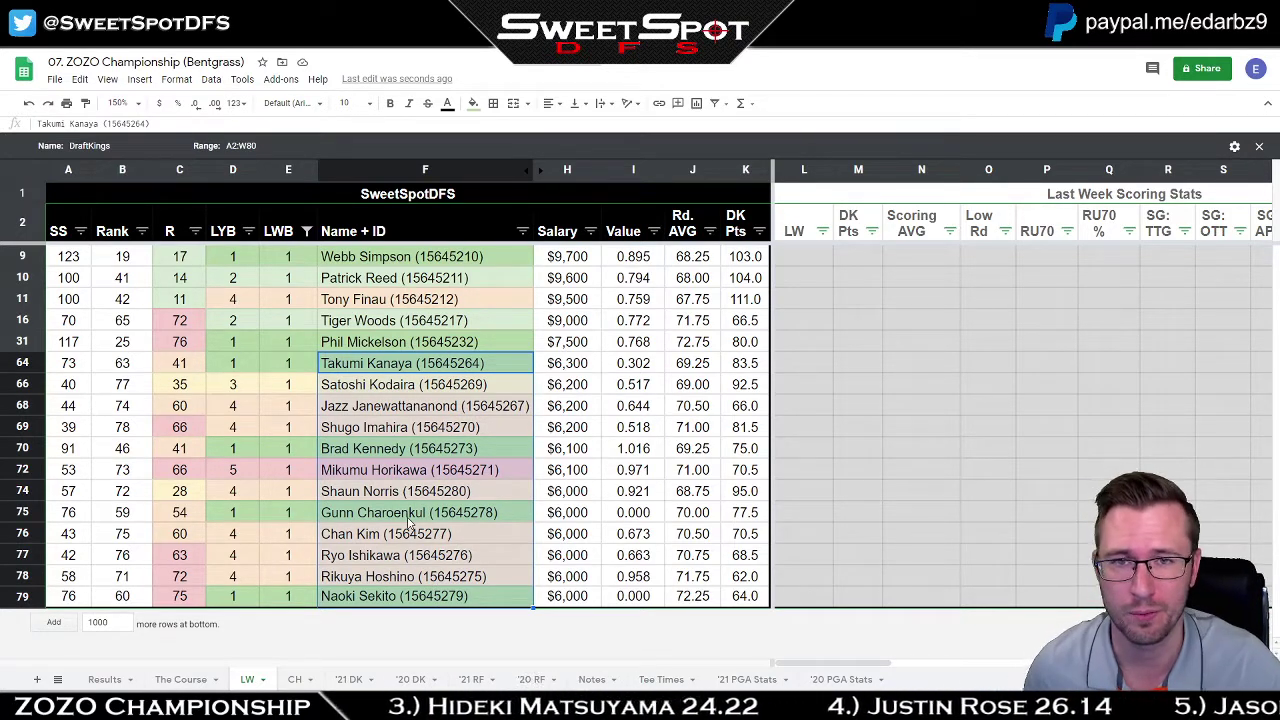
pyautogui.click(417, 341)
pyautogui.keyDown('shift'); pyautogui.click(417, 264); pyautogui.keyUp('shift')
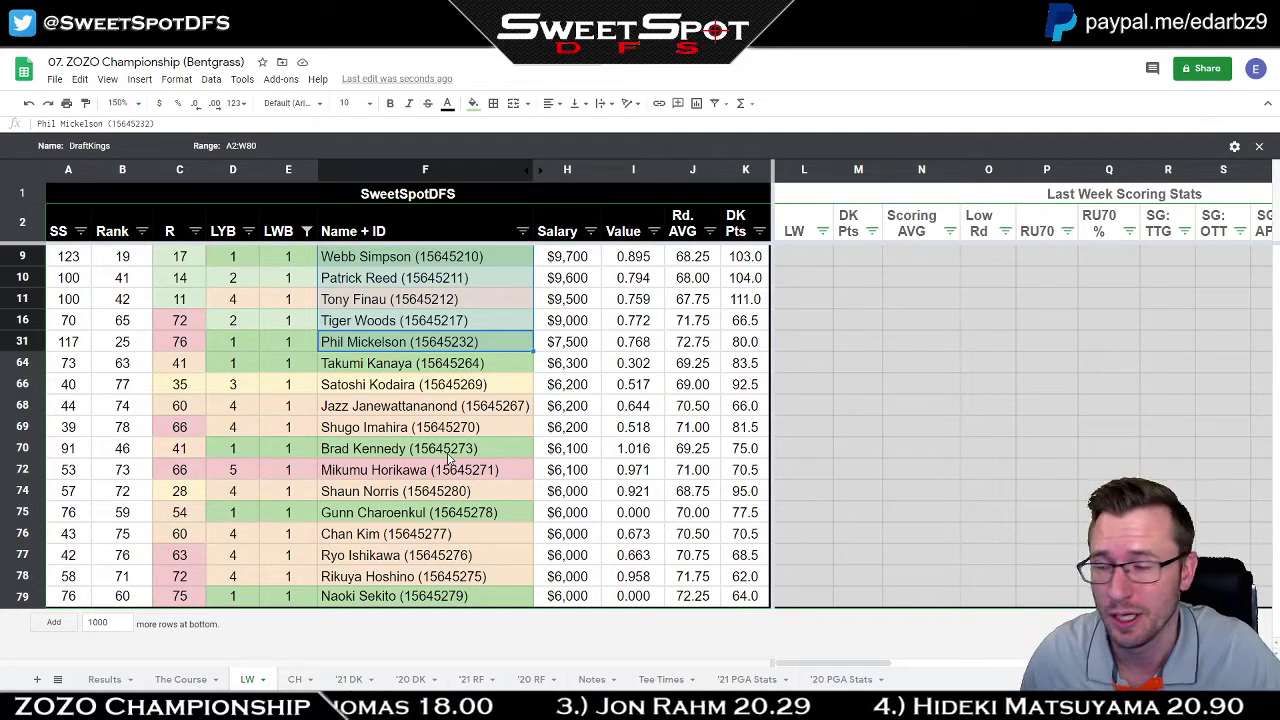
pyautogui.click(455, 260)
pyautogui.click(692, 301)
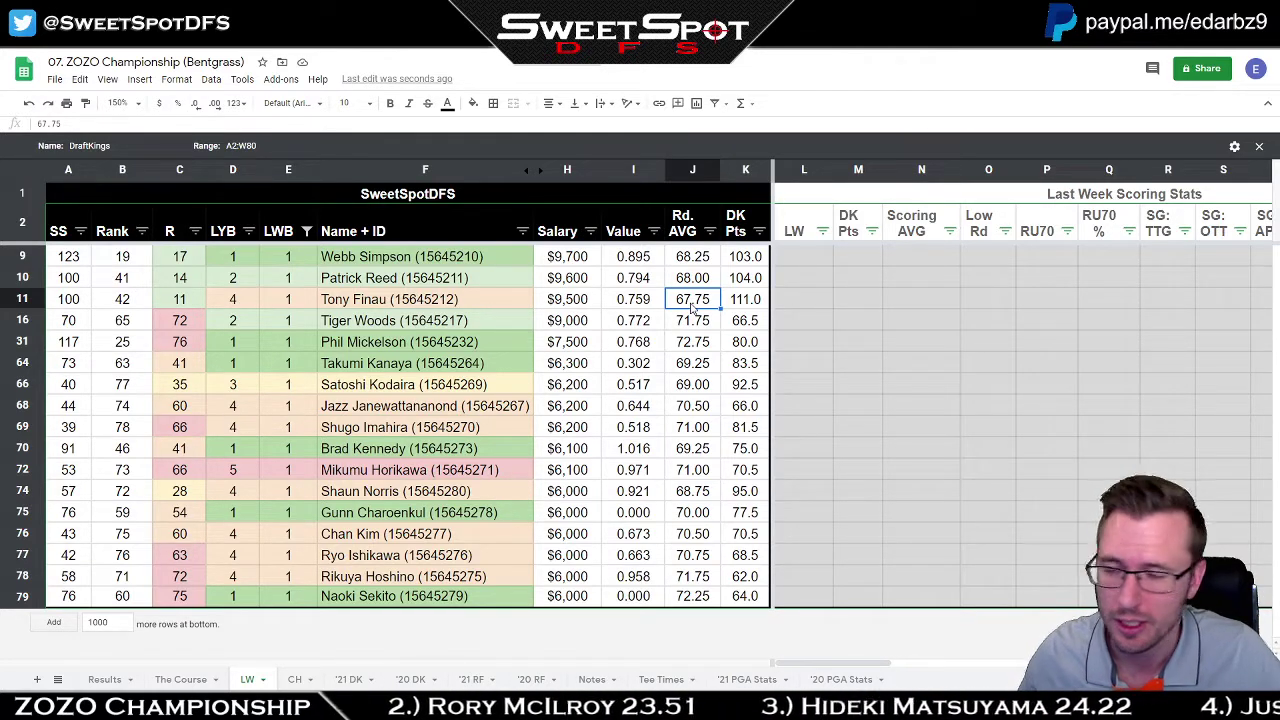
pyautogui.click(876, 299)
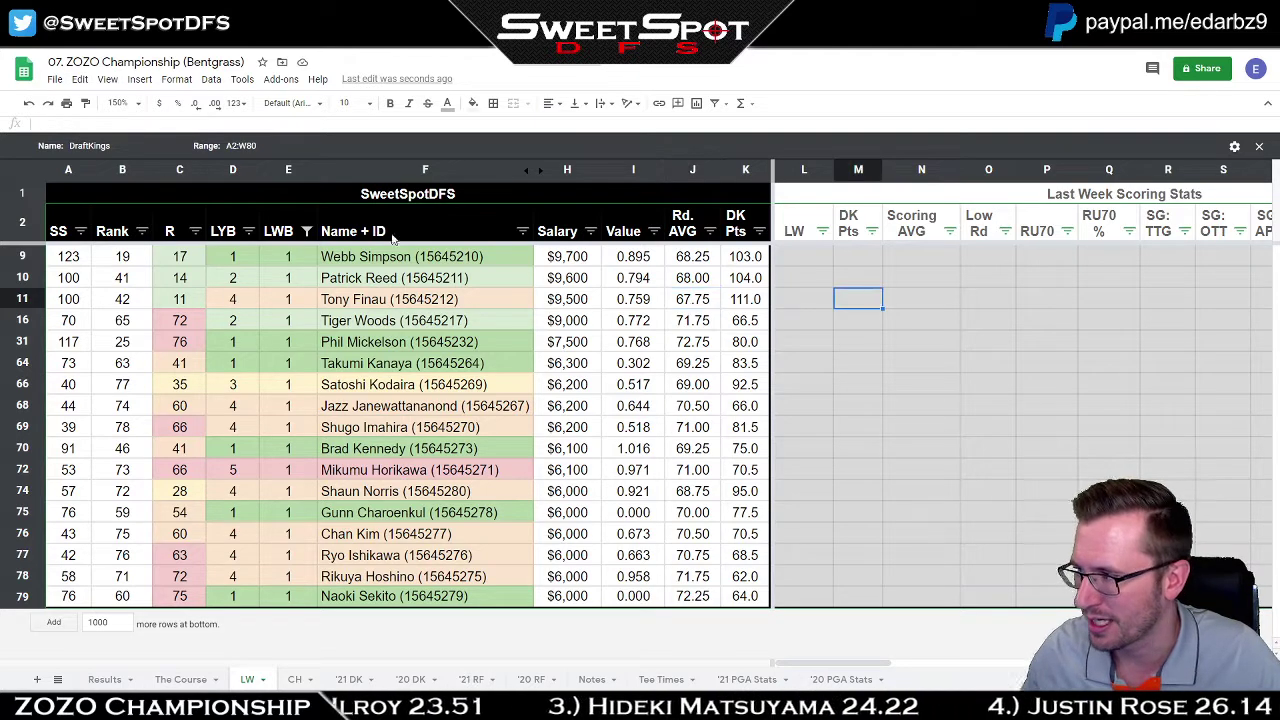
# Filter the LWB column to show only value 2.
pyautogui.click(307, 233)
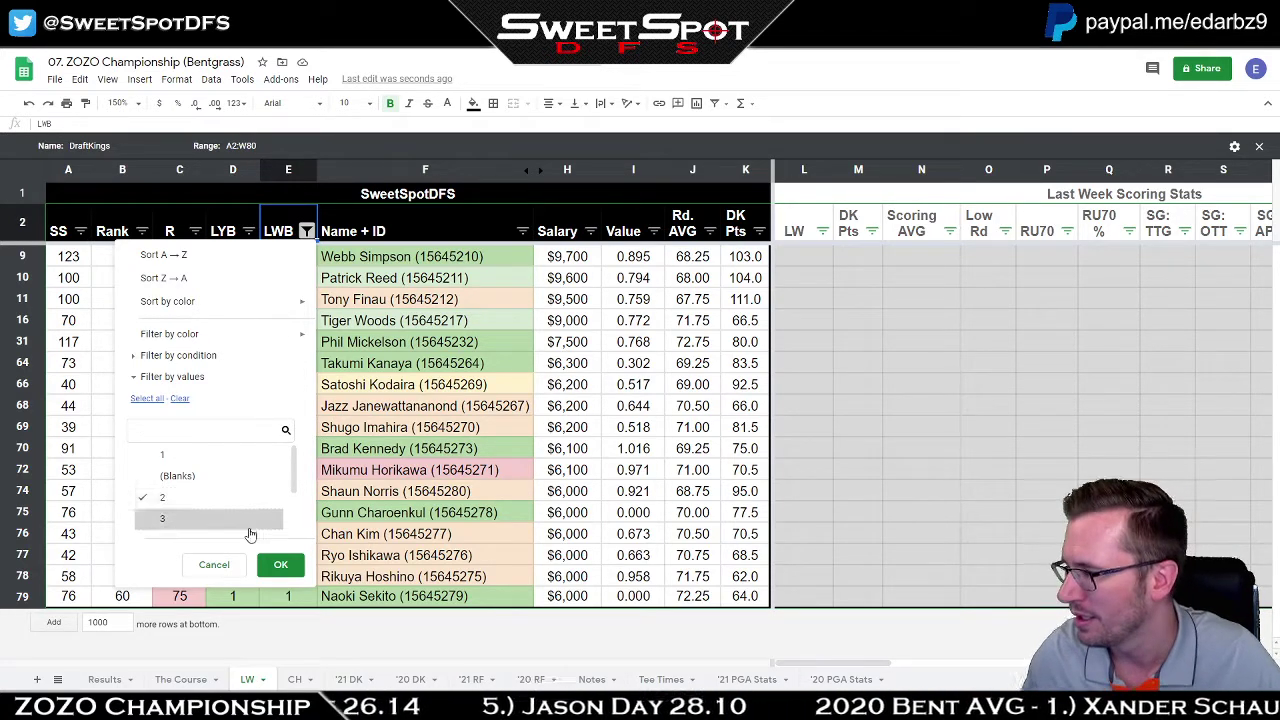
pyautogui.click(281, 564)
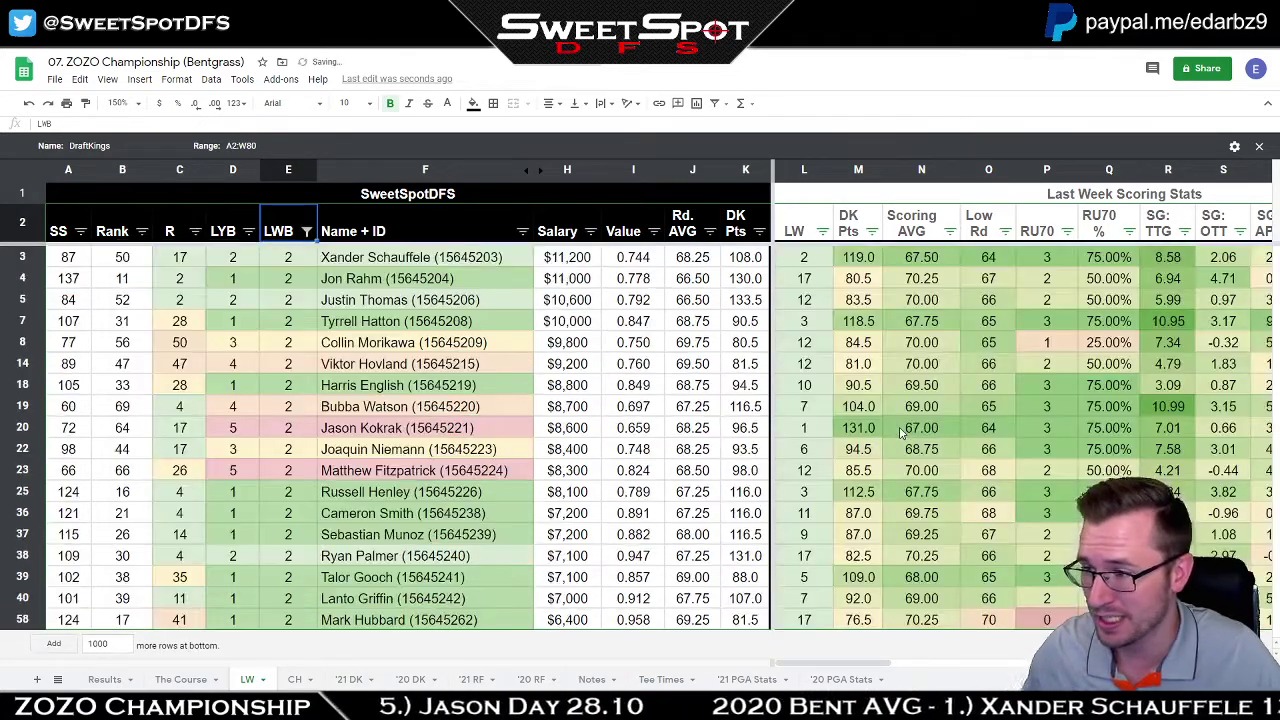
pyautogui.click(993, 347)
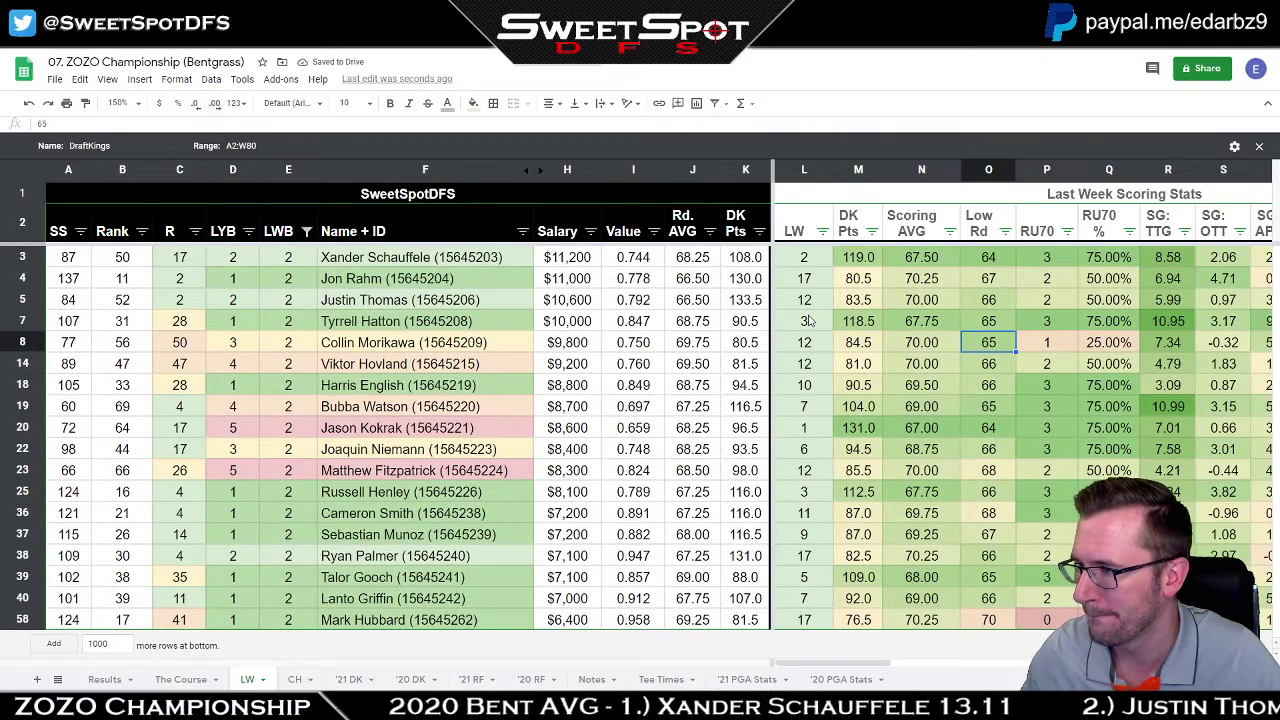
# Sort the filtered golfers by their LW finish in ascending order (A → Z) and highlight all their names in column F.
pyautogui.moveTo(803, 257); pyautogui.dragTo(805, 622)
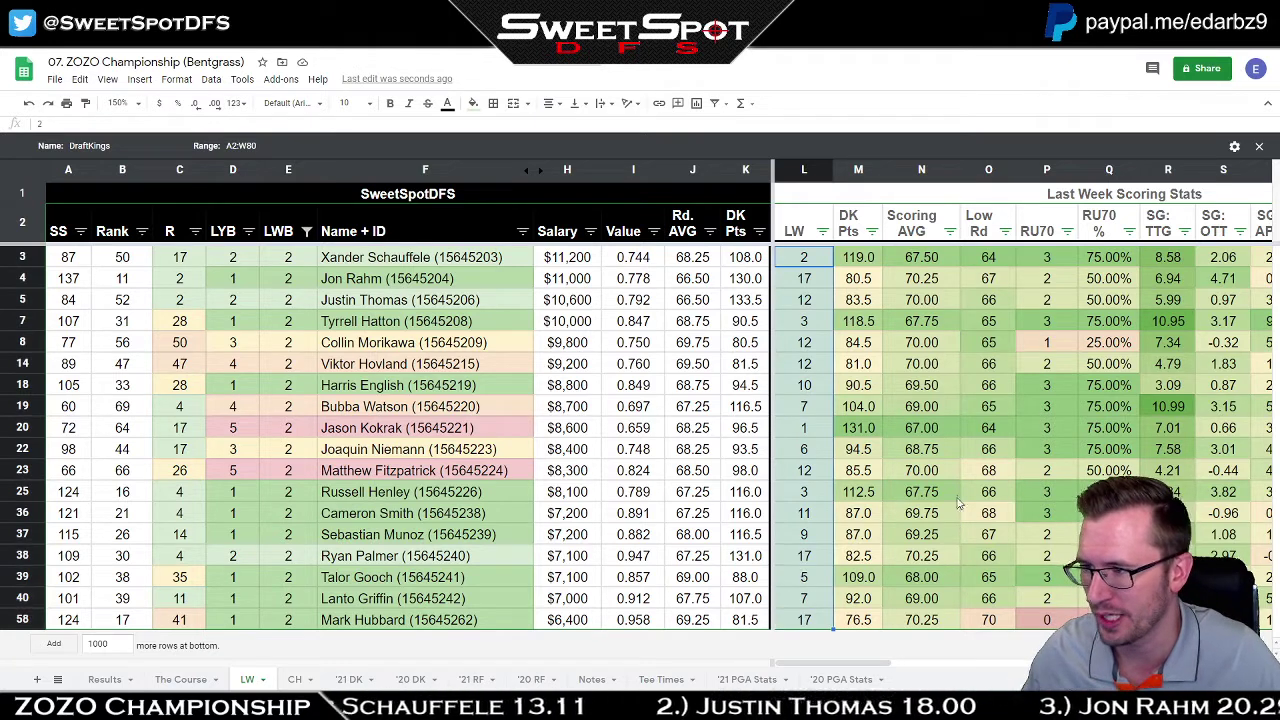
pyautogui.click(822, 231)
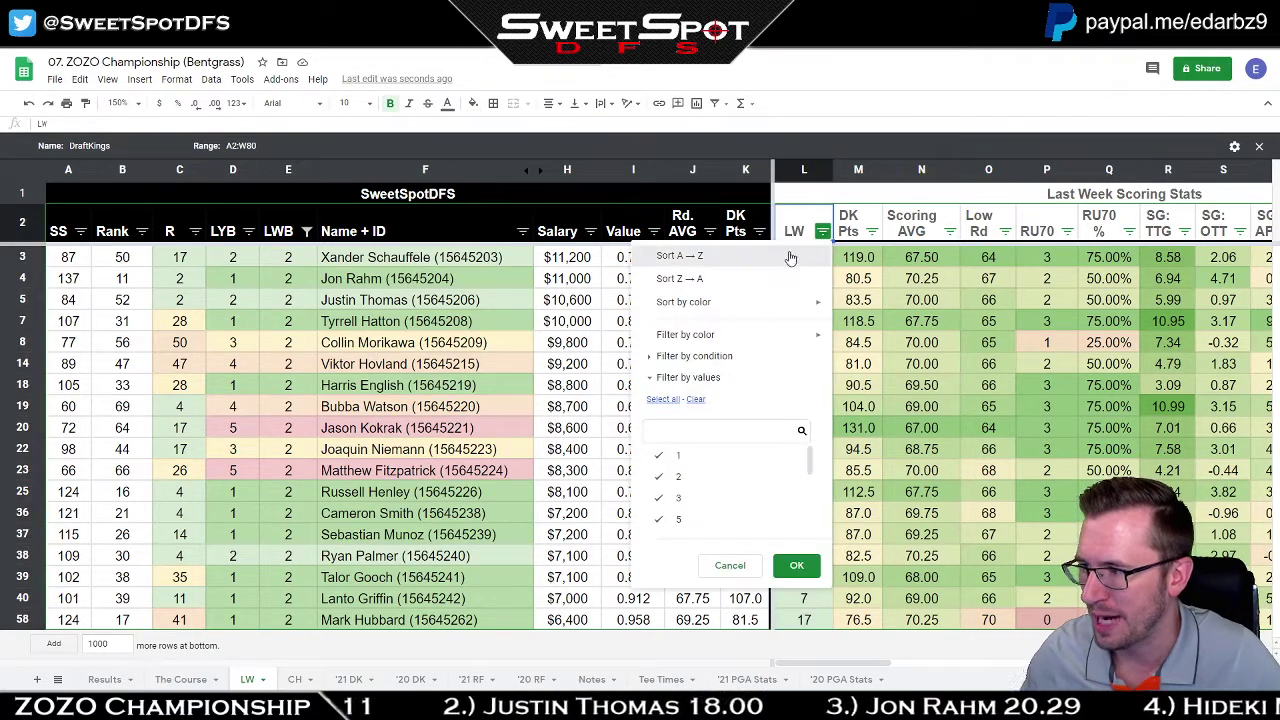
pyautogui.click(789, 258)
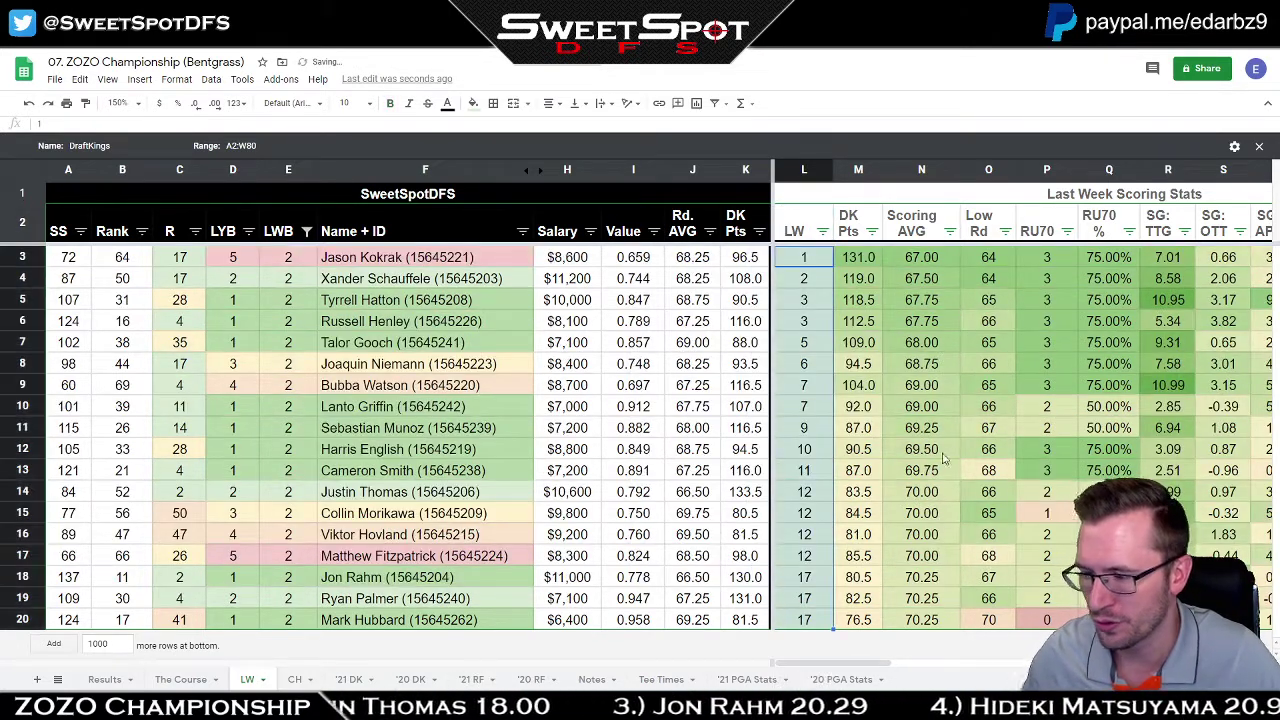
pyautogui.click(978, 368)
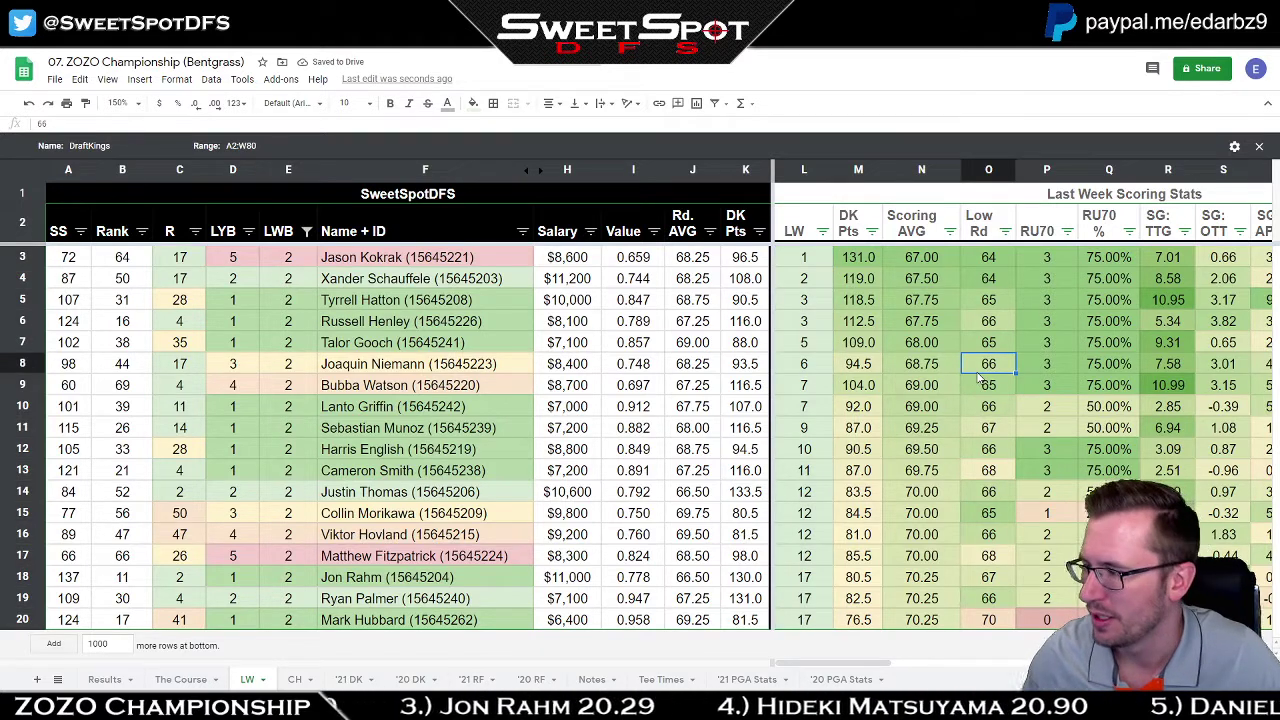
pyautogui.moveTo(436, 259); pyautogui.dragTo(437, 627)
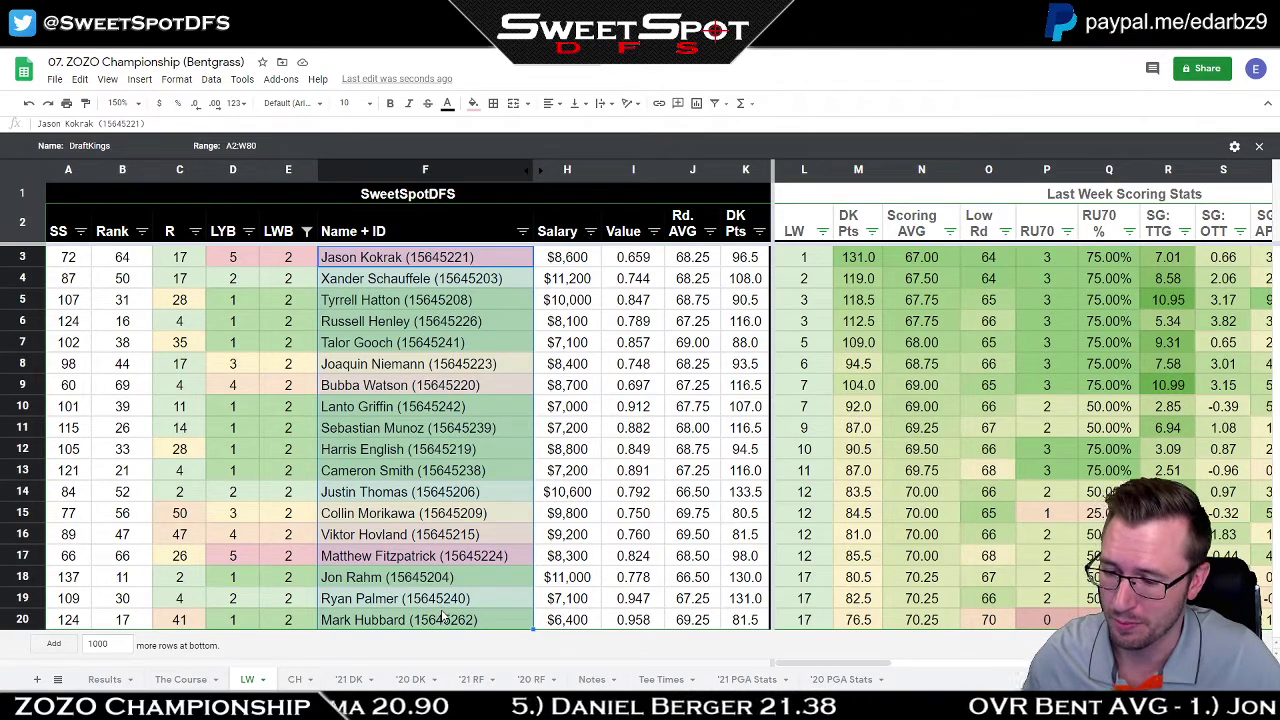
# On the Notes sheet, examine the year-20 LW figures in the Top 10 and Top 5 tables, highlighting N12:O17.
pyautogui.click(592, 679)
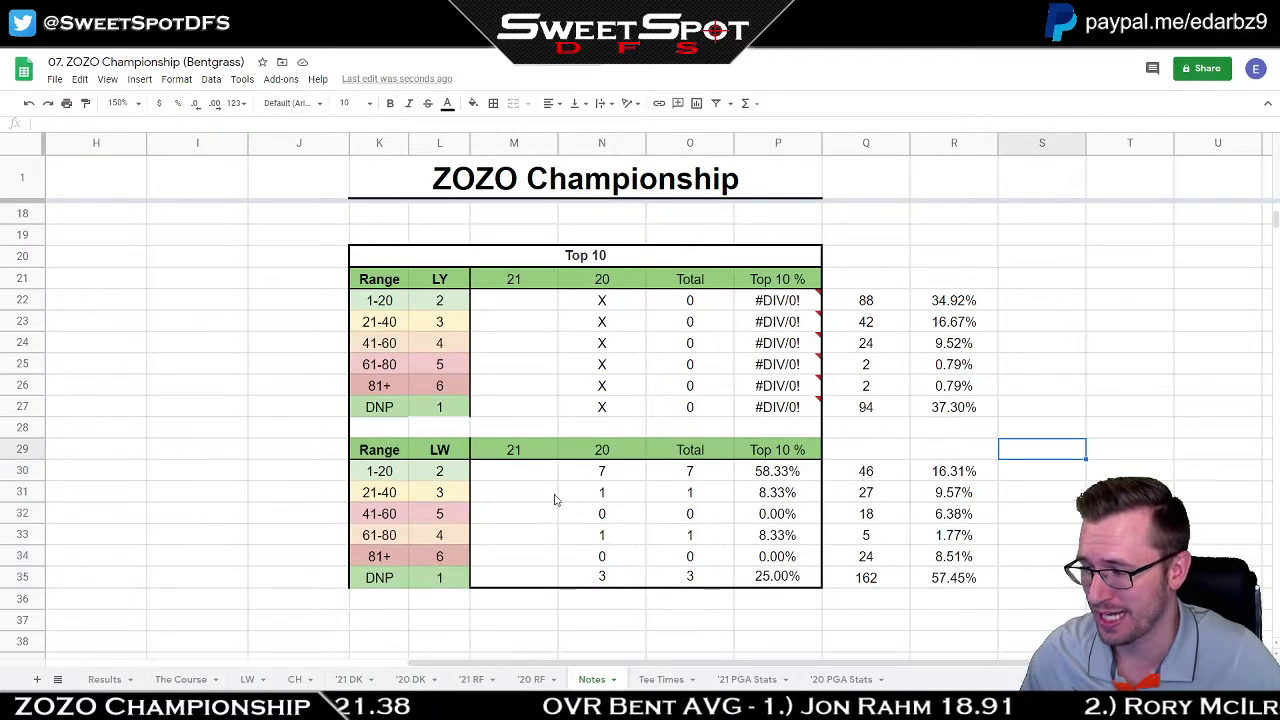
pyautogui.click(601, 474)
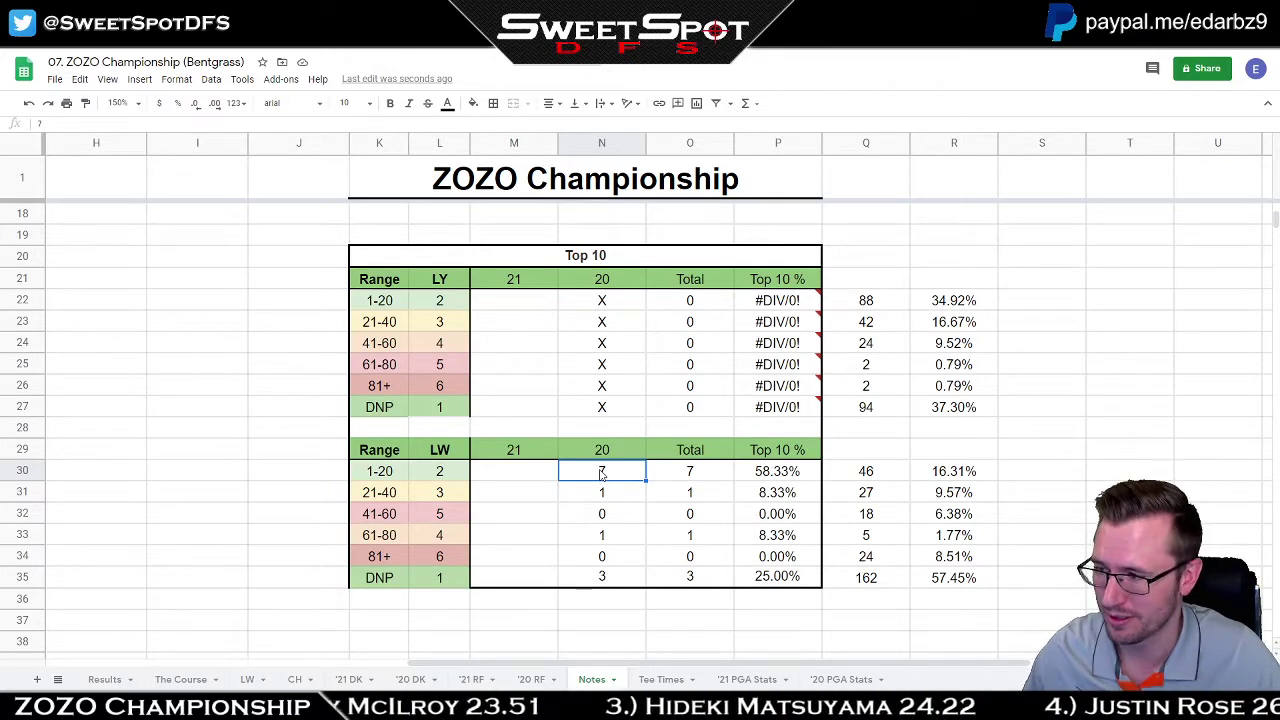
pyautogui.scroll(3, 660, 582)
pyautogui.scroll(1, 660, 582)
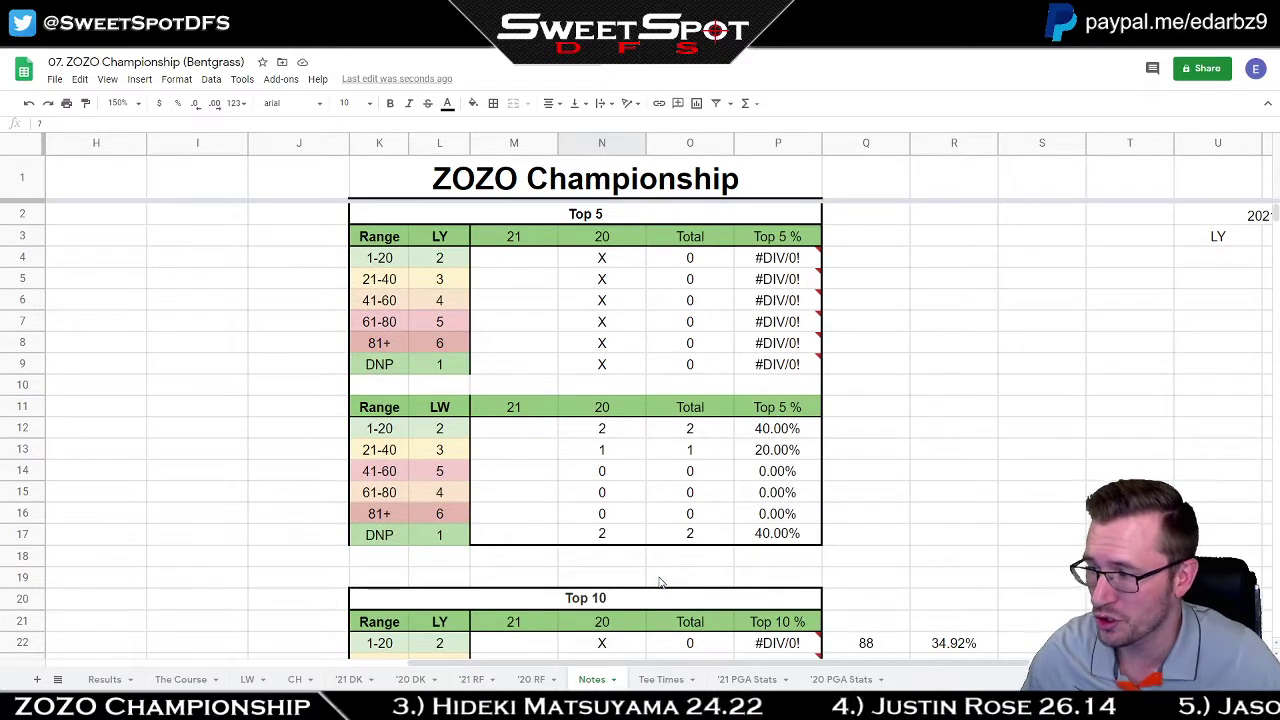
pyautogui.moveTo(585, 433); pyautogui.dragTo(699, 548)
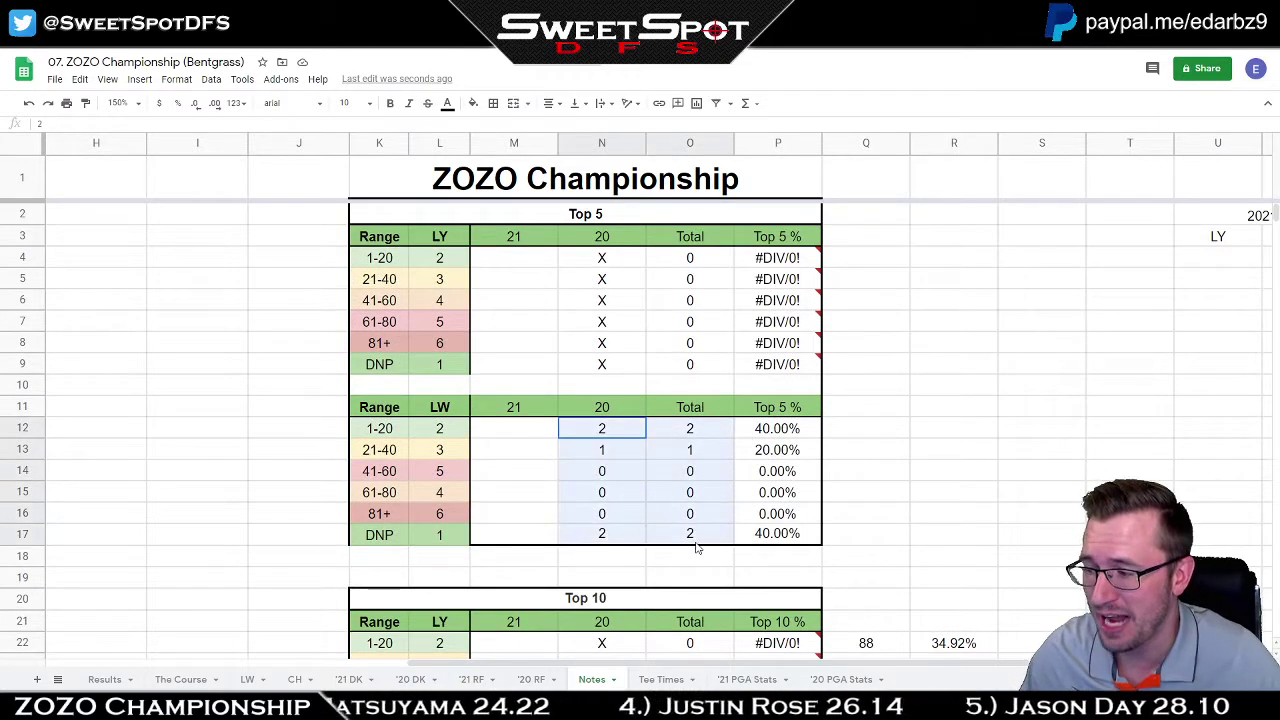
pyautogui.click(603, 436)
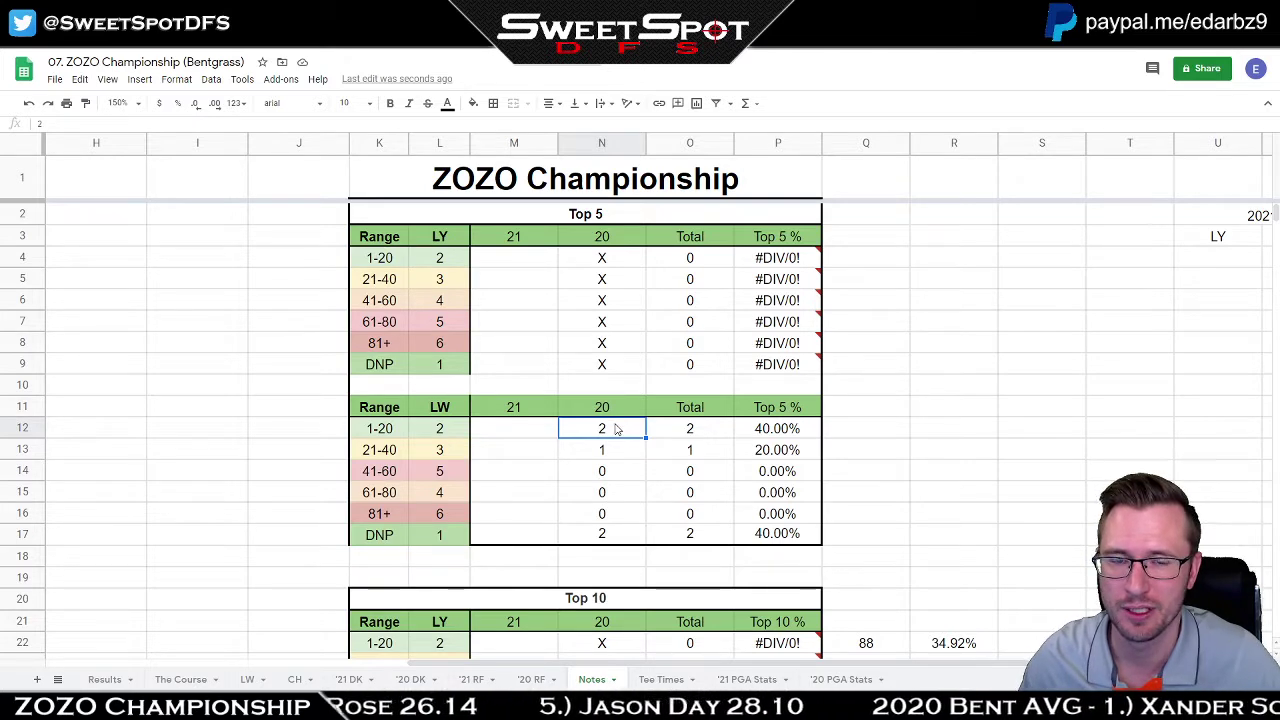
# On the LW sheet, sort the filtered golfers by their ZOZO DK Pts in column K in descending order (Z → A).
pyautogui.click(250, 681)
pyautogui.click(628, 386)
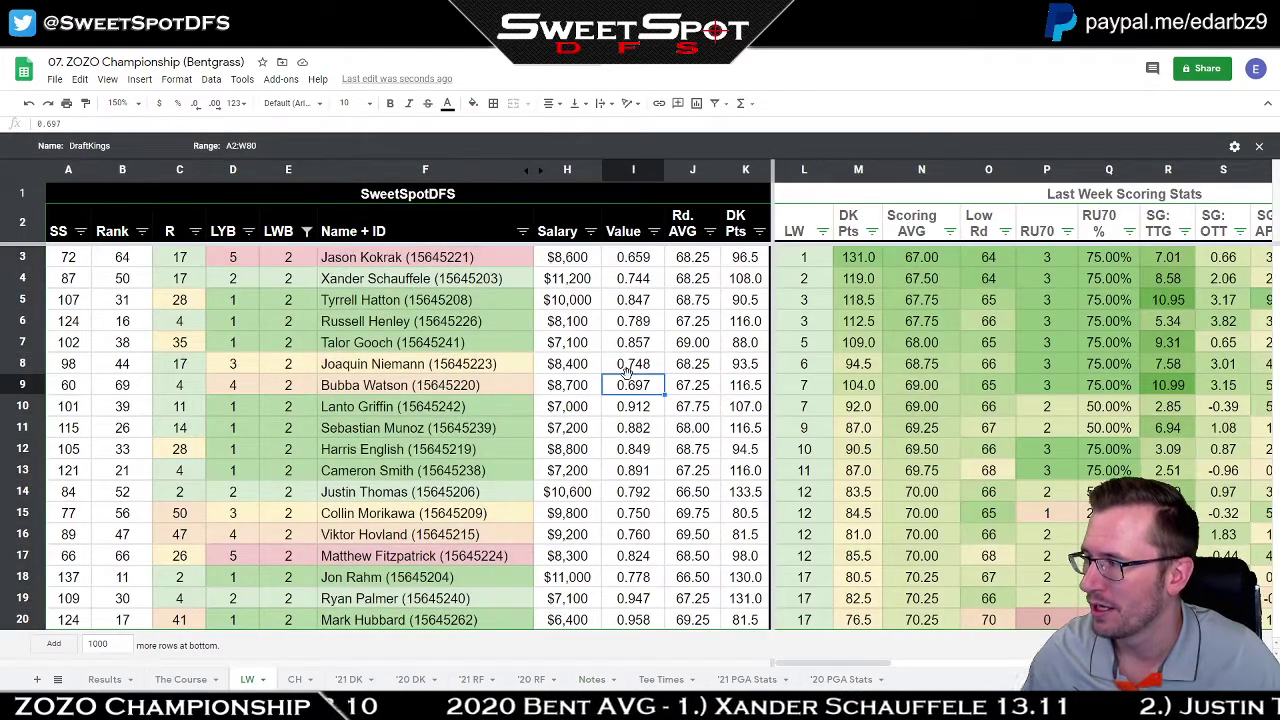
pyautogui.click(759, 232)
pyautogui.click(616, 278)
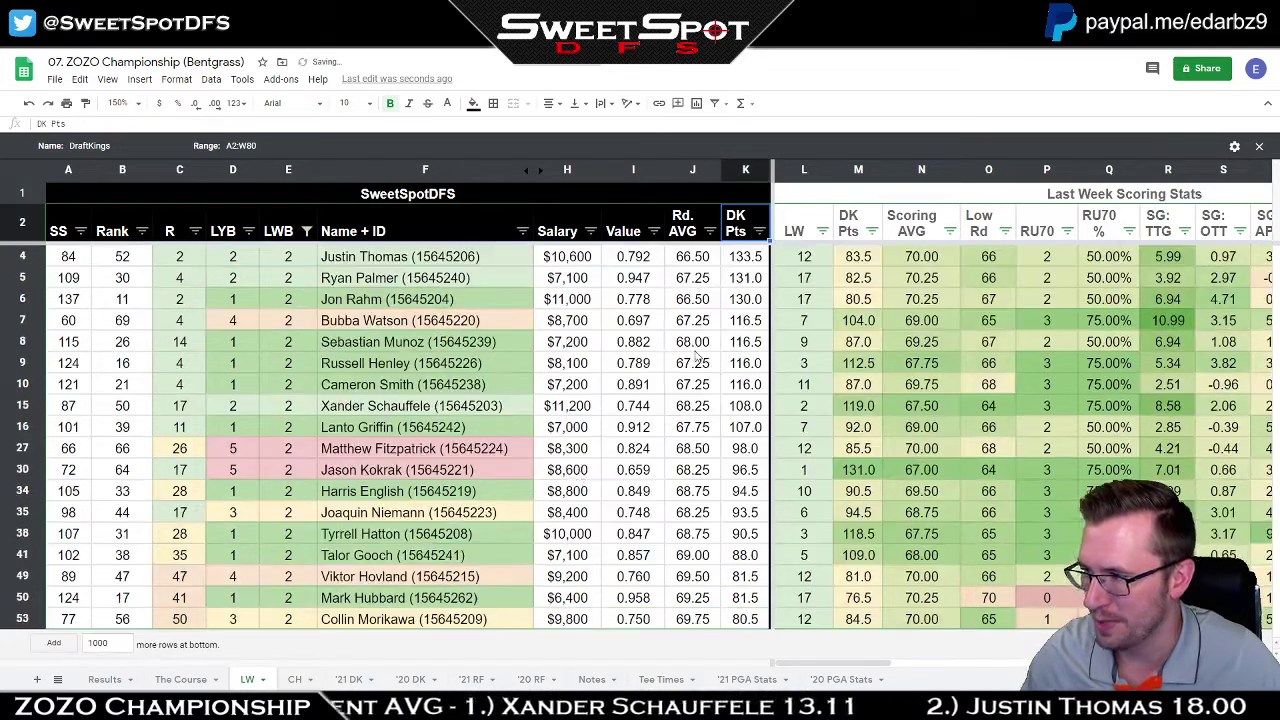
# Sort the list by R in ascending order (A → Z) and highlight the names from Justin Thomas to Cameron Smith.
pyautogui.click(195, 231)
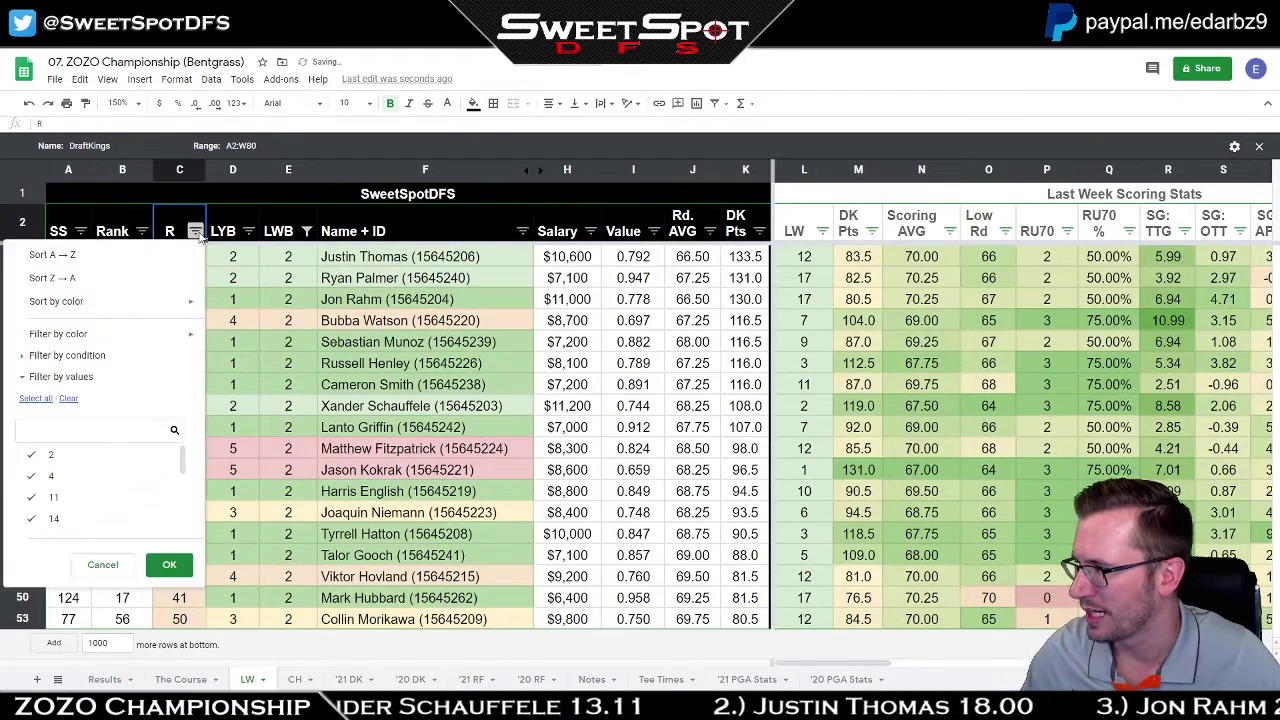
pyautogui.click(60, 253)
pyautogui.moveTo(395, 262); pyautogui.dragTo(408, 376)
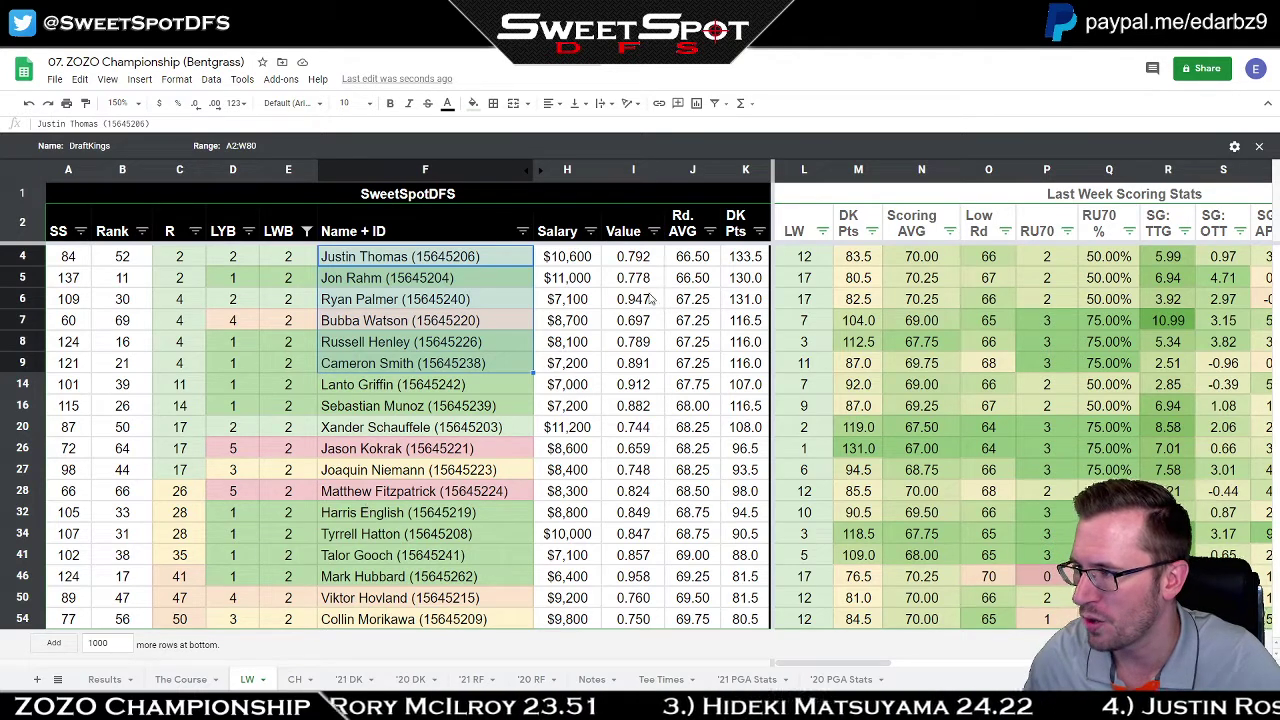
# Sort the list by Salary in descending order (Z → A) and highlight Jon Rahm and Justin Thomas, plus the full name list.
pyautogui.click(591, 231)
pyautogui.click(543, 277)
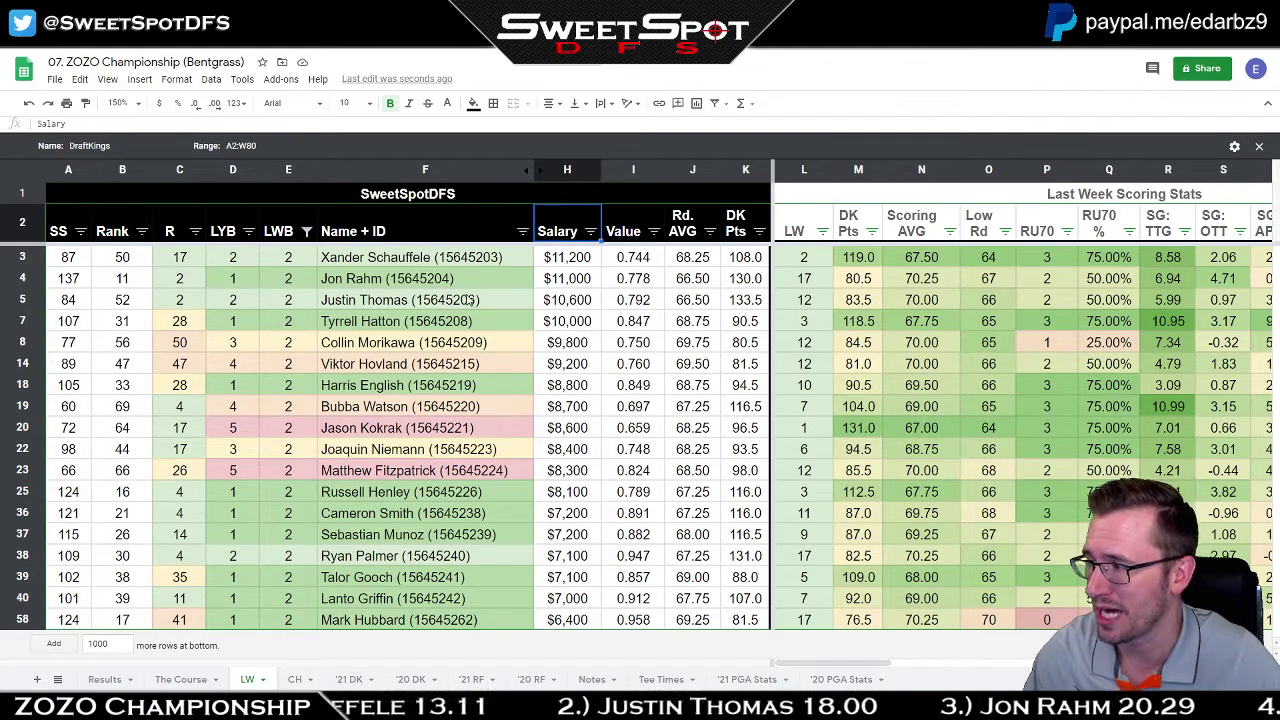
pyautogui.click(471, 283)
pyautogui.keyDown('shift'); pyautogui.click(470, 306); pyautogui.keyUp('shift')
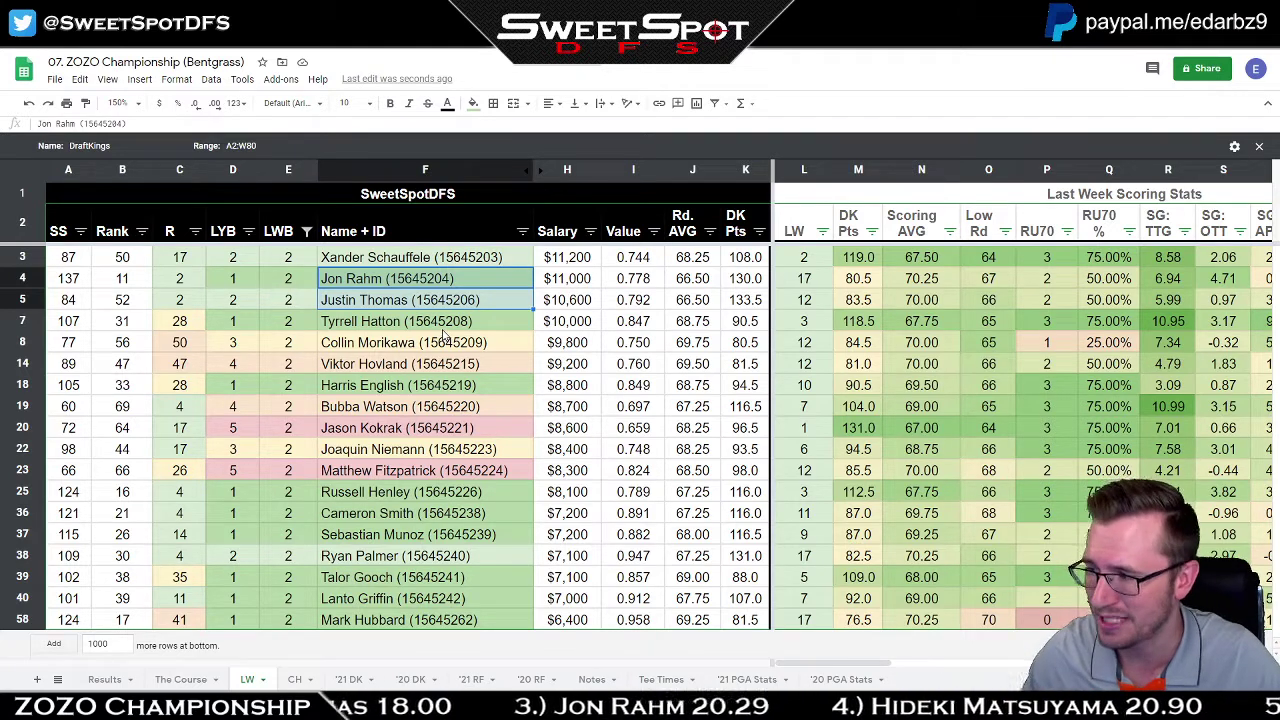
pyautogui.moveTo(458, 262); pyautogui.dragTo(434, 637)
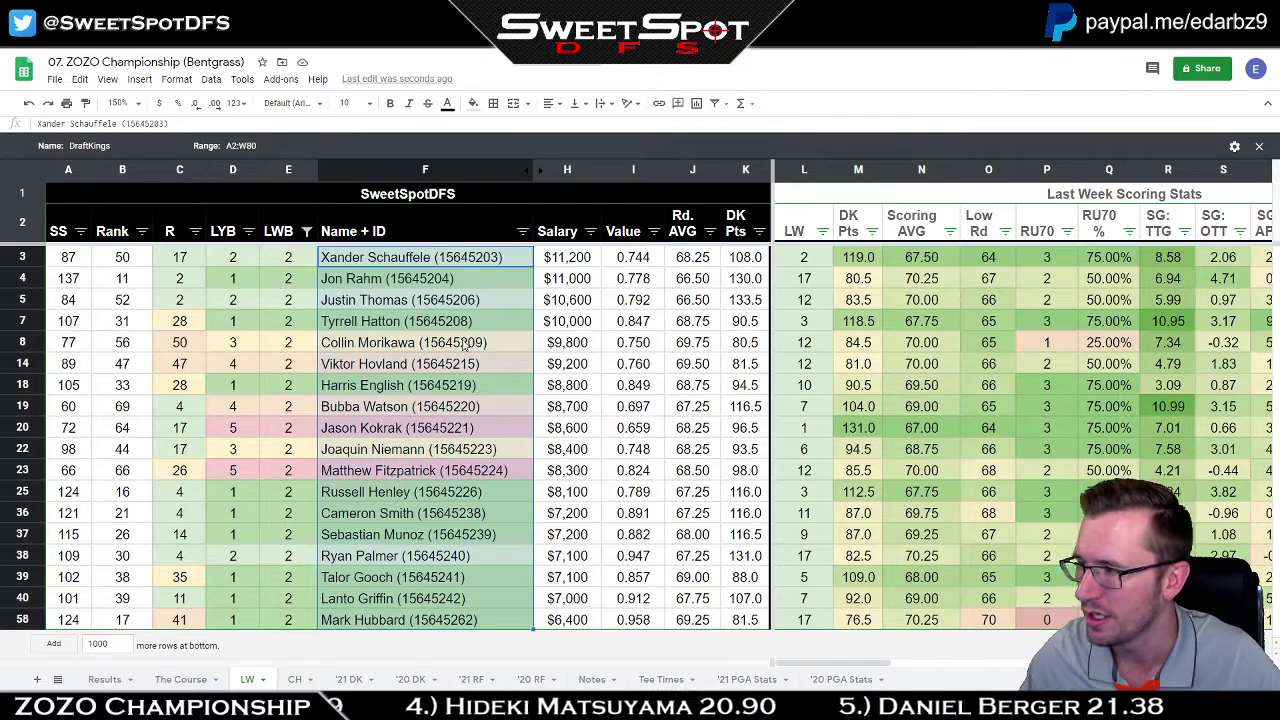
# Compare Jon Rahm's and Justin Thomas's tournament Rd. AVG and DK Pts with their last-week DK Pts, Scoring AVG and Low Rd.
pyautogui.click(464, 305)
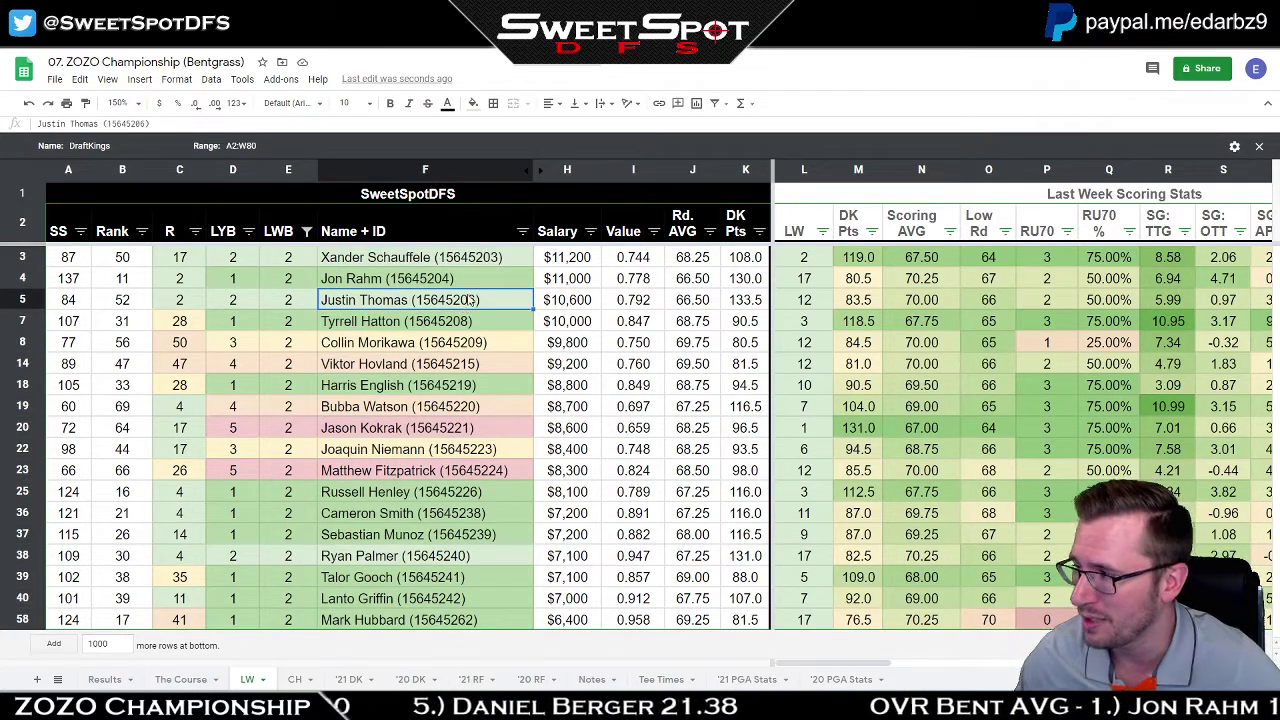
pyautogui.click(481, 284)
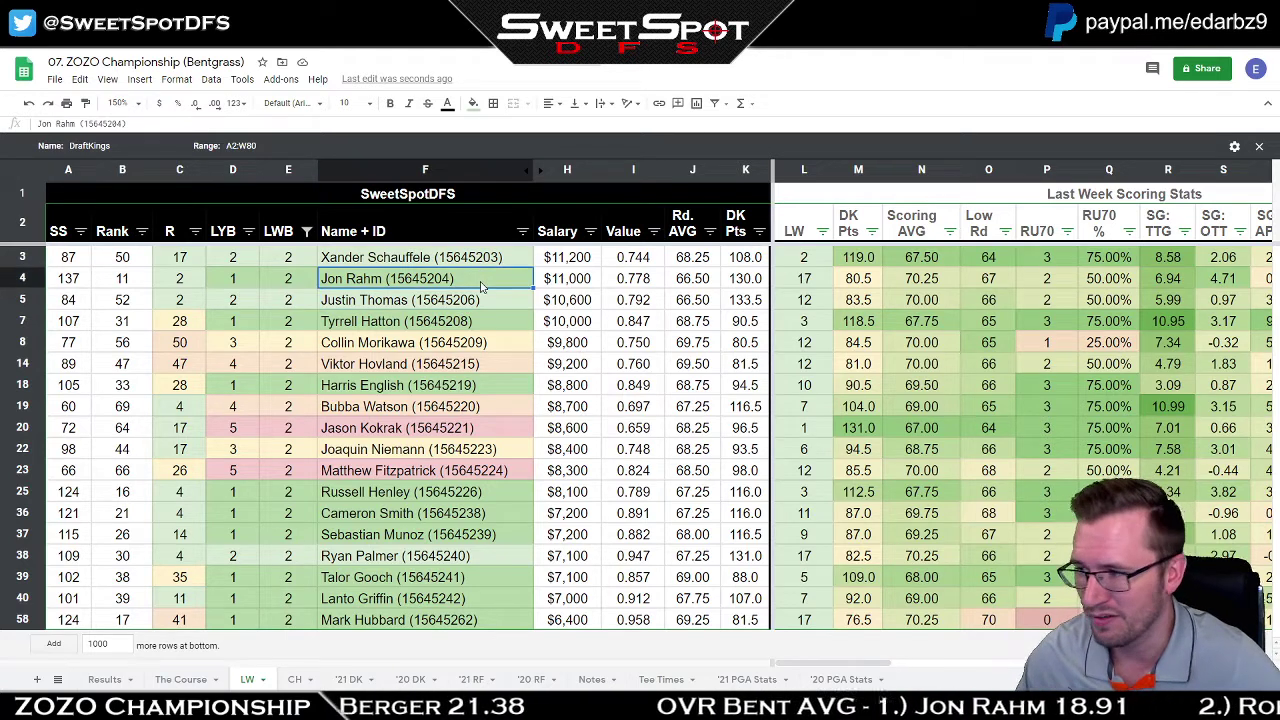
pyautogui.click(866, 284)
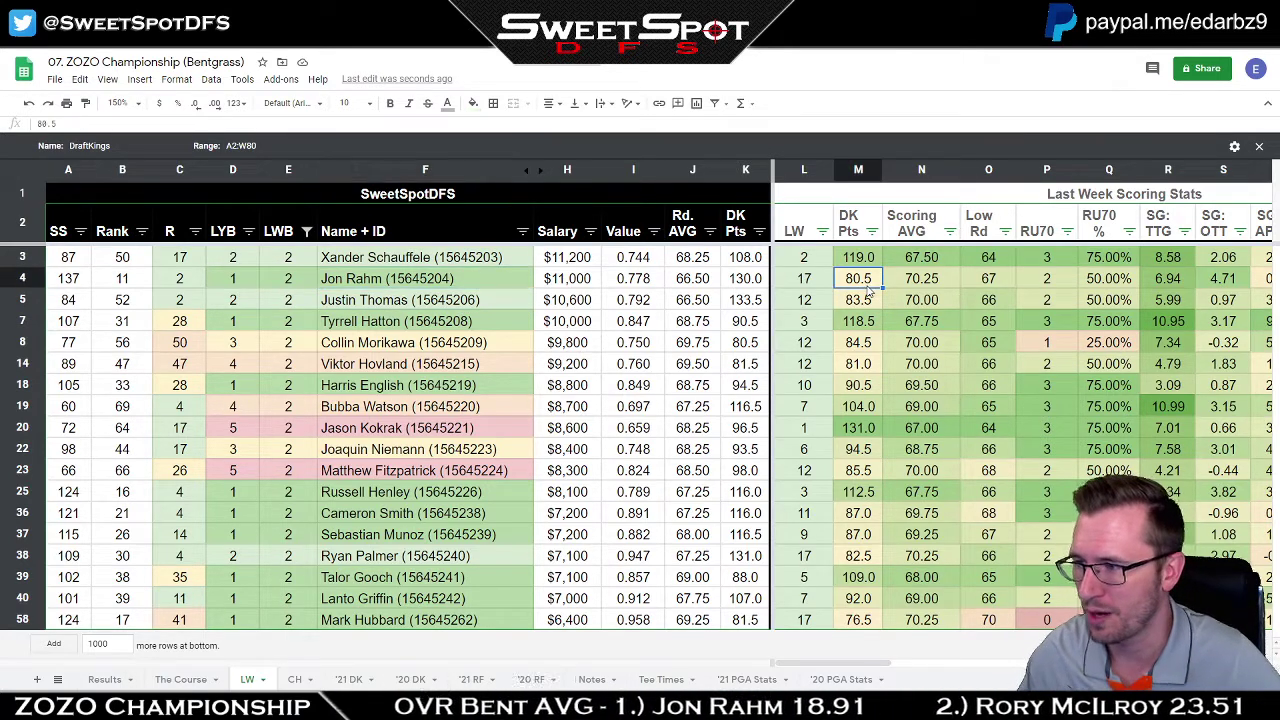
pyautogui.click(926, 306)
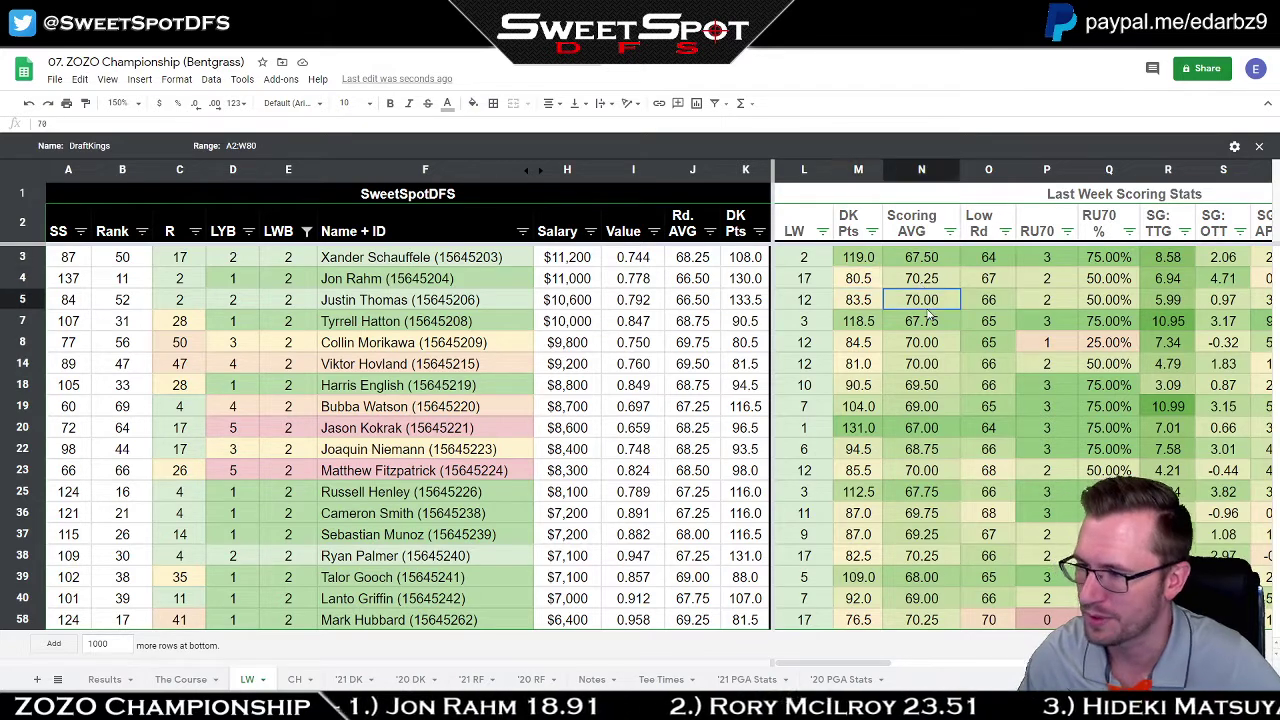
pyautogui.click(690, 284)
pyautogui.click(749, 286)
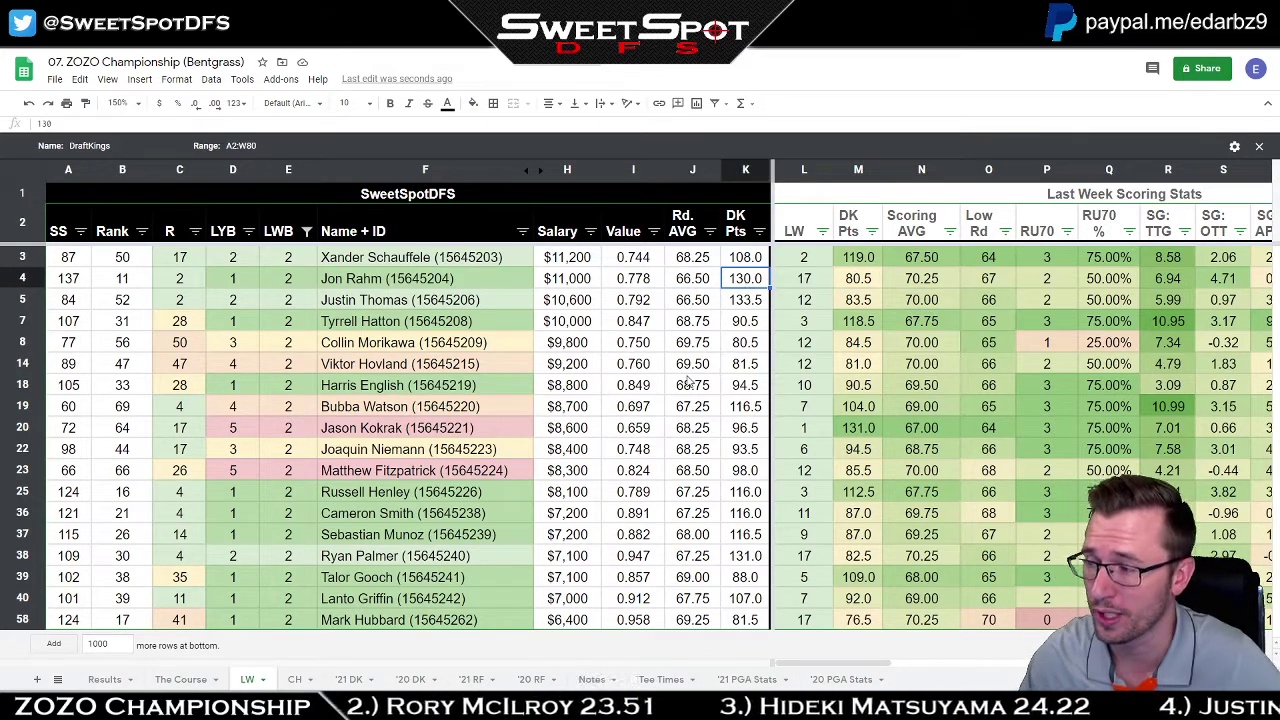
pyautogui.click(737, 304)
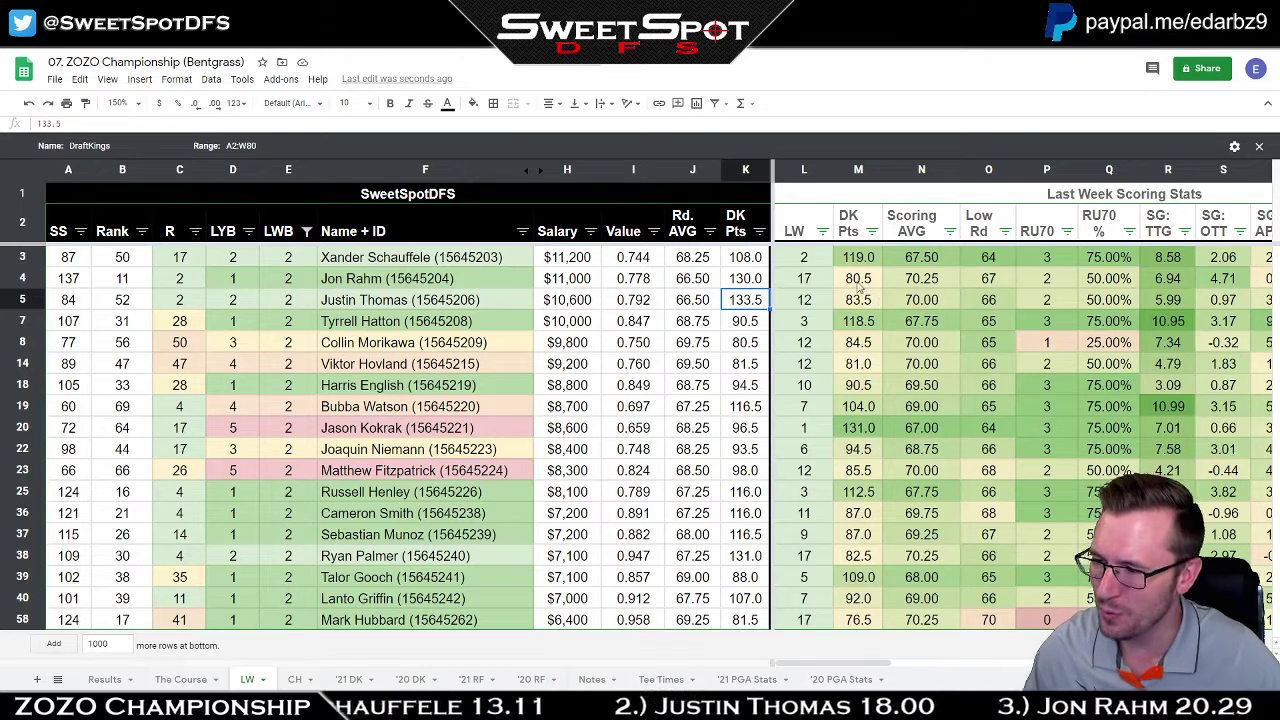
pyautogui.moveTo(752, 284); pyautogui.dragTo(858, 300)
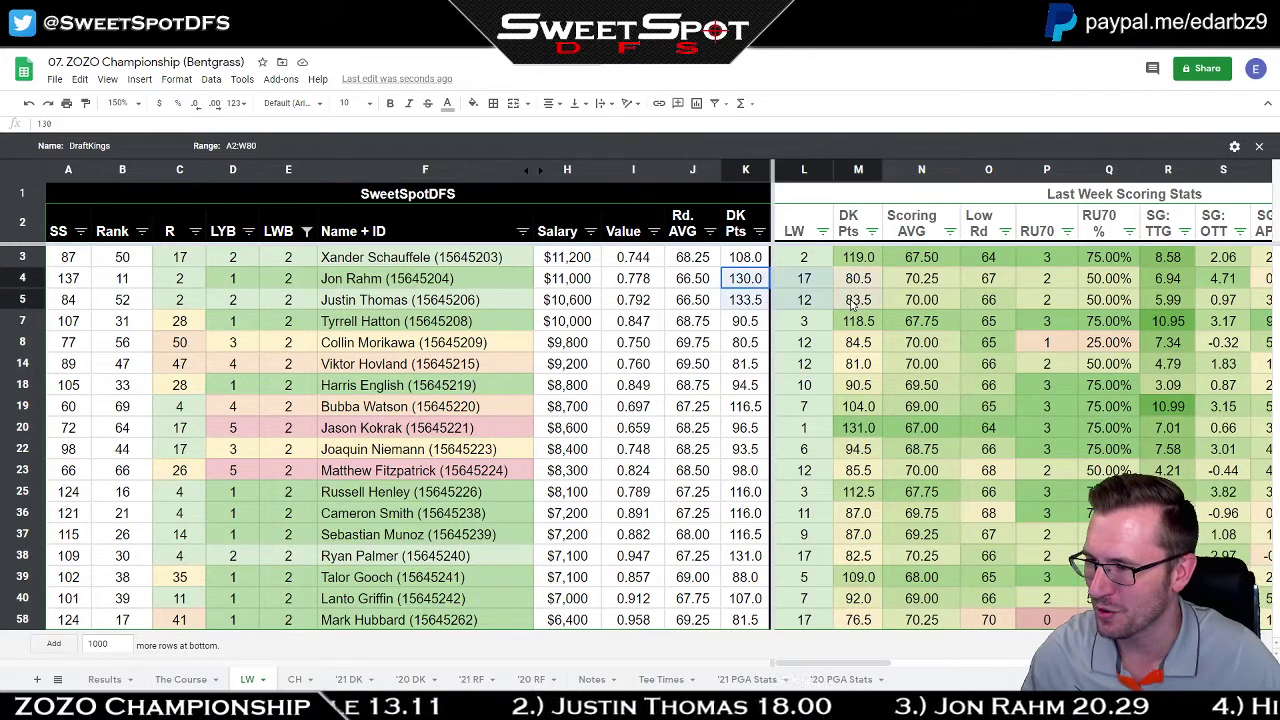
pyautogui.click(977, 286)
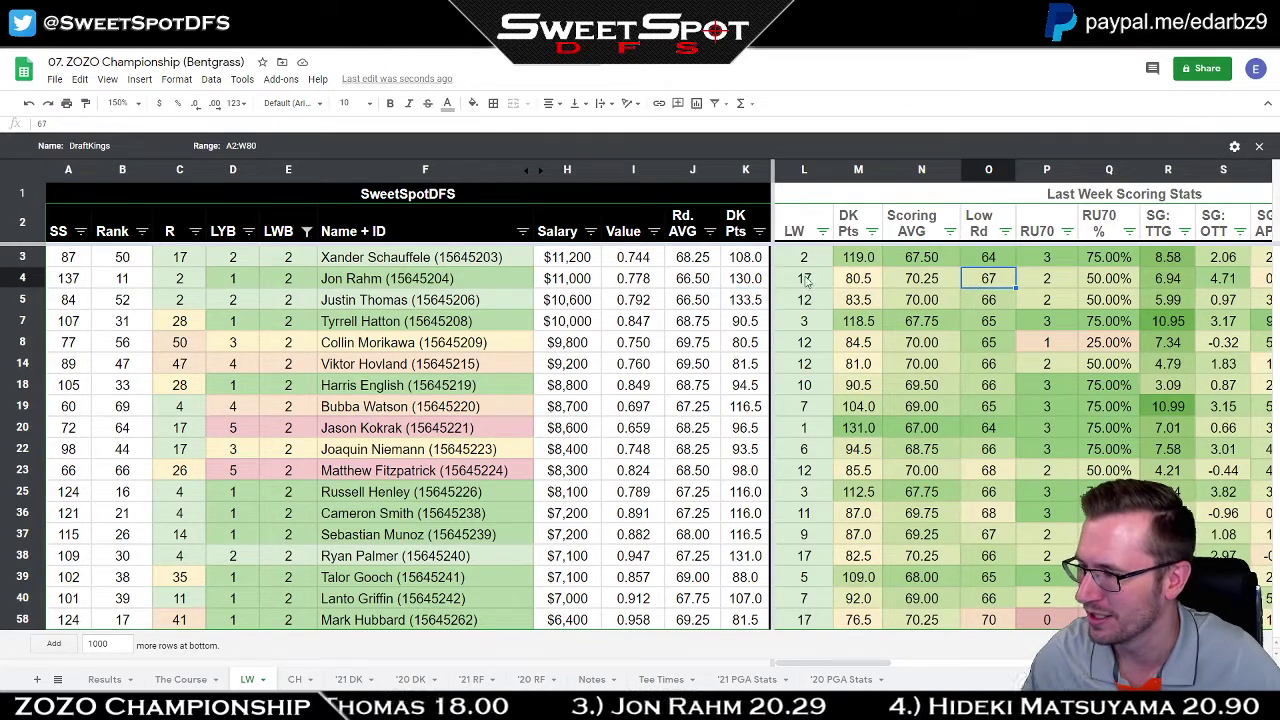
# Check Xander Schauffele's DK Pts and Tyrrell Hatton's RU70 %, and sort the list by last-week DK Pts in descending order (Z → A).
pyautogui.click(750, 261)
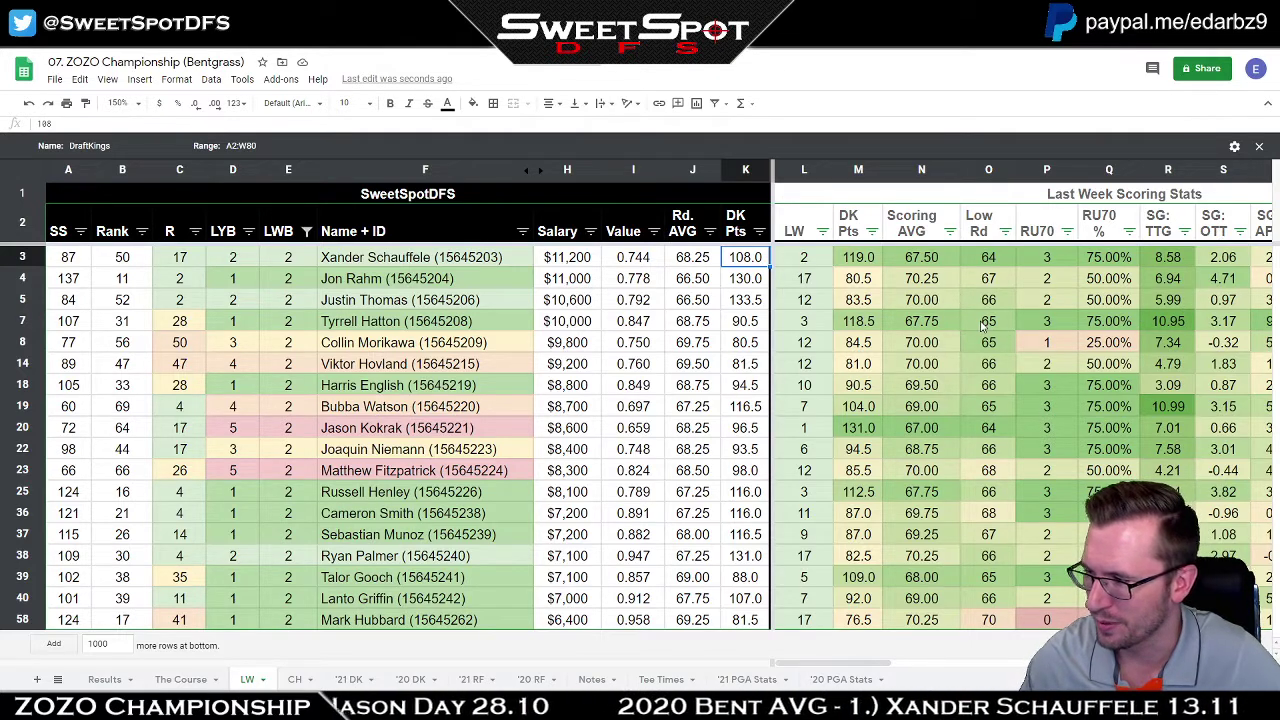
pyautogui.click(1083, 326)
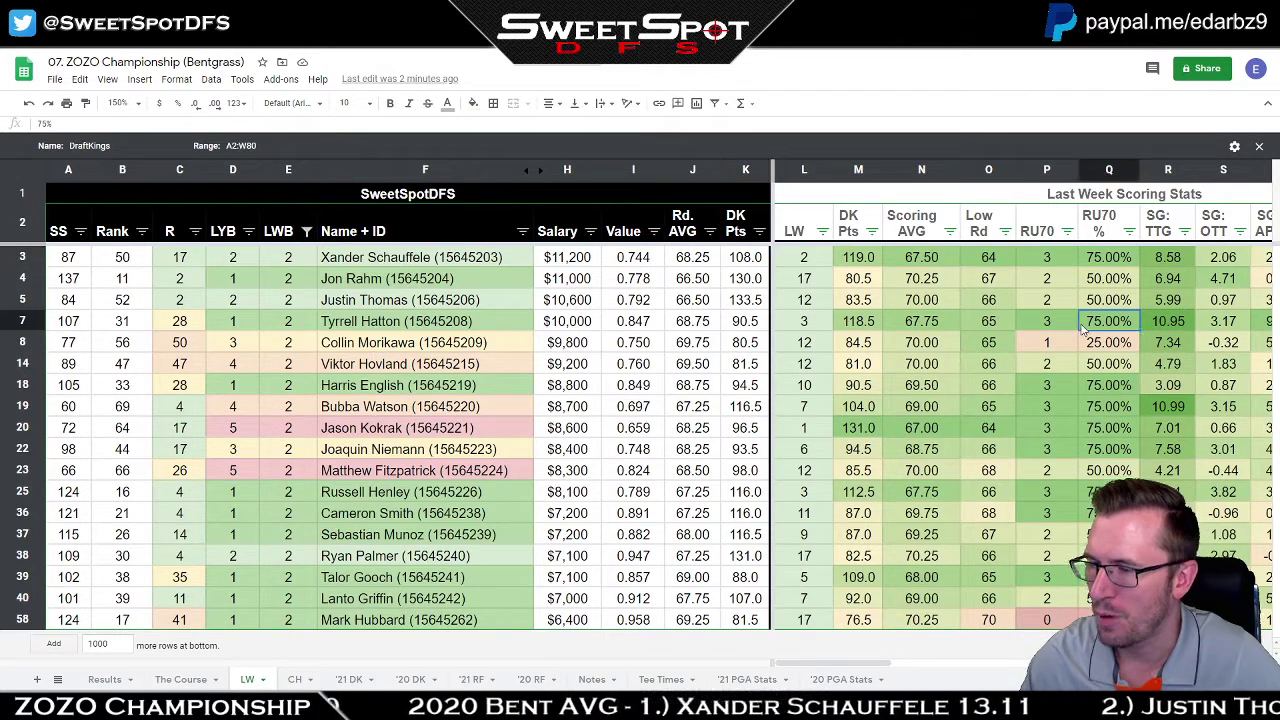
pyautogui.click(872, 233)
pyautogui.click(855, 280)
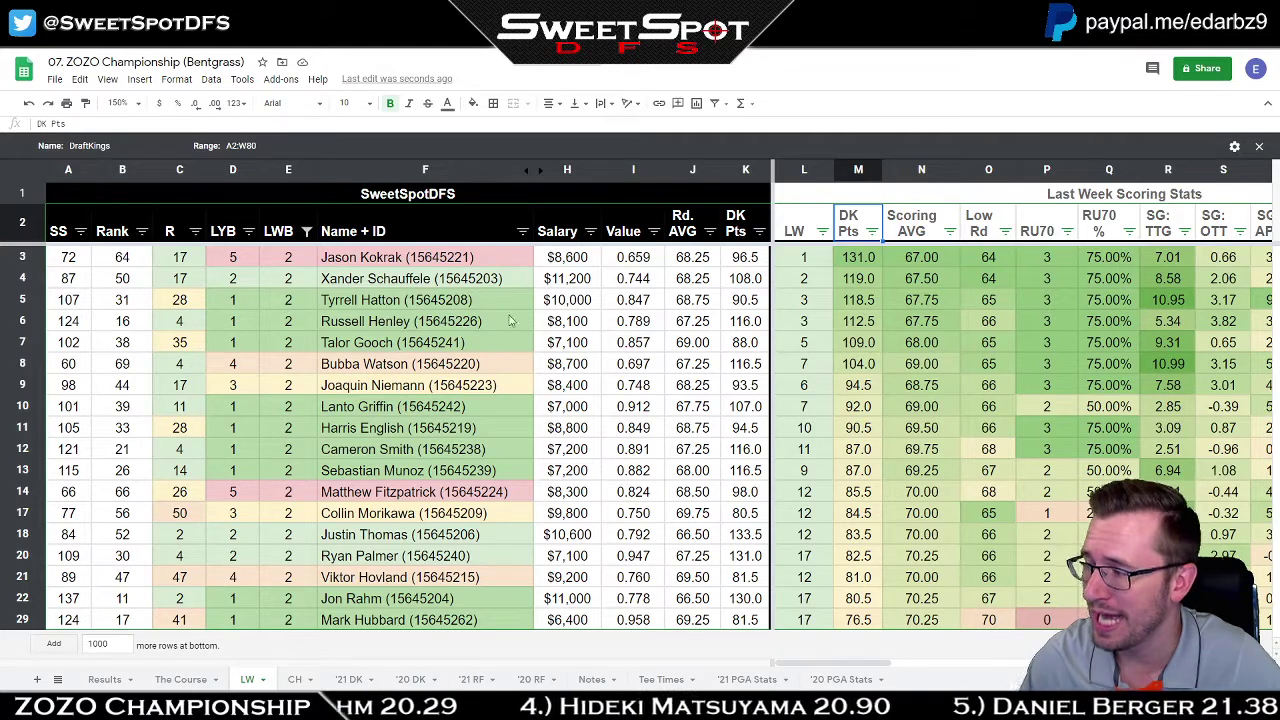
# Highlight the name list from Jason Kokrak to Mark Hubbard and check Russell Henley's Rank.
pyautogui.click(449, 324)
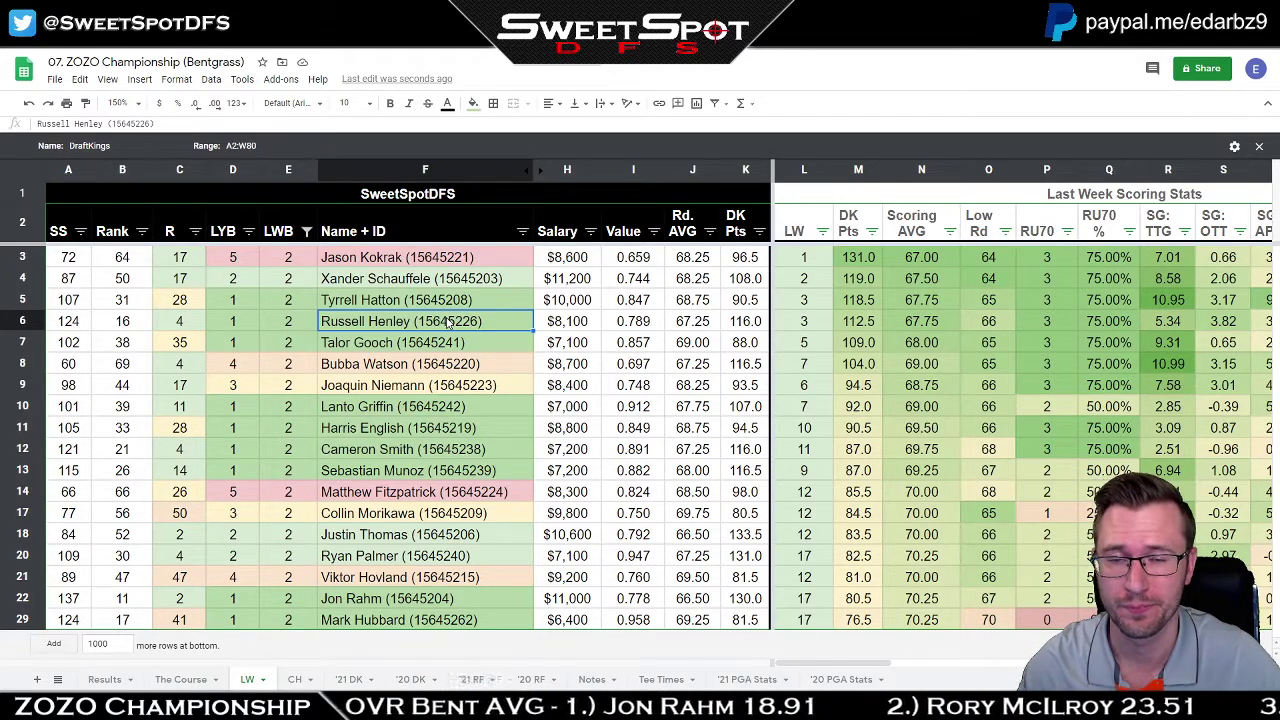
pyautogui.moveTo(447, 259); pyautogui.dragTo(446, 622)
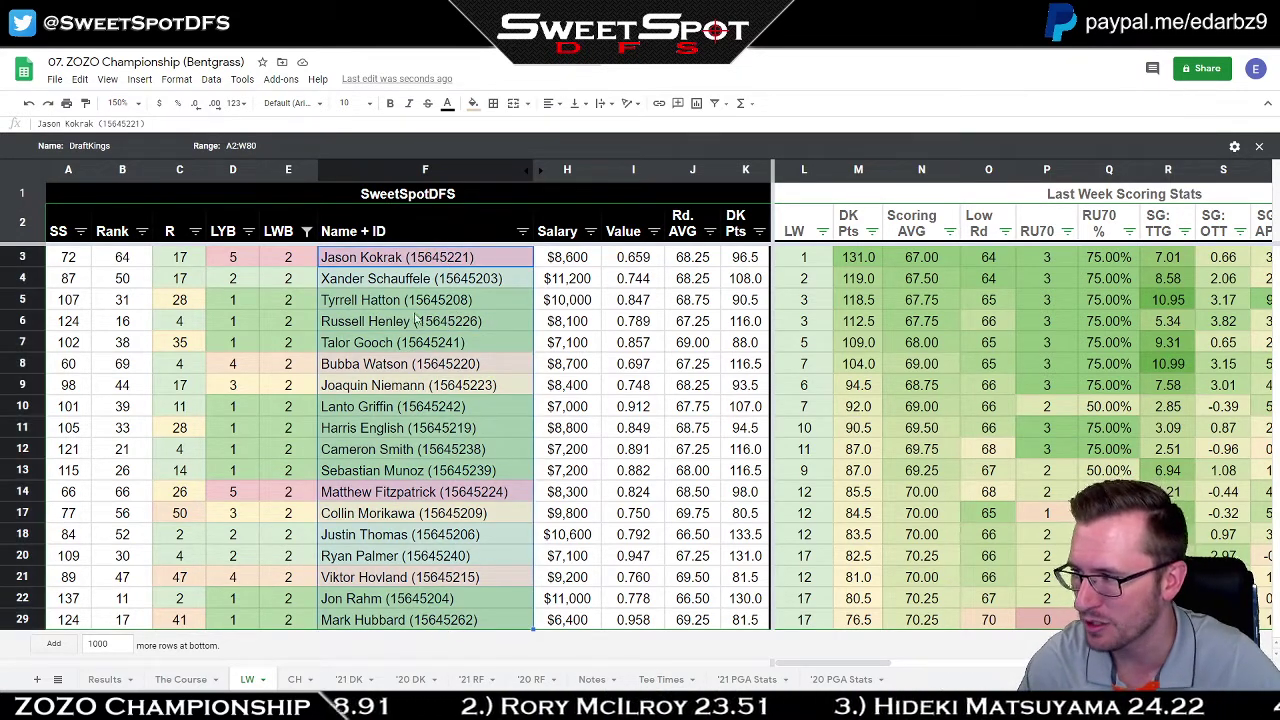
pyautogui.click(442, 261)
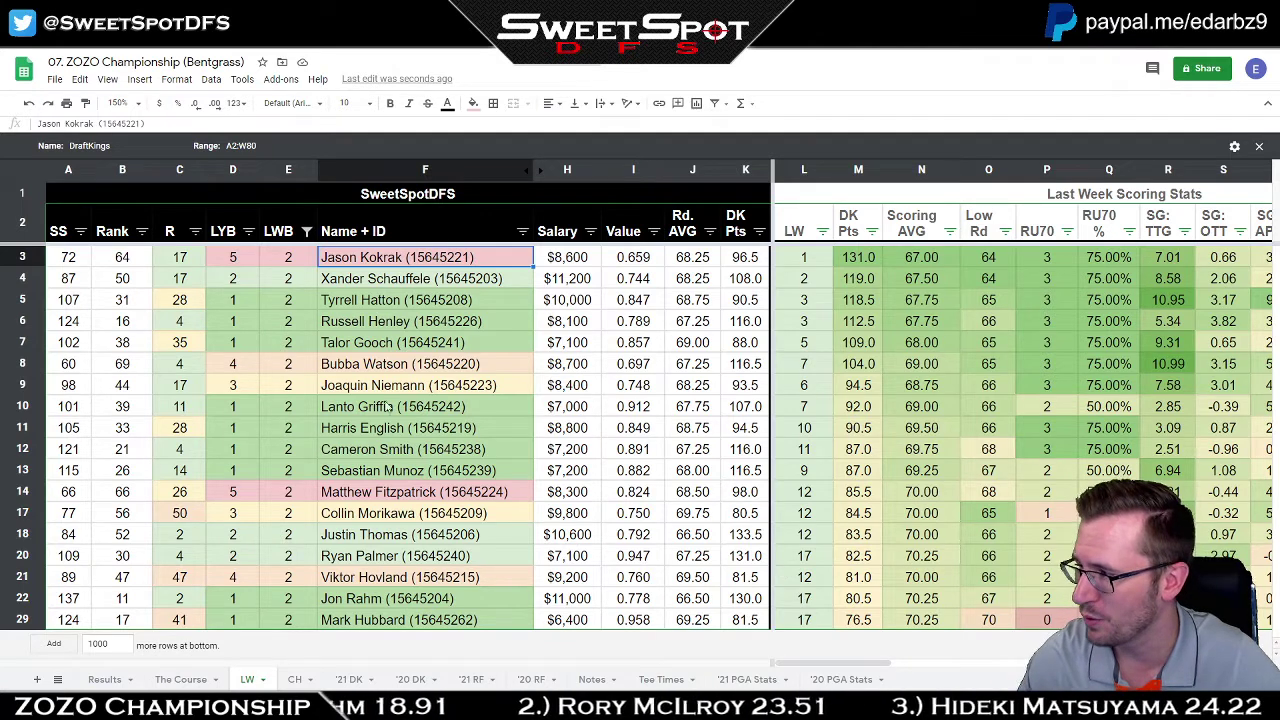
pyautogui.click(126, 324)
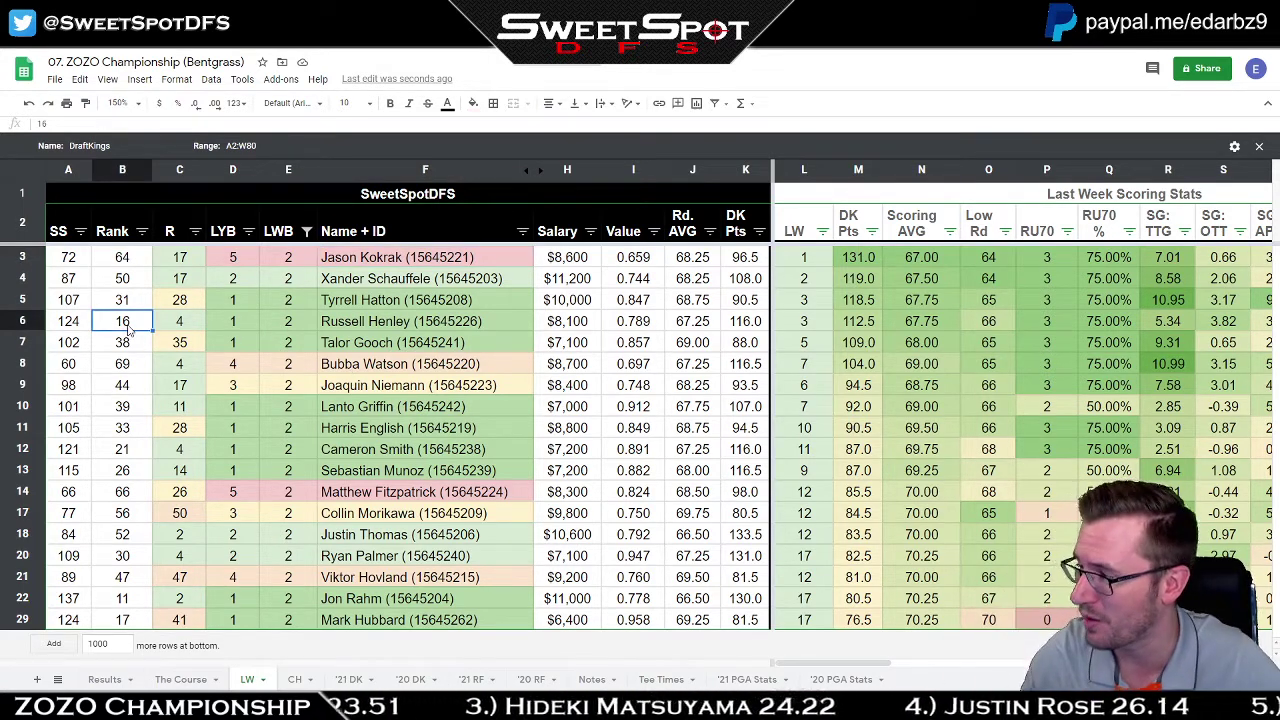
pyautogui.click(478, 330)
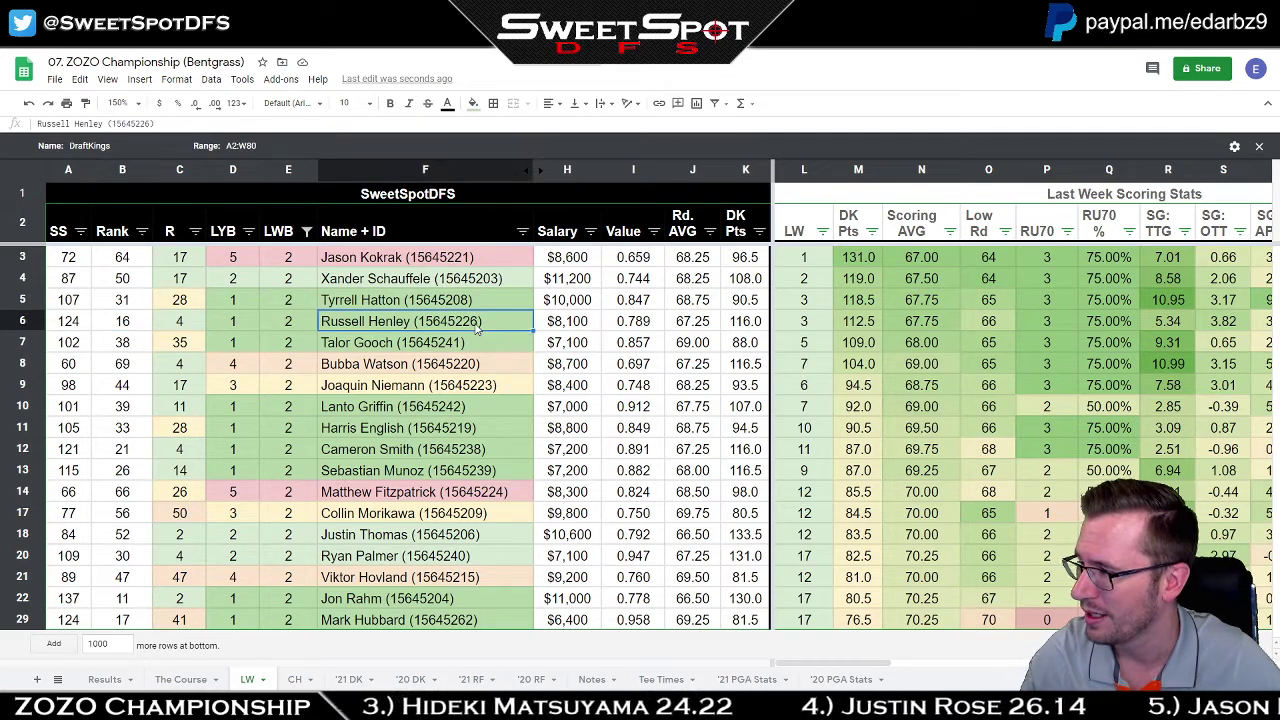
# Sort the list by Rank in ascending order (A → Z) and check Russell Henley, Sebastian Munoz and Jon Rahm's SS score.
pyautogui.click(142, 231)
pyautogui.click(185, 259)
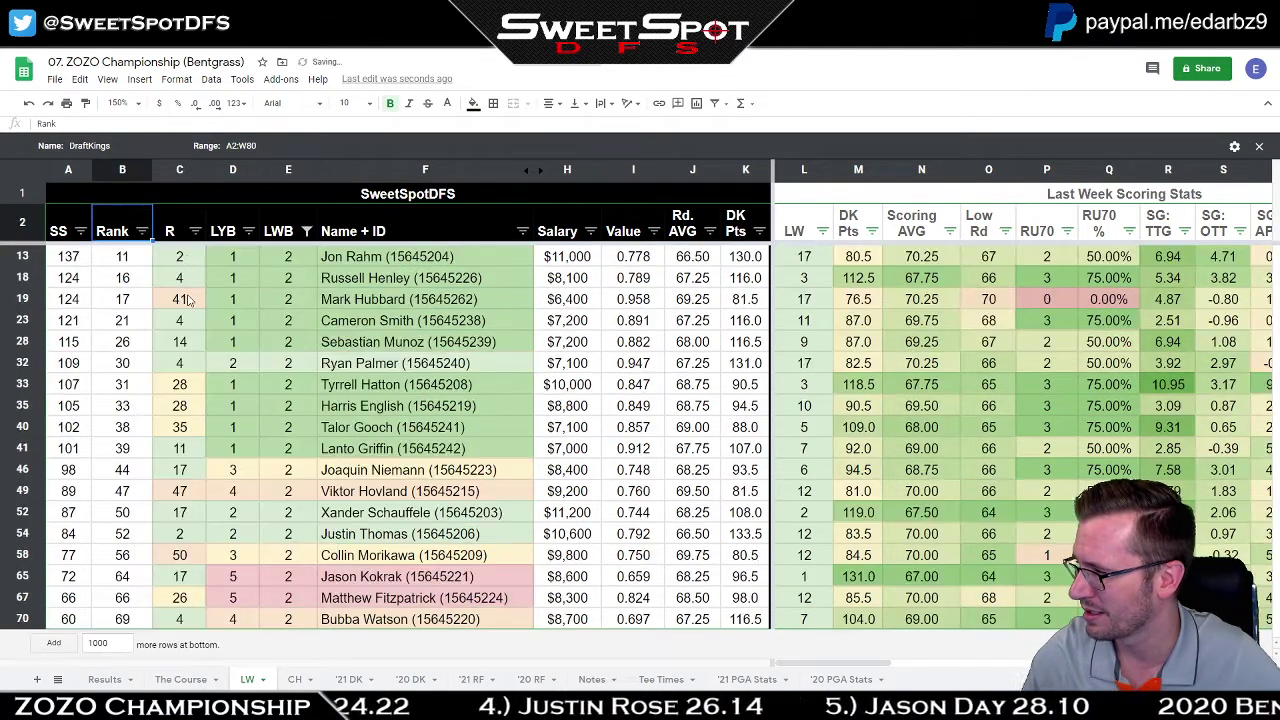
pyautogui.click(392, 284)
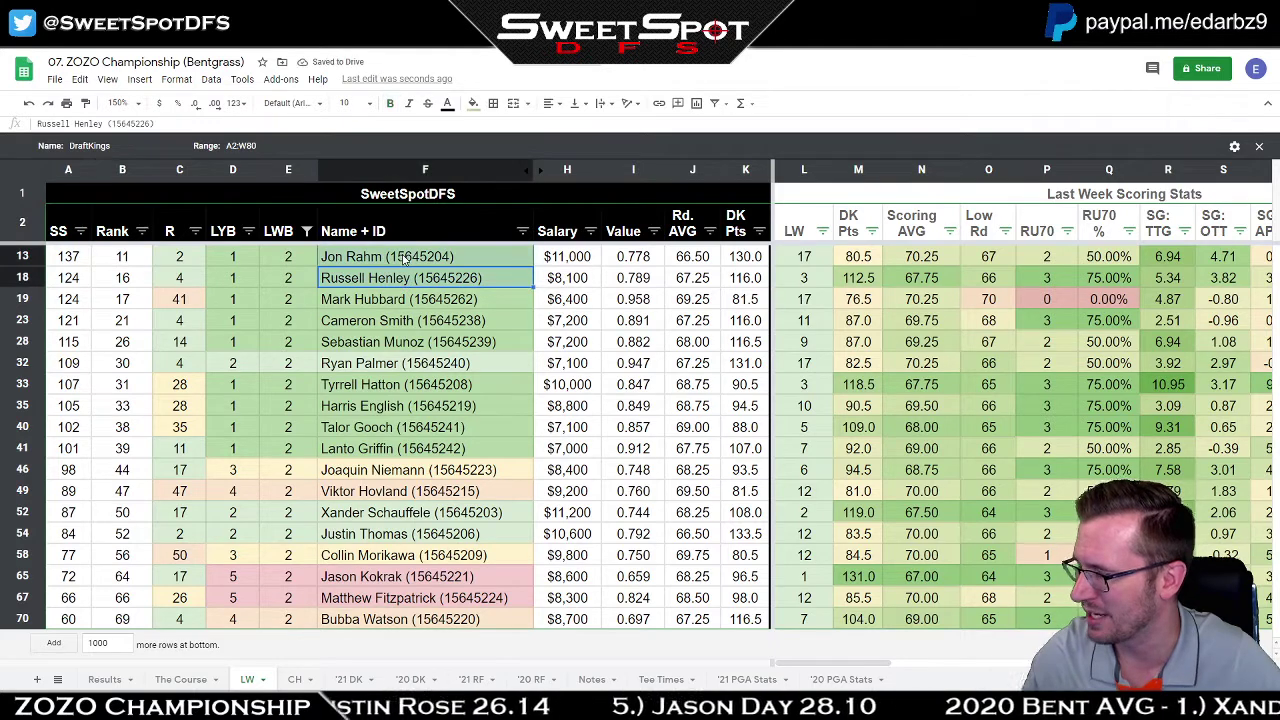
pyautogui.click(427, 343)
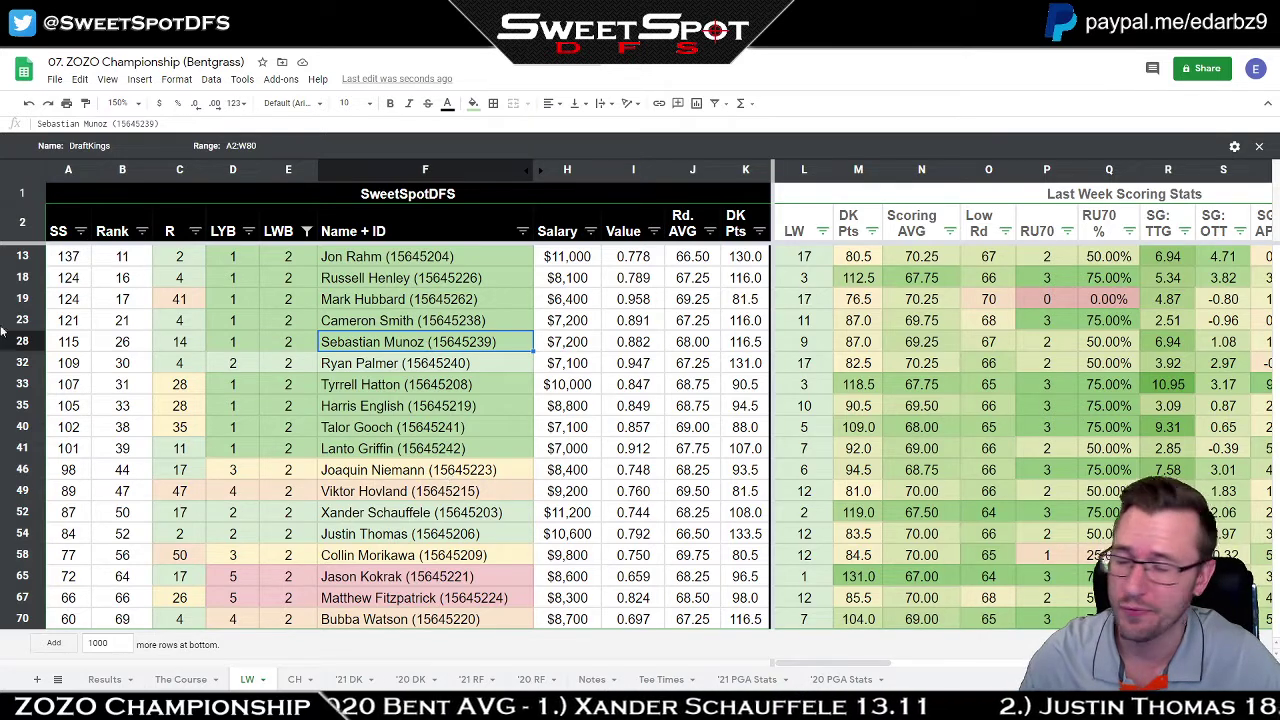
pyautogui.click(71, 263)
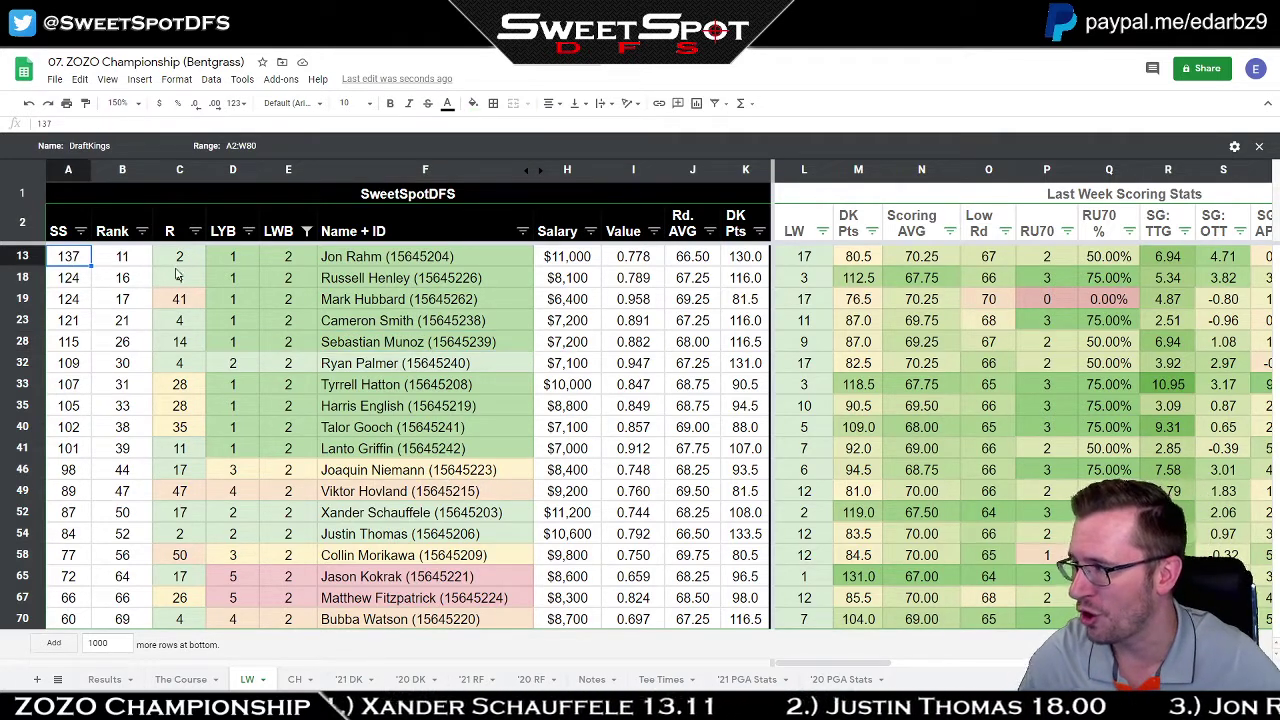
# Highlight the LWB values from Jon Rahm to Matthew Fitzpatrick, and the names from Ryan Palmer up to Jon Rahm.
pyautogui.click(241, 261)
pyautogui.moveTo(245, 262); pyautogui.dragTo(283, 610)
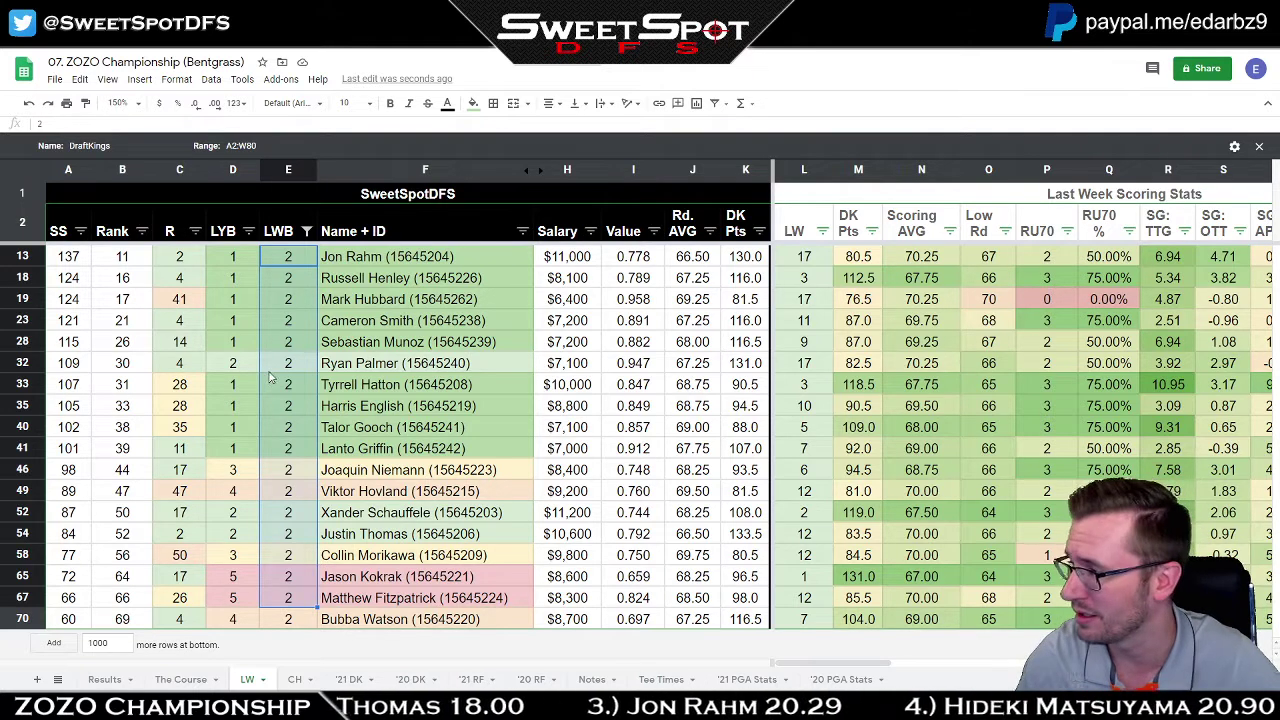
pyautogui.moveTo(450, 366); pyautogui.dragTo(455, 262)
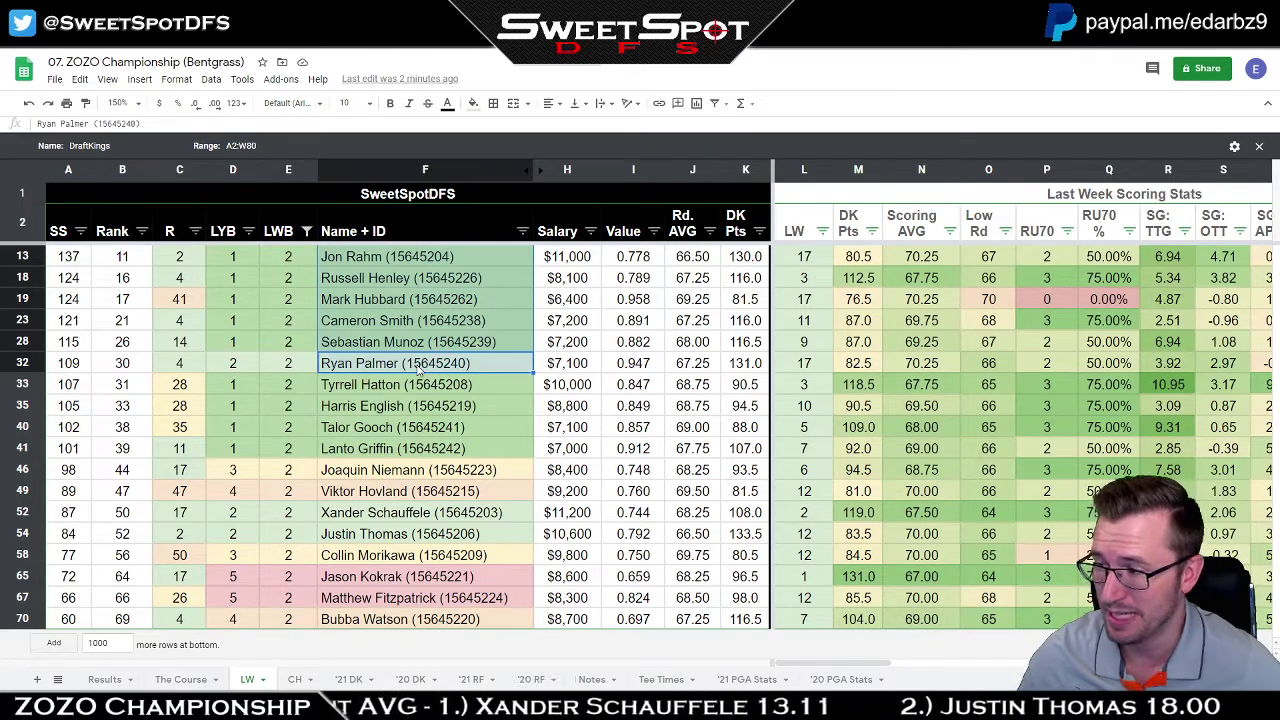
# Highlight the names and salaries of Jon Rahm, Russell Henley, Cameron Smith, Sebastian Munoz and Ryan Palmer, leaving out Mark Hubbard.
pyautogui.moveTo(425, 260); pyautogui.dragTo(430, 285)
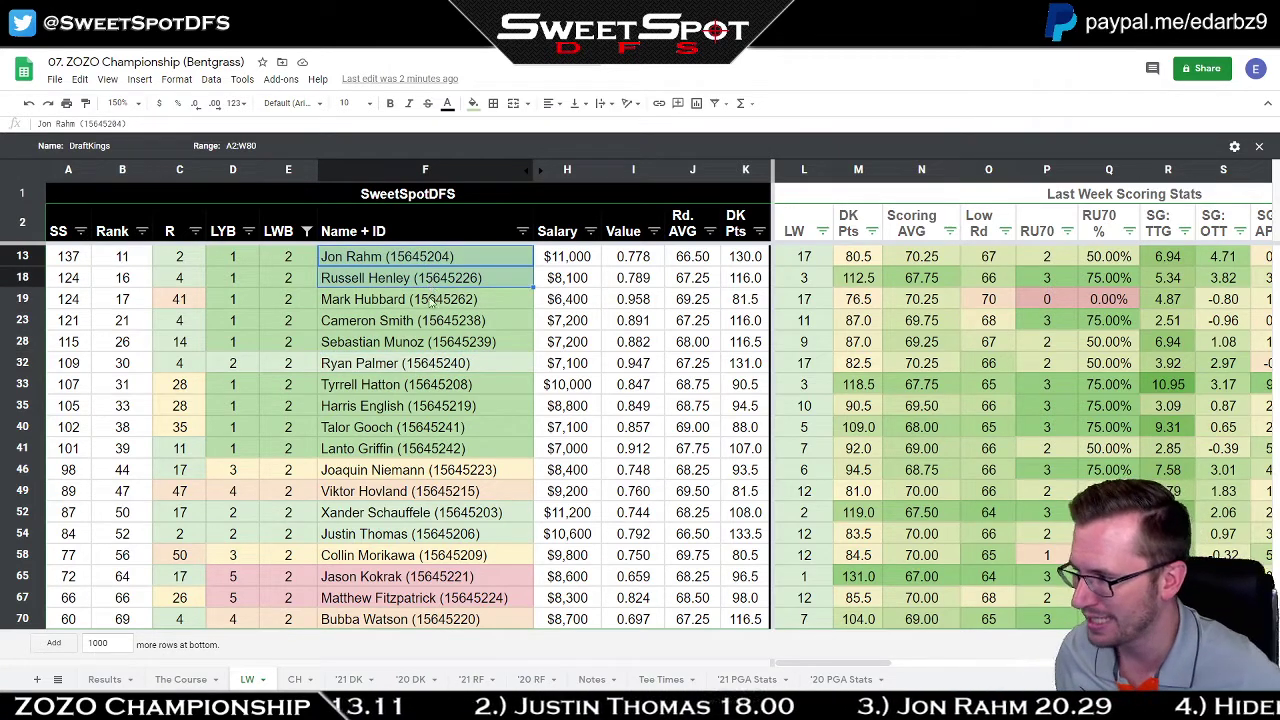
pyautogui.keyDown('ctrl'); pyautogui.click(435, 322); pyautogui.keyUp('ctrl')
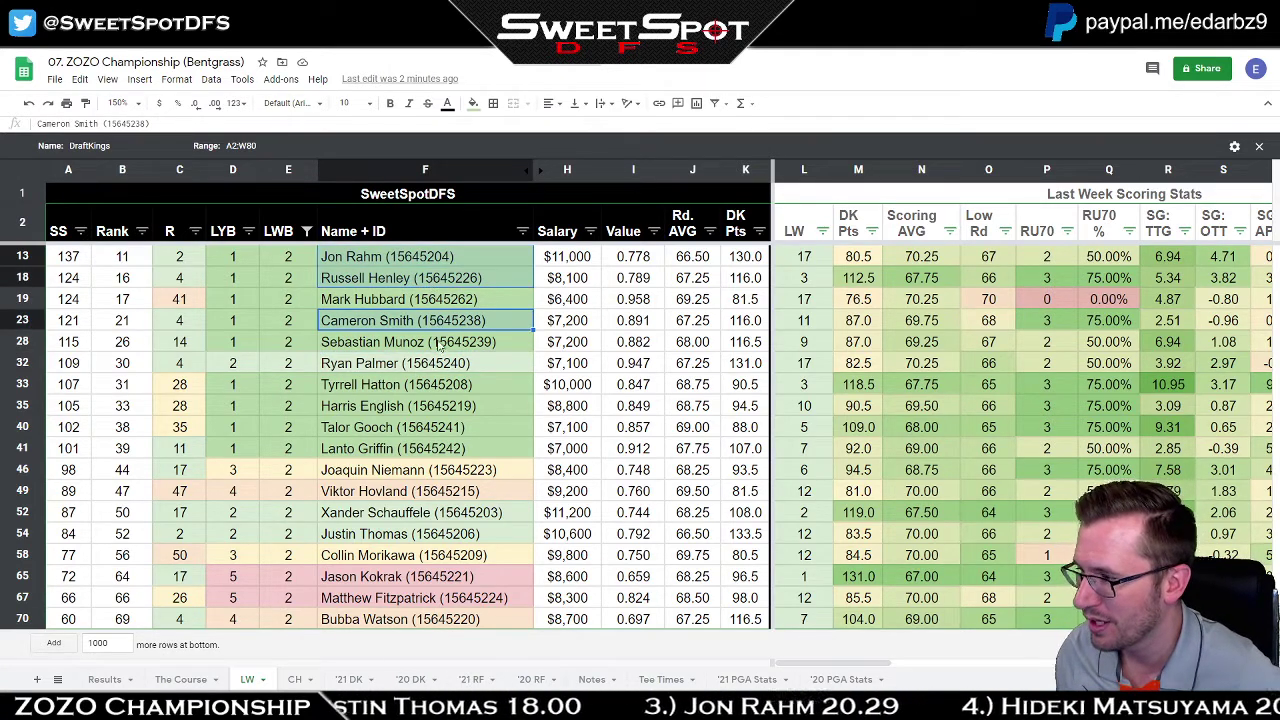
pyautogui.keyDown('ctrl'); pyautogui.click(442, 342); pyautogui.keyUp('ctrl')
pyautogui.keyDown('ctrl'); pyautogui.click(438, 368); pyautogui.keyUp('ctrl')
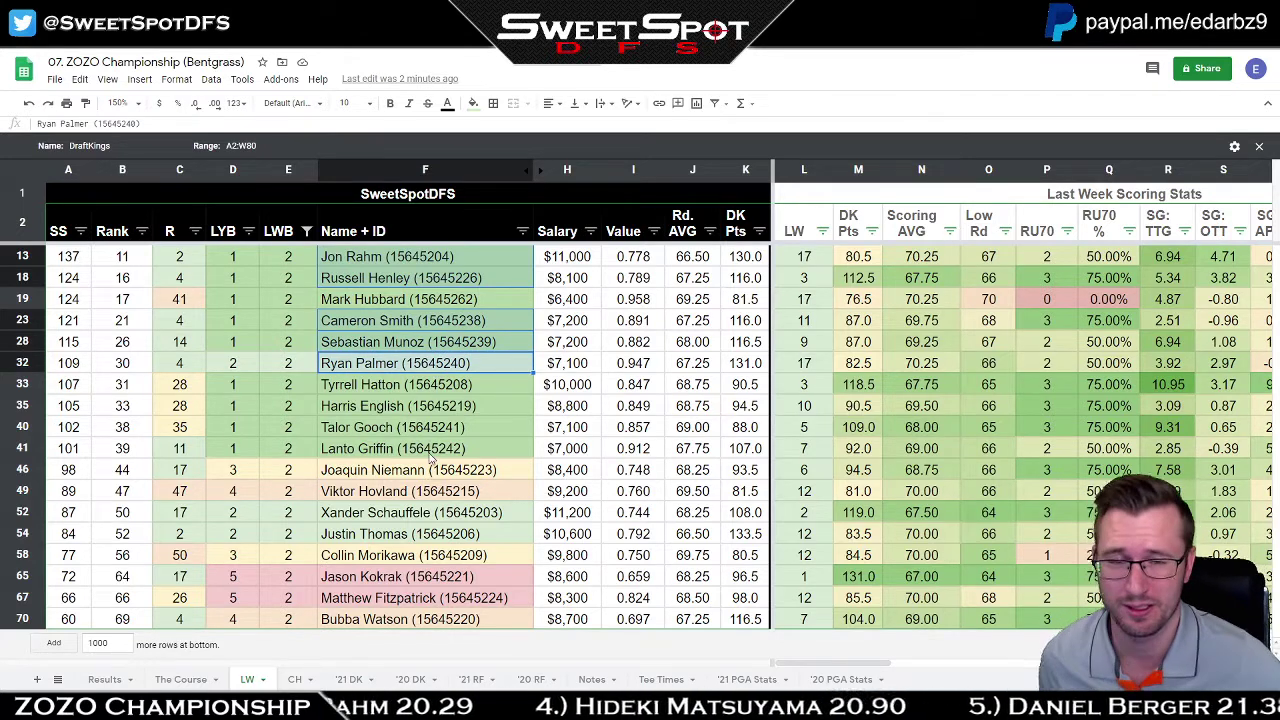
pyautogui.moveTo(592, 364); pyautogui.dragTo(582, 262)
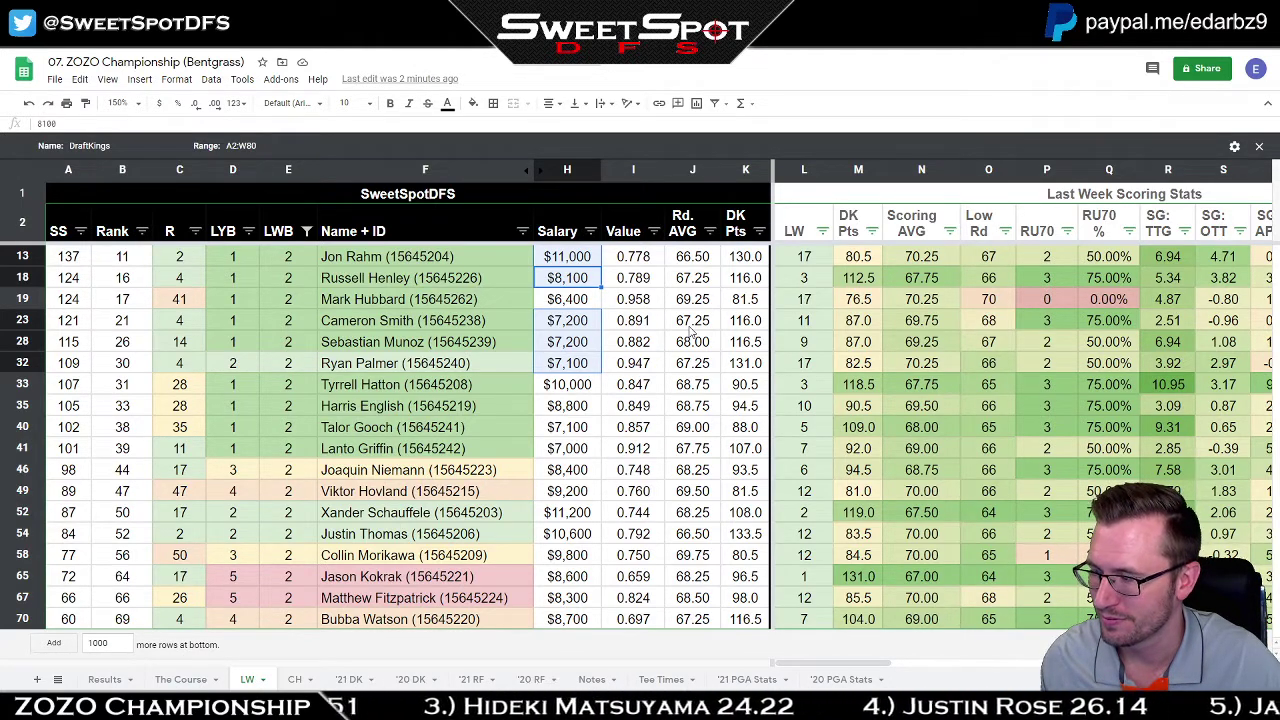
pyautogui.click(636, 386)
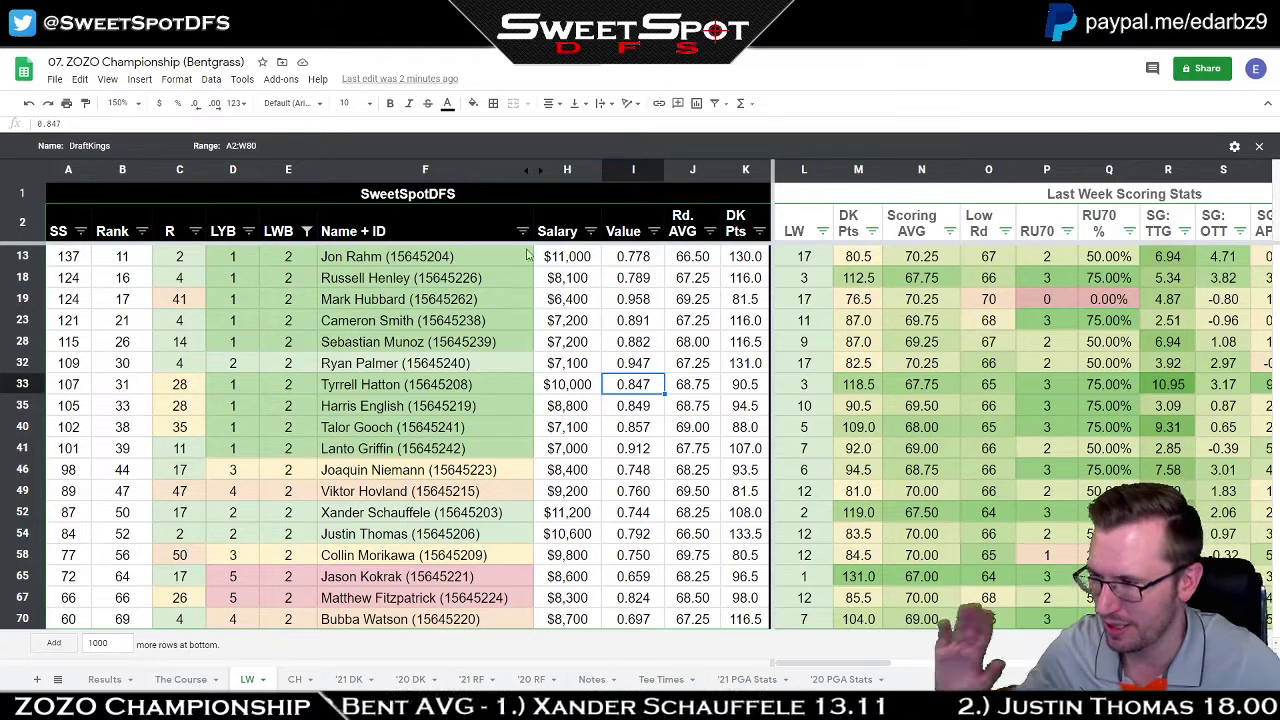
# Sort the list by last-week DK Pts in descending order (Z → A) and highlight Gooch's, Hatton's, Kokrak's and Watson's tournament DK Pts.
pyautogui.click(871, 231)
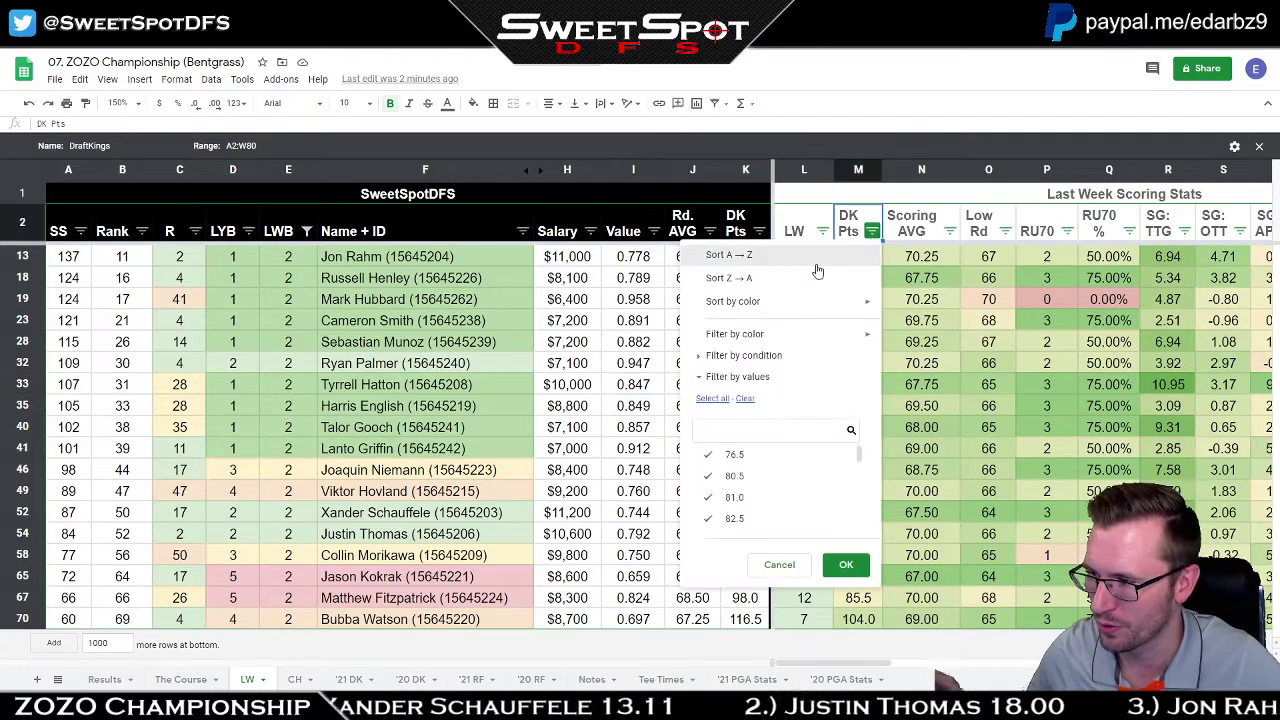
pyautogui.click(850, 278)
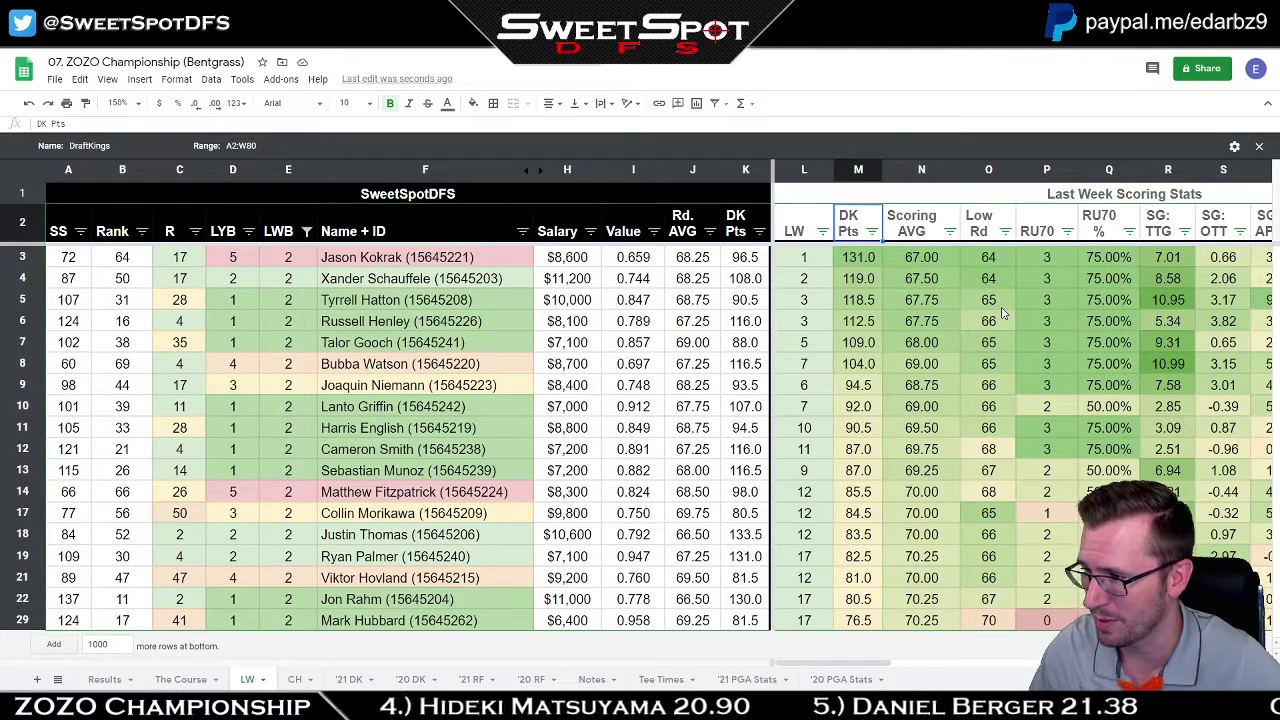
pyautogui.click(750, 344)
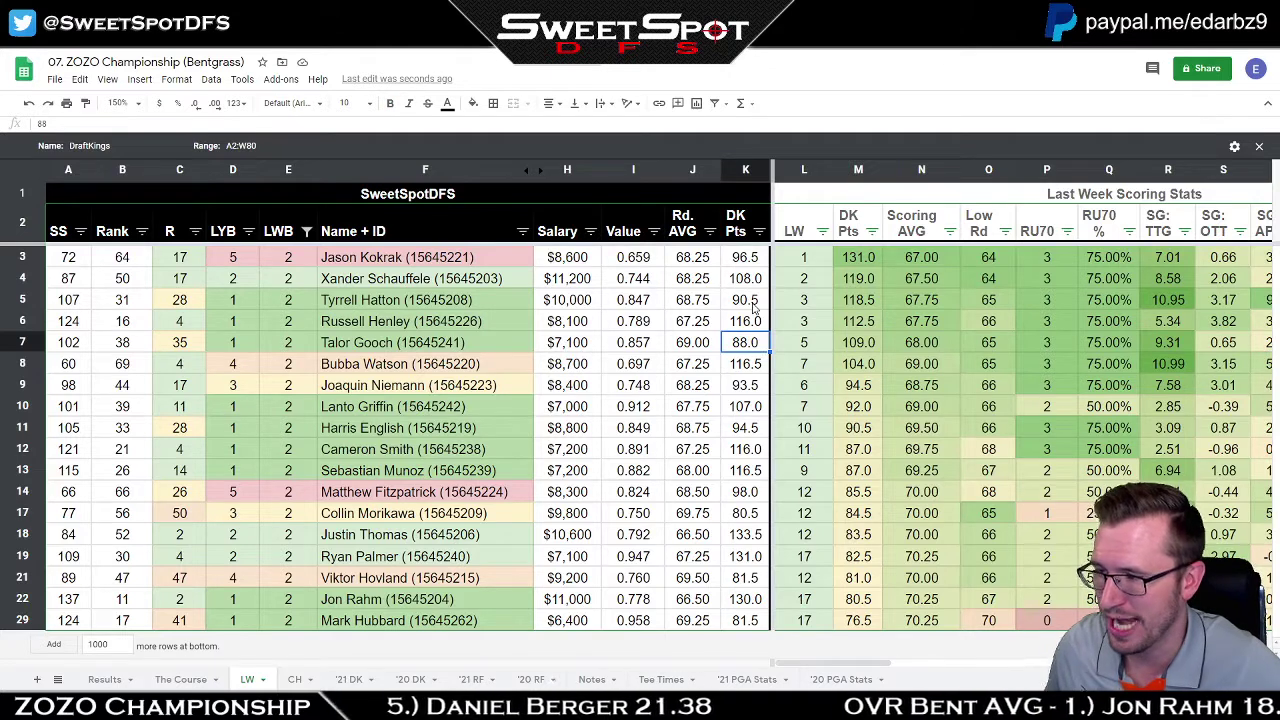
pyautogui.click(753, 305)
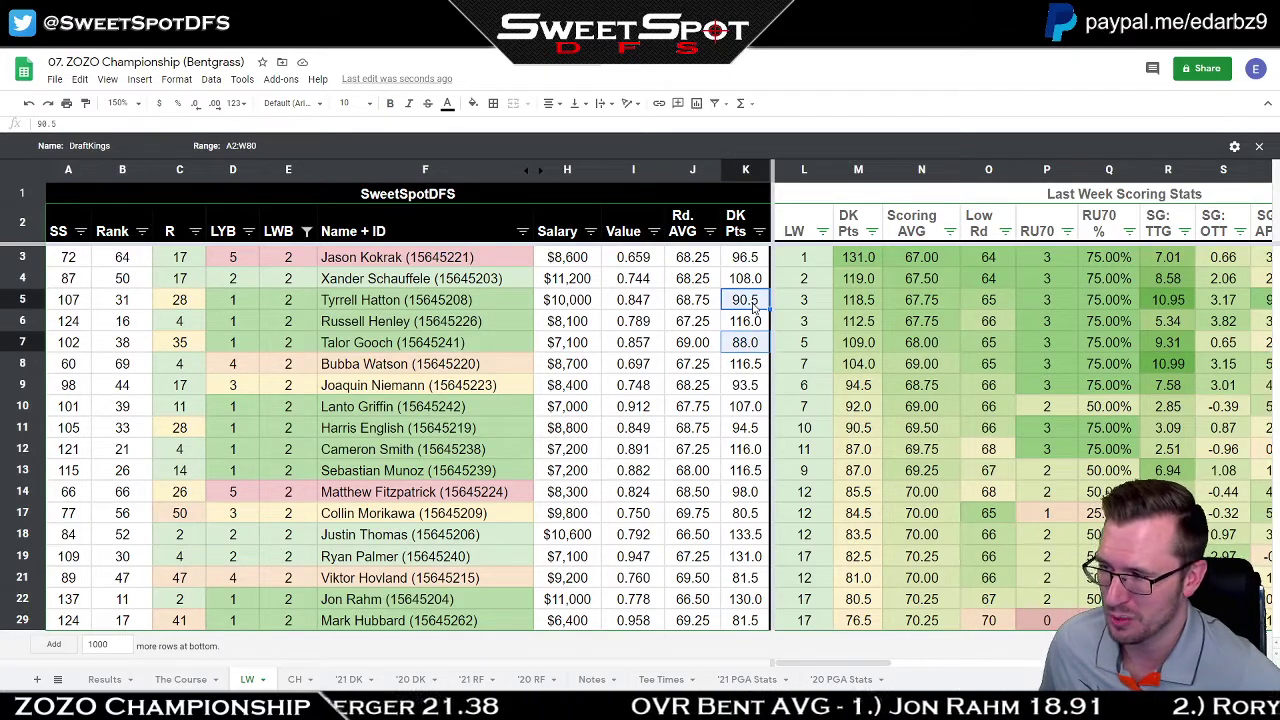
pyautogui.click(752, 262)
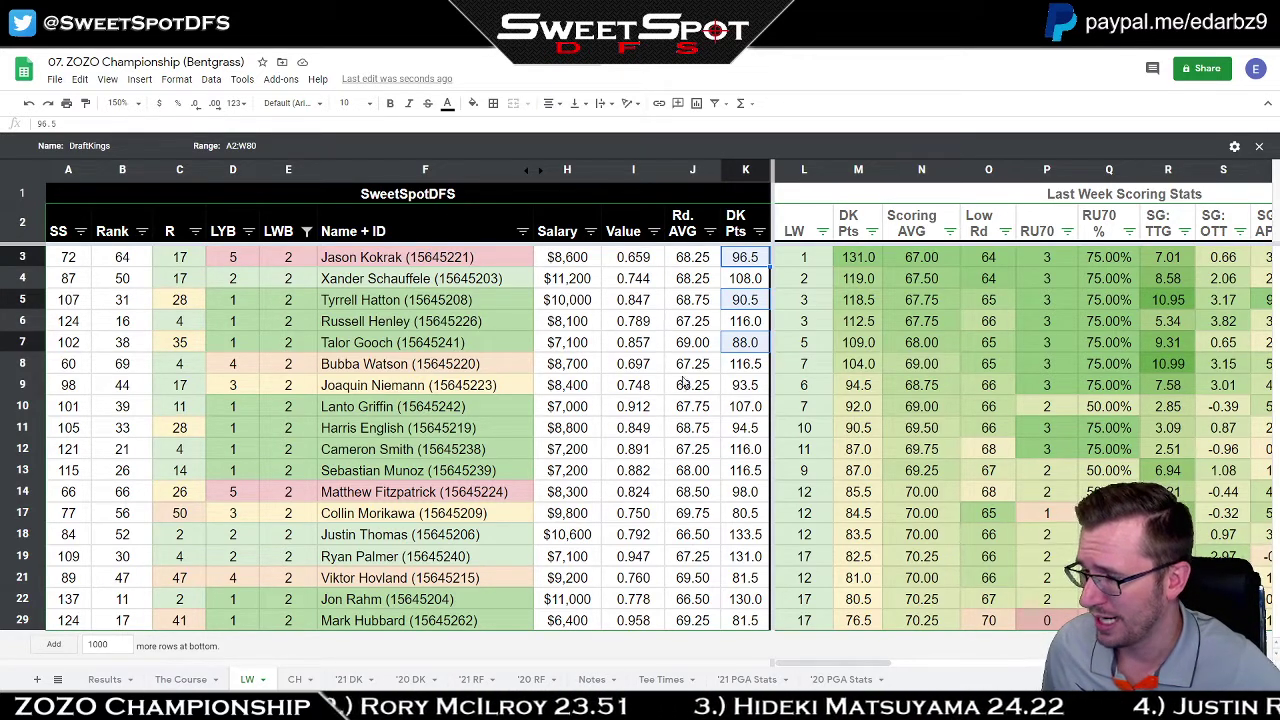
pyautogui.click(745, 368)
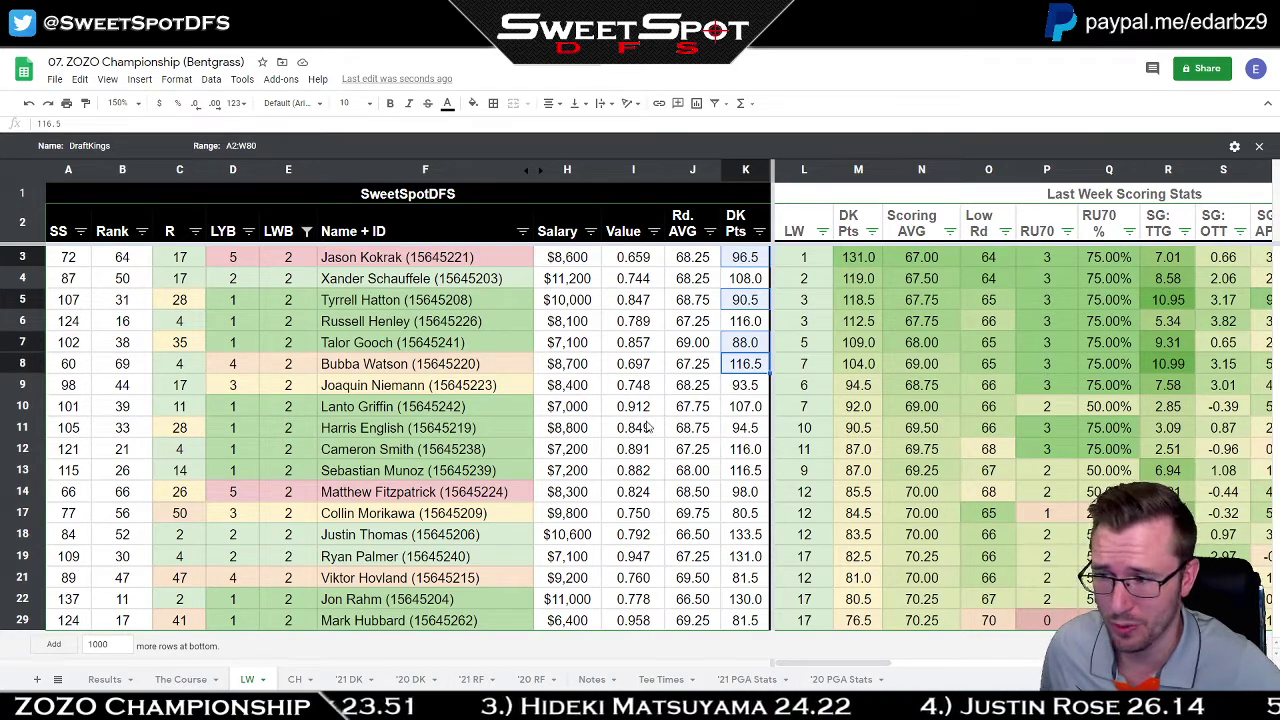
# Review Talor Gooch's and Tyrrell Hatton's last-week Scoring AVG and rounds under 70, plus the RU70 values from Jason Kokrak to Sebastian Munoz.
pyautogui.click(1110, 342)
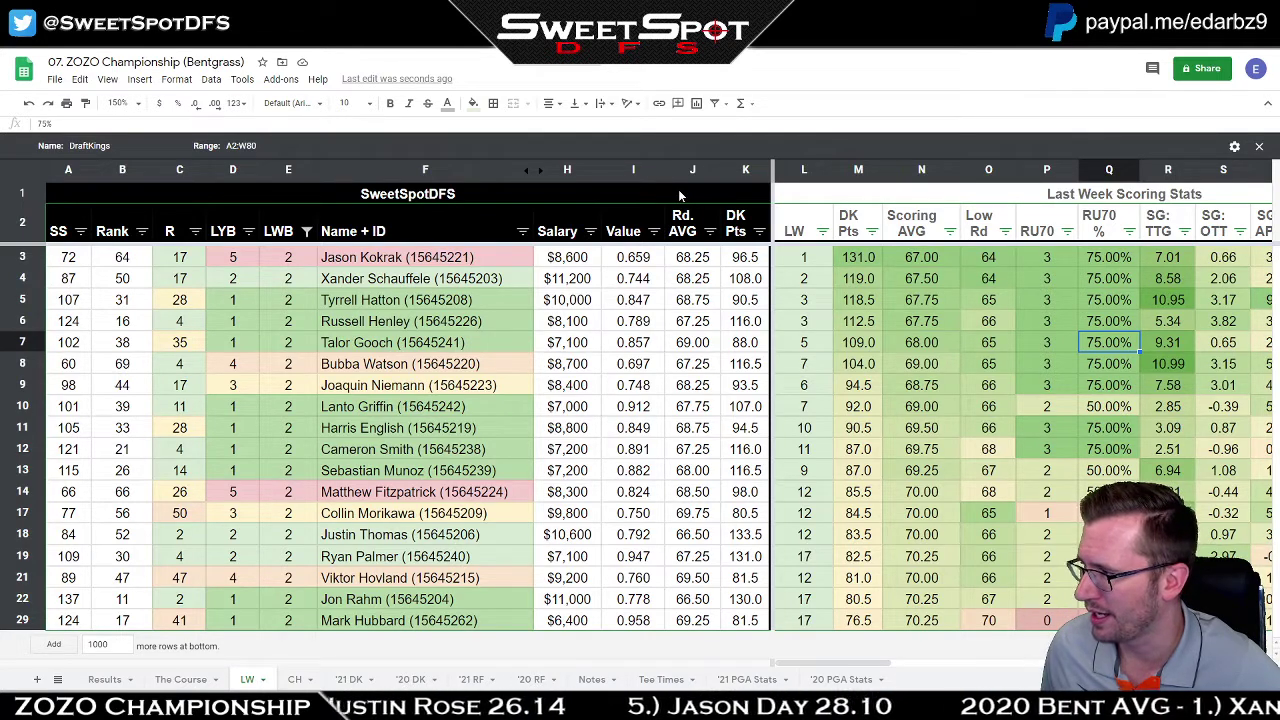
pyautogui.press('Left')
pyautogui.press('Up')
pyautogui.press('Up')
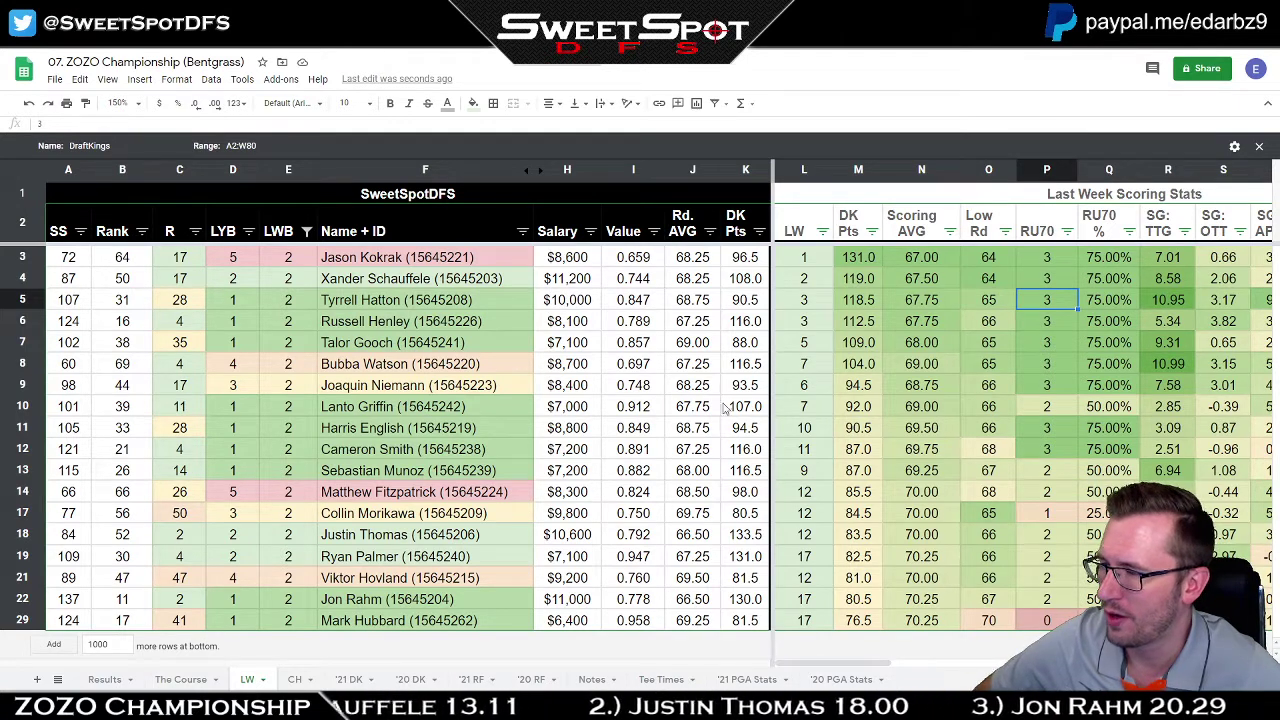
pyautogui.click(948, 299)
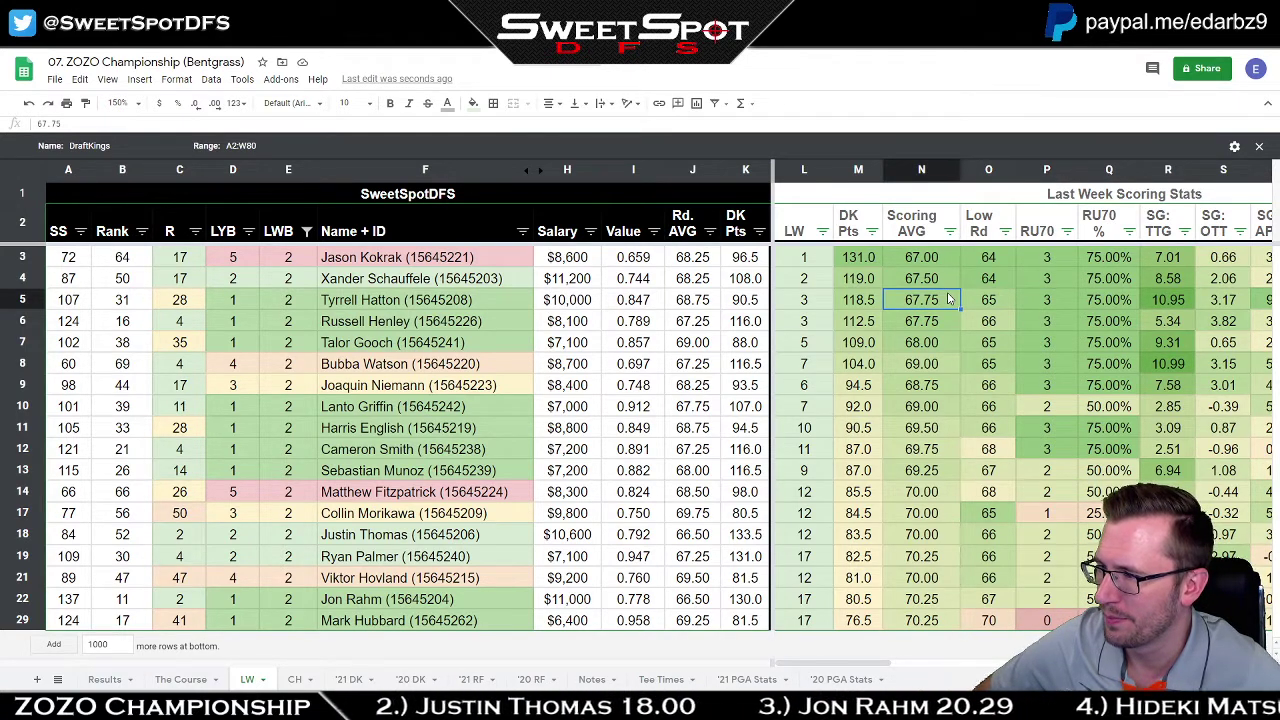
pyautogui.moveTo(1048, 258); pyautogui.dragTo(1046, 470)
pyautogui.click(930, 342)
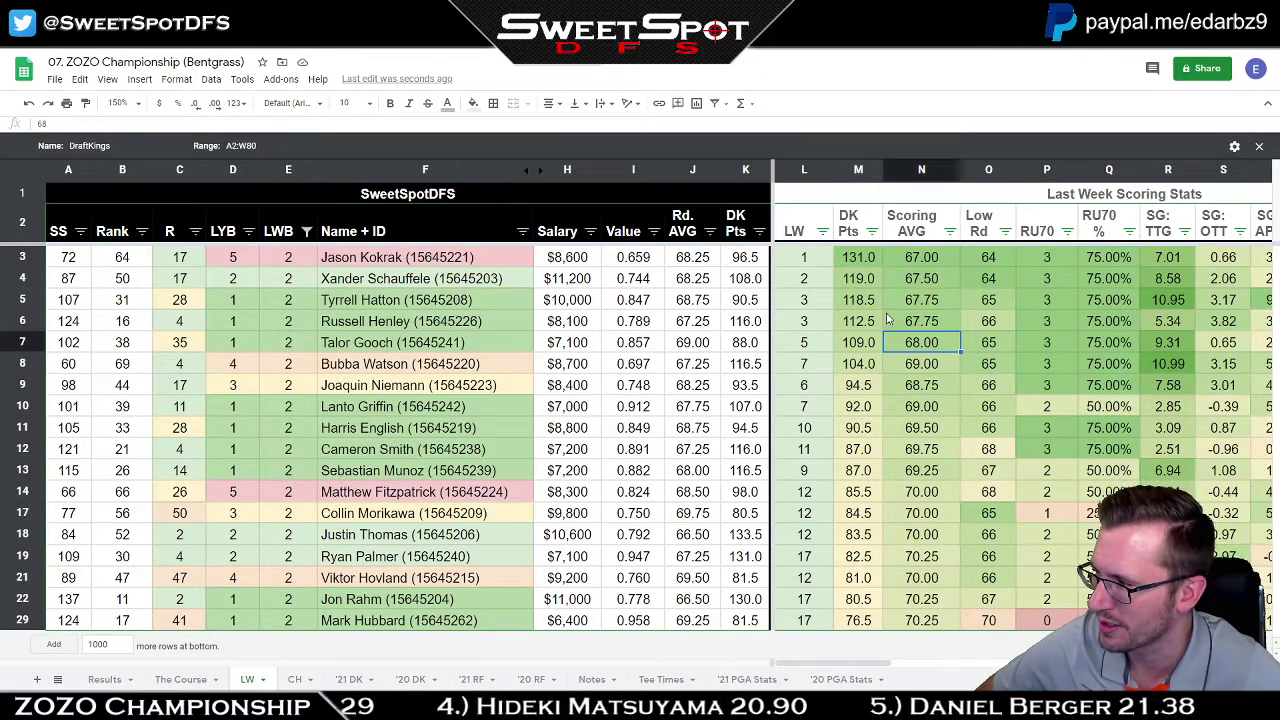
# Sort the list by R and by last-week Scoring AVG, each in ascending order (A → Z).
pyautogui.click(195, 231)
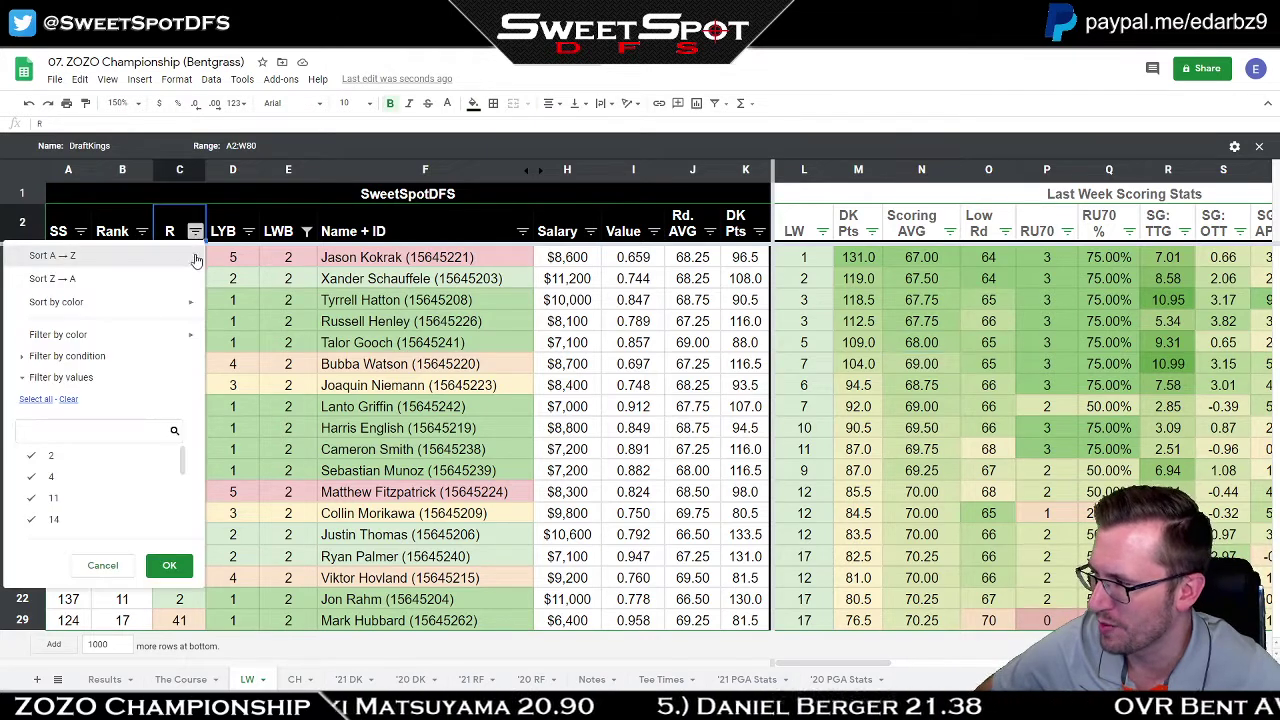
pyautogui.click(197, 257)
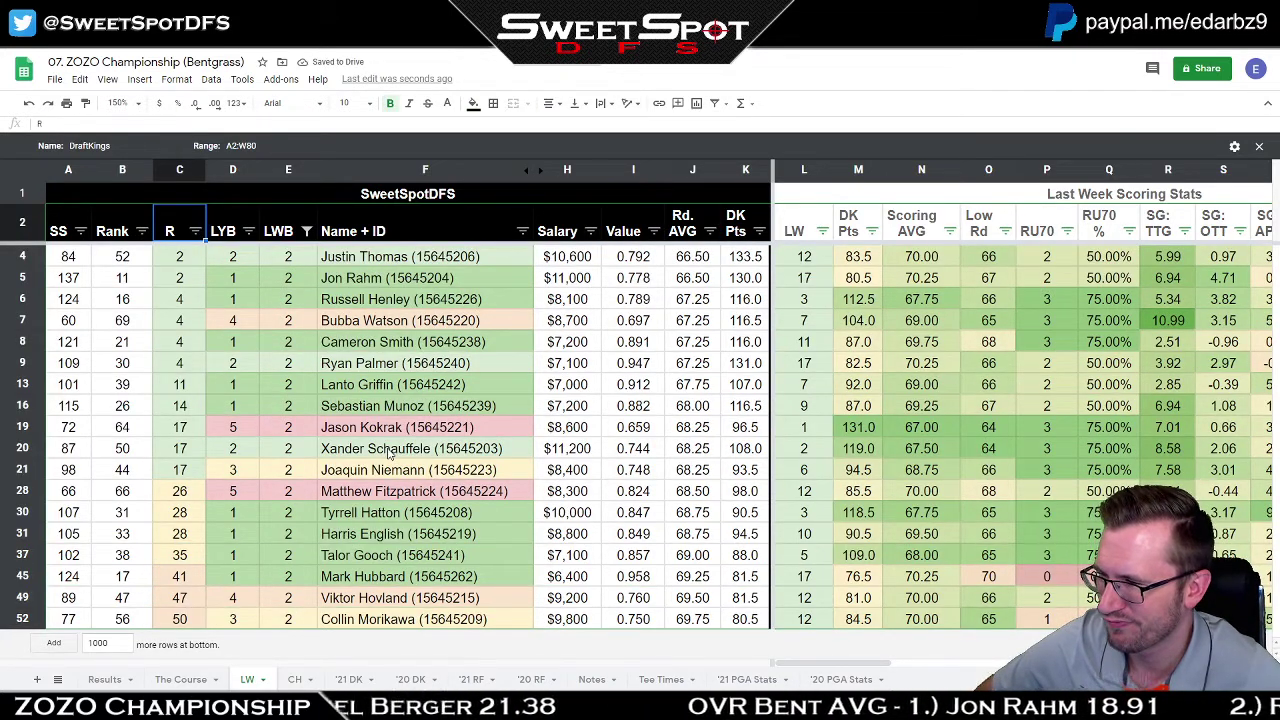
pyautogui.click(948, 231)
pyautogui.click(830, 257)
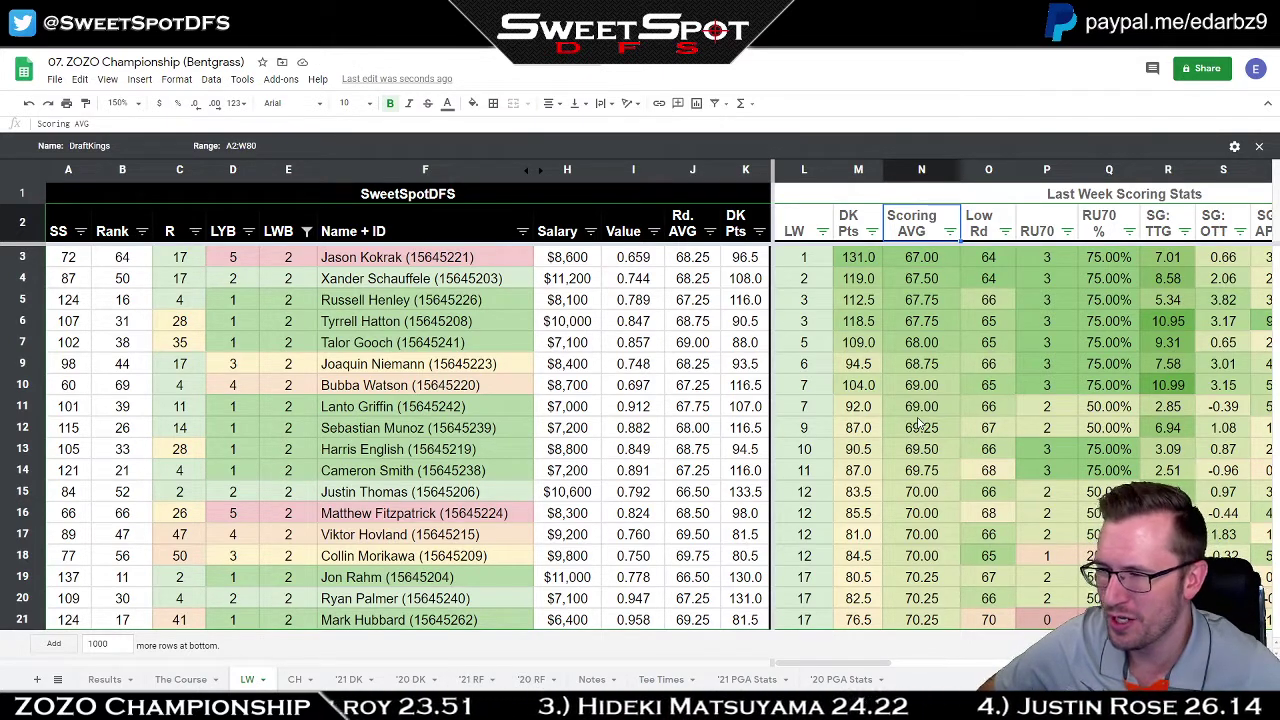
# Sort the list by last-week Low Rd in ascending order (A → Z).
pyautogui.click(992, 262)
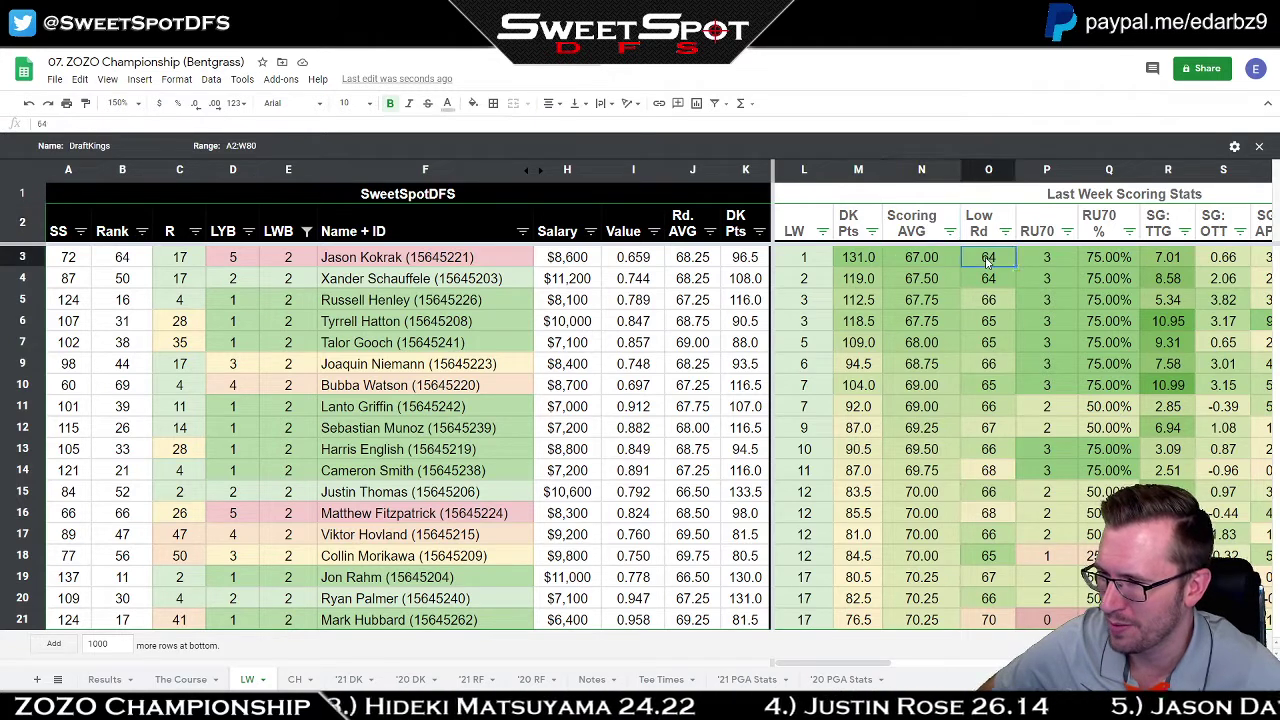
pyautogui.click(1005, 233)
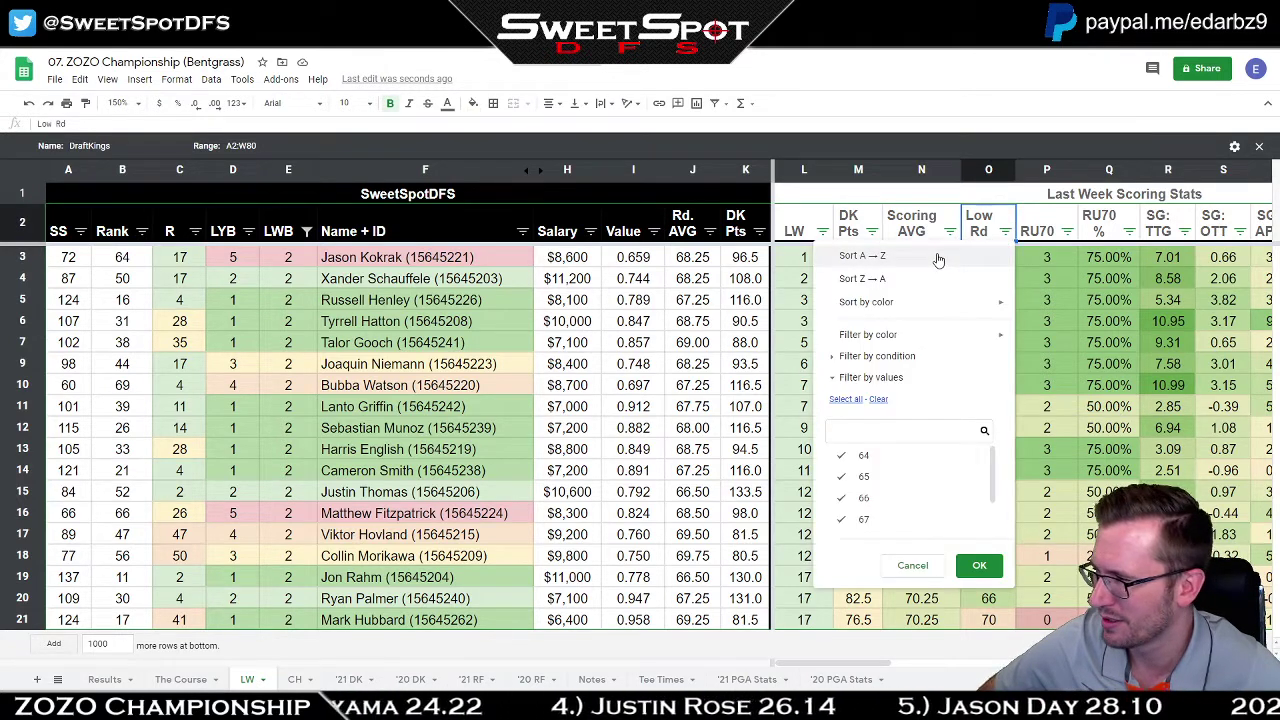
pyautogui.click(1108, 292)
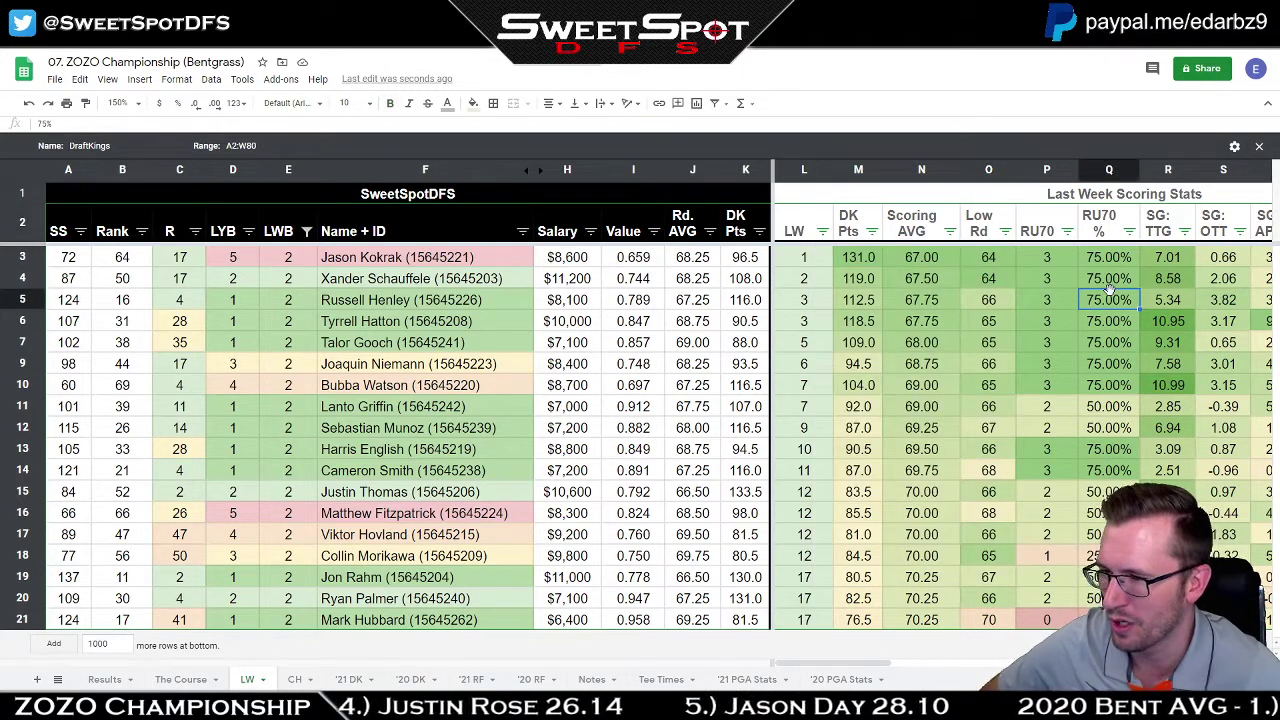
pyautogui.click(1007, 233)
pyautogui.click(995, 258)
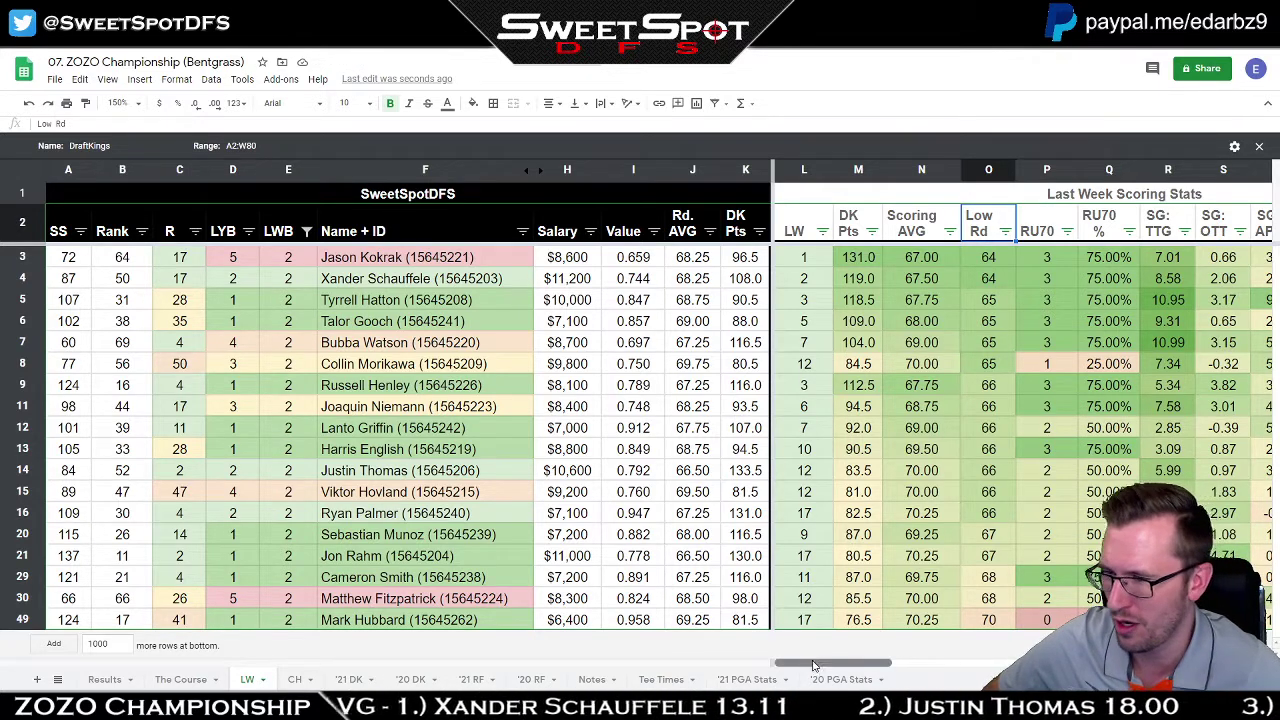
# Sort the list by last-week RU70 in descending order (Z → A).
pyautogui.moveTo(810, 665); pyautogui.dragTo(832, 665)
pyautogui.click(958, 232)
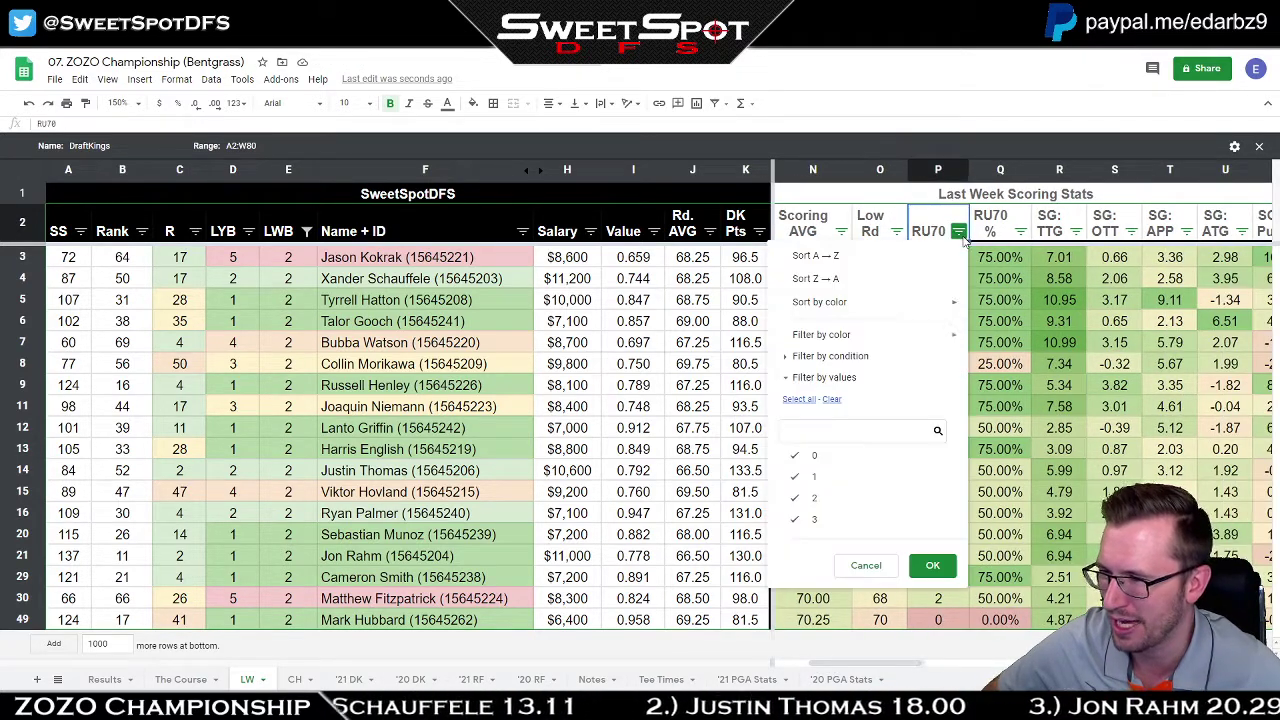
pyautogui.click(852, 279)
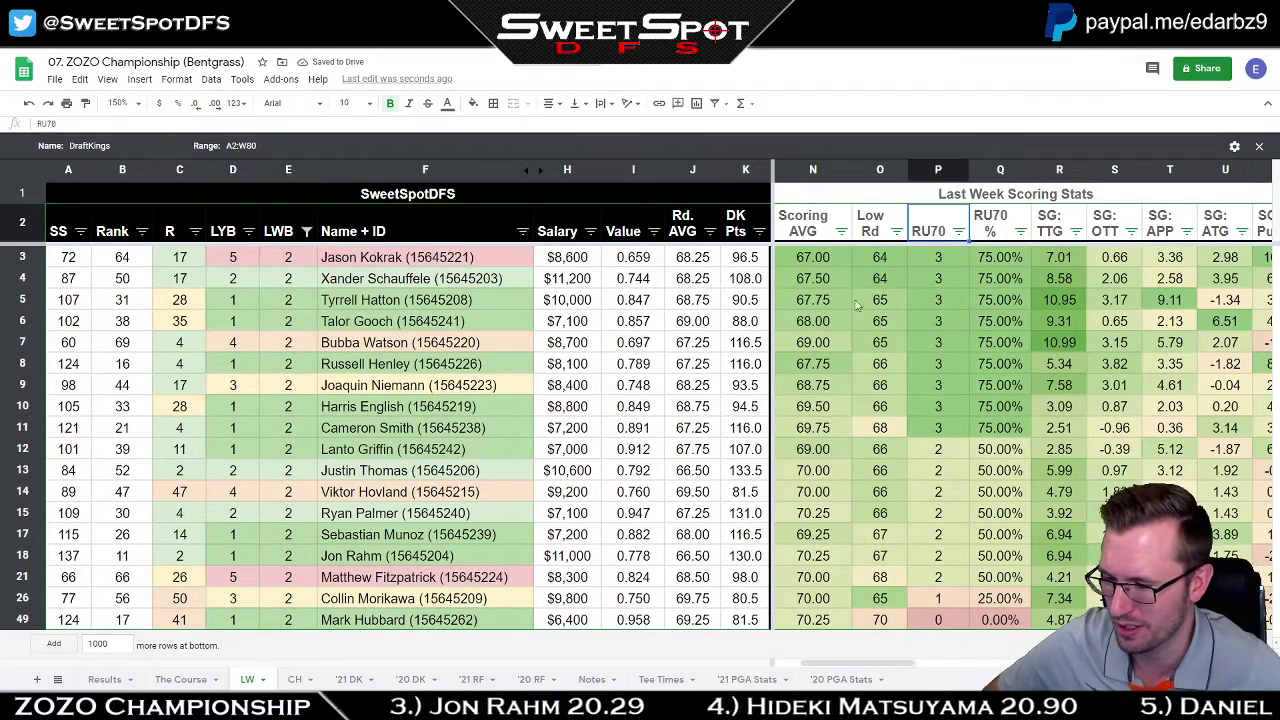
# Sort the list by last-week SG: TTG in descending order (Z → A) and by SG: Putt in ascending order (A → Z).
pyautogui.moveTo(858, 664); pyautogui.dragTo(910, 664)
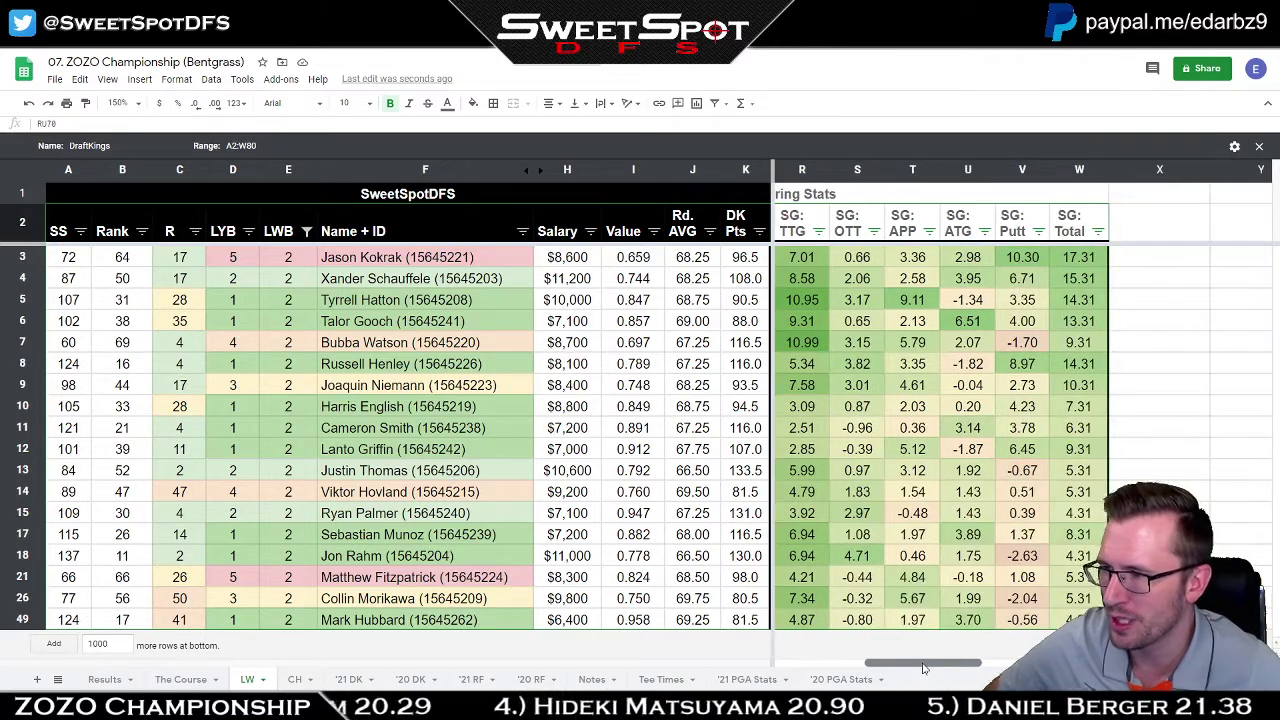
pyautogui.click(912, 428)
pyautogui.click(818, 231)
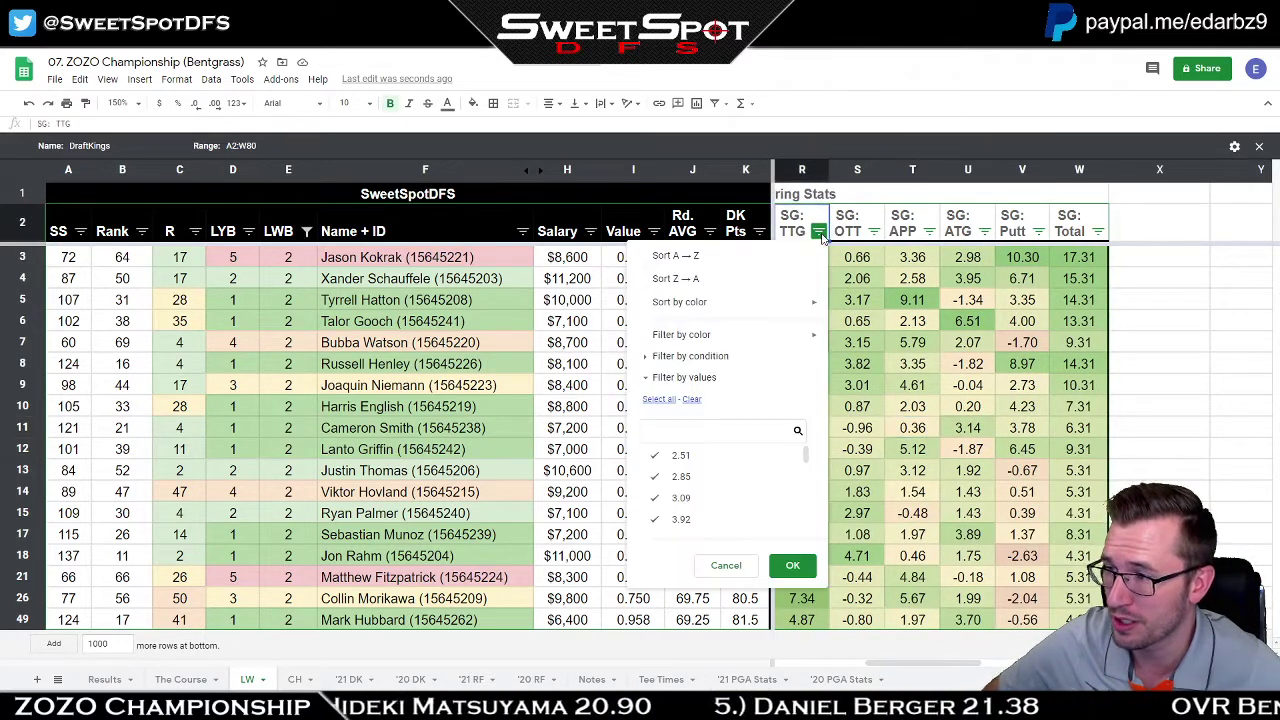
pyautogui.click(690, 280)
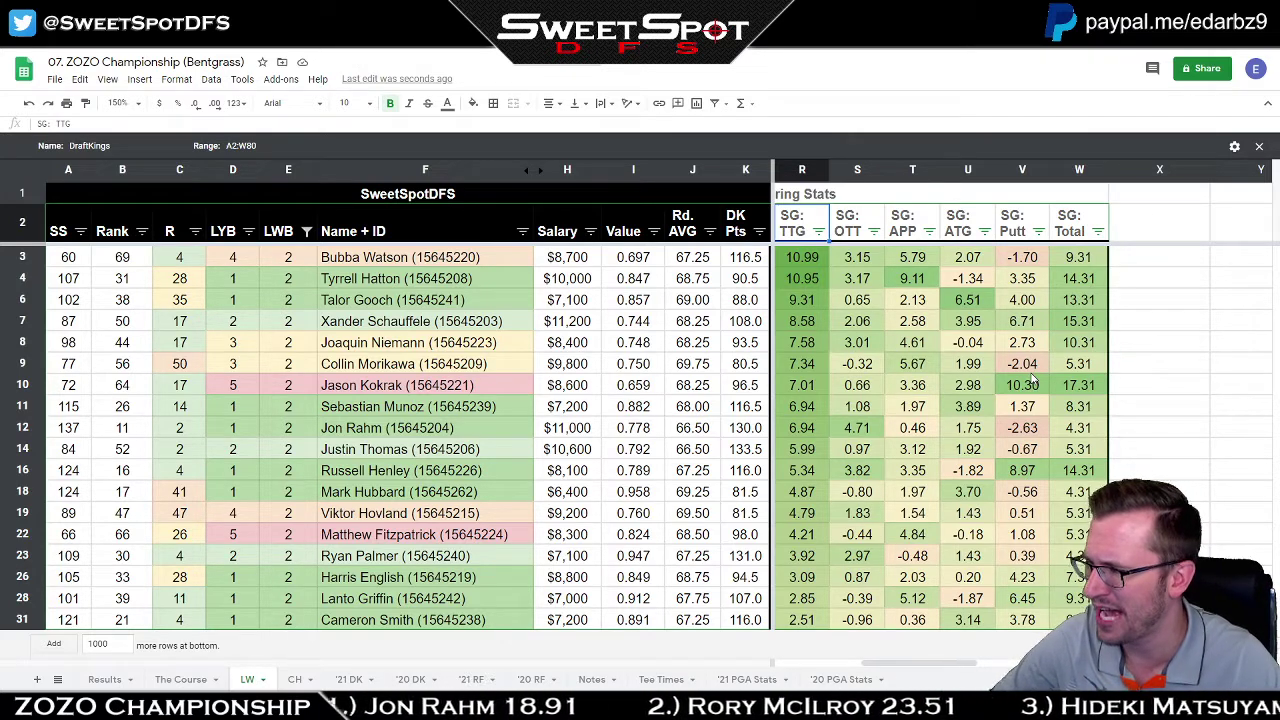
pyautogui.click(1039, 231)
pyautogui.click(958, 256)
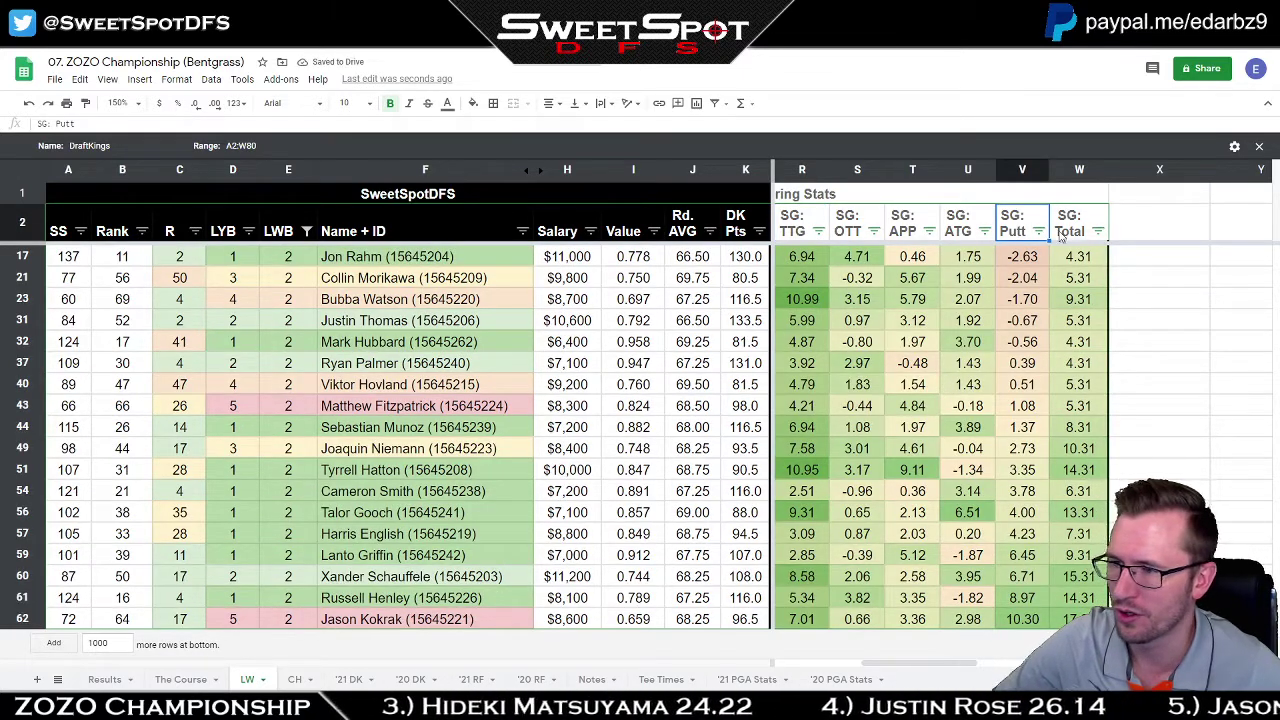
pyautogui.click(1039, 231)
pyautogui.click(955, 356)
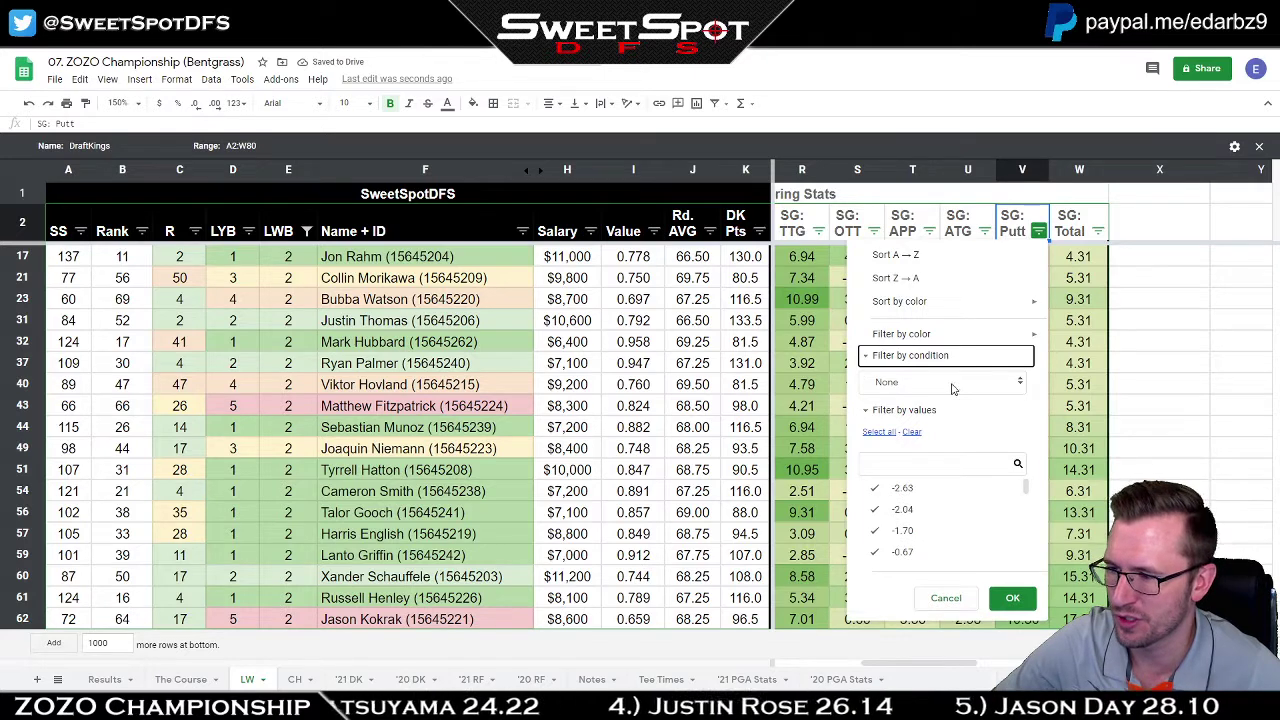
pyautogui.click(955, 387)
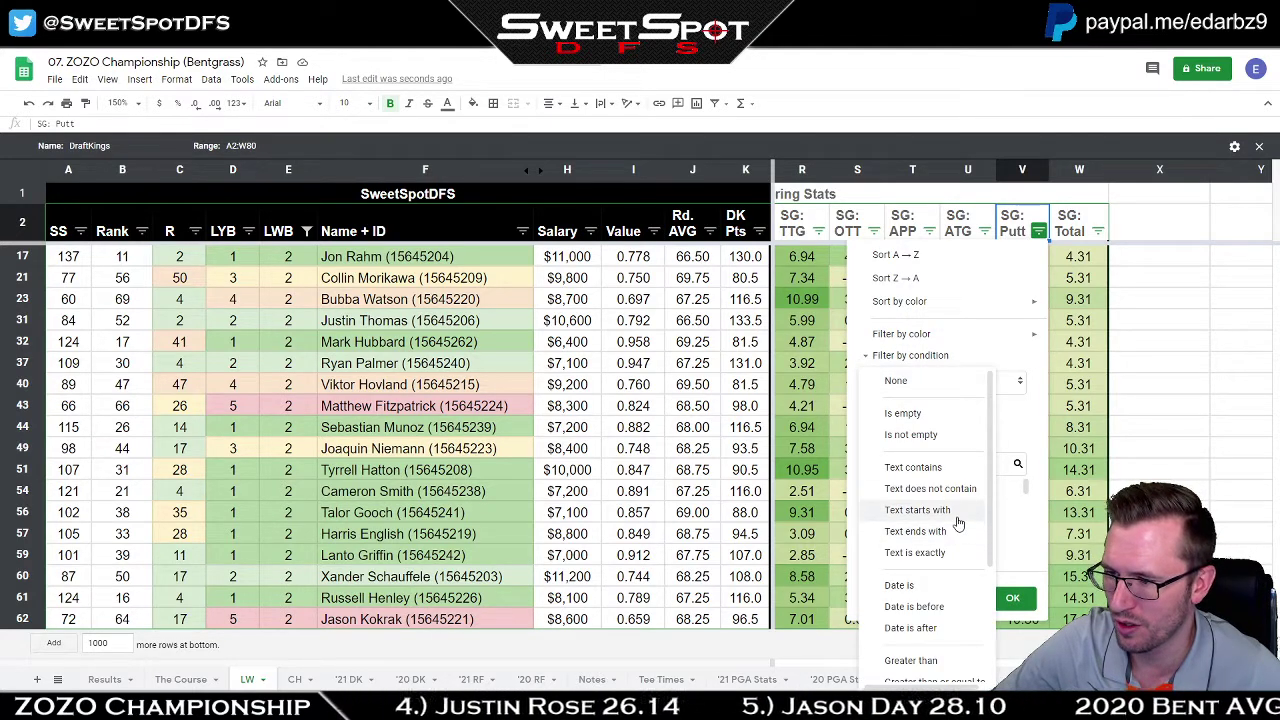
pyautogui.click(1100, 412)
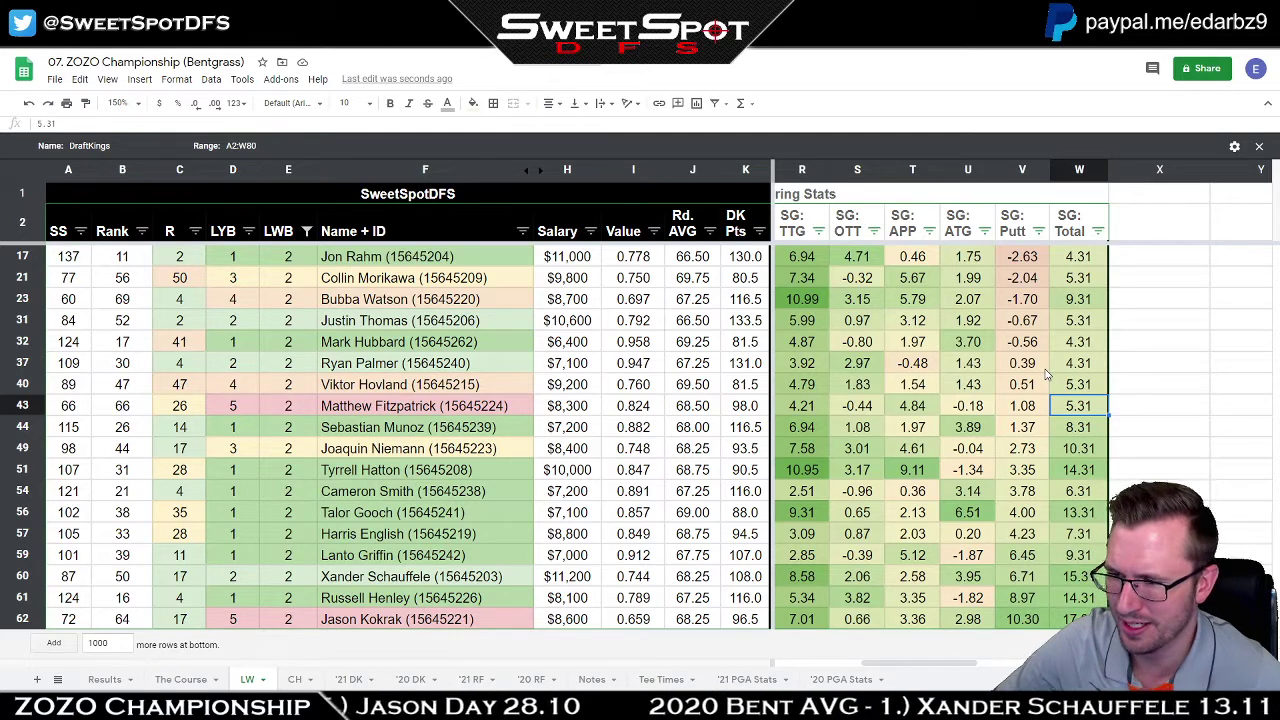
# Filter the list to golfers whose last-week SG: Putt is less than or equal to 0.5.
pyautogui.click(1039, 231)
pyautogui.click(958, 356)
pyautogui.click(955, 388)
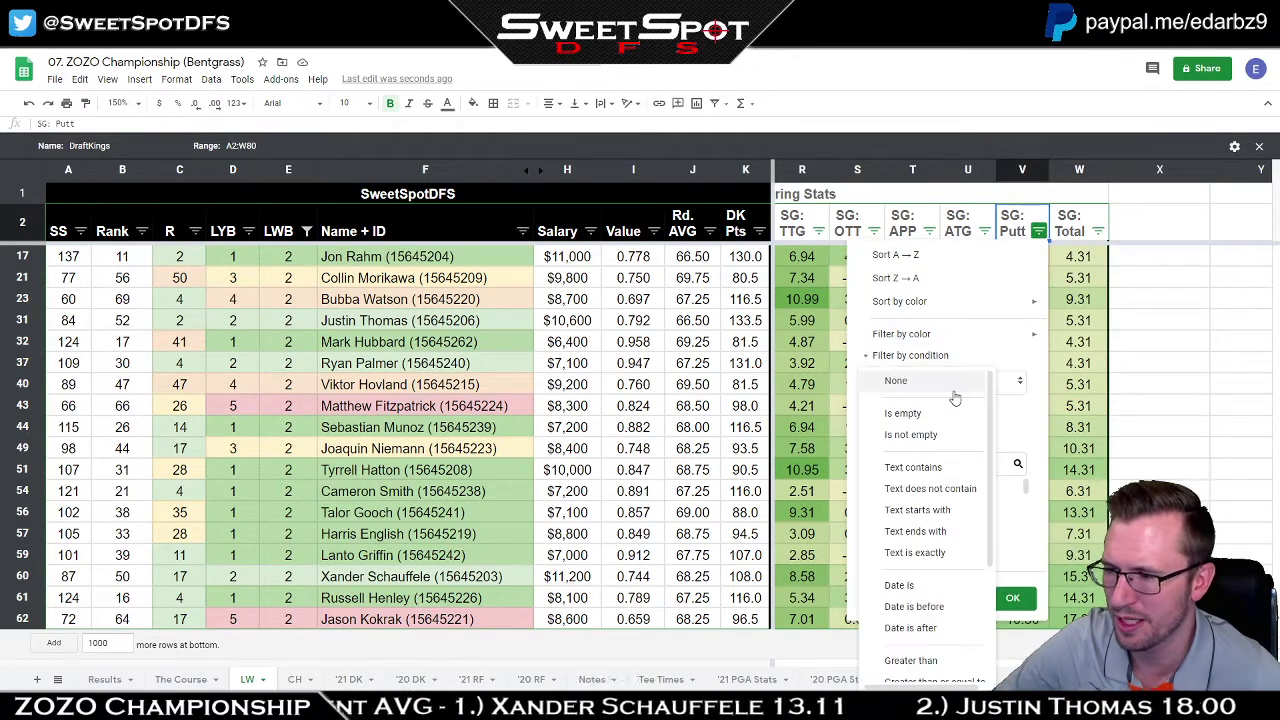
pyautogui.scroll(-2, 953, 520)
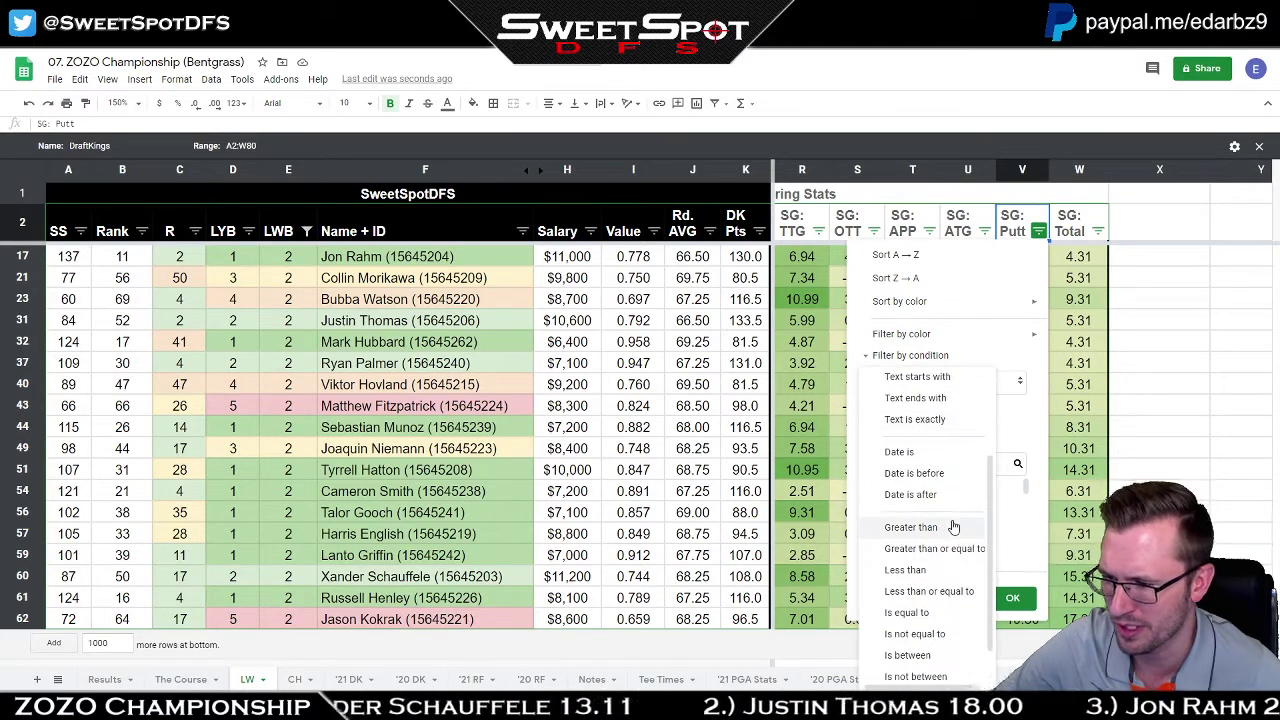
pyautogui.click(968, 591)
pyautogui.click(965, 411)
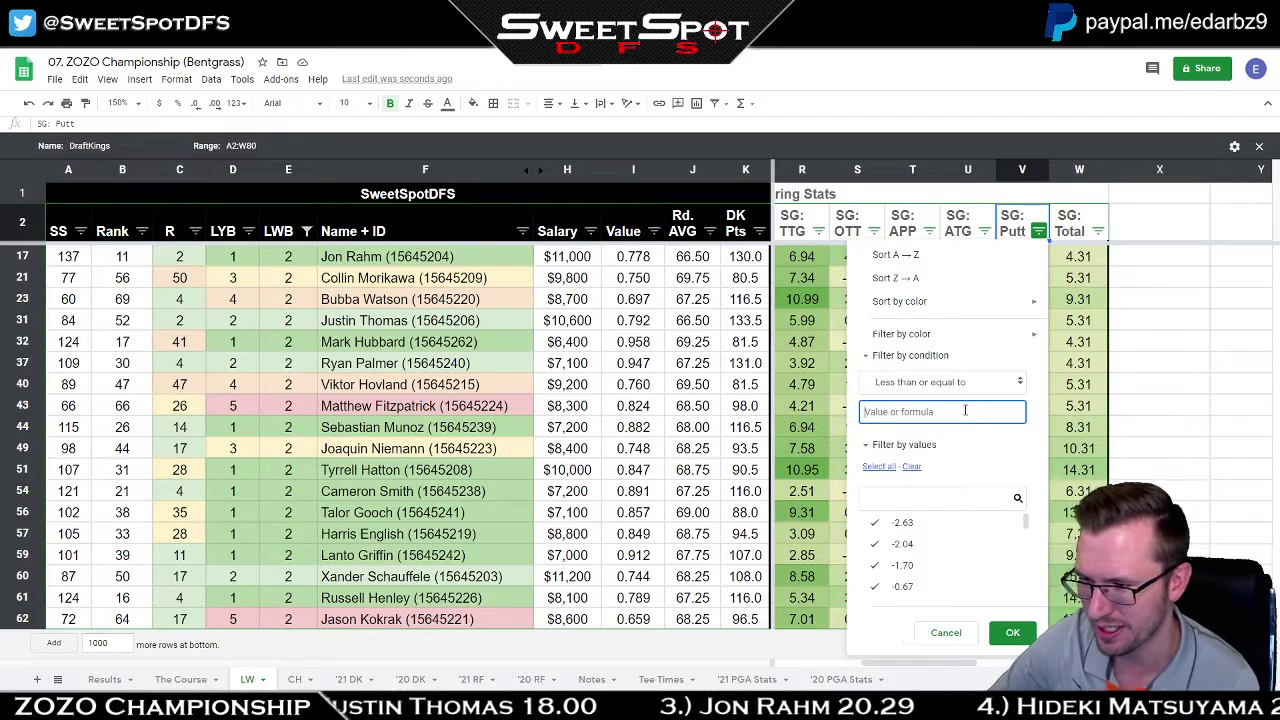
pyautogui.write('.8')
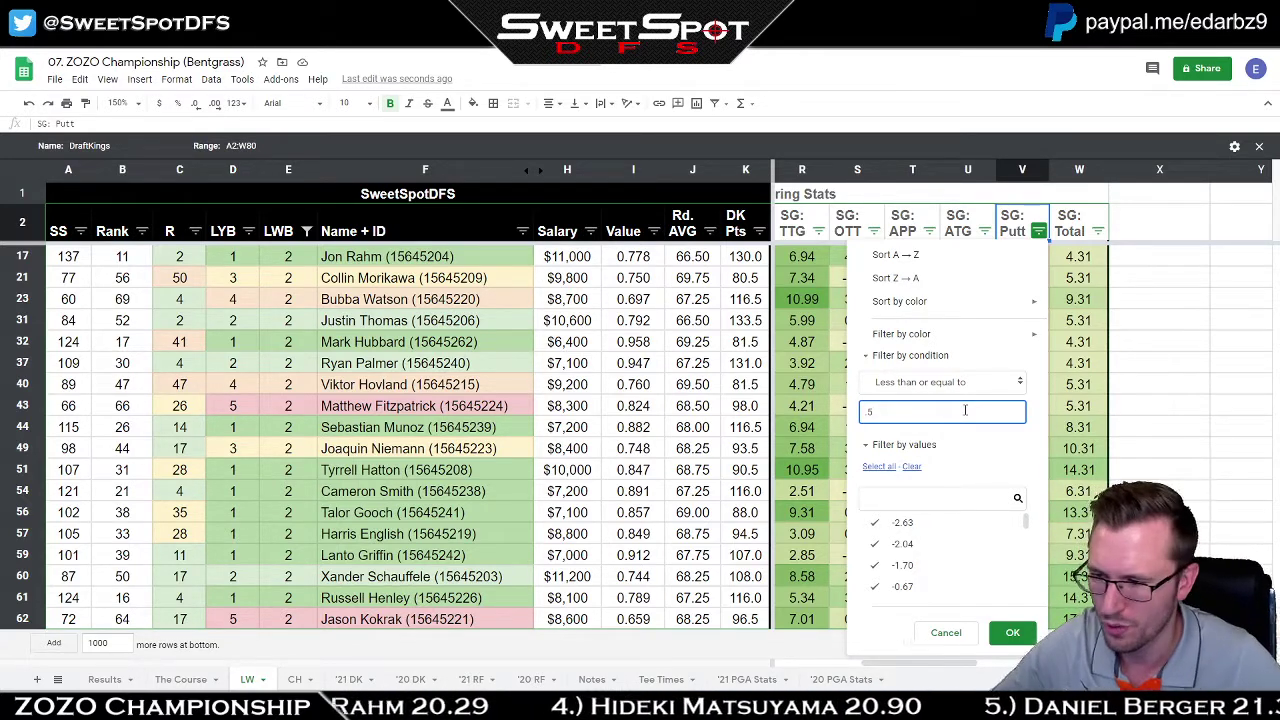
pyautogui.click(1012, 632)
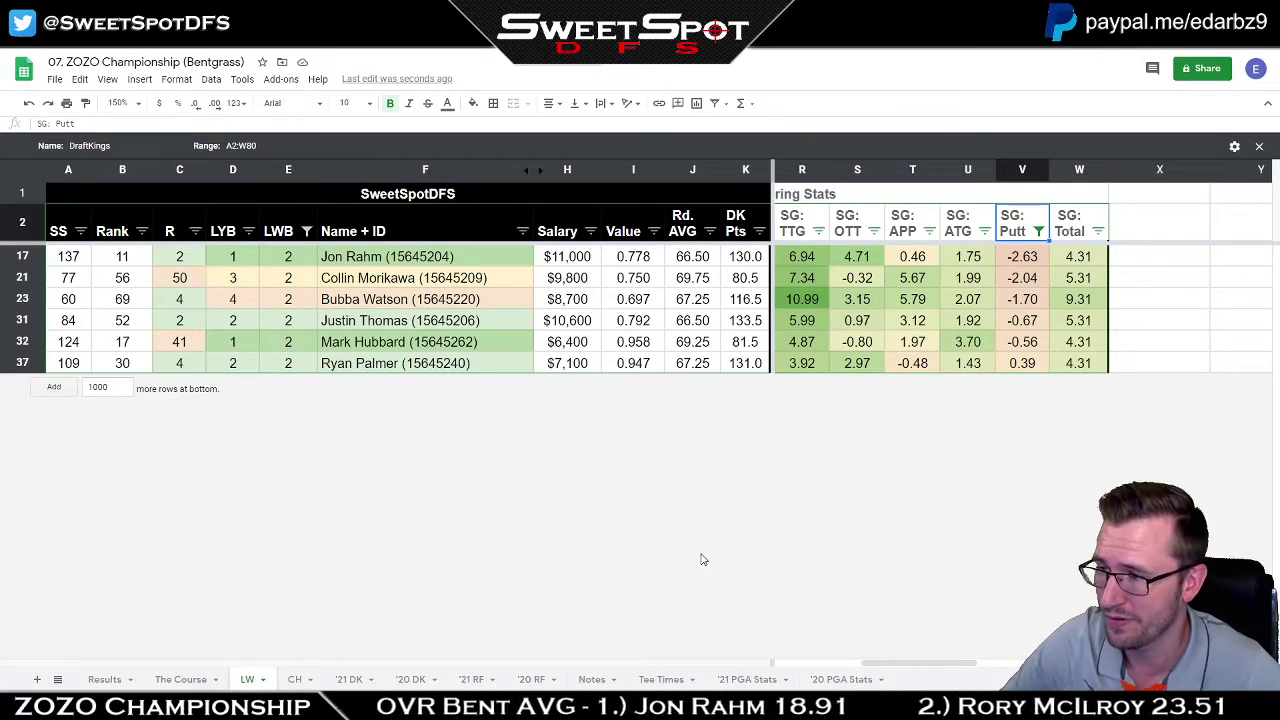
# Sort the filtered golfers by Name + ID in descending order (Z → A) and by R in ascending order (A → Z).
pyautogui.moveTo(1021, 262); pyautogui.dragTo(1022, 364)
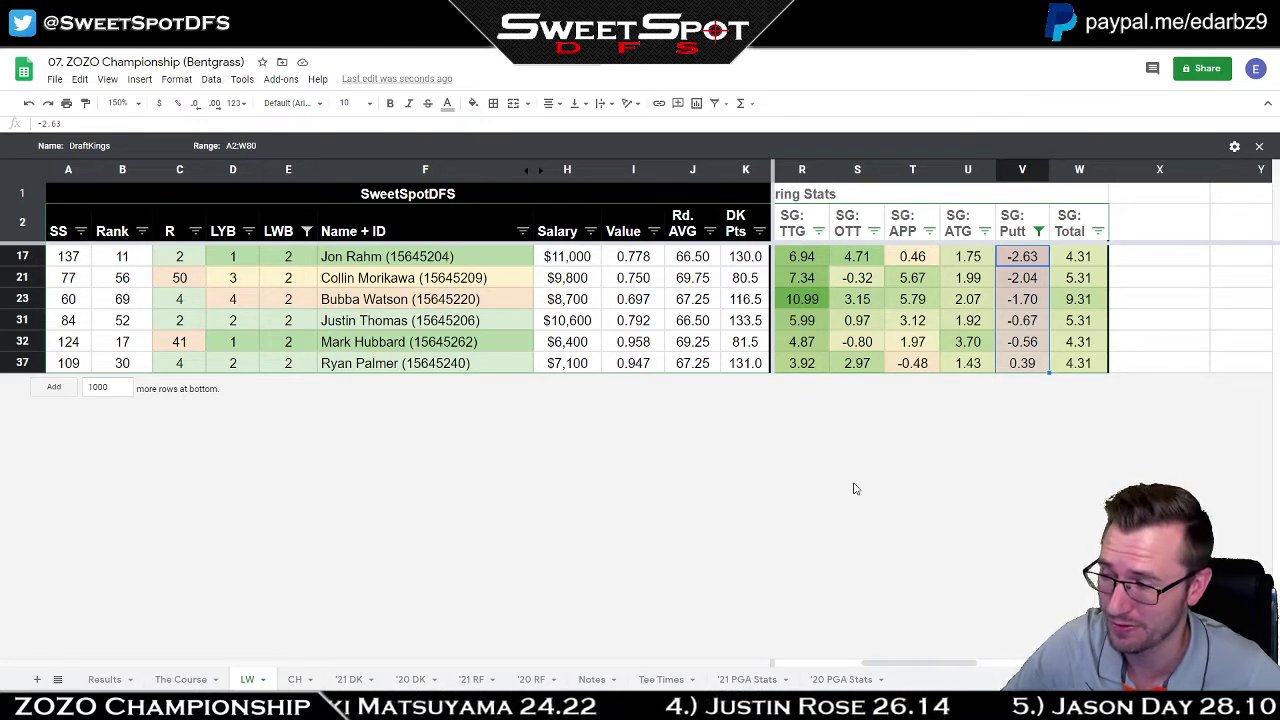
pyautogui.click(522, 231)
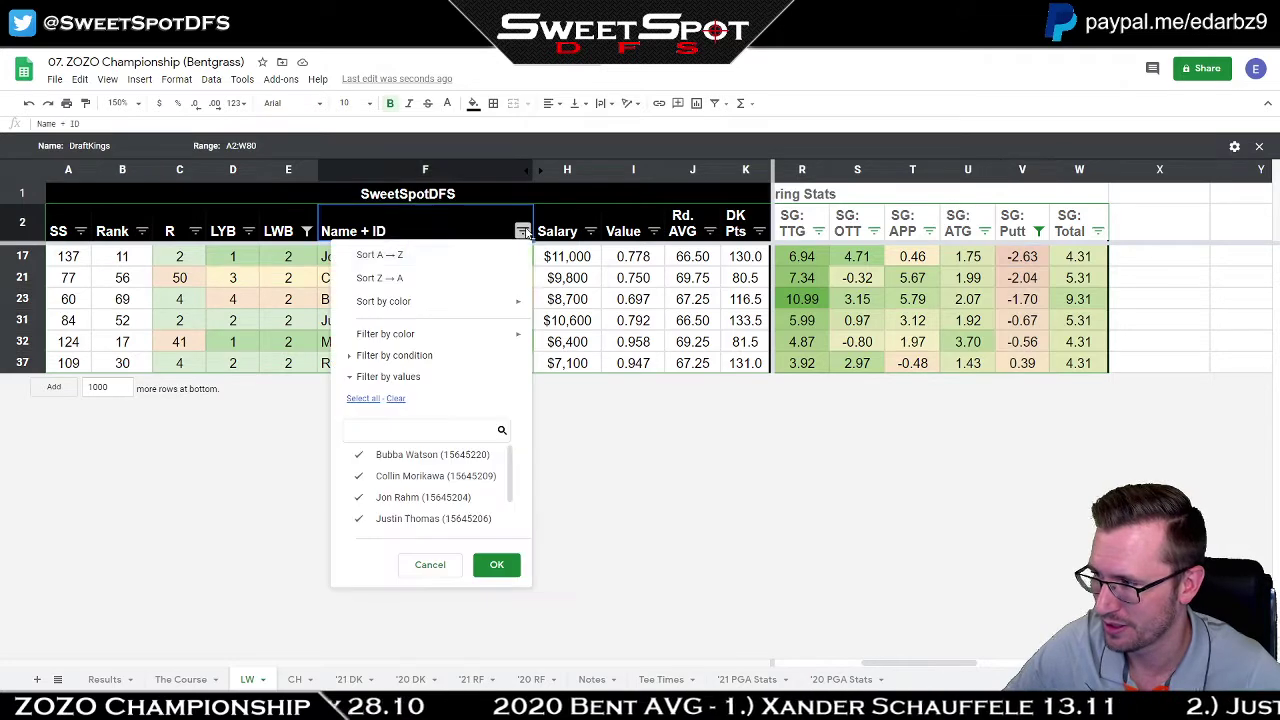
pyautogui.click(470, 280)
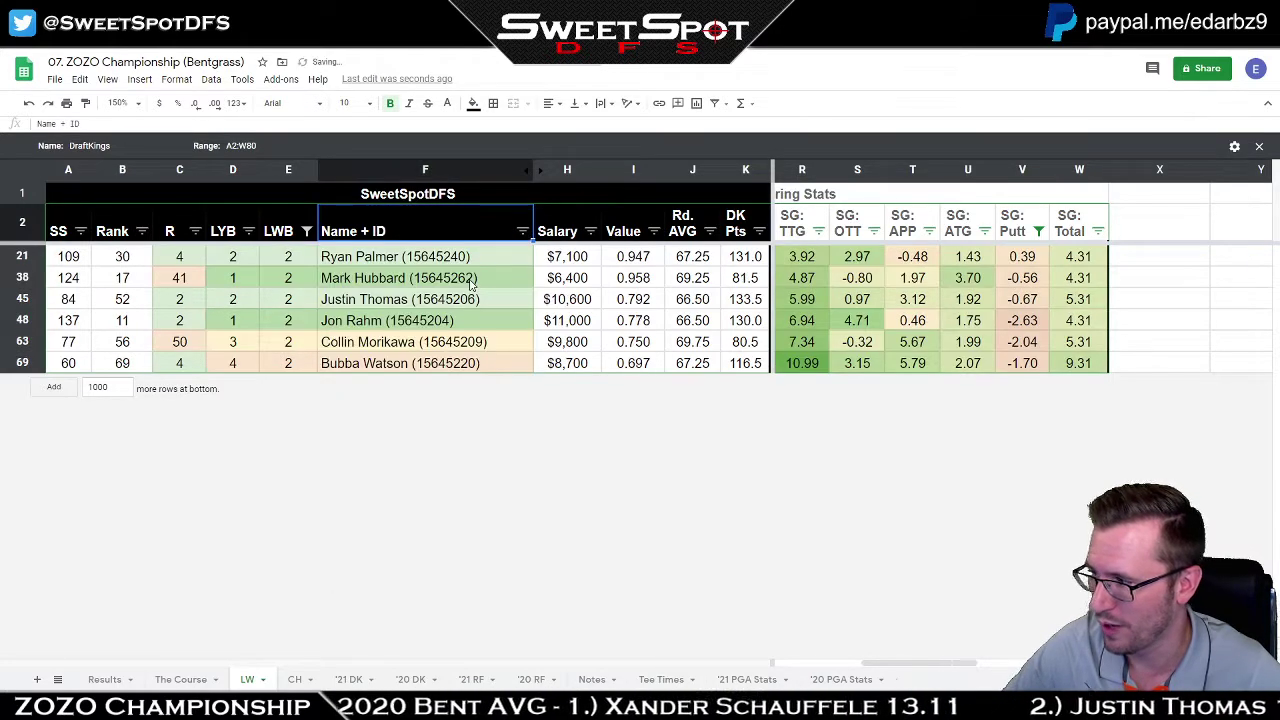
pyautogui.click(195, 231)
pyautogui.click(178, 256)
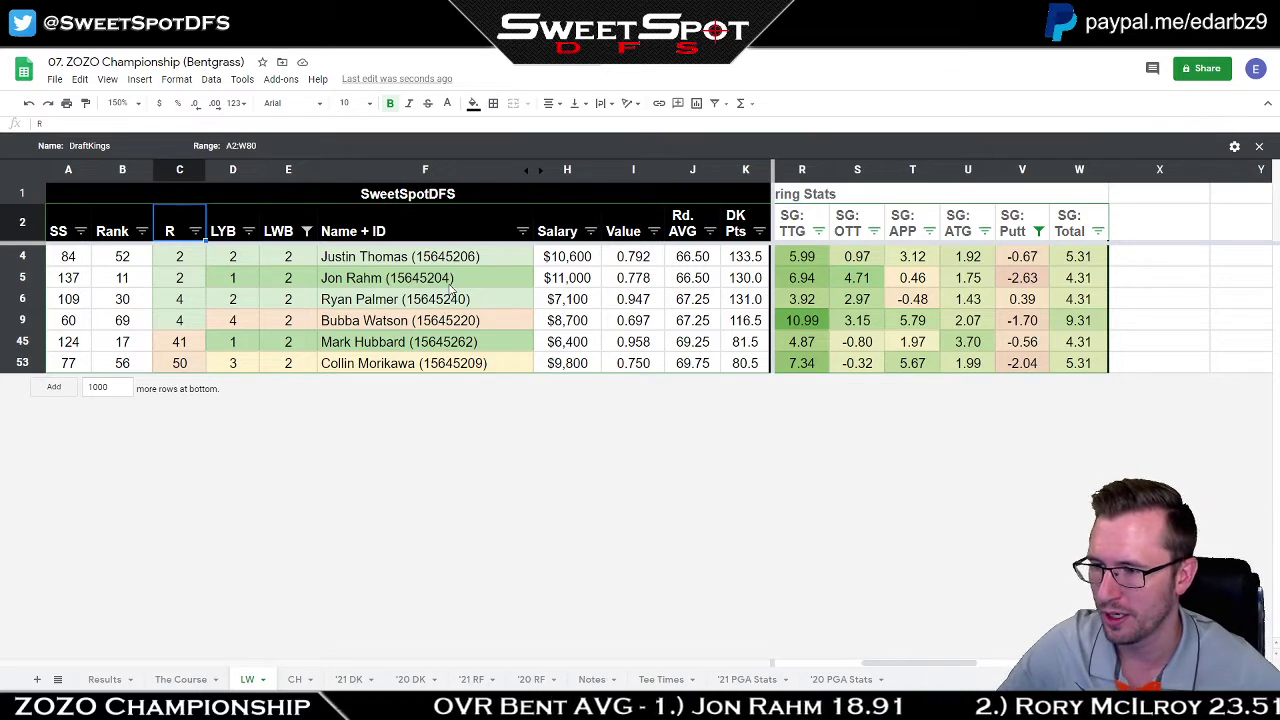
# Review Mark Hubbard's SG: Putt and SG: TTG, Bubba Watson's SG: Putt, and the SG: OTT values from Justin Thomas to Bubba Watson.
pyautogui.click(1018, 344)
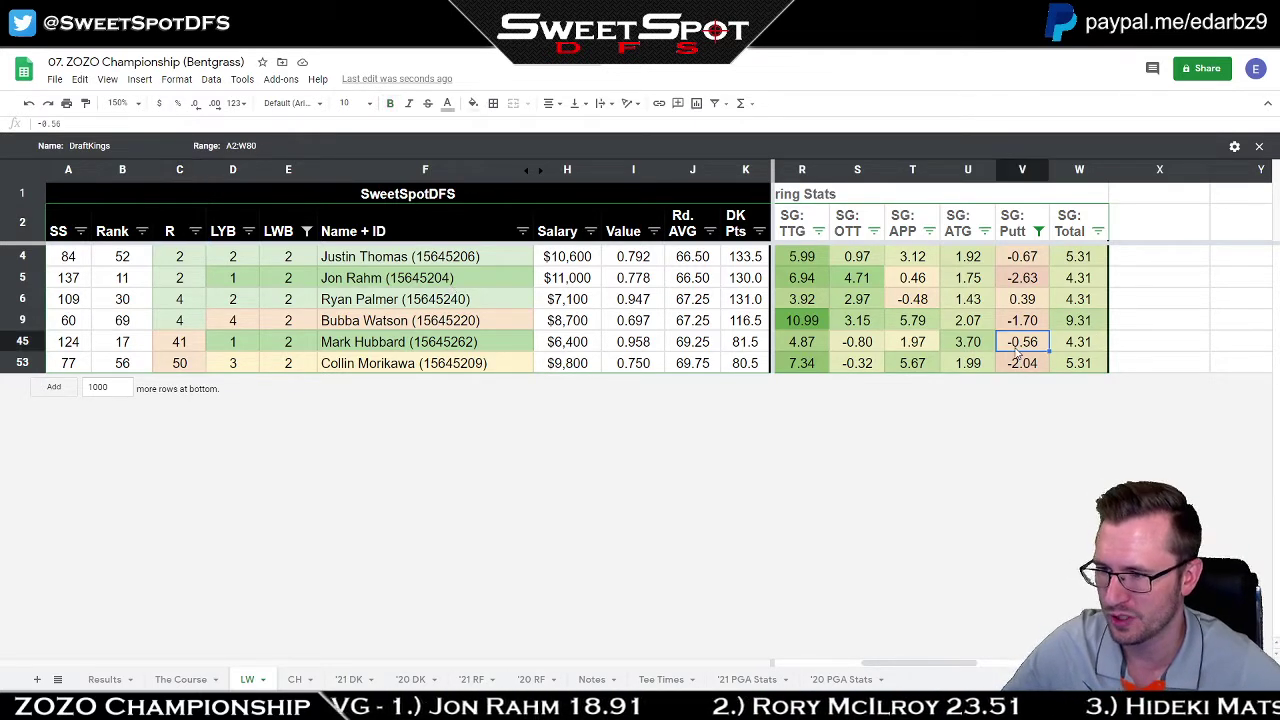
pyautogui.click(805, 345)
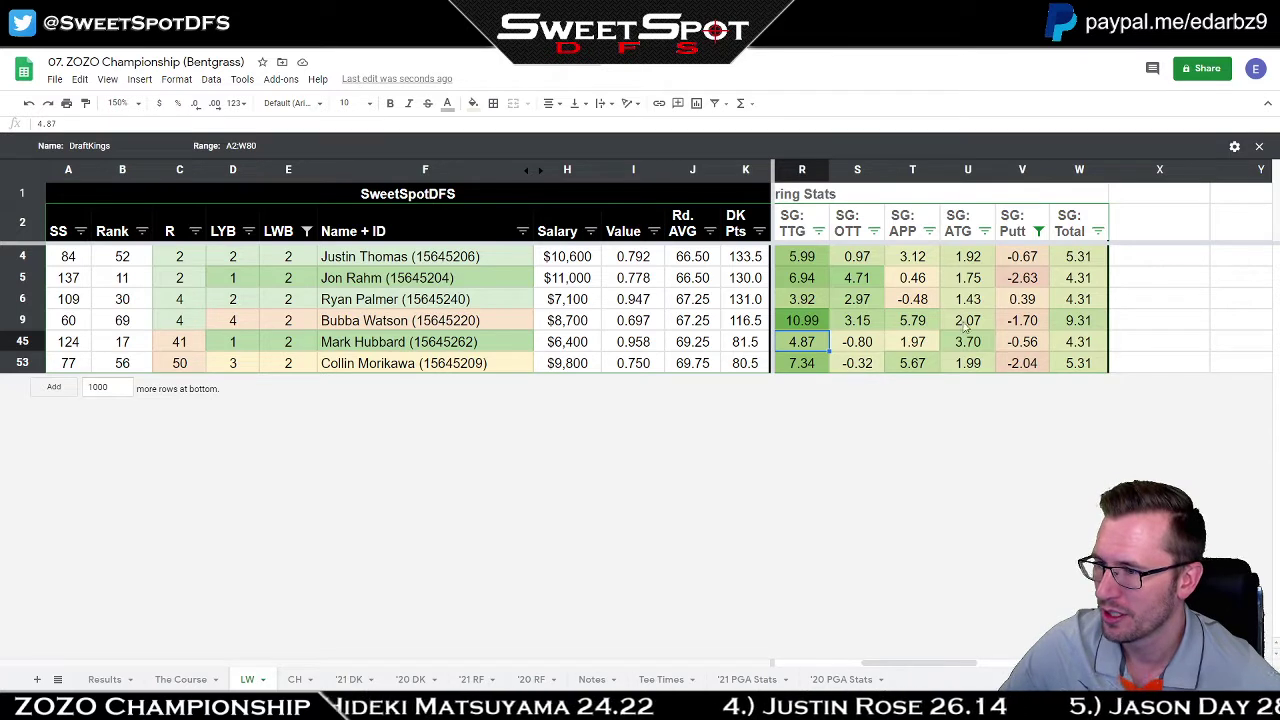
pyautogui.click(1030, 321)
pyautogui.moveTo(862, 260); pyautogui.dragTo(886, 326)
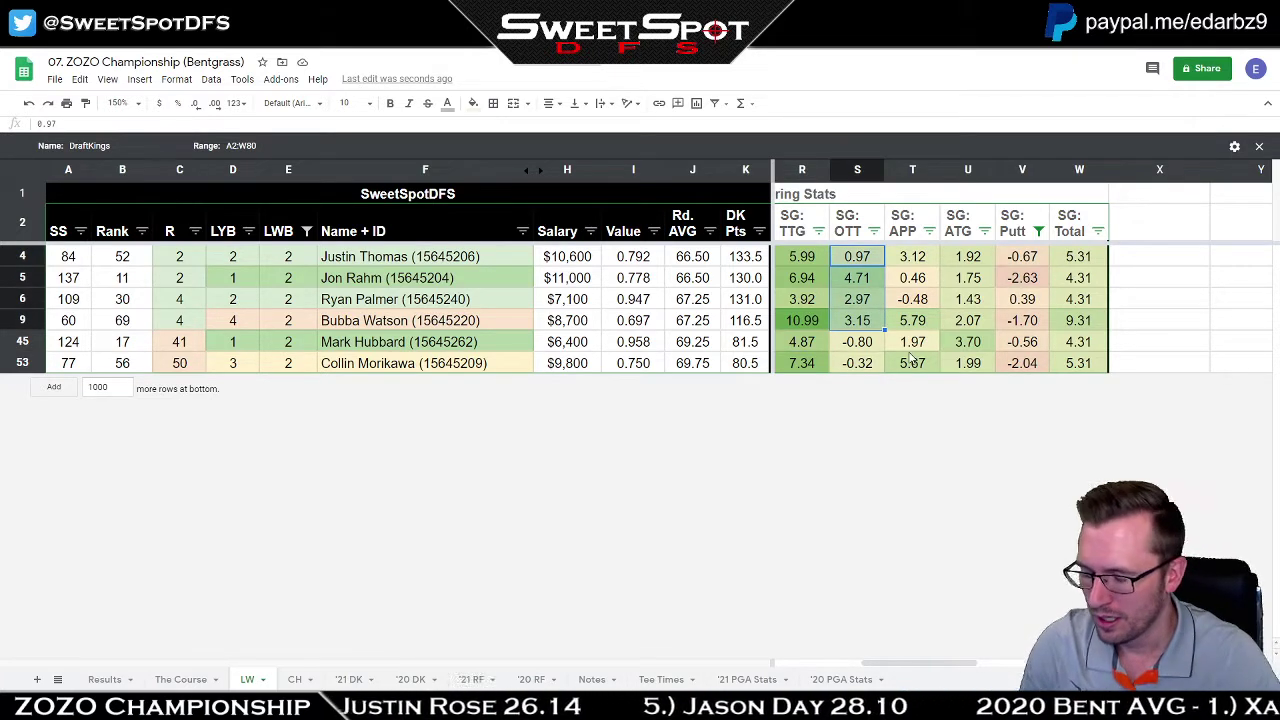
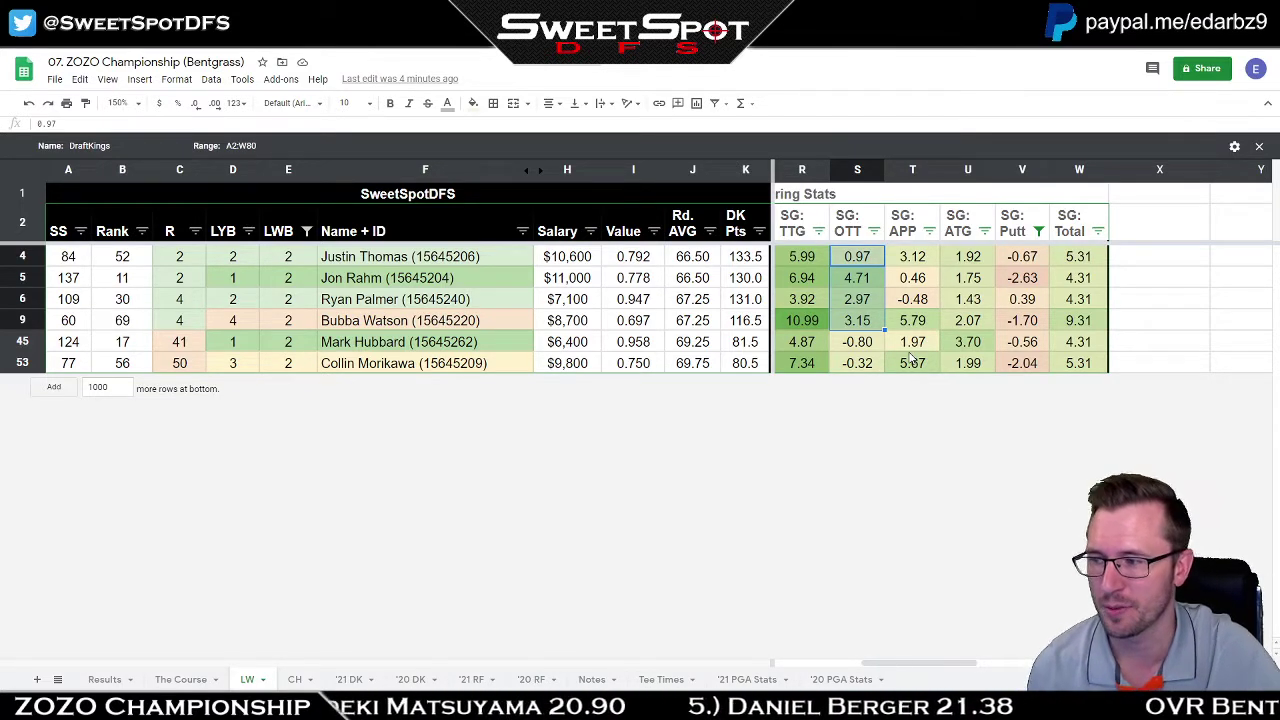
pyautogui.click(866, 263)
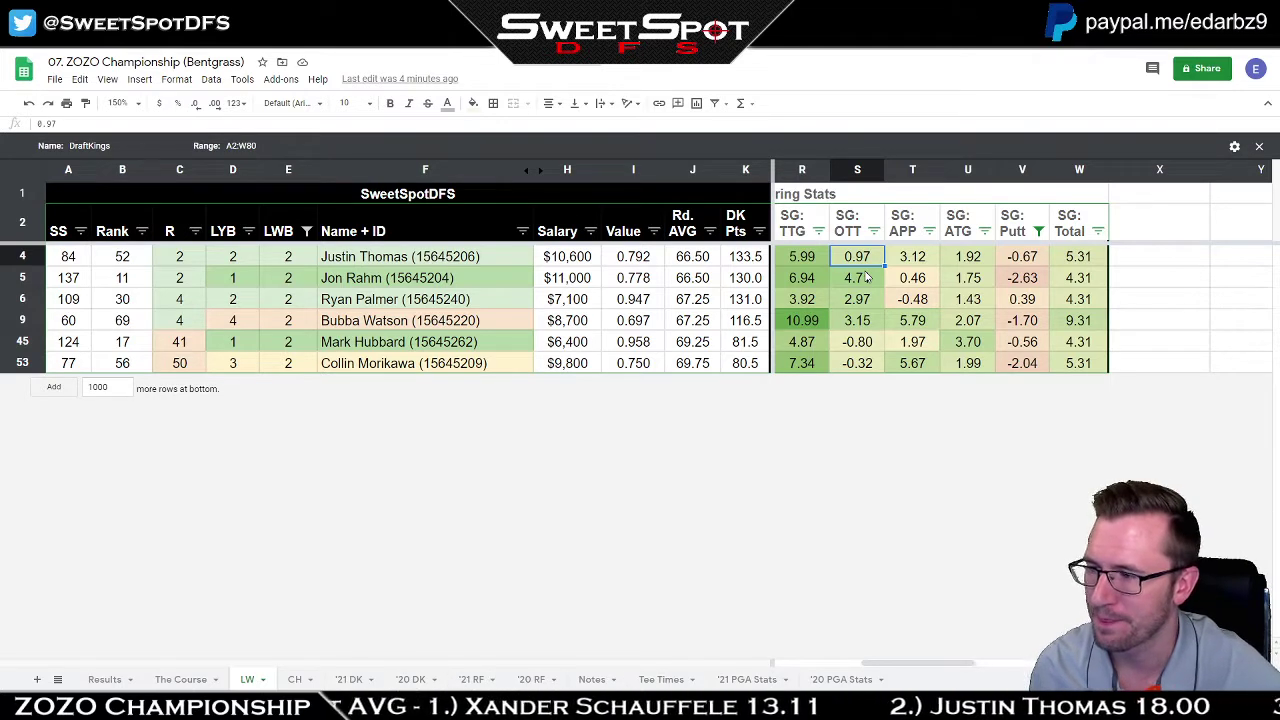
pyautogui.moveTo(866, 264); pyautogui.dragTo(869, 321)
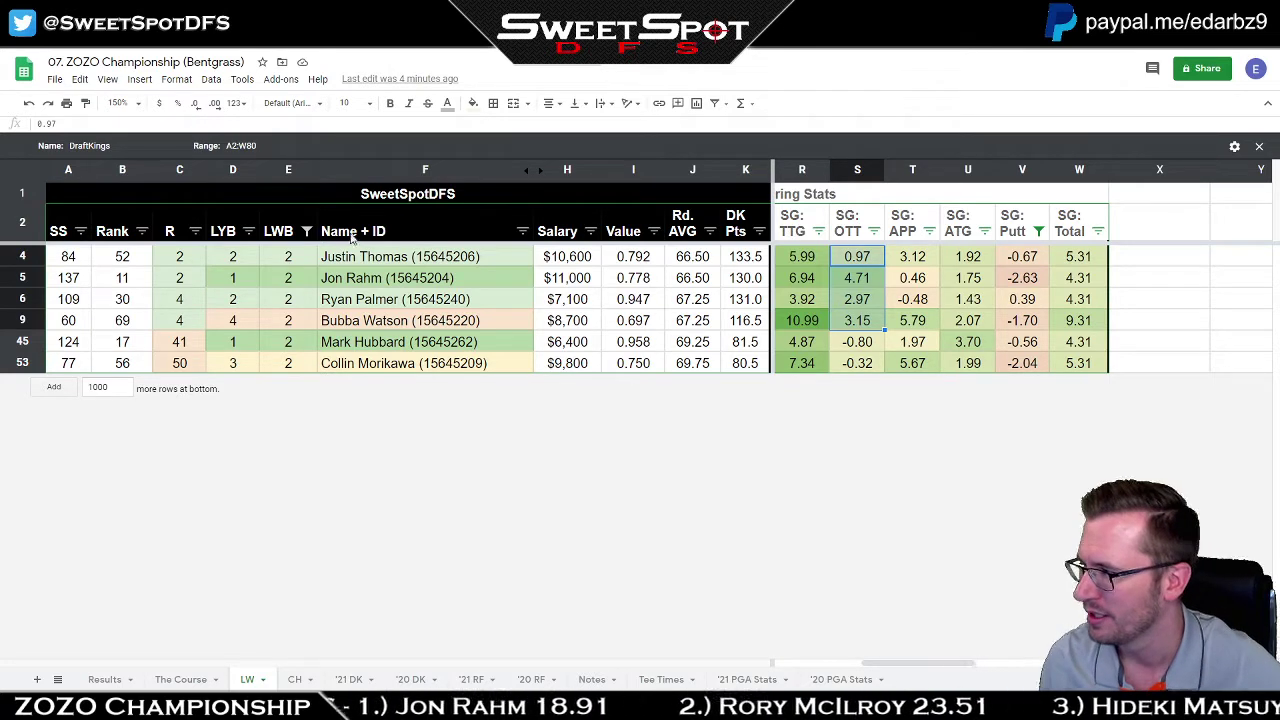
# Remove the condition filter from SG: Putt by setting it to None, and sort the list by R in ascending order (A → Z).
pyautogui.click(1039, 231)
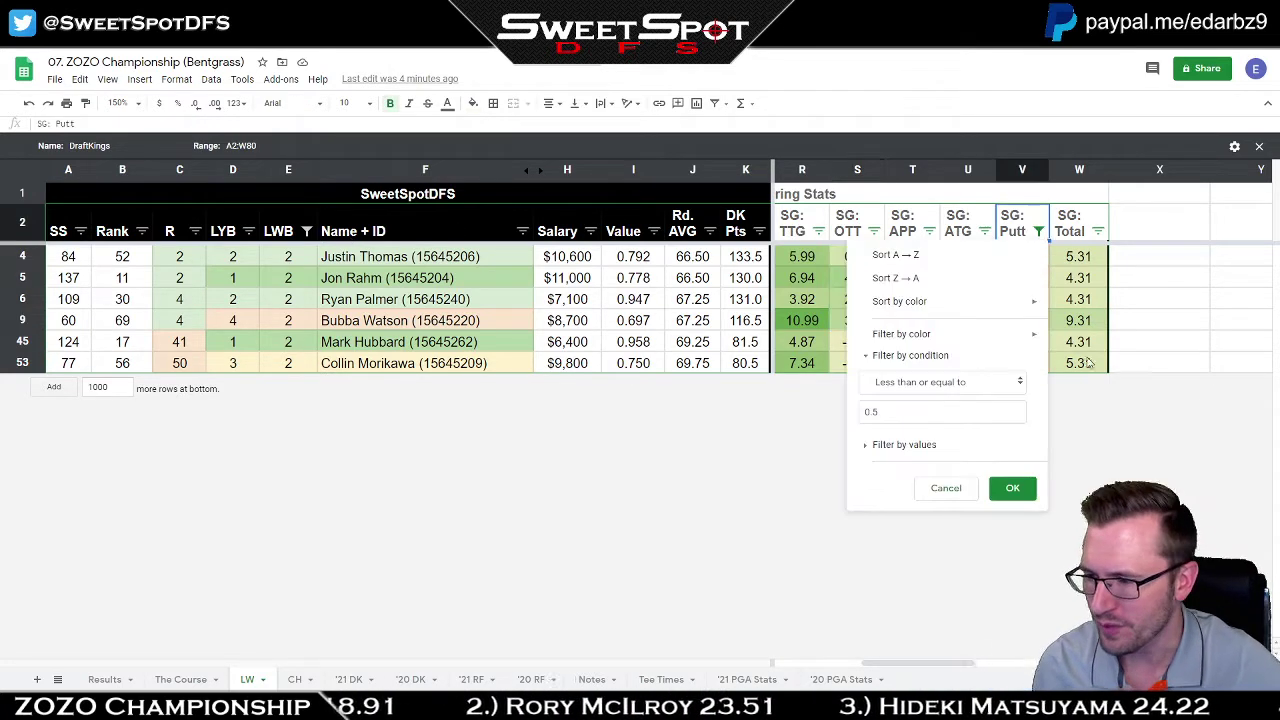
pyautogui.click(952, 384)
pyautogui.click(930, 66)
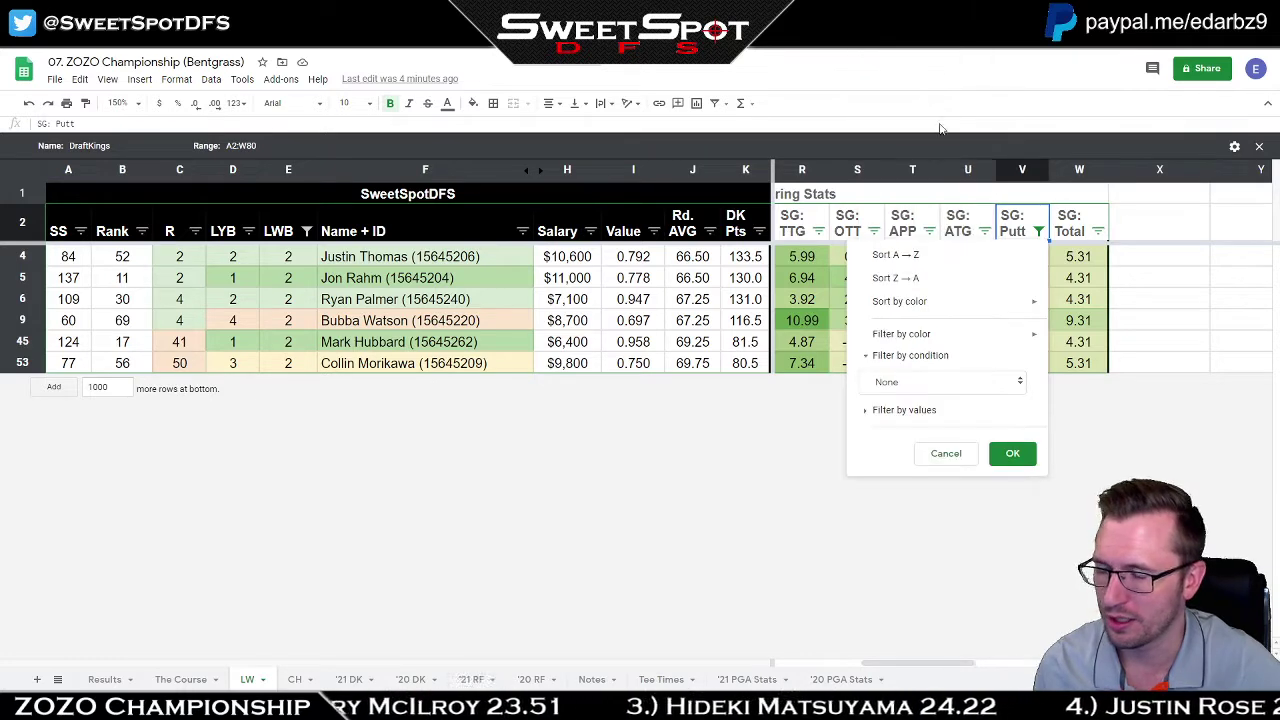
pyautogui.click(1012, 488)
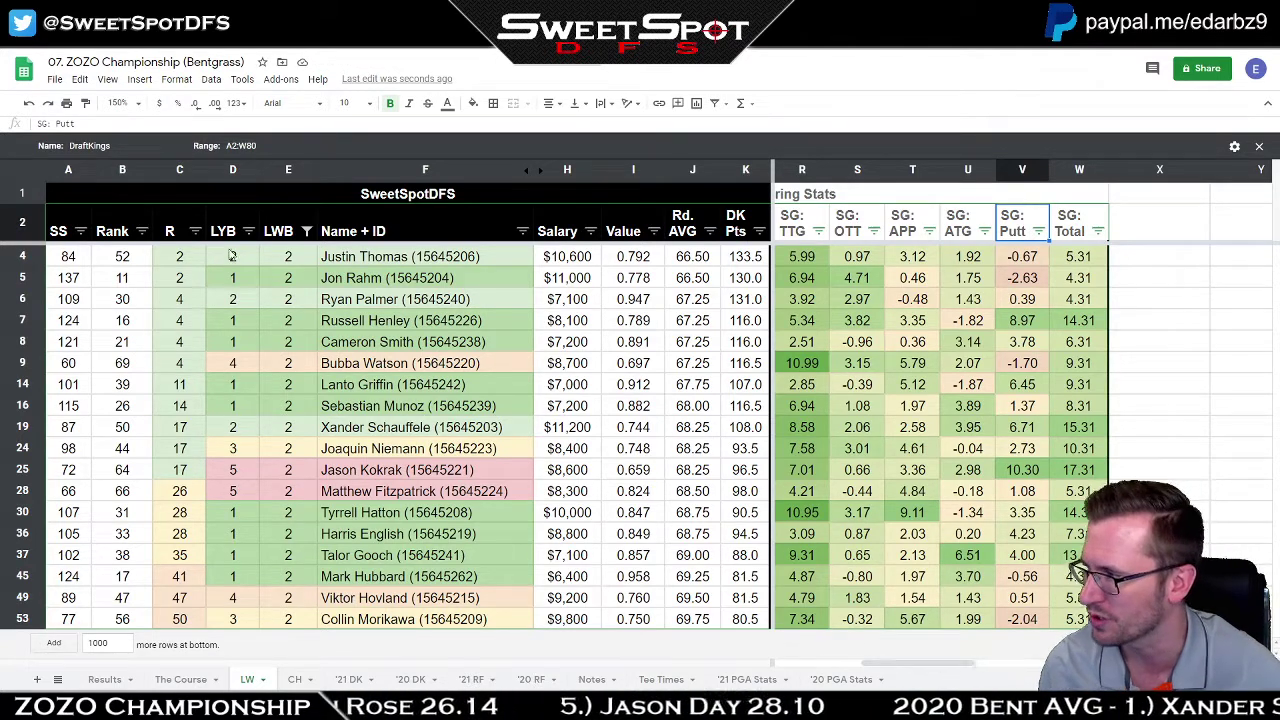
pyautogui.click(195, 231)
pyautogui.click(148, 265)
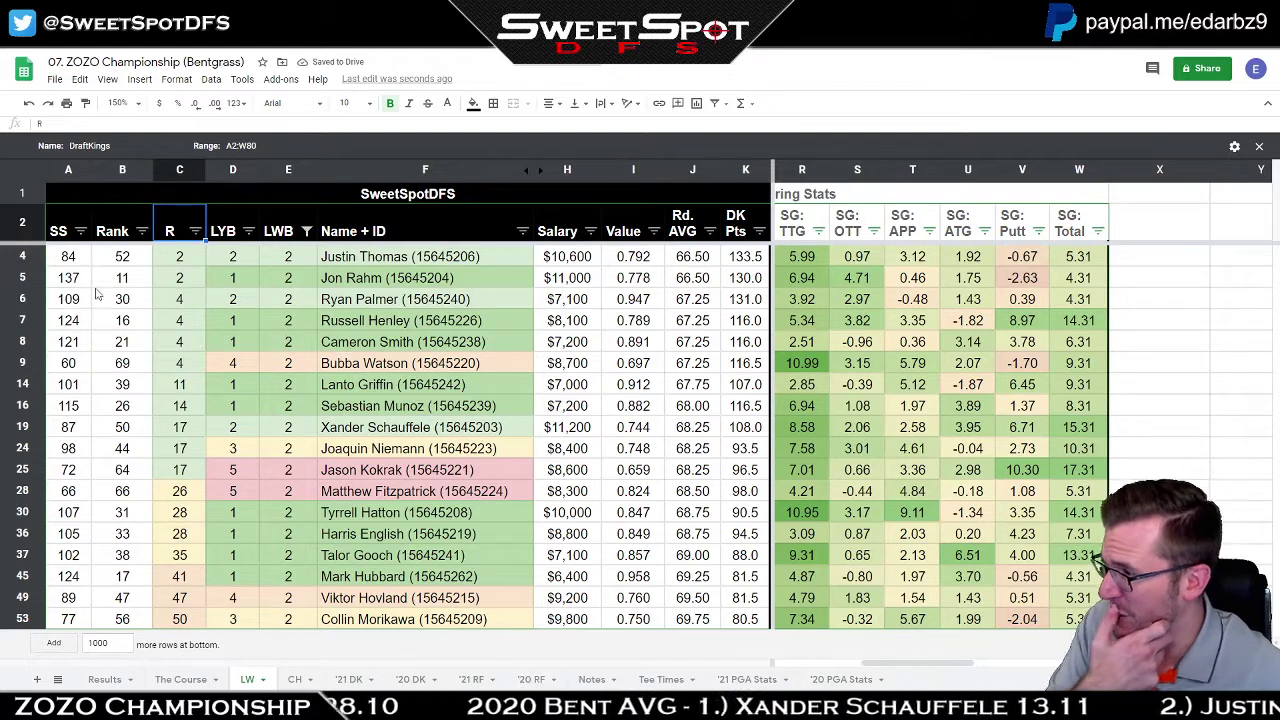
# Review the SG: ATG values from Bubba Watson up to Justin Thomas, plus Russell Henley's SG: ATG and SG: Putt.
pyautogui.click(983, 366)
pyautogui.hotkey('shift', 'Up')
pyautogui.hotkey('shift', 'Up')
pyautogui.hotkey('shift', 'Up')
pyautogui.hotkey('shift', 'Up')
pyautogui.hotkey('shift', 'Up')
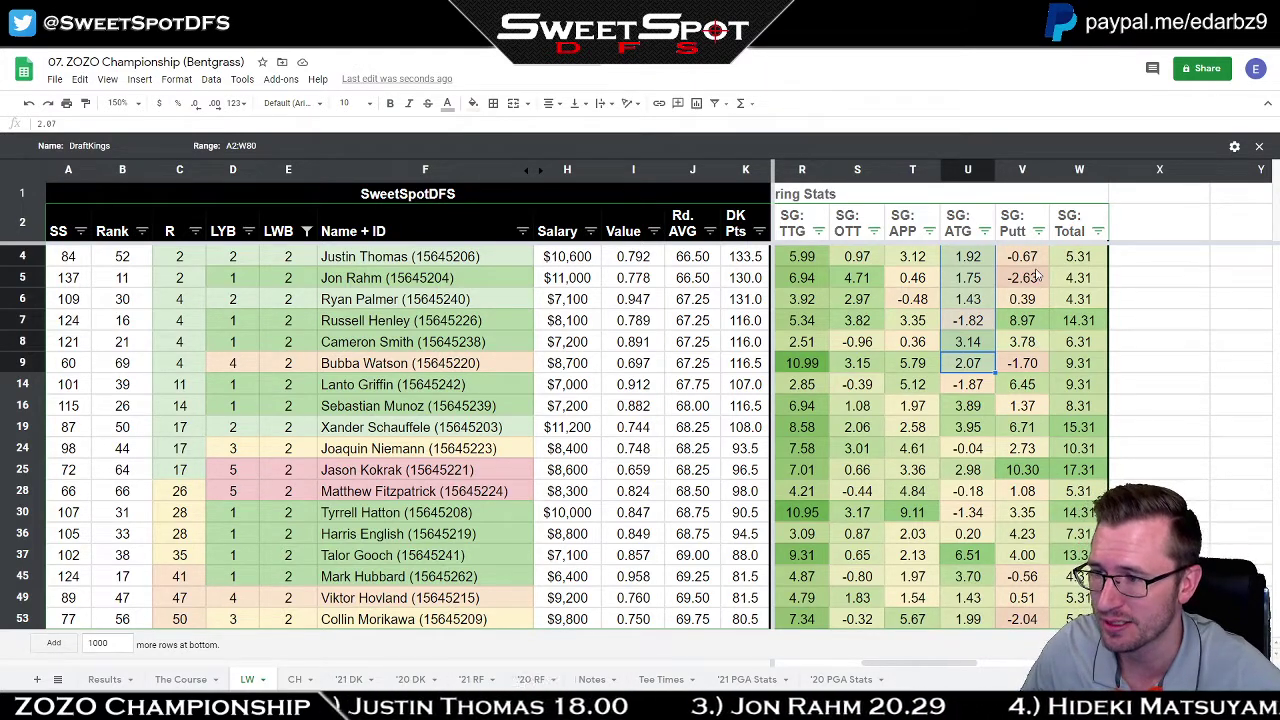
pyautogui.click(975, 326)
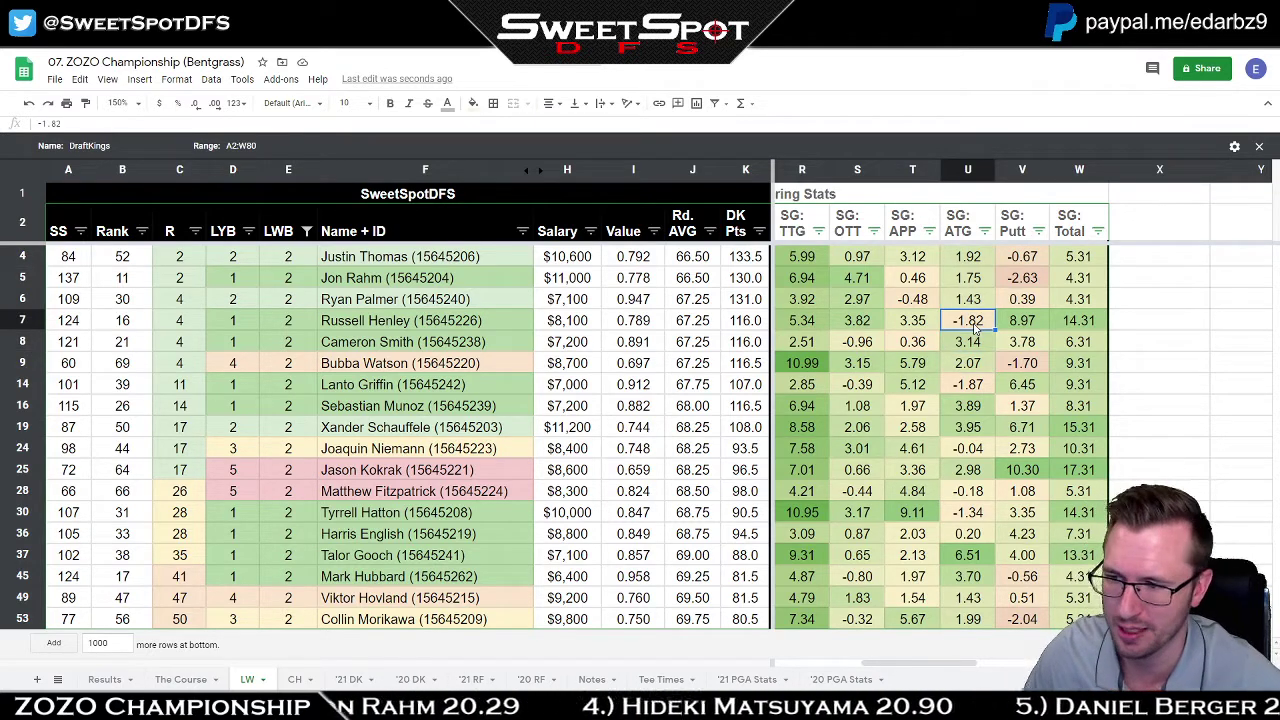
pyautogui.click(1016, 328)
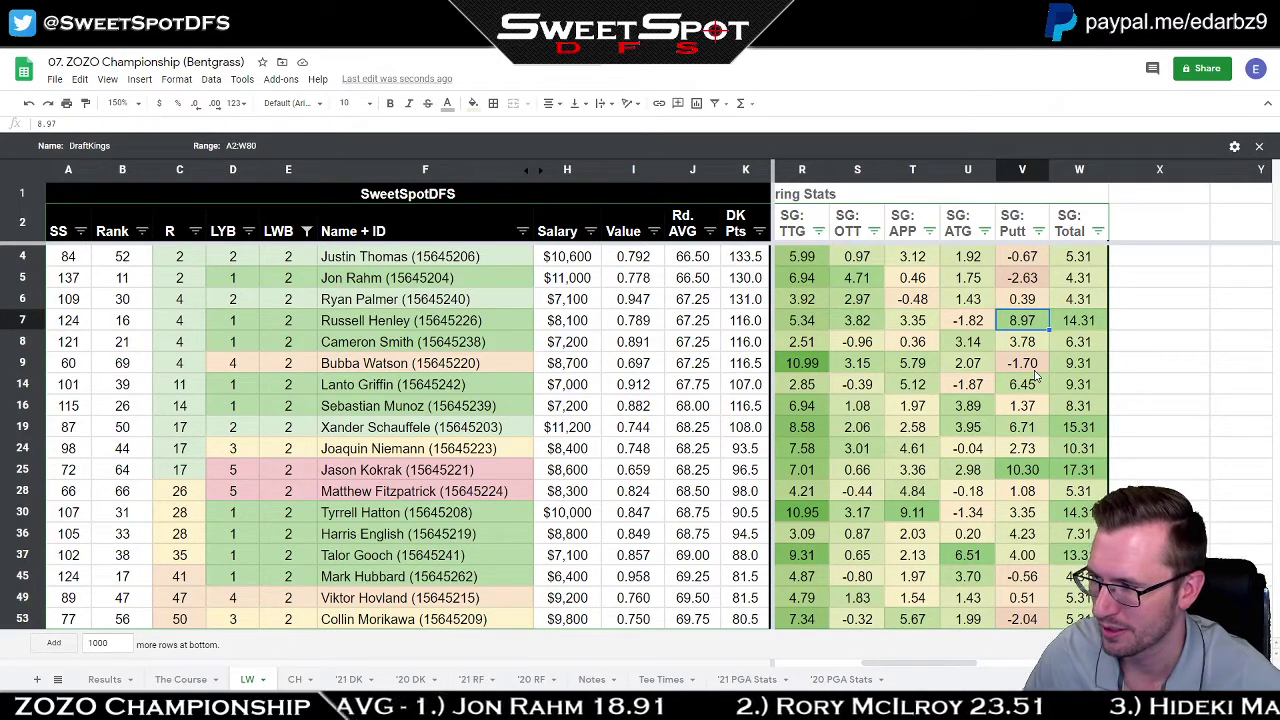
# Change the LWB filter to show only golfers in last-week bucket 3 instead of bucket 2.
pyautogui.click(306, 231)
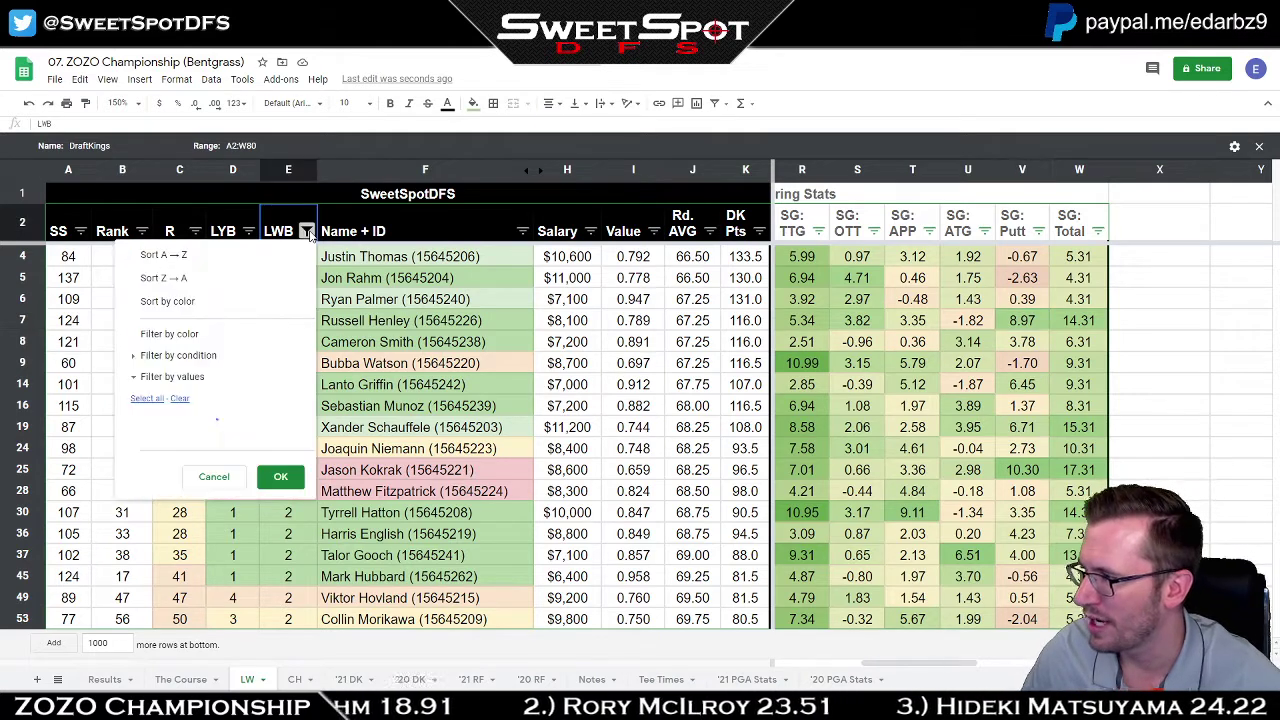
pyautogui.click(186, 460)
pyautogui.click(180, 518)
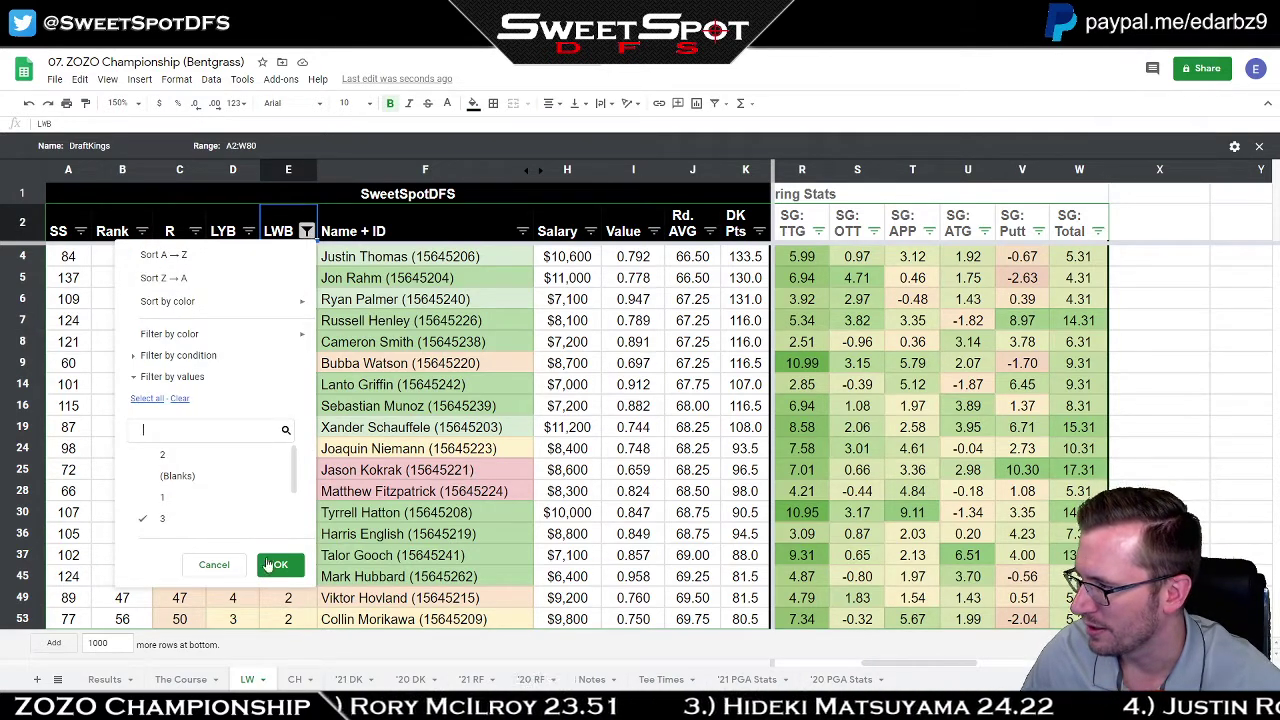
pyautogui.click(281, 564)
# Review the bucket 3 golfers, the names from Daniel Berger up to Patrick Cantlay, Rory McIlroy's SG: ATG, and the last-week scoring columns.
pyautogui.moveTo(470, 262); pyautogui.dragTo(468, 618)
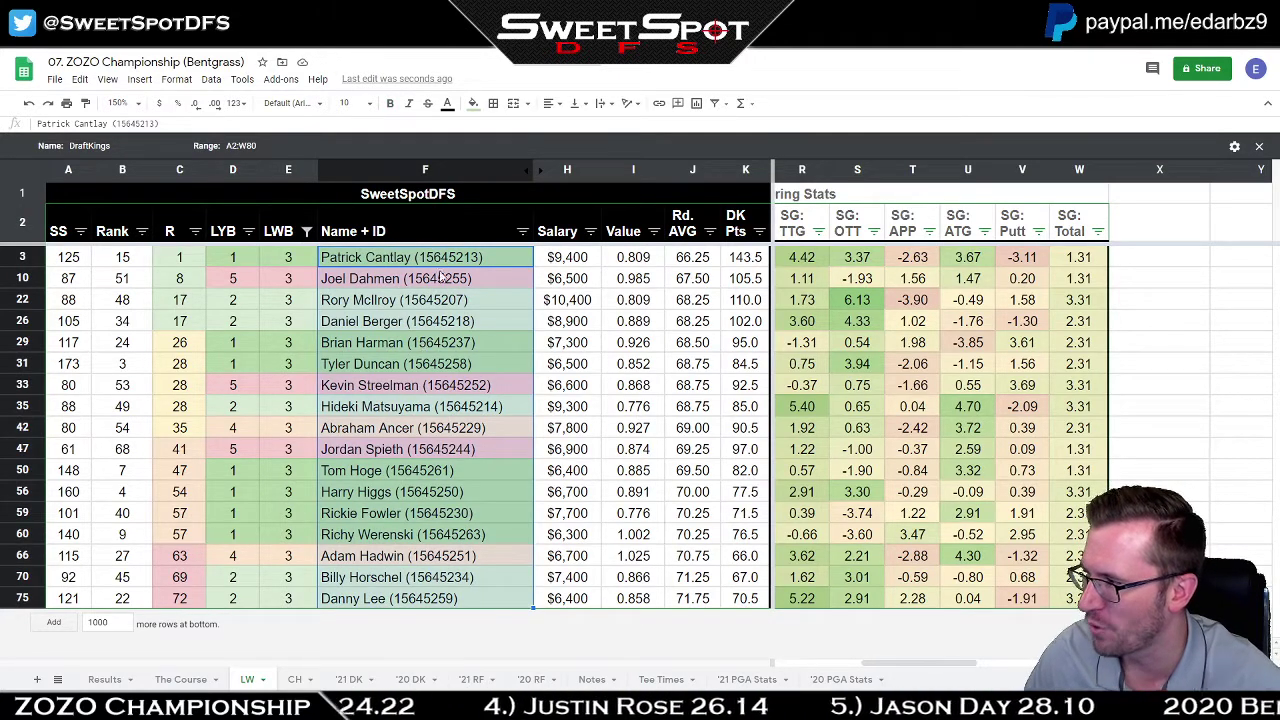
pyautogui.moveTo(465, 264)
pyautogui.mouseDown()
pyautogui.moveTo(471, 290)
pyautogui.moveTo(472, 263)
pyautogui.mouseUp()
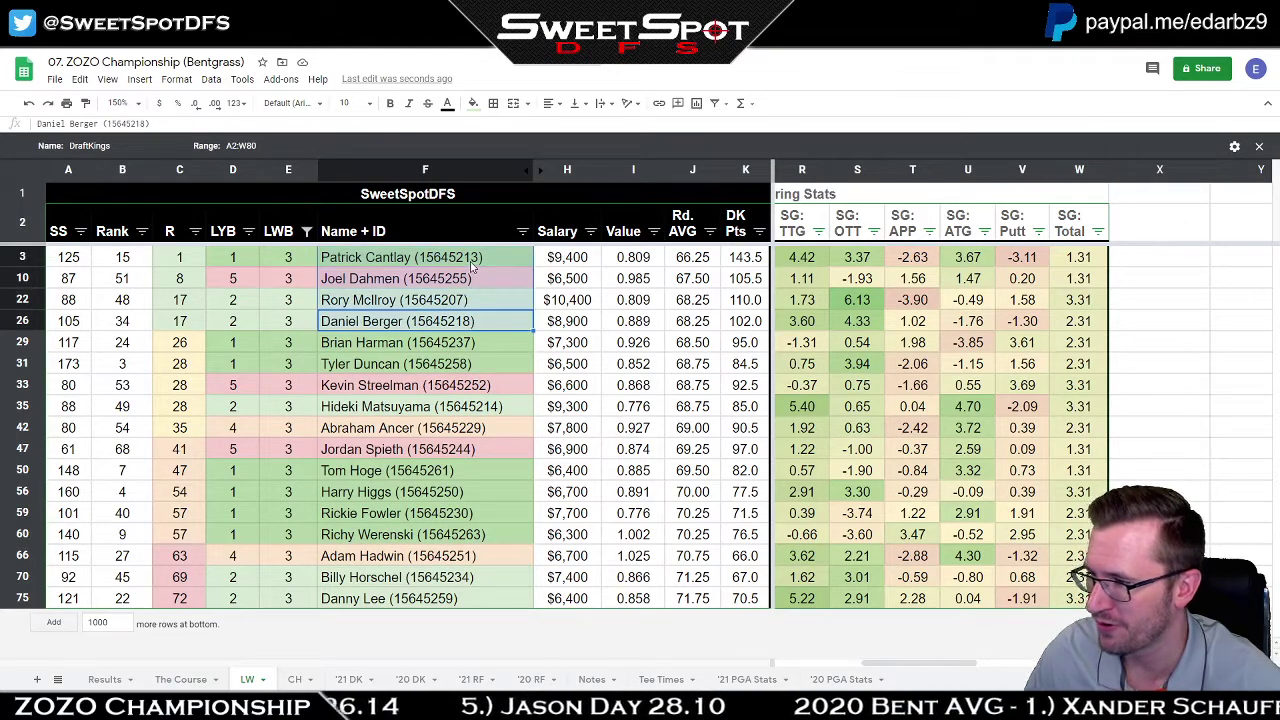
pyautogui.click(968, 306)
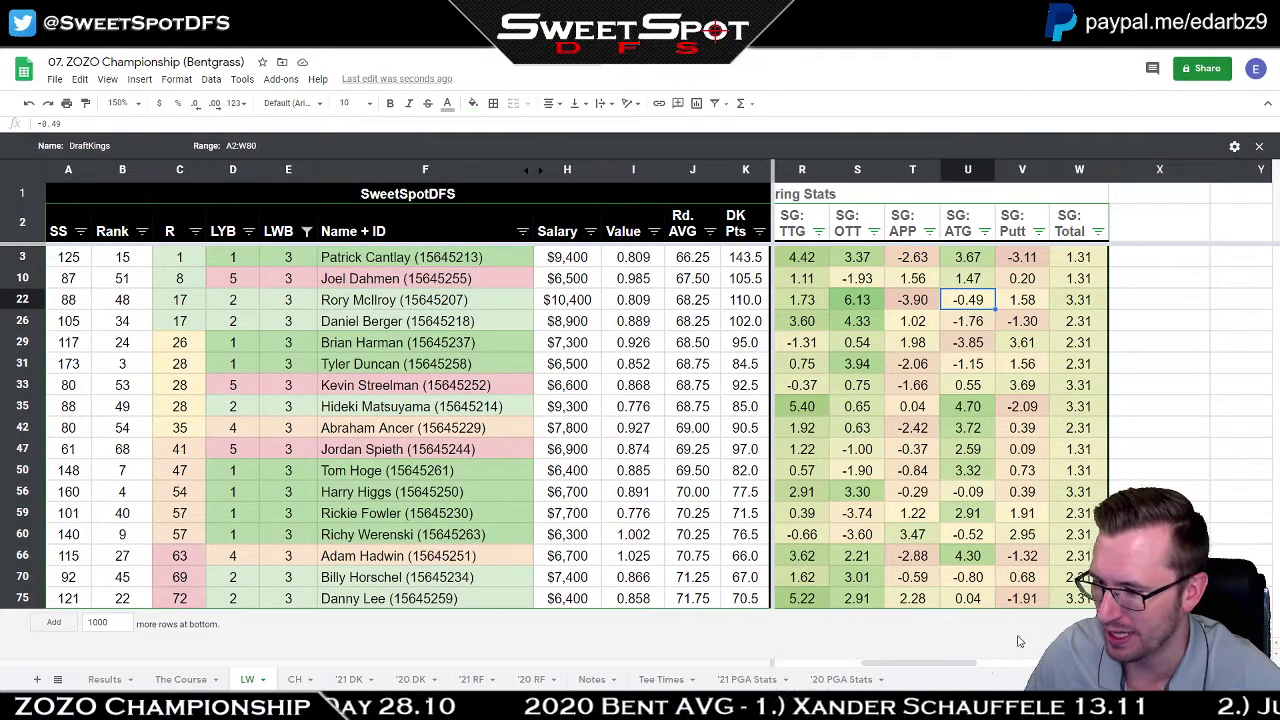
pyautogui.moveTo(958, 668); pyautogui.dragTo(853, 679)
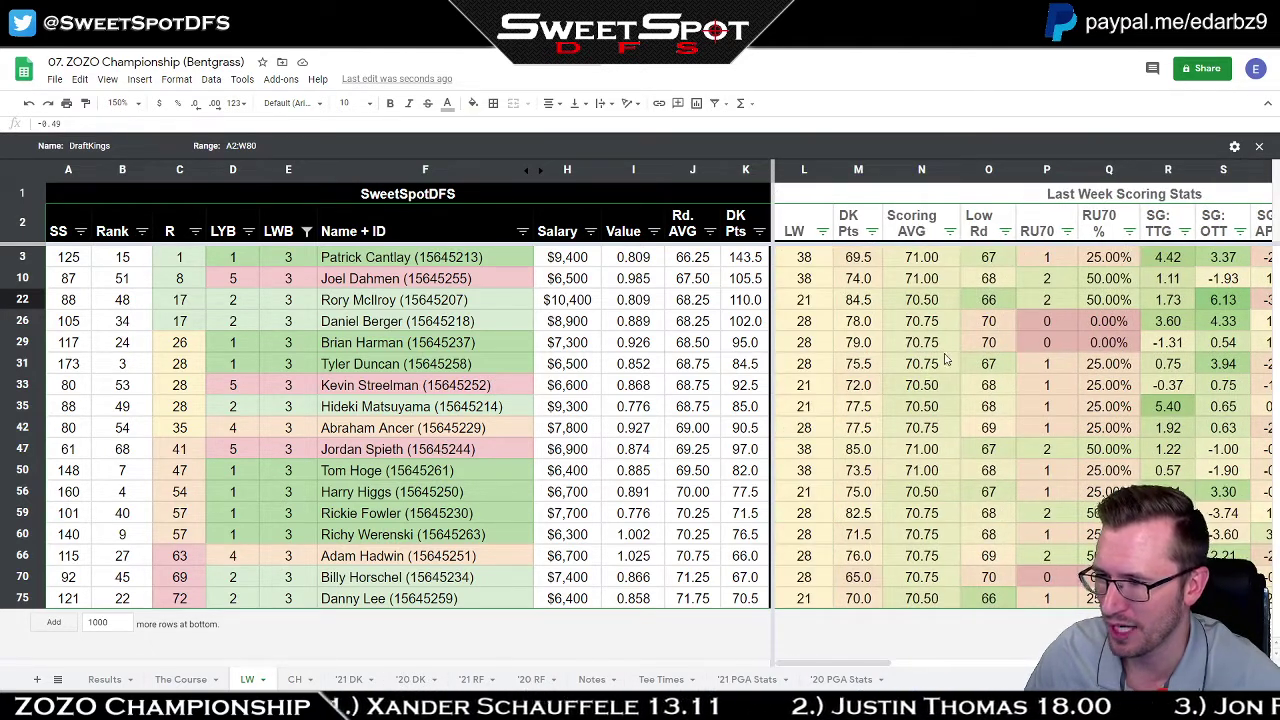
# Review the bucket 3 golfers' Scoring AVG, LW and Low Rd to RU70 % values, plus Rory McIlroy's SG: ATG and Jordan Spieth's SG: Putt.
pyautogui.moveTo(938, 262); pyautogui.dragTo(932, 600)
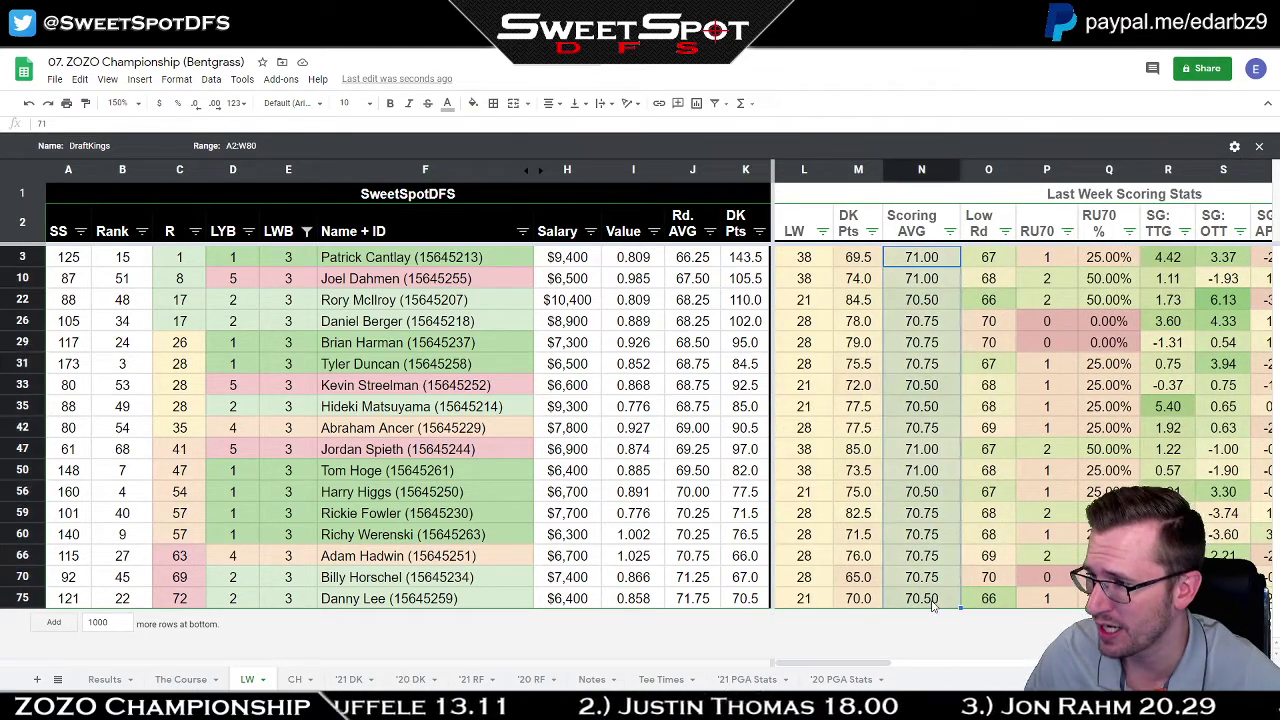
pyautogui.moveTo(812, 262); pyautogui.dragTo(815, 660)
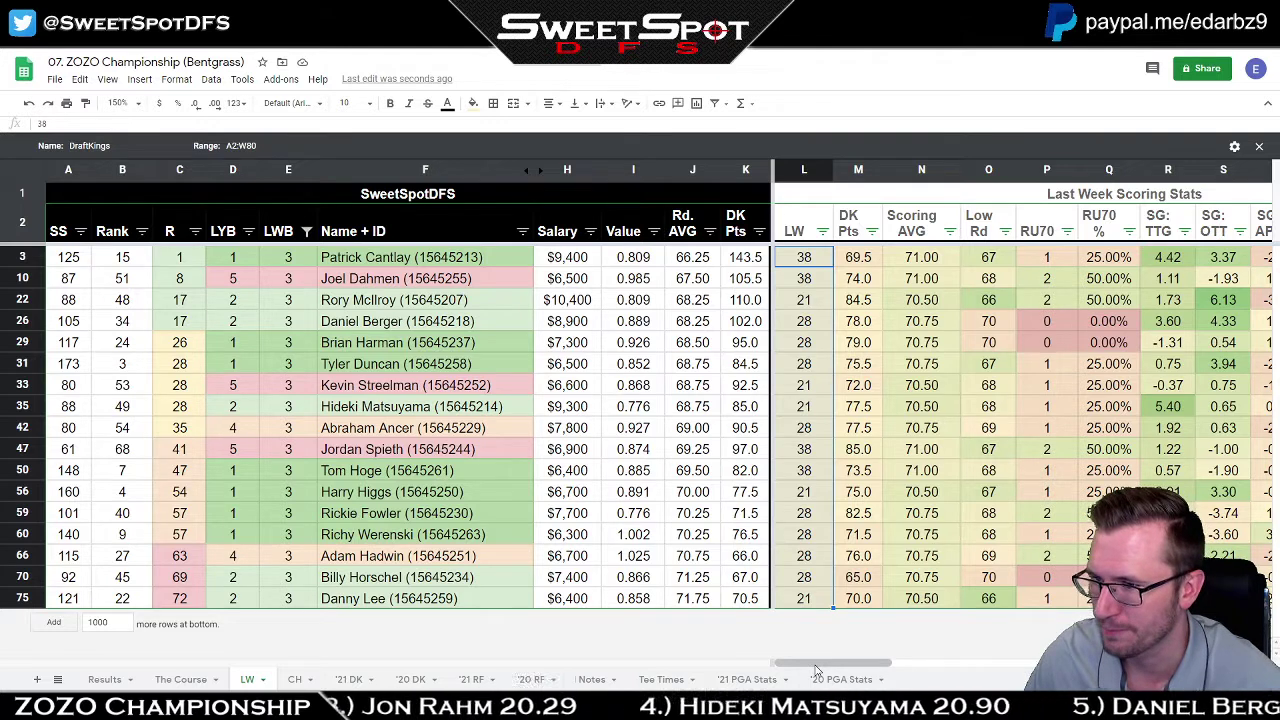
pyautogui.moveTo(815, 664)
pyautogui.mouseDown()
pyautogui.moveTo(844, 666)
pyautogui.moveTo(820, 665)
pyautogui.mouseUp()
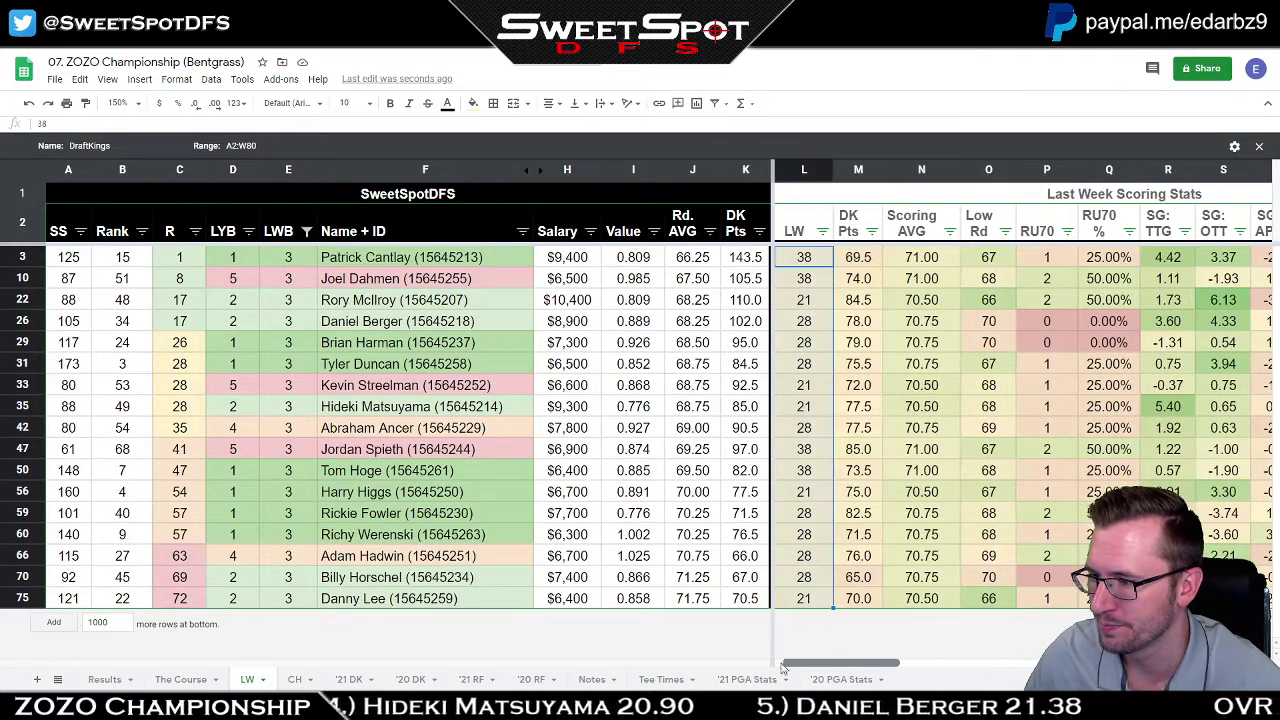
pyautogui.click(1005, 231)
pyautogui.click(1155, 325)
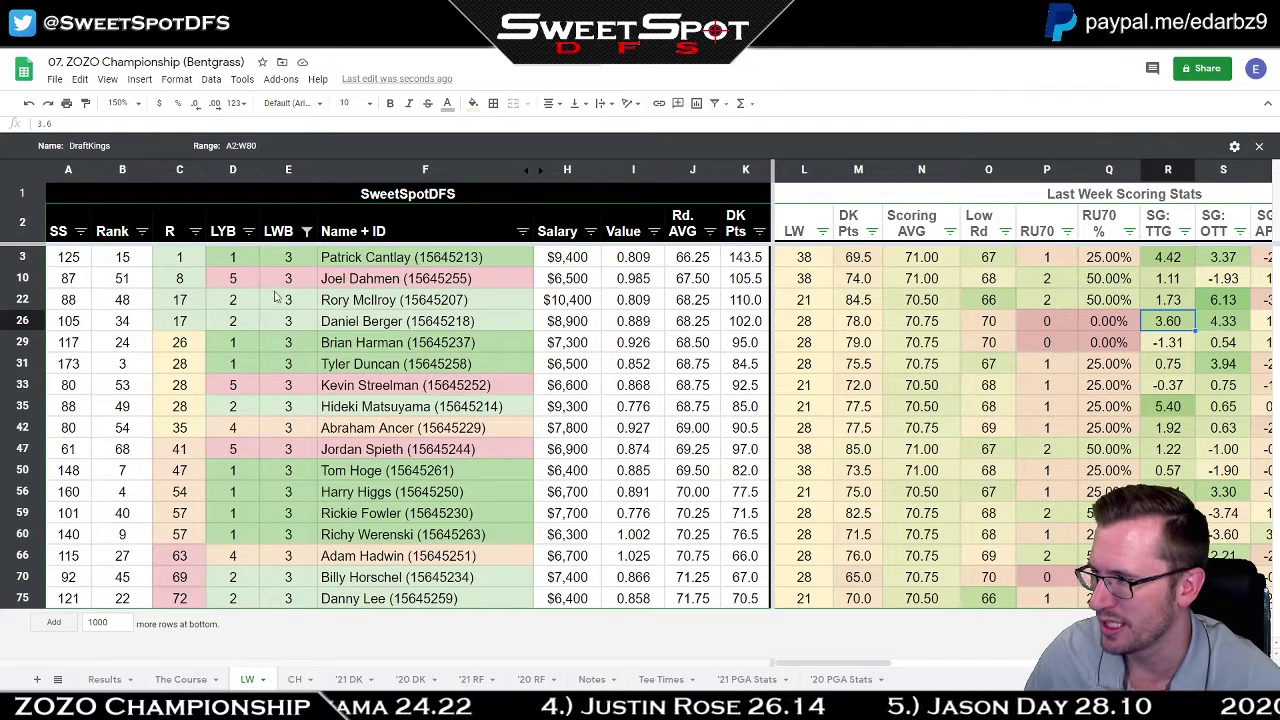
pyautogui.click(996, 262)
pyautogui.keyDown('shift'); pyautogui.click(1108, 342); pyautogui.keyUp('shift')
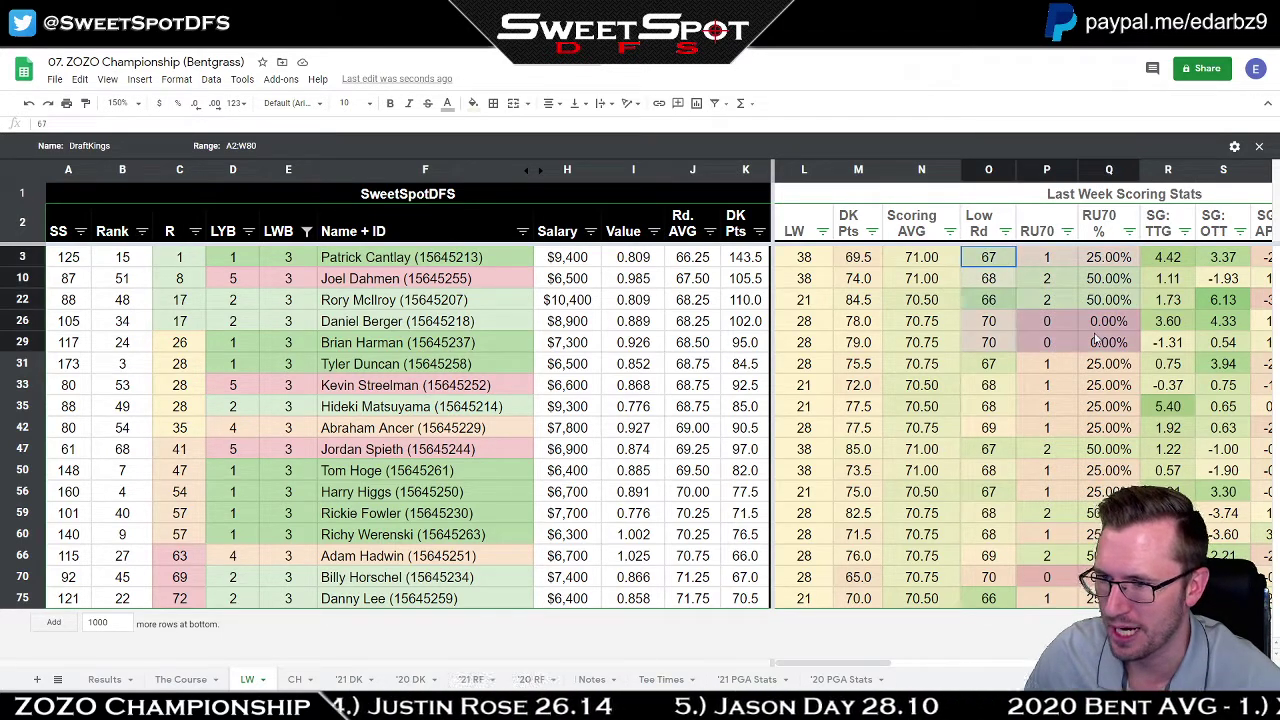
pyautogui.moveTo(812, 666); pyautogui.dragTo(900, 666)
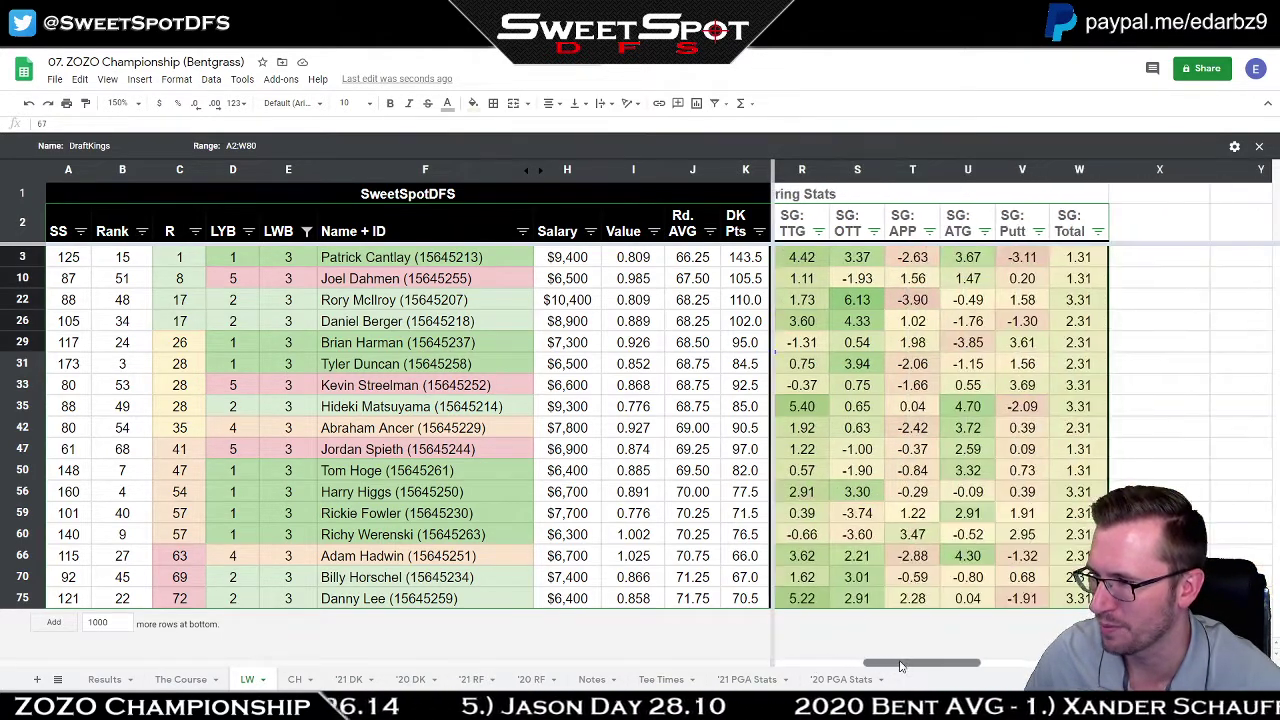
pyautogui.click(957, 297)
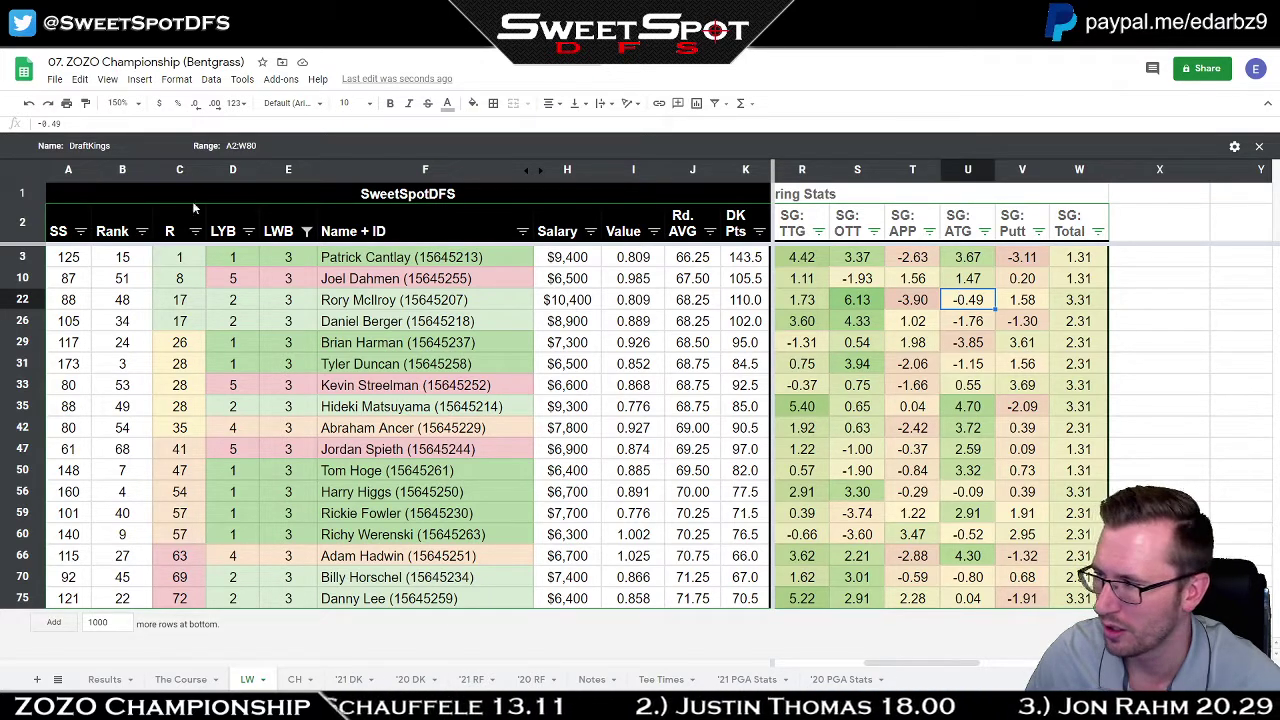
pyautogui.click(1028, 451)
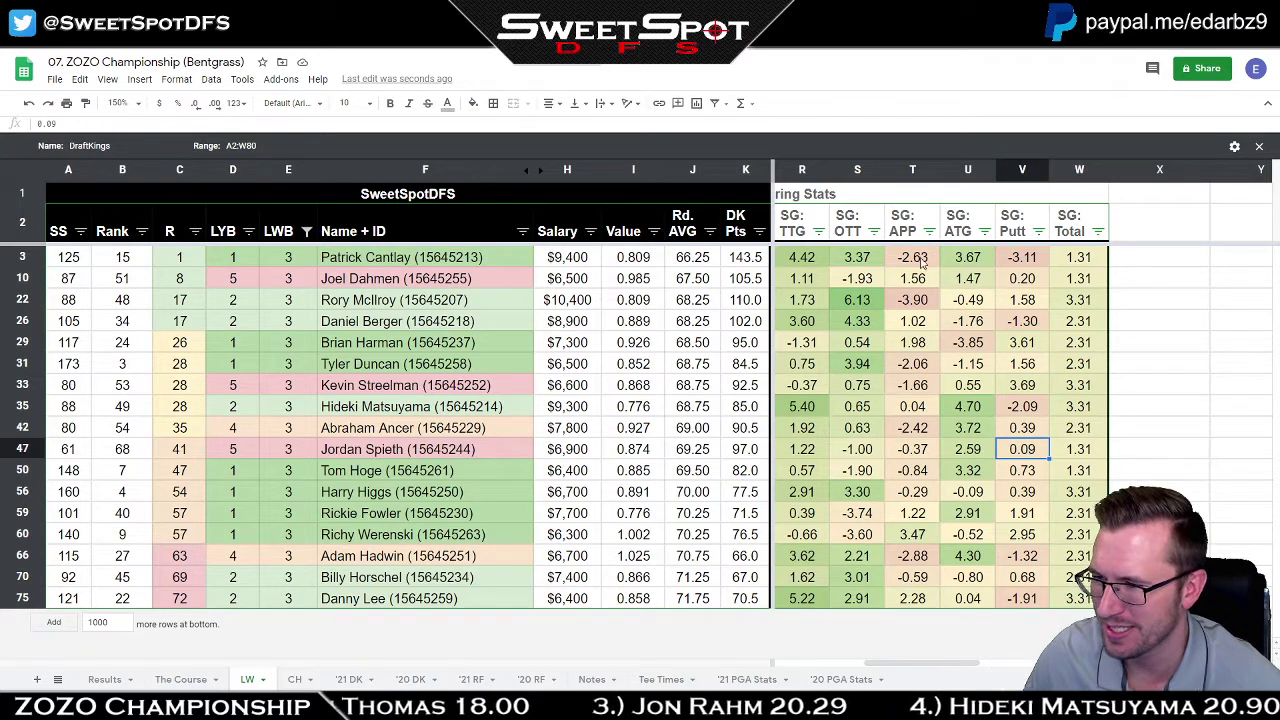
# Sort the list by SG: OTT in descending order (Z → A), and review Daniel Berger's and Rory McIlroy's strokes-gained stats.
pyautogui.click(873, 231)
pyautogui.click(780, 279)
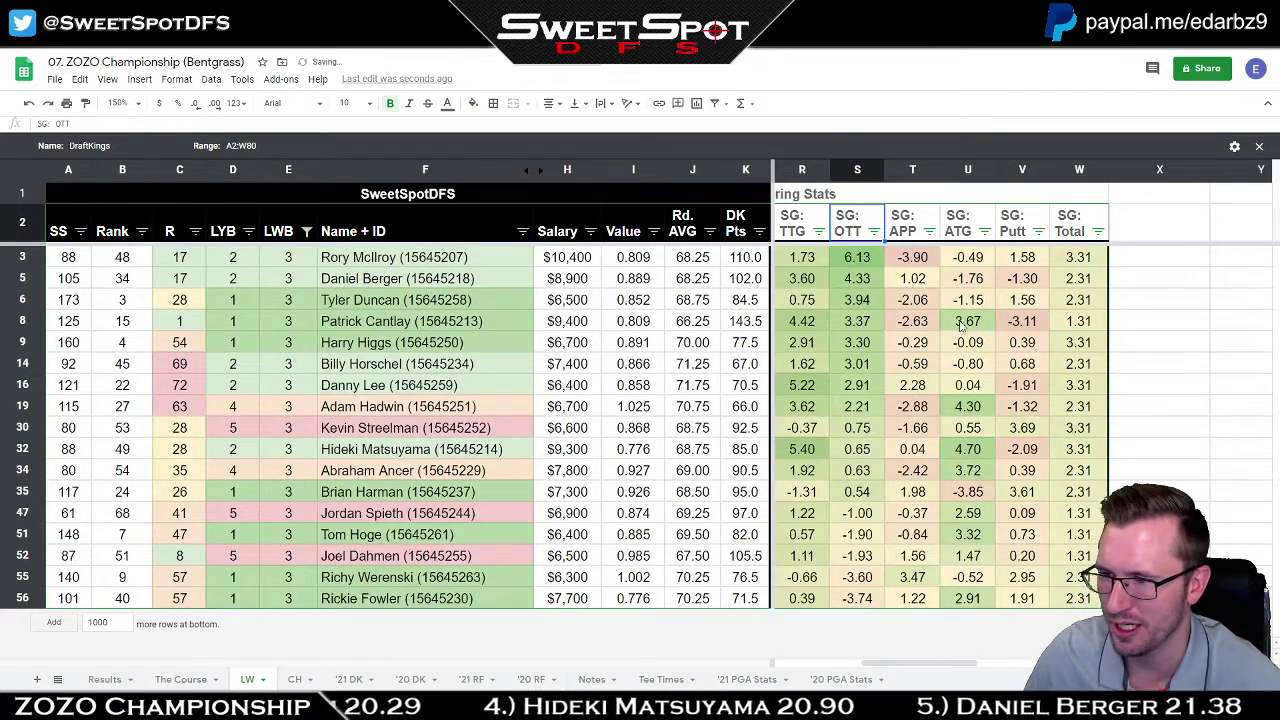
pyautogui.moveTo(1030, 283); pyautogui.dragTo(870, 287)
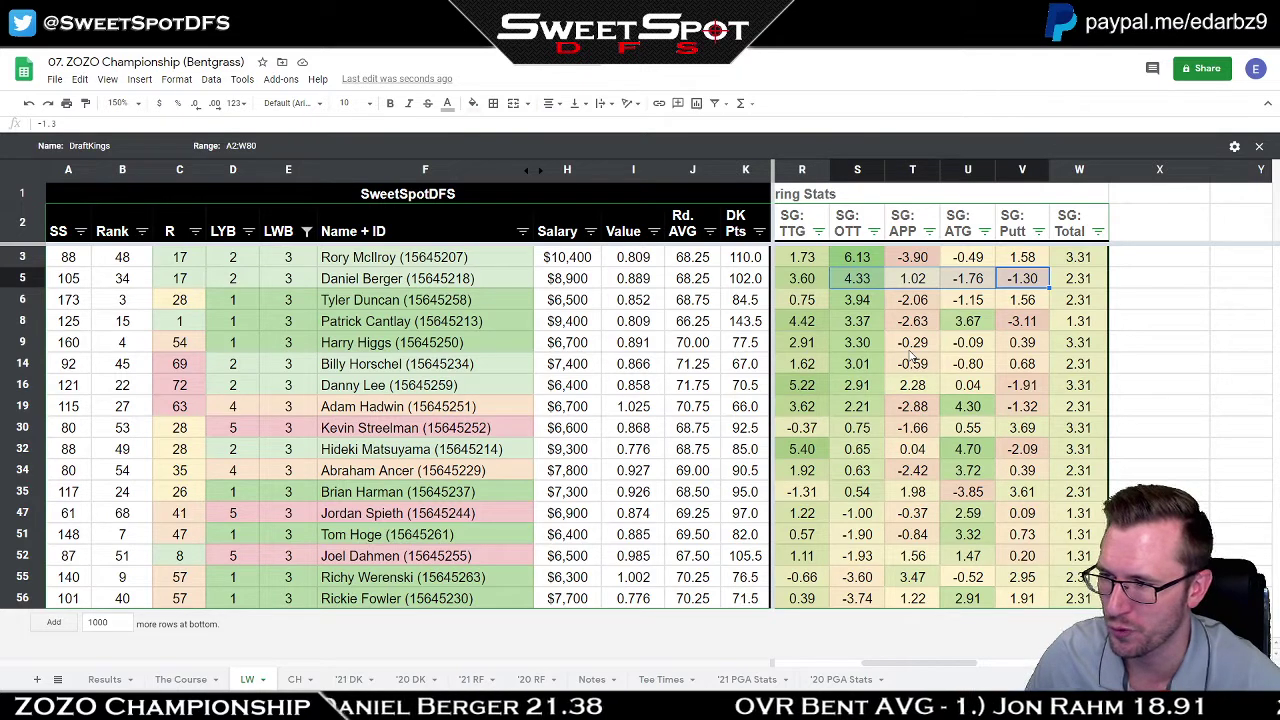
pyautogui.click(1036, 258)
pyautogui.moveTo(866, 283); pyautogui.dragTo(1040, 283)
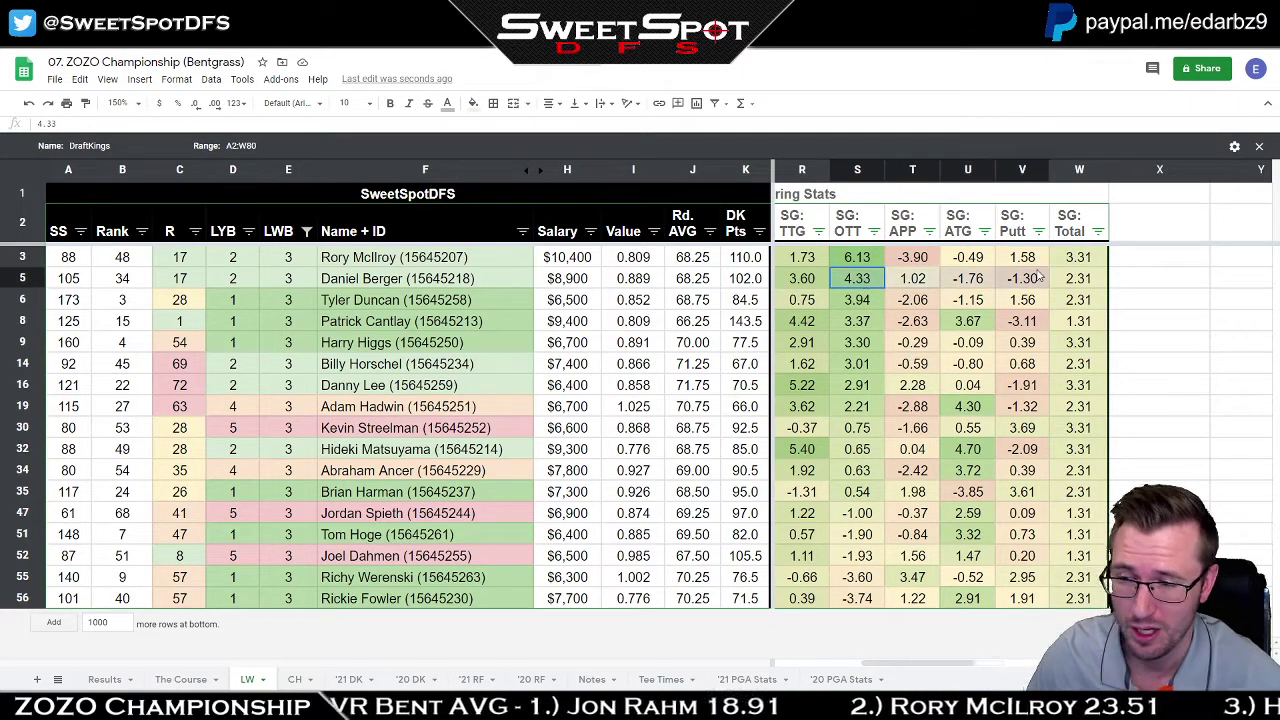
pyautogui.click(995, 320)
pyautogui.click(914, 250)
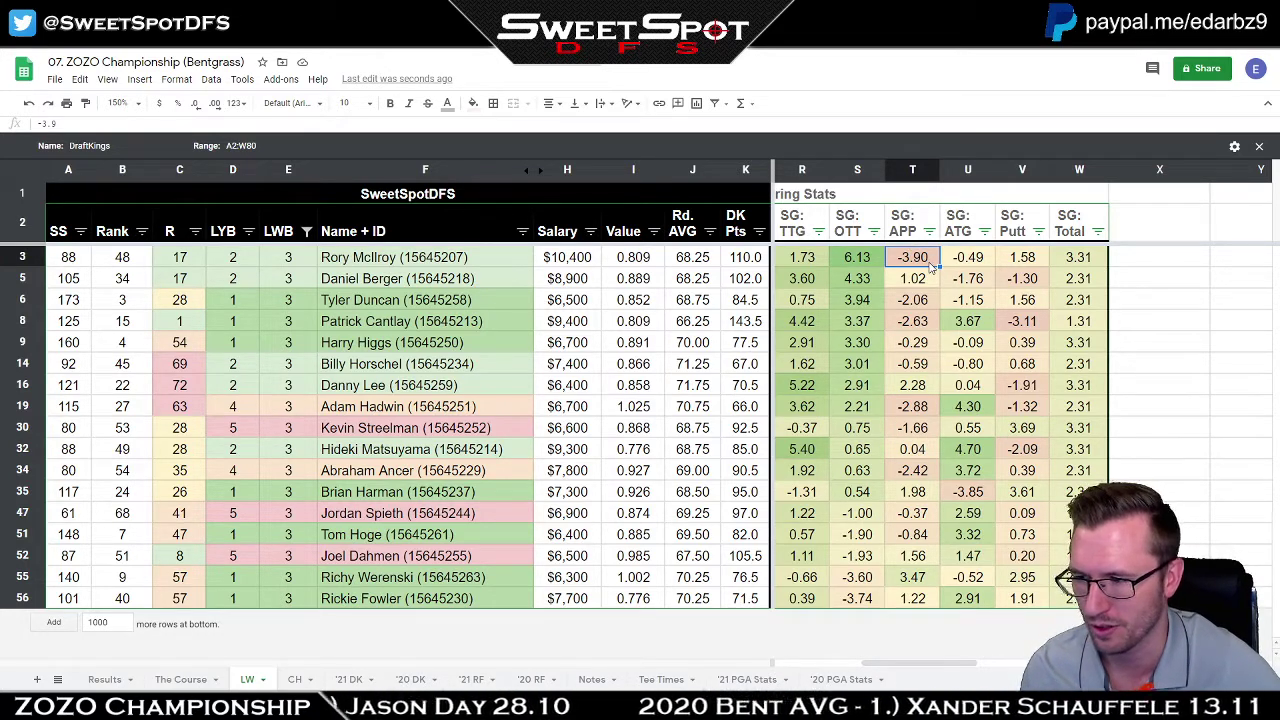
pyautogui.click(848, 280)
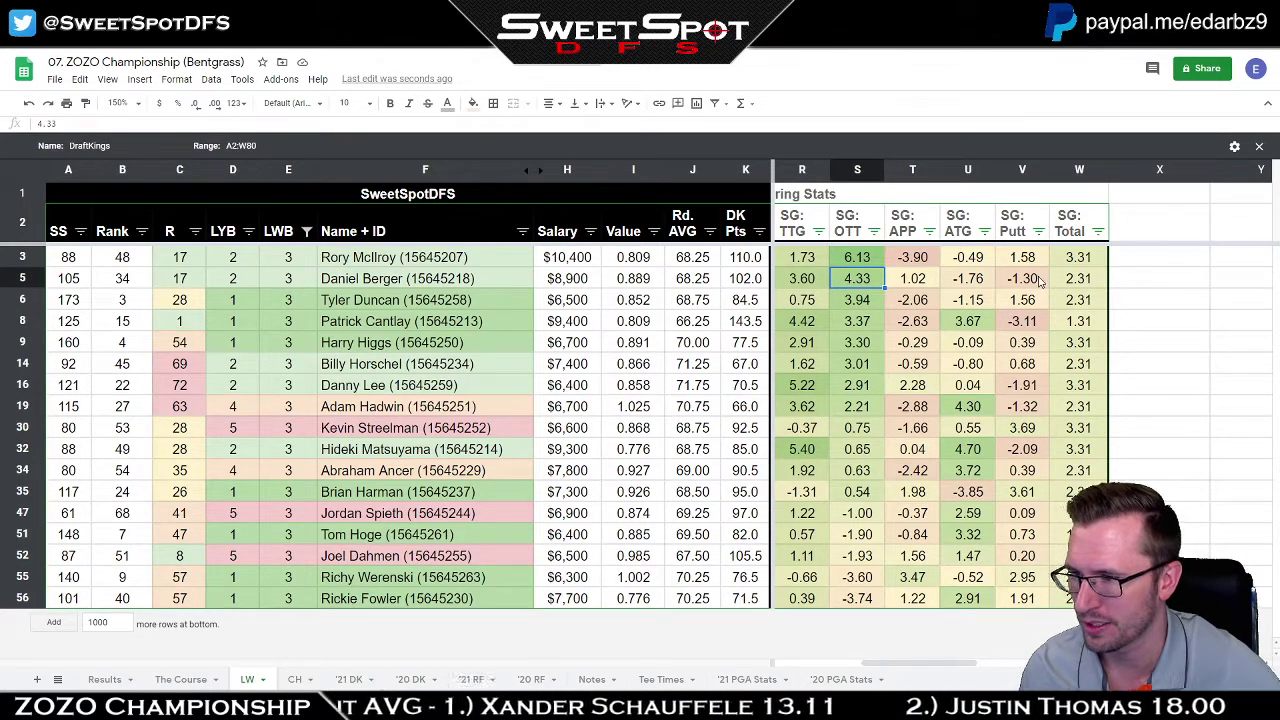
# Highlight Daniel Berger's row from R across to SG: Putt to review his result against last week's stats.
pyautogui.click(172, 286)
pyautogui.hscroll(-5, 601, 287)
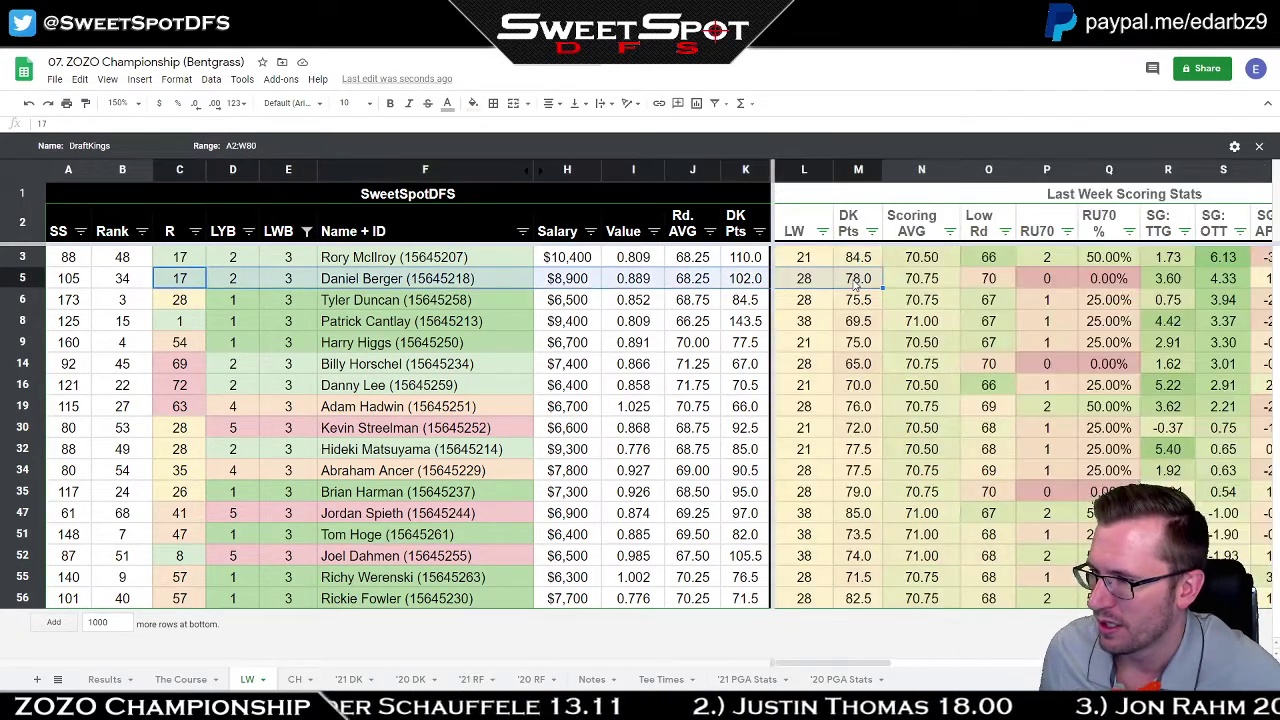
pyautogui.click(803, 598)
pyautogui.moveTo(806, 670); pyautogui.dragTo(898, 666)
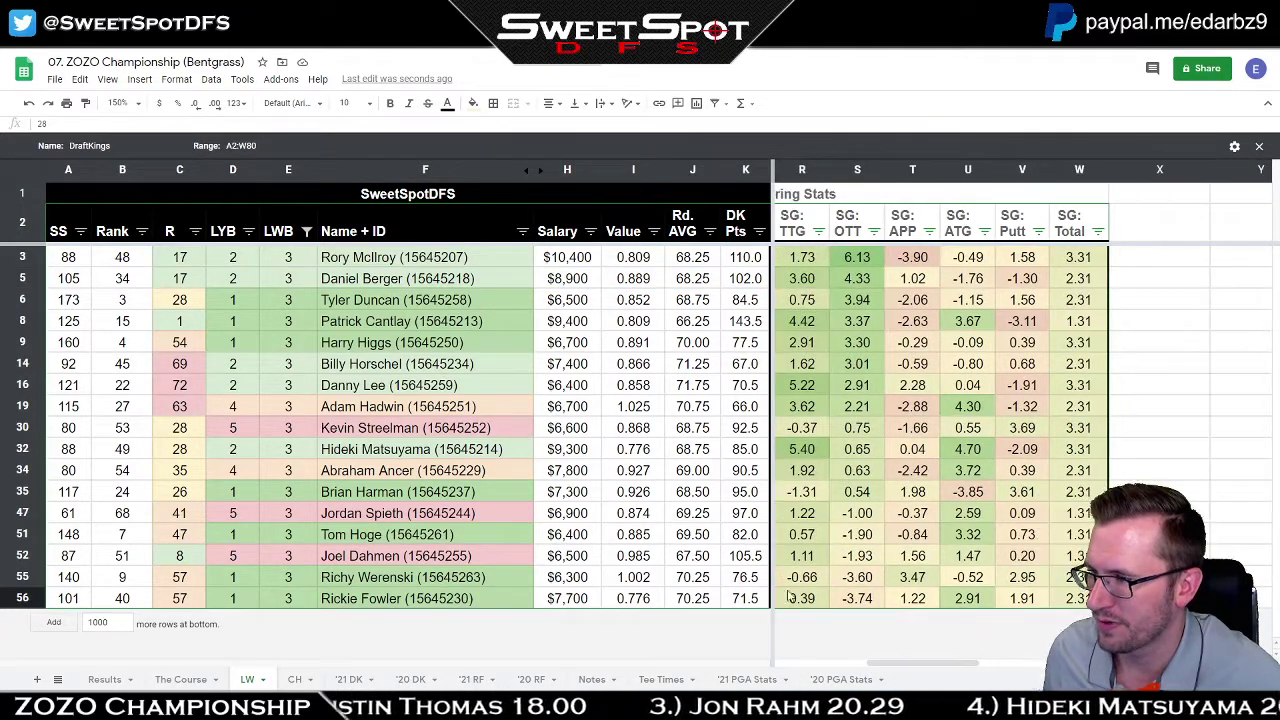
pyautogui.click(175, 280)
pyautogui.keyDown('shift'); pyautogui.click(1020, 278); pyautogui.keyUp('shift')
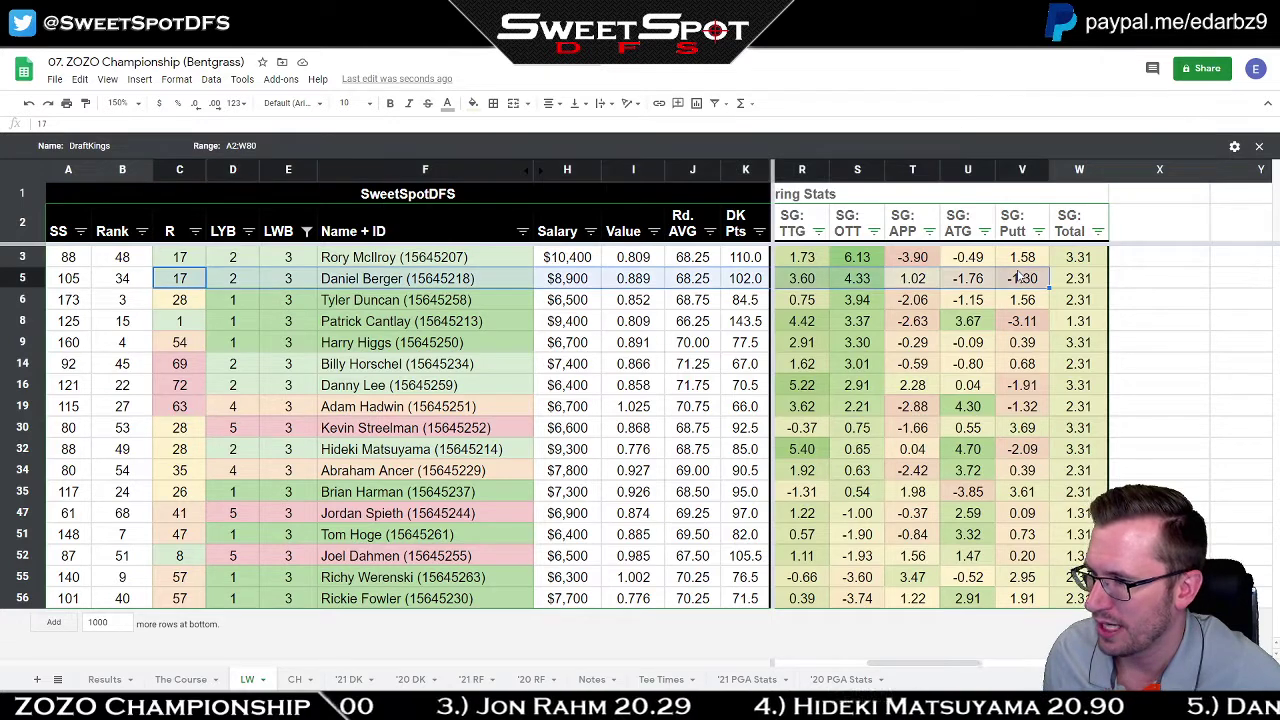
# Highlight the R and SG: Putt cells together for Patrick Cantlay, Daniel Berger, Danny Lee, Adam Hadwin and Hideki Matsuyama to compare them.
pyautogui.click(178, 328)
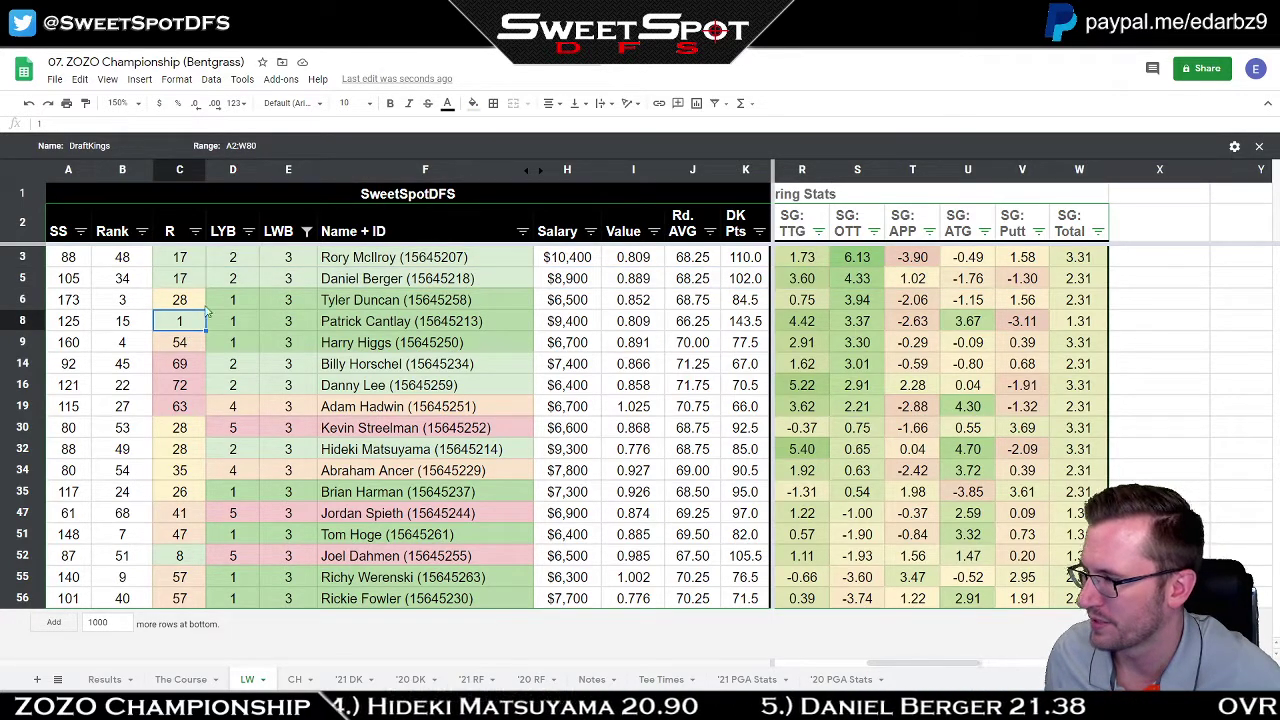
pyautogui.click(290, 325)
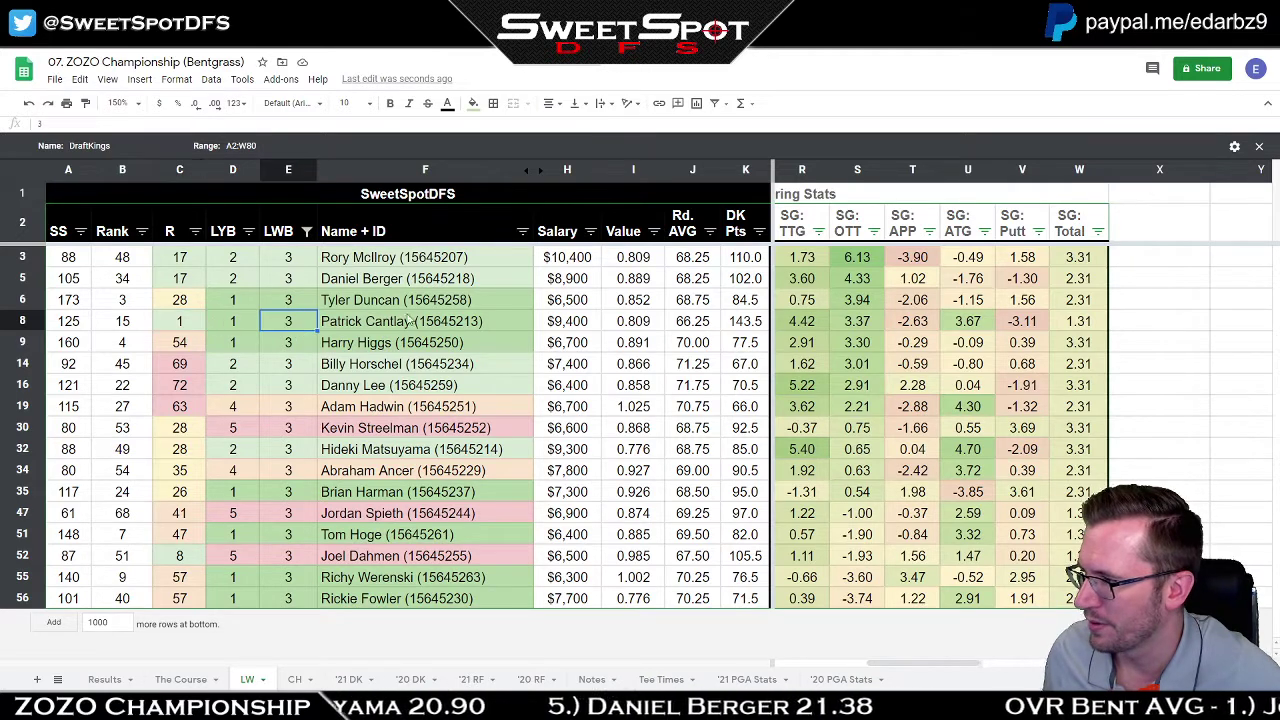
pyautogui.keyDown('ctrl'); pyautogui.click(180, 320); pyautogui.keyUp('ctrl')
pyautogui.keyDown('ctrl'); pyautogui.click(1005, 321); pyautogui.keyUp('ctrl')
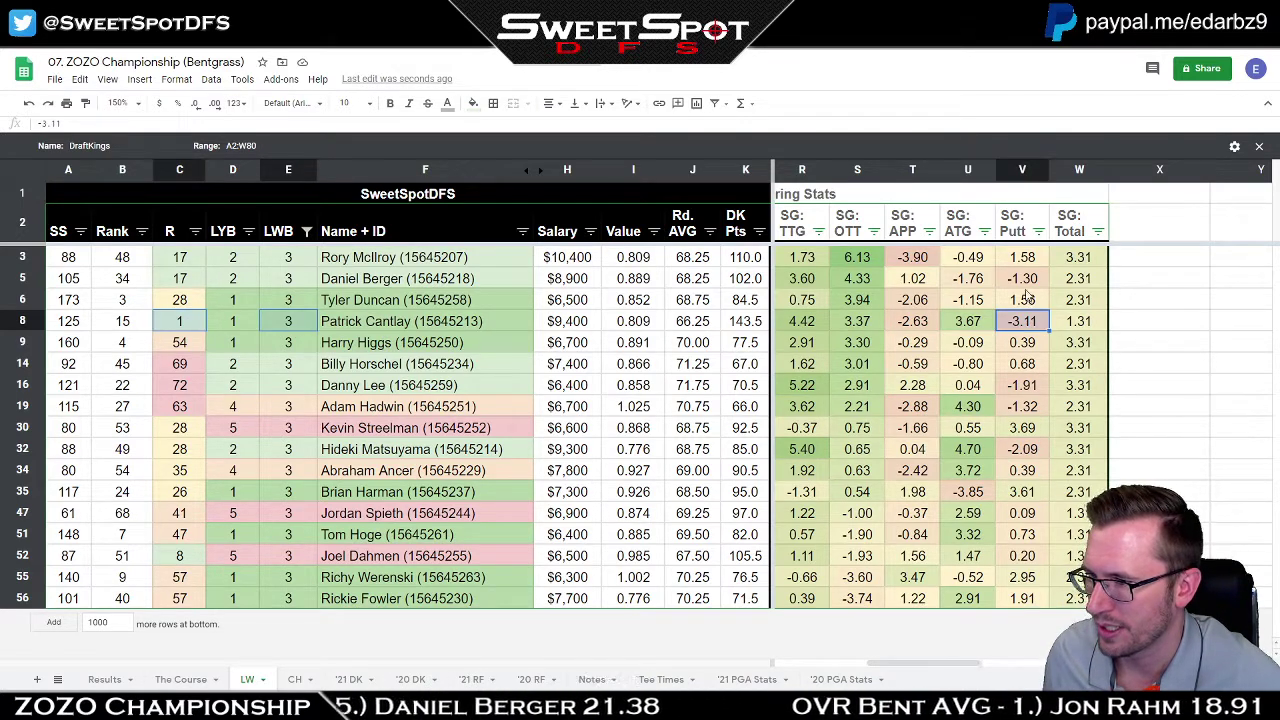
pyautogui.keyDown('ctrl'); pyautogui.click(1022, 279); pyautogui.keyUp('ctrl')
pyautogui.keyDown('ctrl'); pyautogui.click(189, 282); pyautogui.keyUp('ctrl')
pyautogui.keyDown('ctrl'); pyautogui.click(306, 322); pyautogui.keyUp('ctrl')
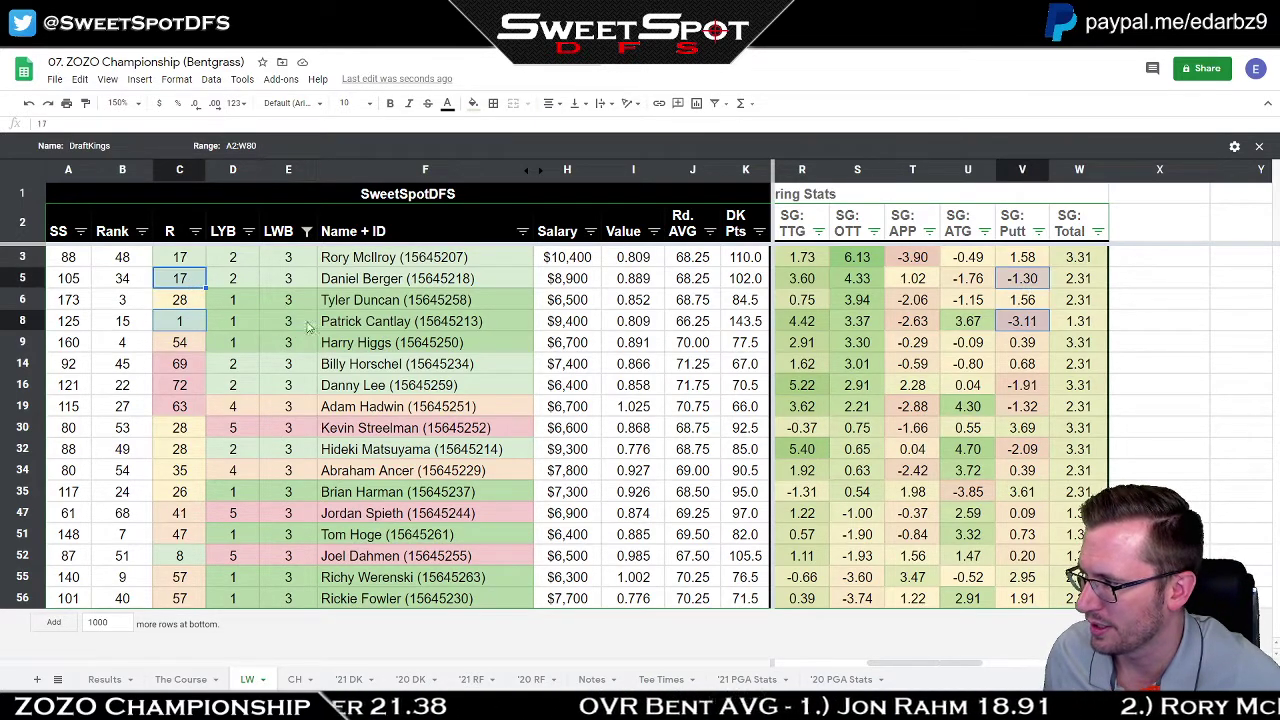
pyautogui.keyDown('ctrl'); pyautogui.click(1033, 390); pyautogui.keyUp('ctrl')
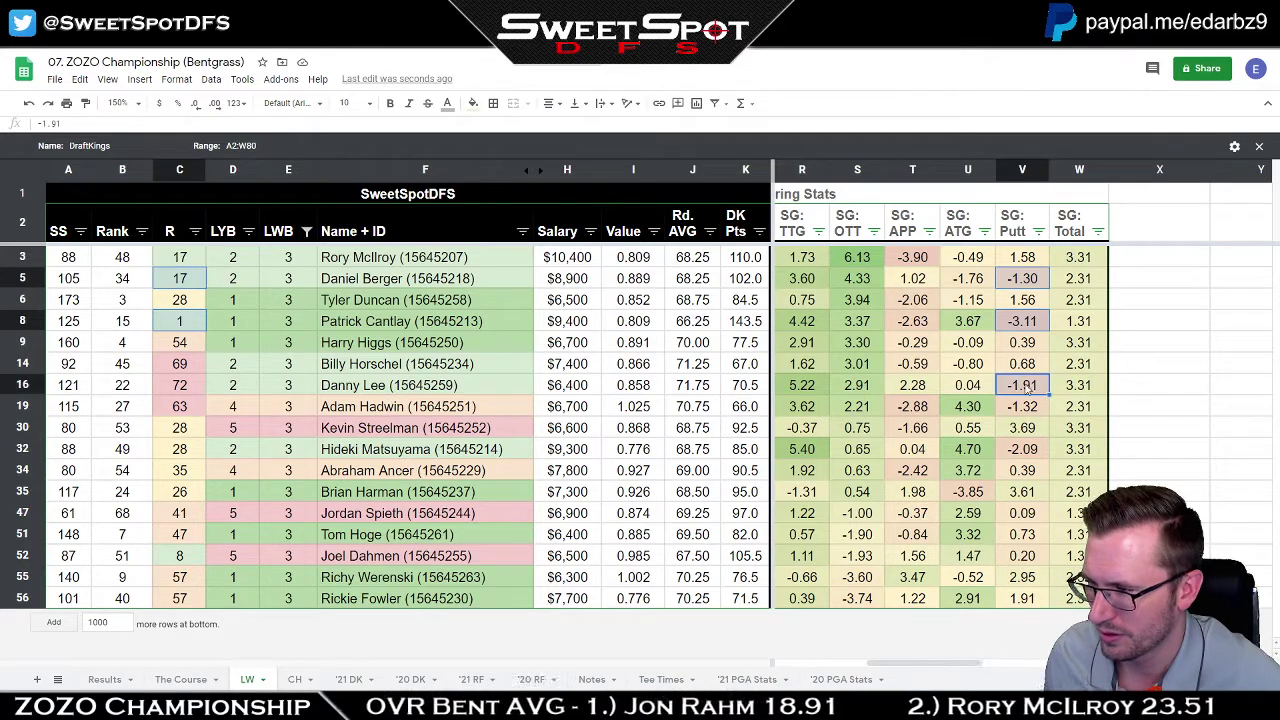
pyautogui.keyDown('ctrl'); pyautogui.click(196, 392); pyautogui.keyUp('ctrl')
pyautogui.keyDown('ctrl'); pyautogui.click(1022, 406); pyautogui.keyUp('ctrl')
pyautogui.keyDown('ctrl'); pyautogui.click(173, 412); pyautogui.keyUp('ctrl')
pyautogui.keyDown('ctrl'); pyautogui.click(1038, 449); pyautogui.keyUp('ctrl')
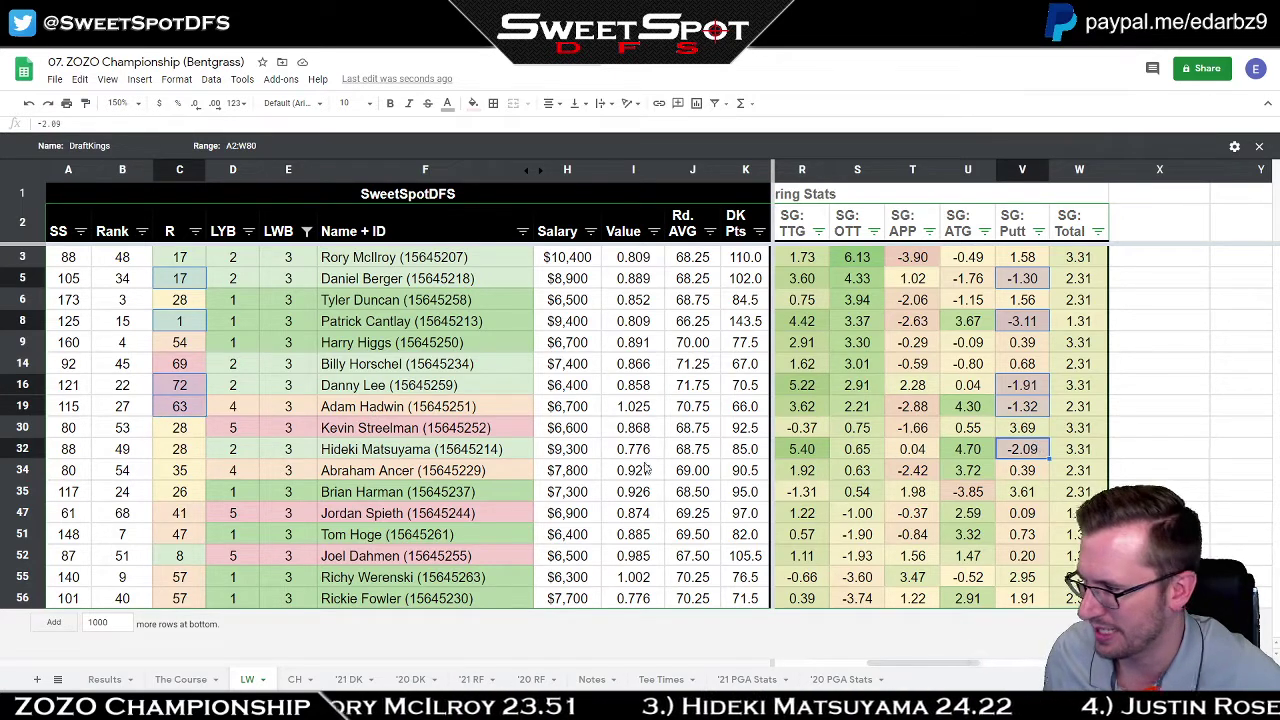
pyautogui.keyDown('ctrl'); pyautogui.click(193, 453); pyautogui.keyUp('ctrl')
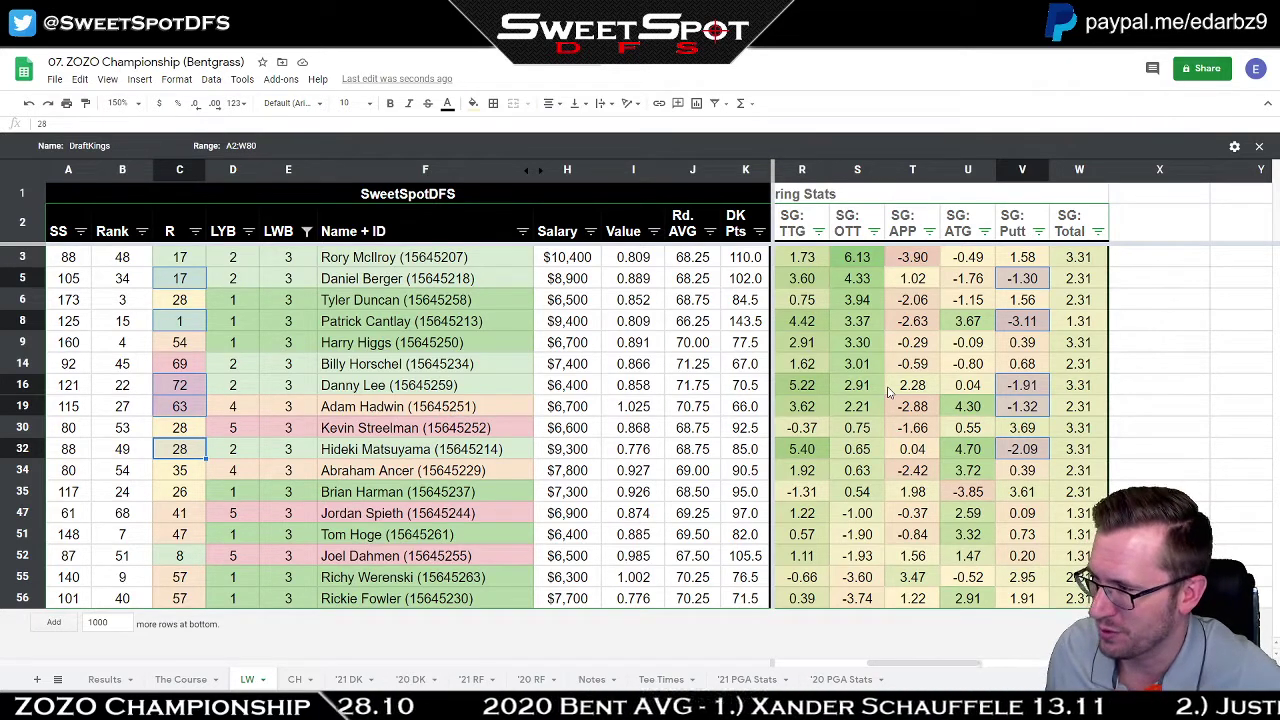
# Check Patrick Cantlay's SG: APP, and sort the list by R in ascending order (A → Z).
pyautogui.click(905, 320)
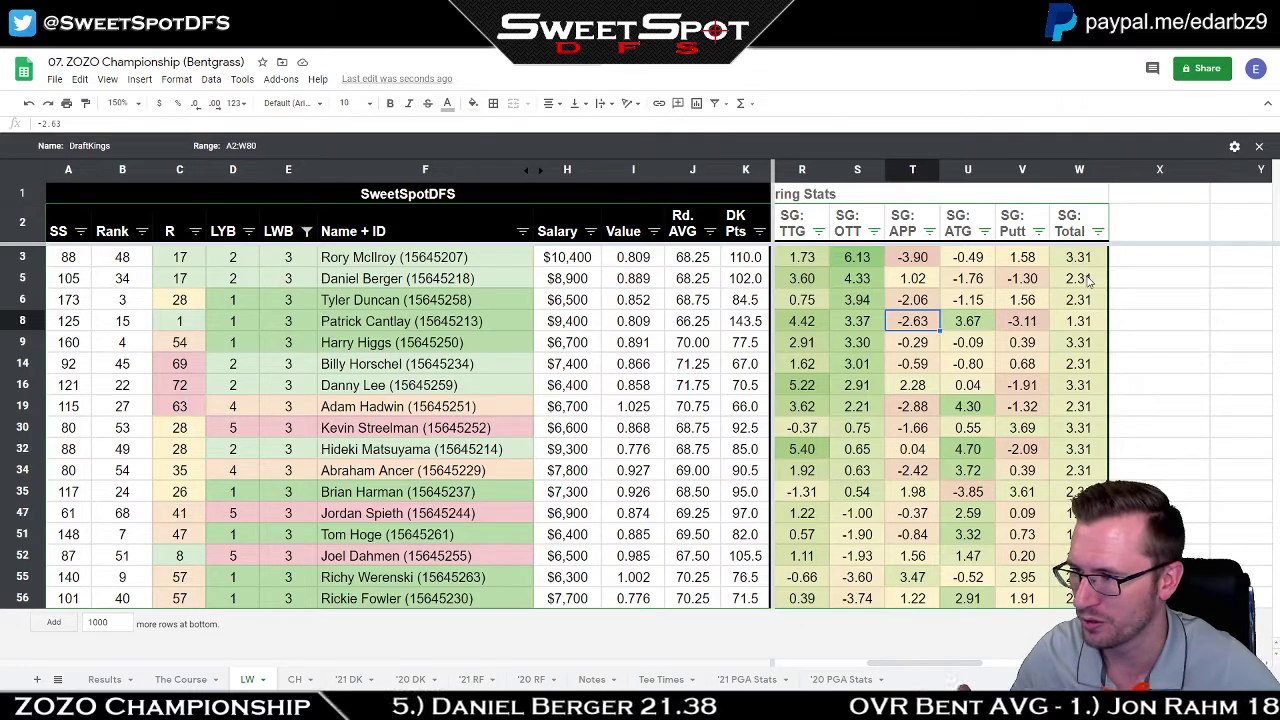
pyautogui.moveTo(931, 666); pyautogui.dragTo(831, 666)
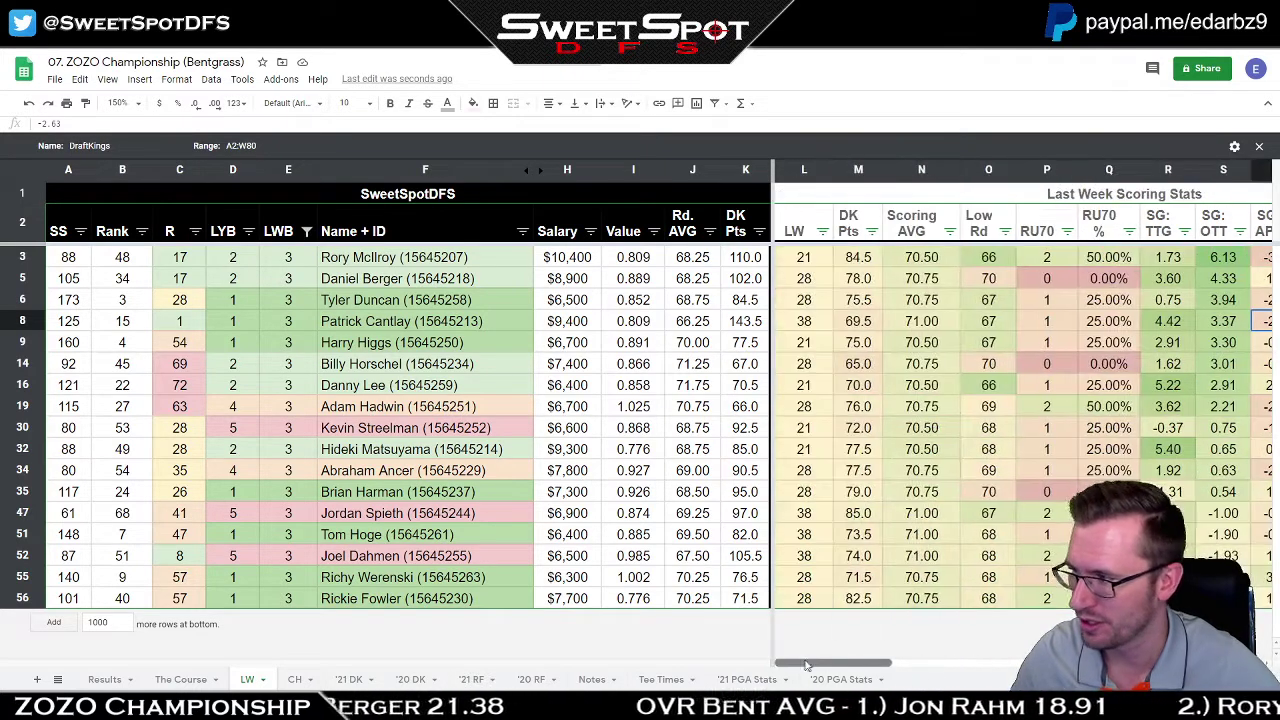
pyautogui.click(195, 232)
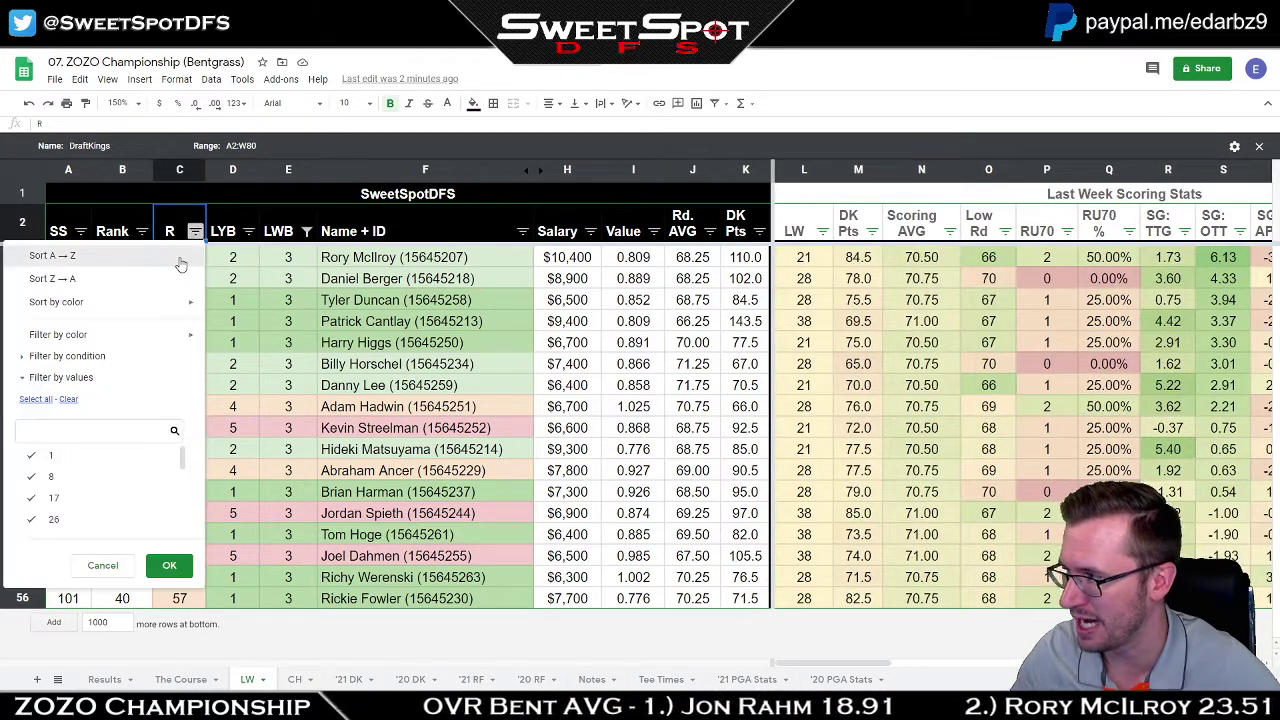
pyautogui.click(177, 258)
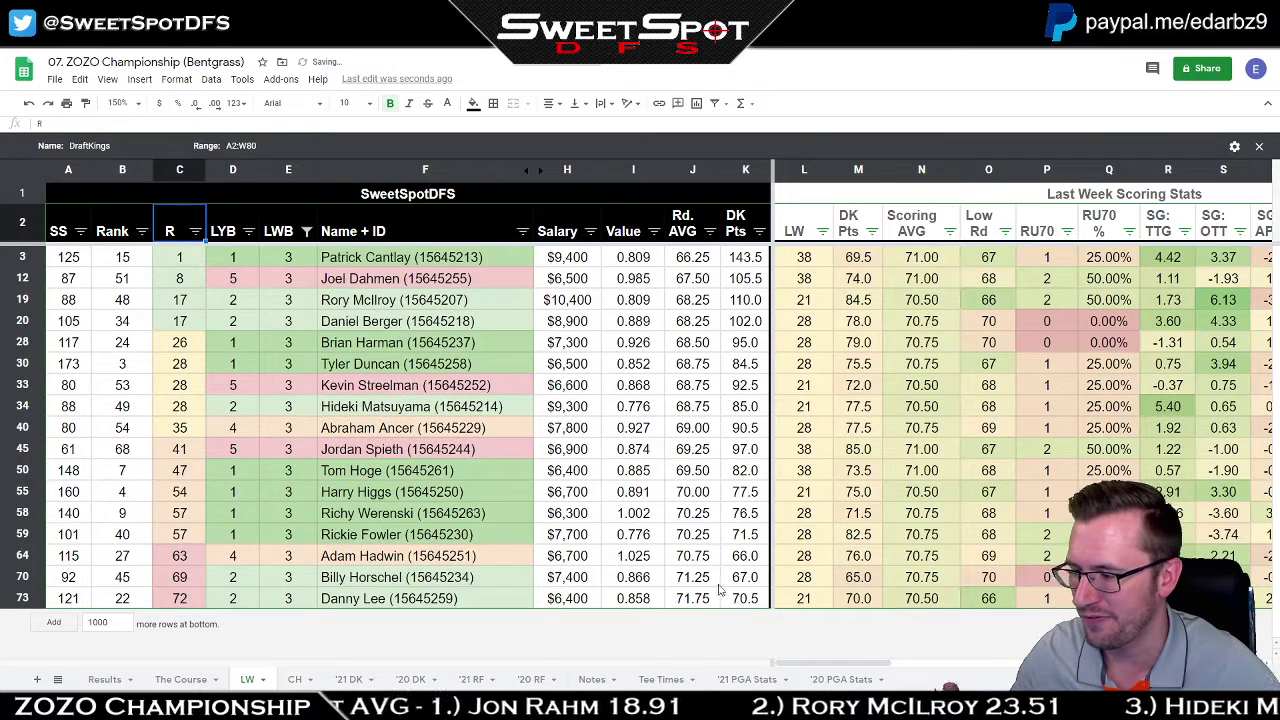
# Compare the strokes-gained stats of Patrick Cantlay and Joel Dahmen, including Cantlay's SG: APP and SG: Putt, and check Brian Harman's SG: Putt.
pyautogui.moveTo(812, 667); pyautogui.dragTo(829, 667)
pyautogui.moveTo(829, 664); pyautogui.dragTo(888, 657)
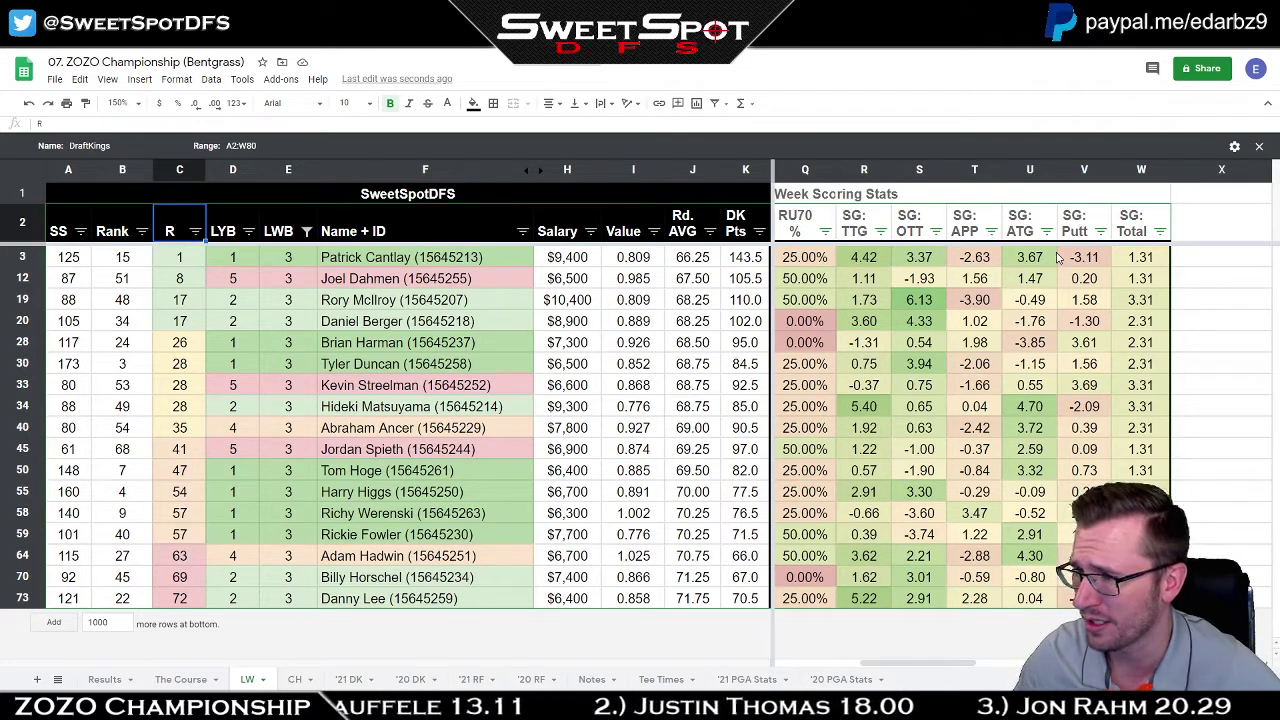
pyautogui.moveTo(795, 258); pyautogui.dragTo(1127, 283)
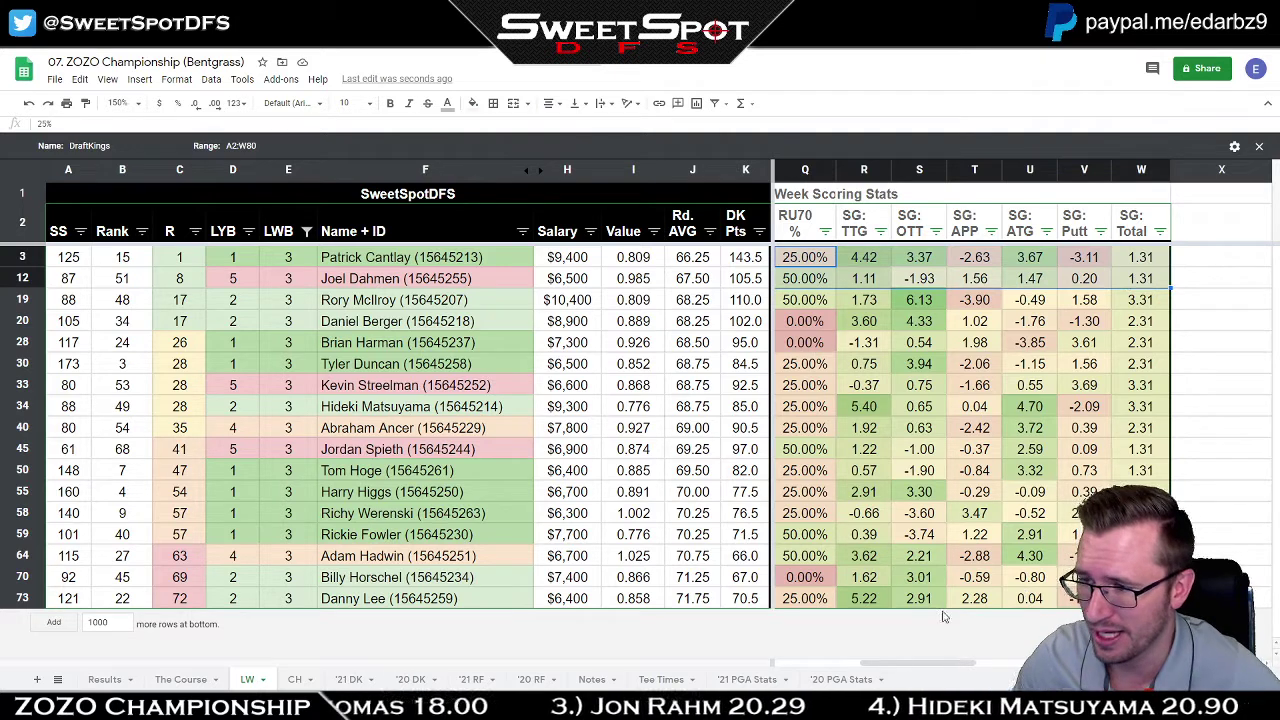
pyautogui.click(1097, 342)
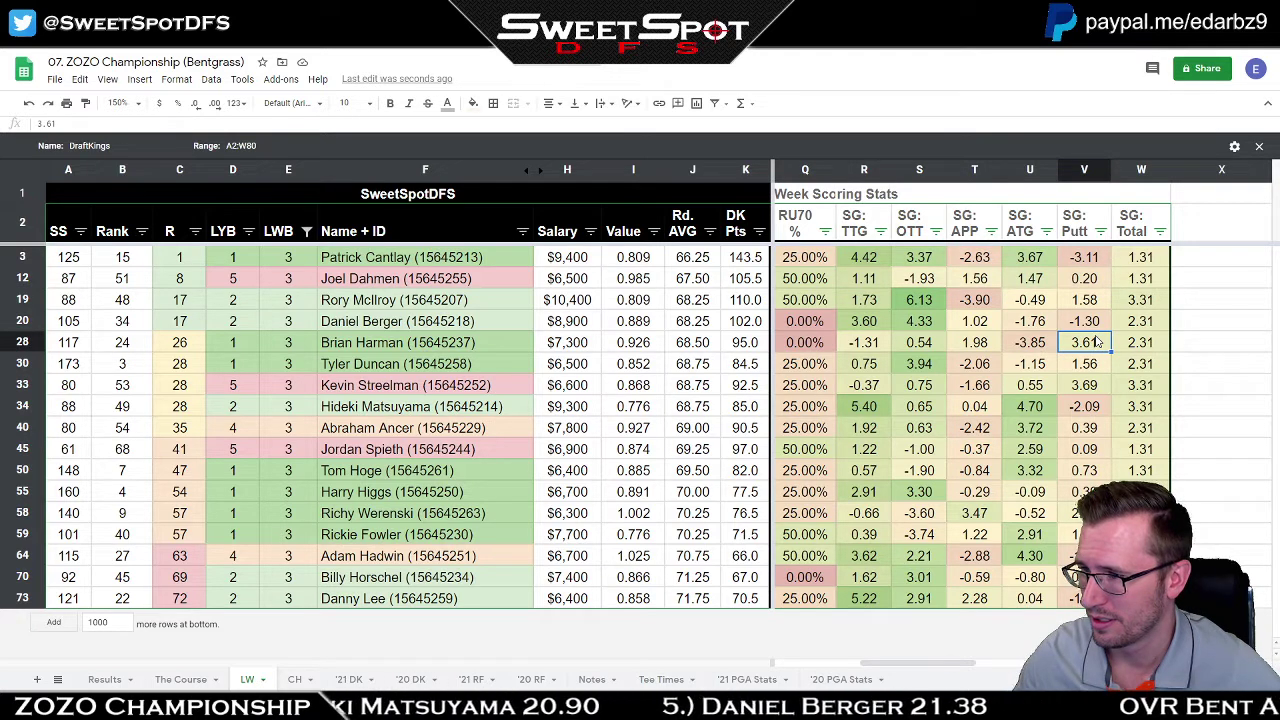
pyautogui.click(851, 261)
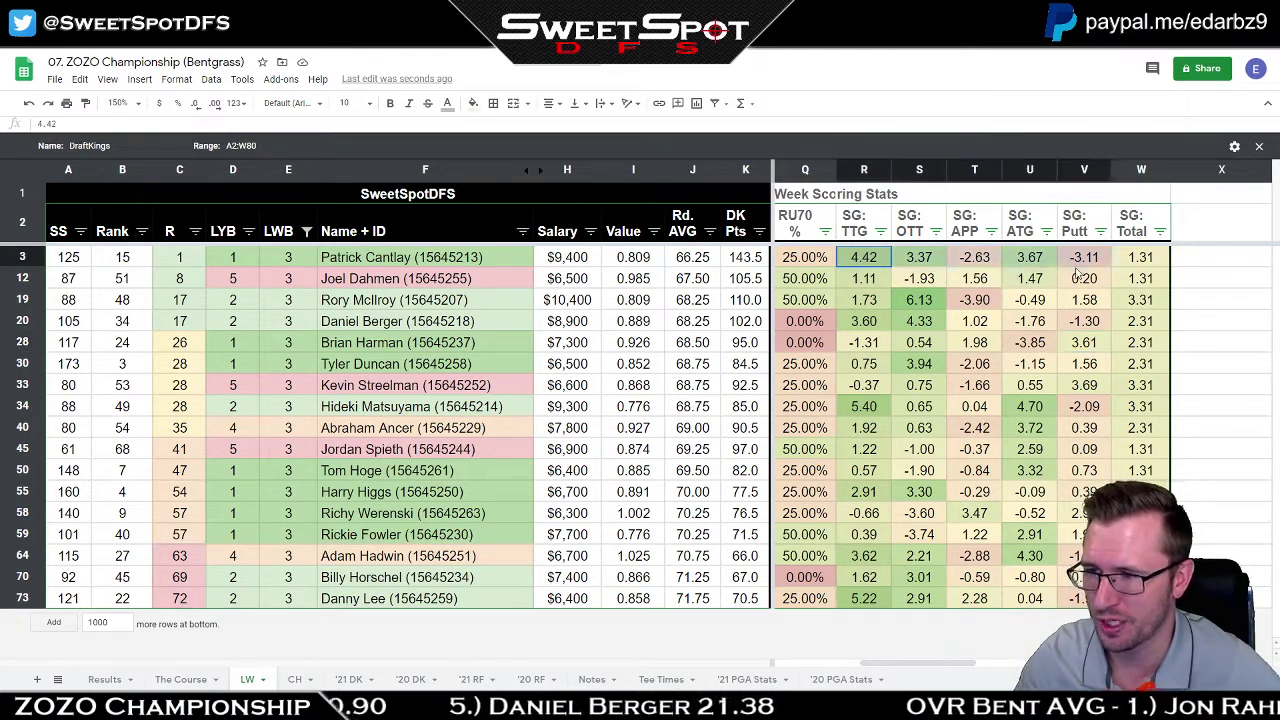
pyautogui.keyDown('shift'); pyautogui.click(1130, 281); pyautogui.keyUp('shift')
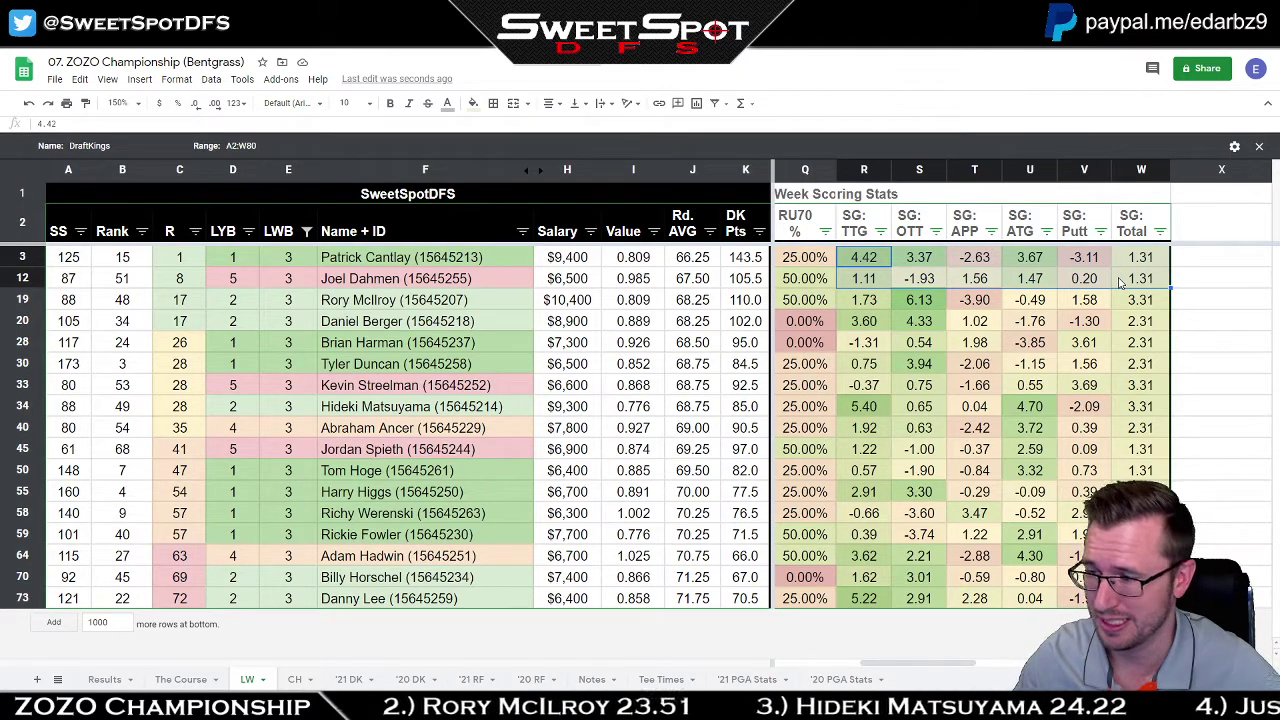
pyautogui.moveTo(880, 285); pyautogui.dragTo(1075, 283)
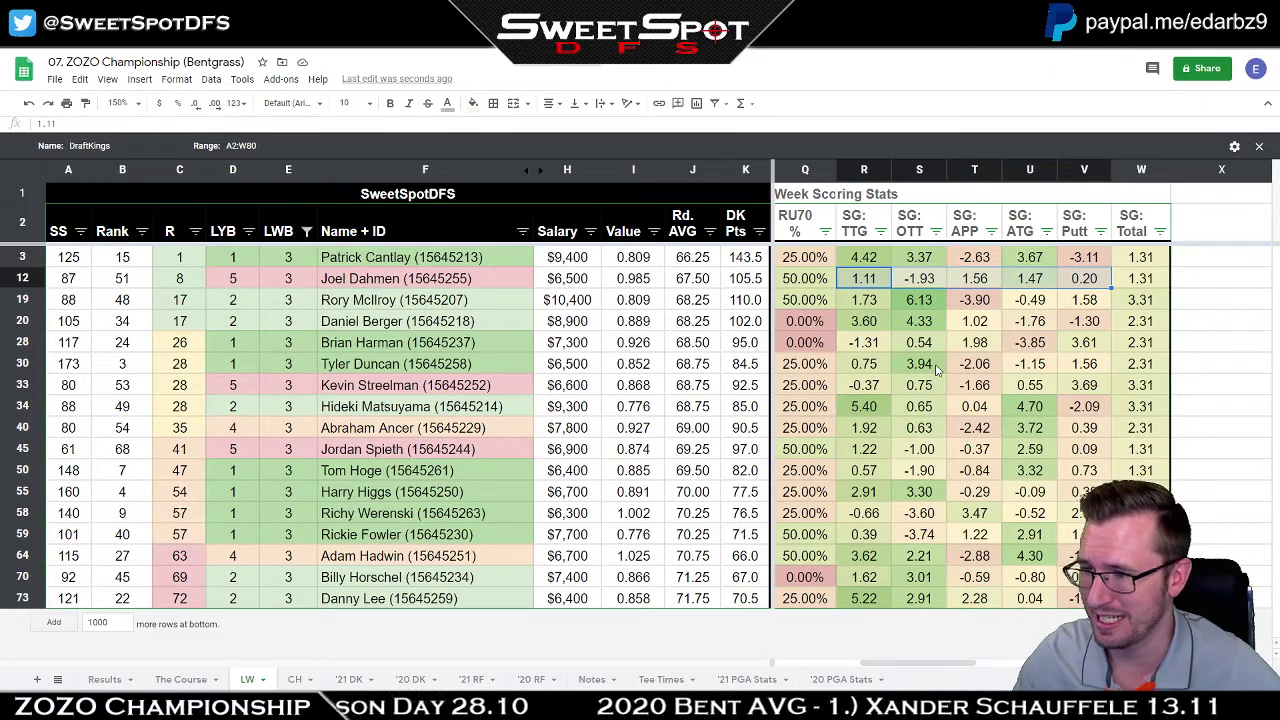
pyautogui.click(976, 258)
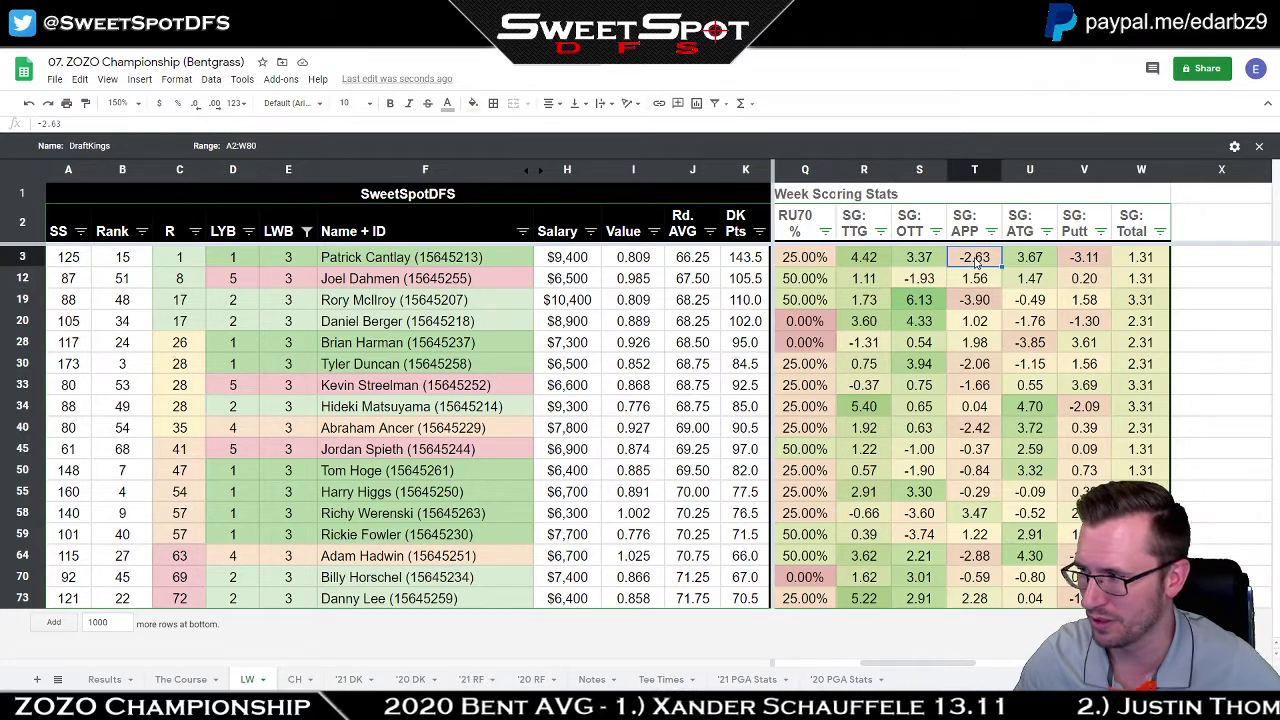
pyautogui.click(1093, 259)
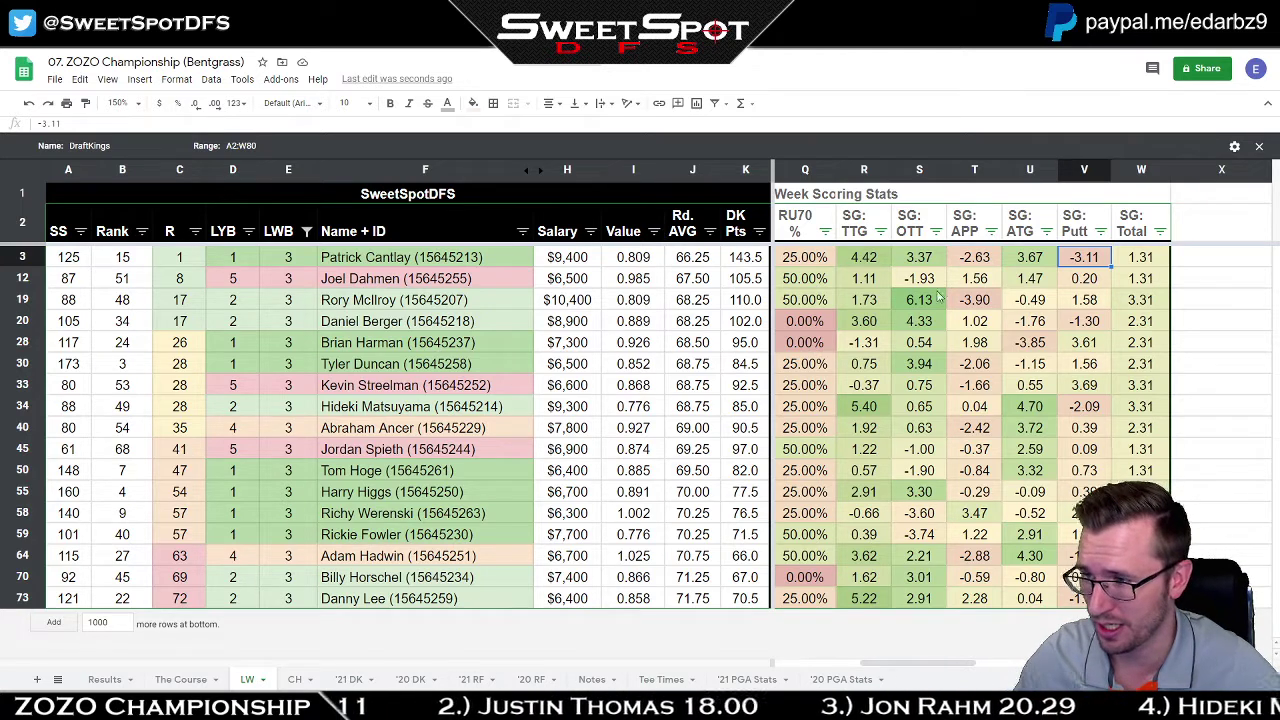
# Check Joel Dahmen's SG: APP, and highlight the SG: Putt cells of Patrick Cantlay and Joel Dahmen together.
pyautogui.click(983, 280)
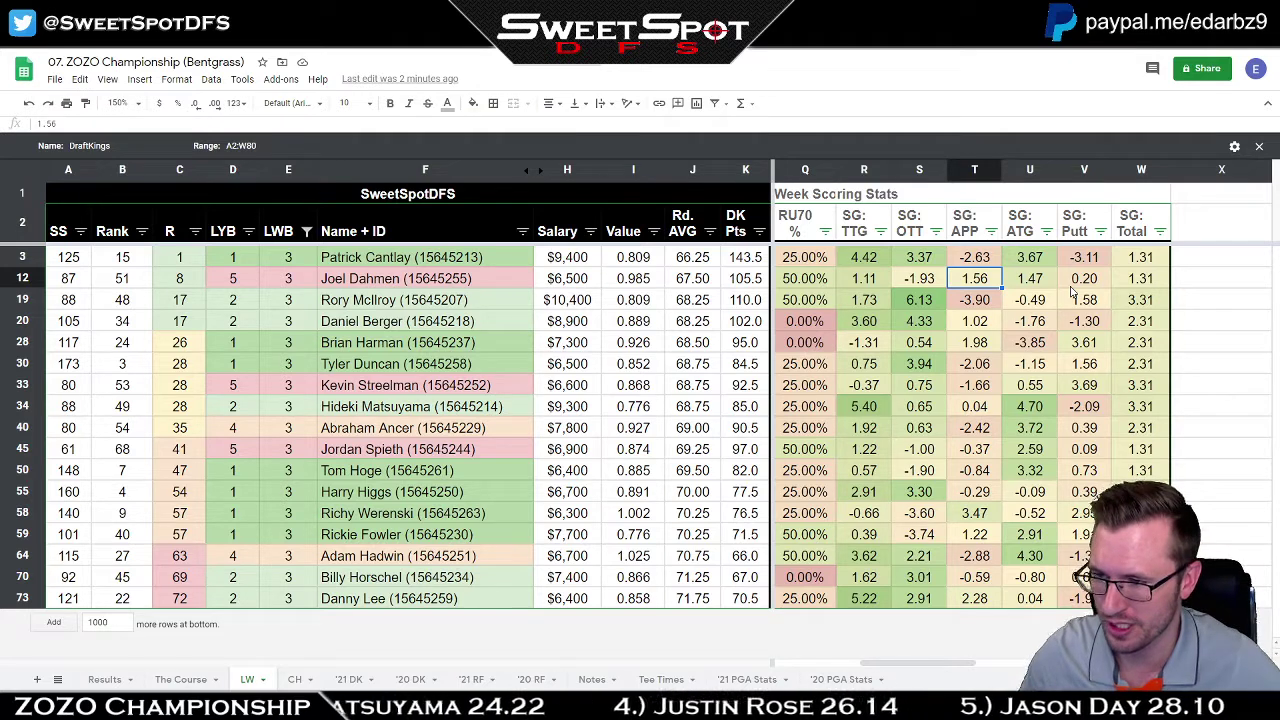
pyautogui.moveTo(1082, 260); pyautogui.dragTo(1080, 280)
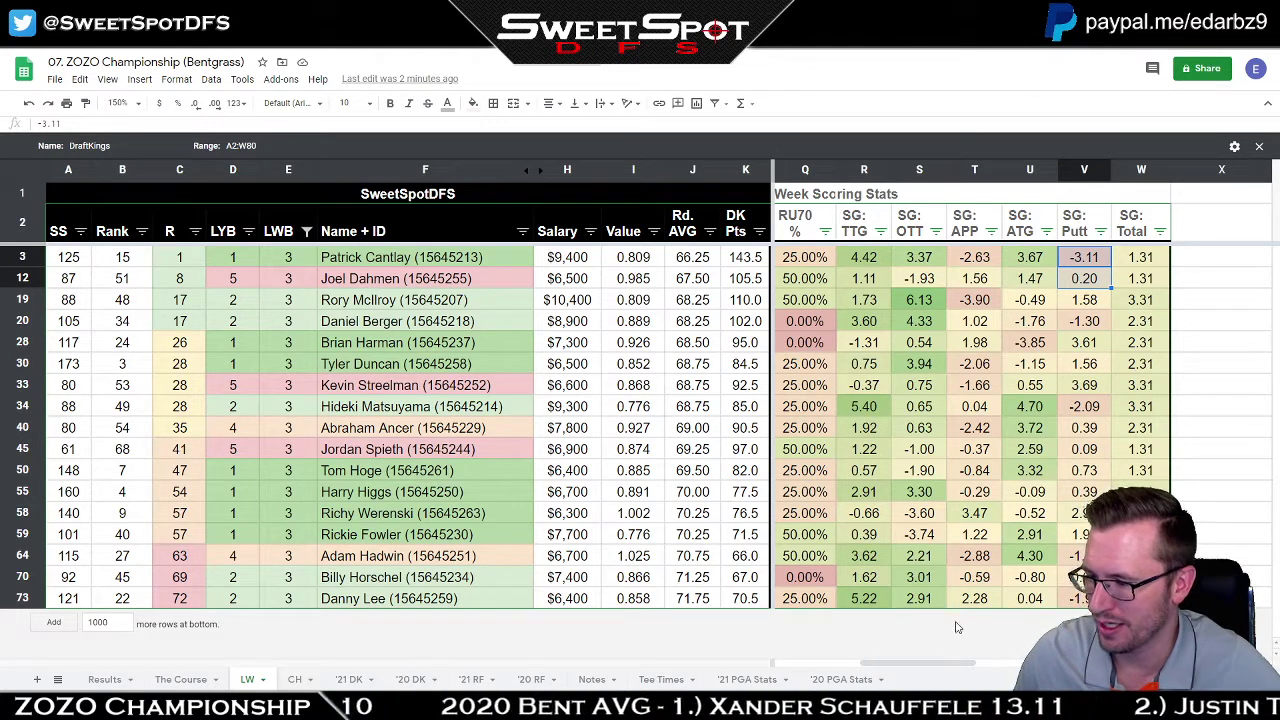
# Sort the list by this week's DK Pts in descending order (Z → A).
pyautogui.moveTo(926, 670); pyautogui.dragTo(870, 670)
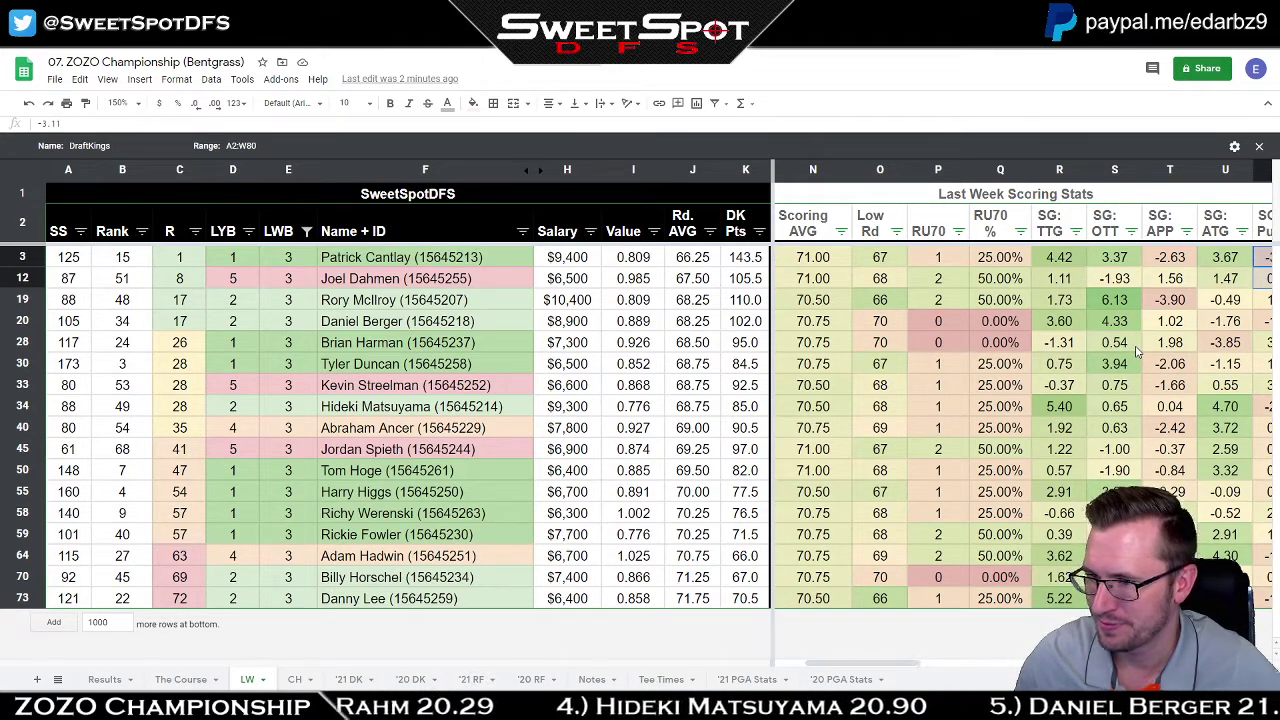
pyautogui.click(759, 231)
pyautogui.click(673, 280)
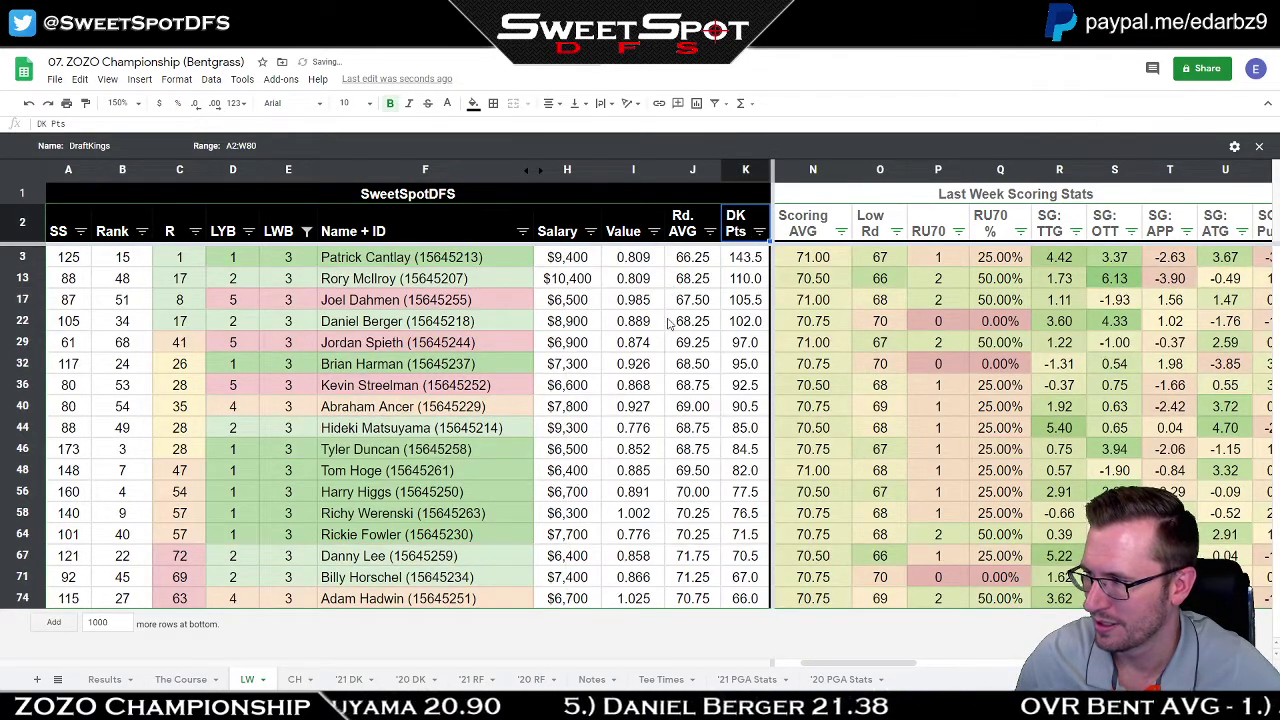
# Check Rory McIlroy's DK Pts and SG: Putt, and compare his strokes-gained stats with Patrick Cantlay's, highlighting their SG: TTG and SG: OTT cells.
pyautogui.click(745, 285)
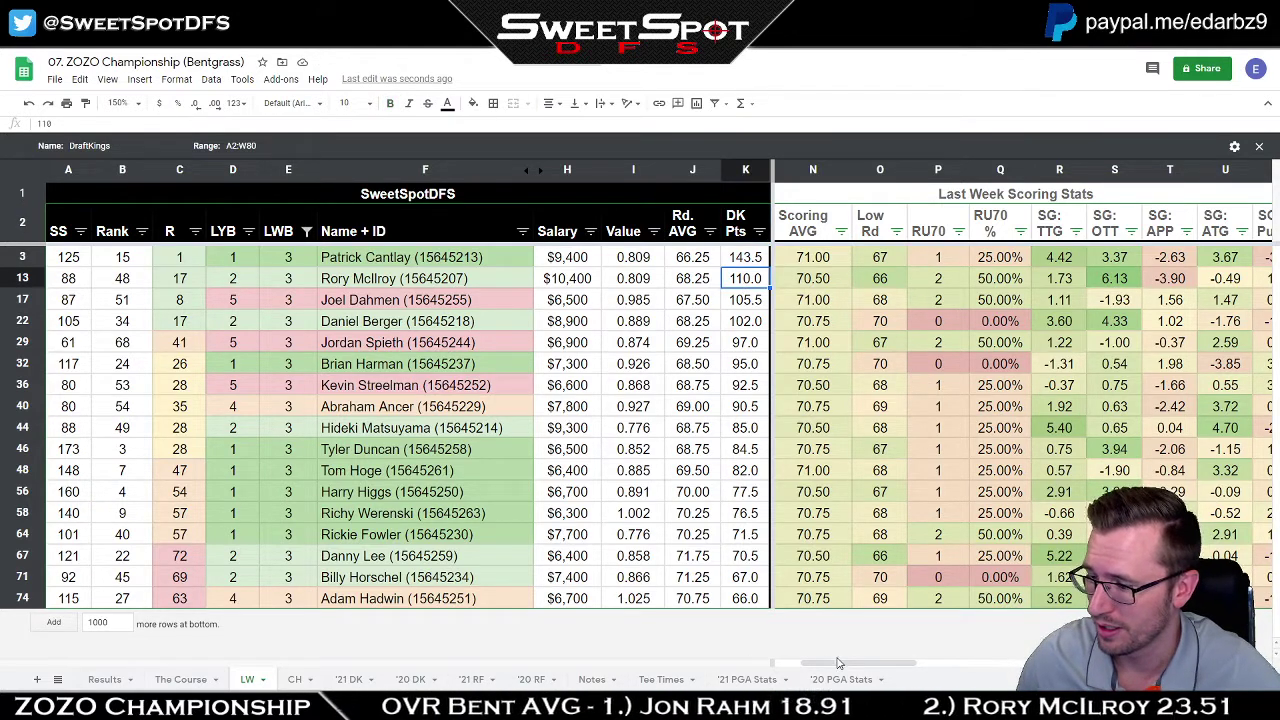
pyautogui.moveTo(841, 666); pyautogui.dragTo(894, 667)
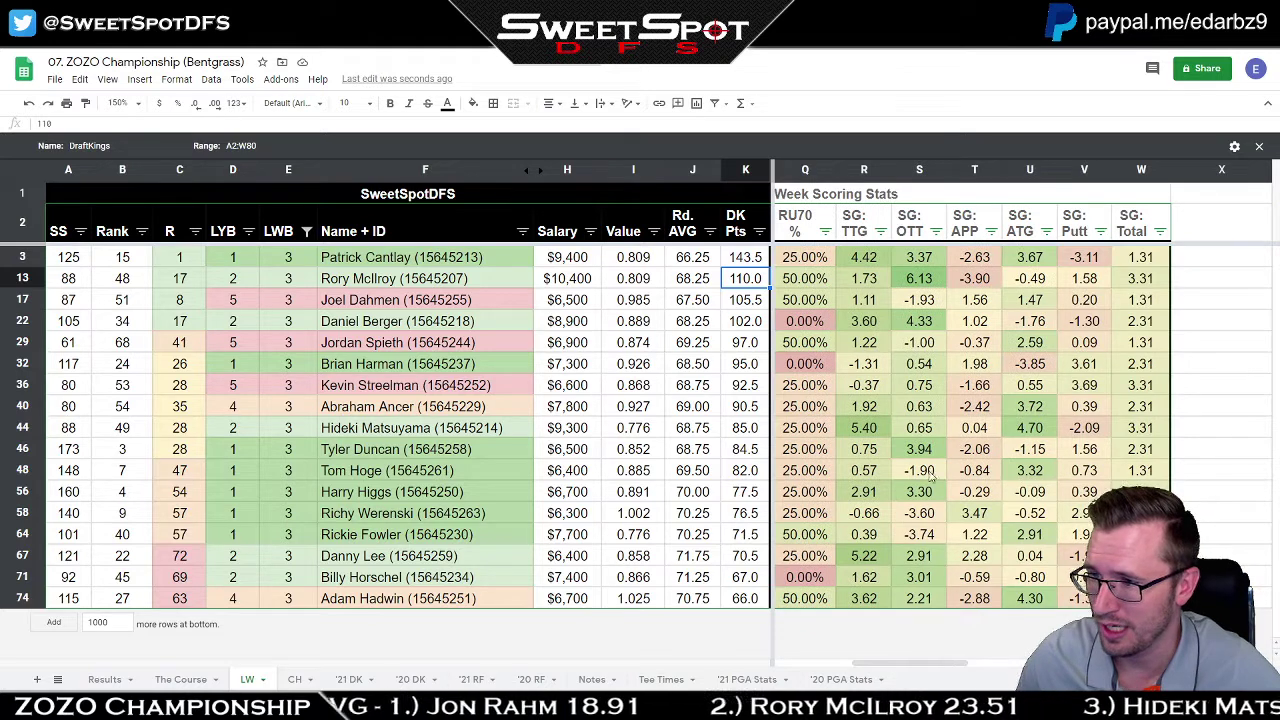
pyautogui.click(915, 263)
pyautogui.moveTo(997, 282); pyautogui.dragTo(1100, 283)
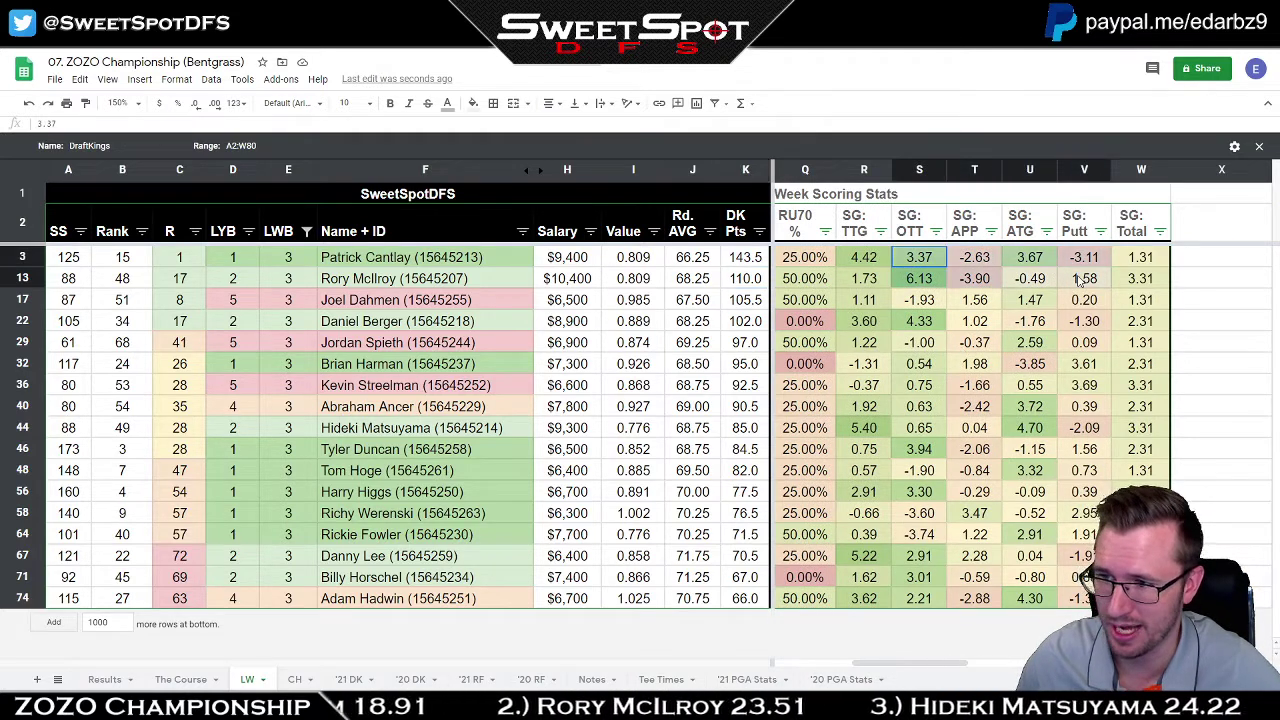
pyautogui.click(1103, 284)
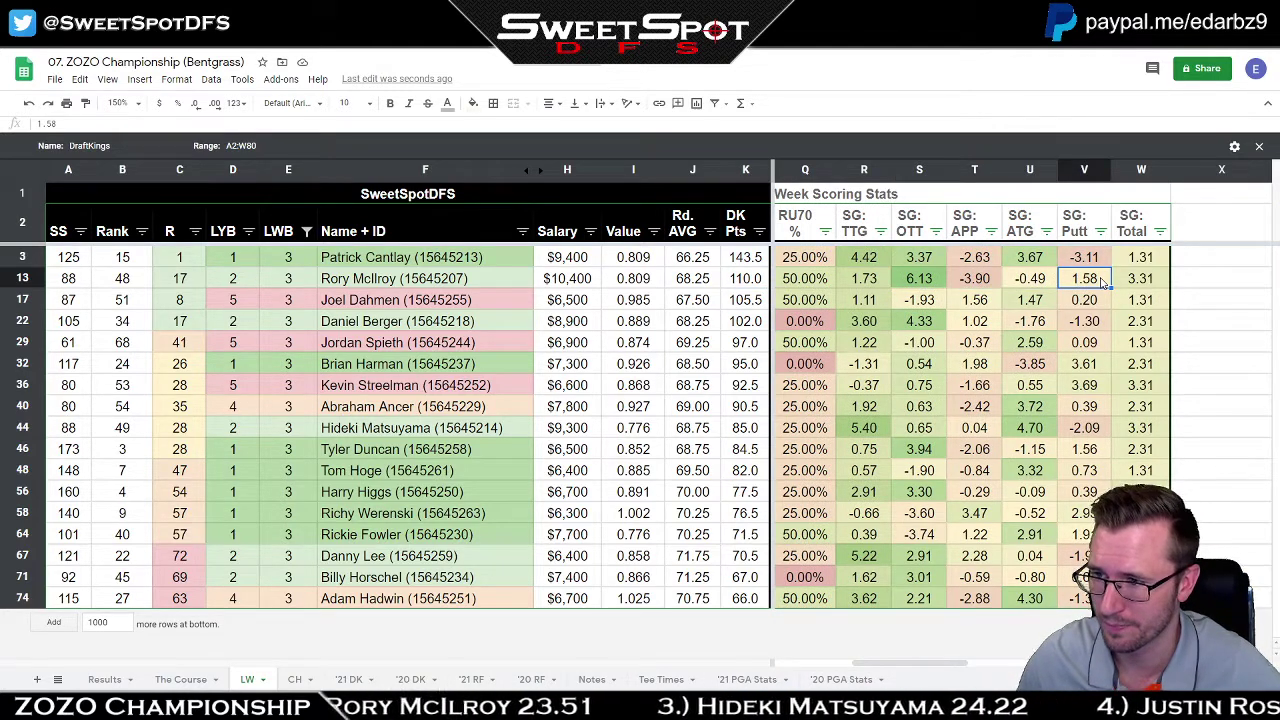
pyautogui.moveTo(863, 262); pyautogui.dragTo(918, 286)
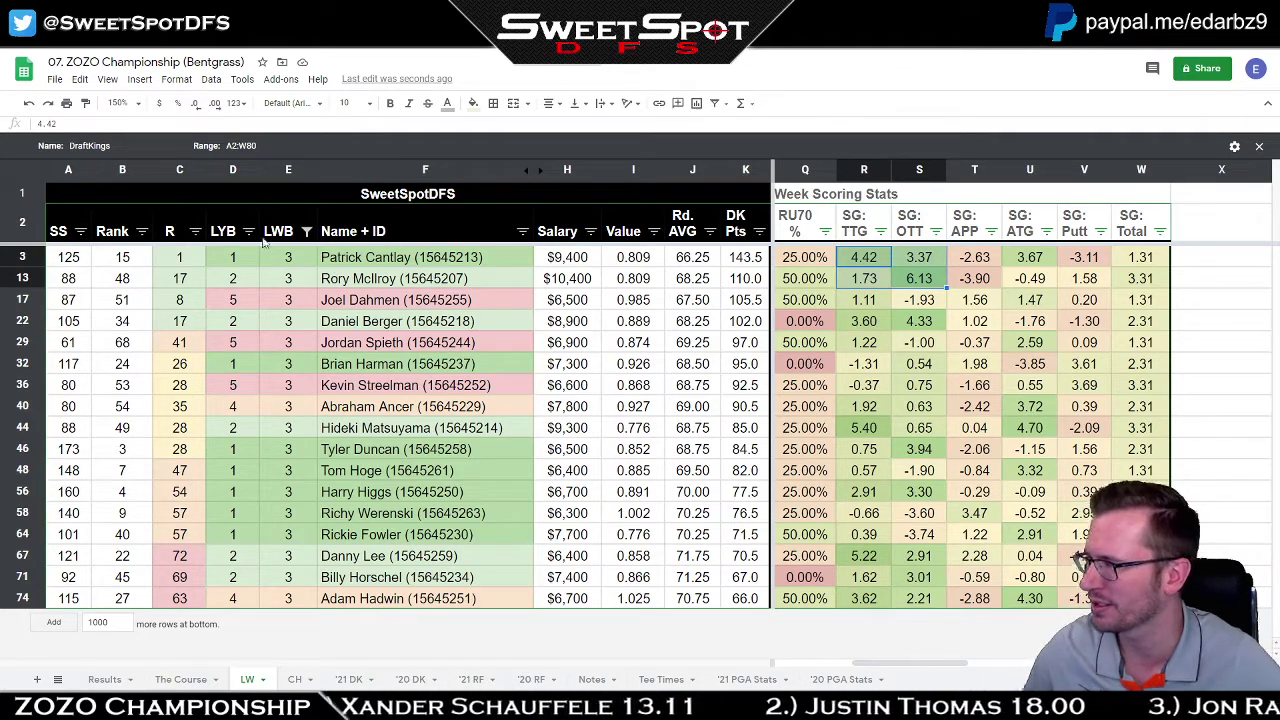
# Filter the LWB column to show only bucket 4, and sort those golfers by DK Pts in descending order (Z → A).
pyautogui.click(304, 232)
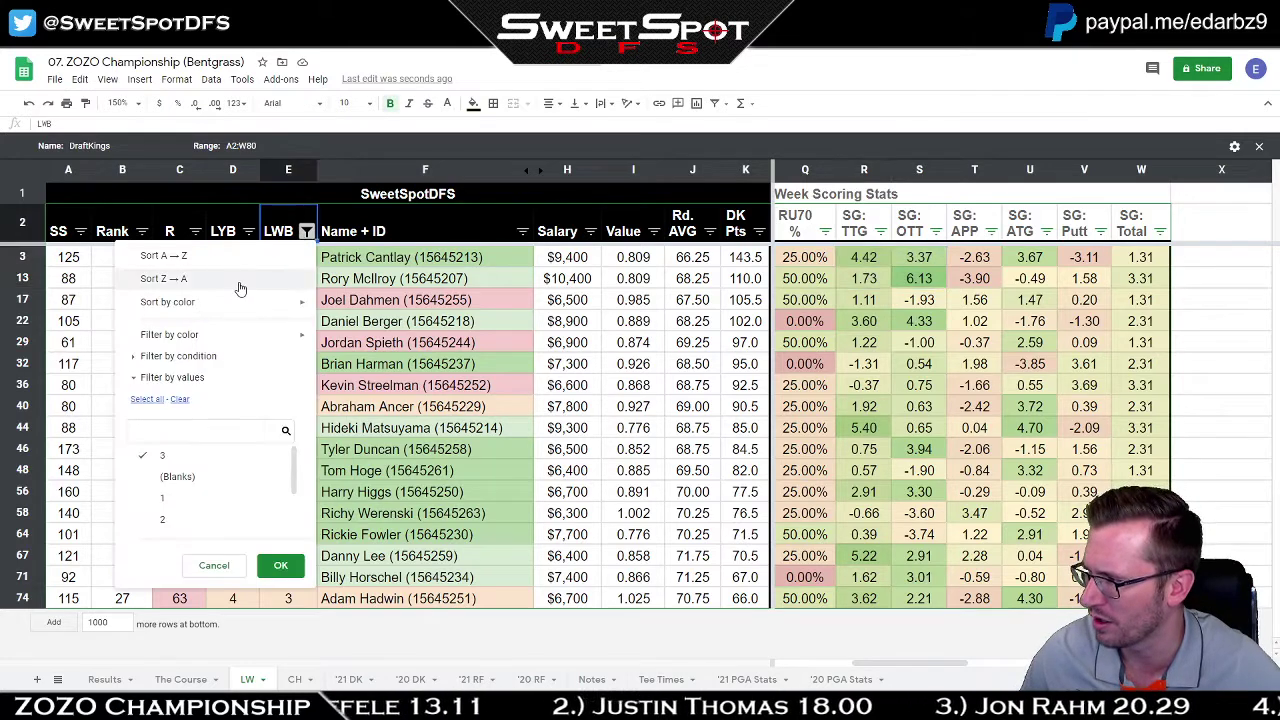
pyautogui.scroll(-3, 186, 480)
pyautogui.click(206, 480)
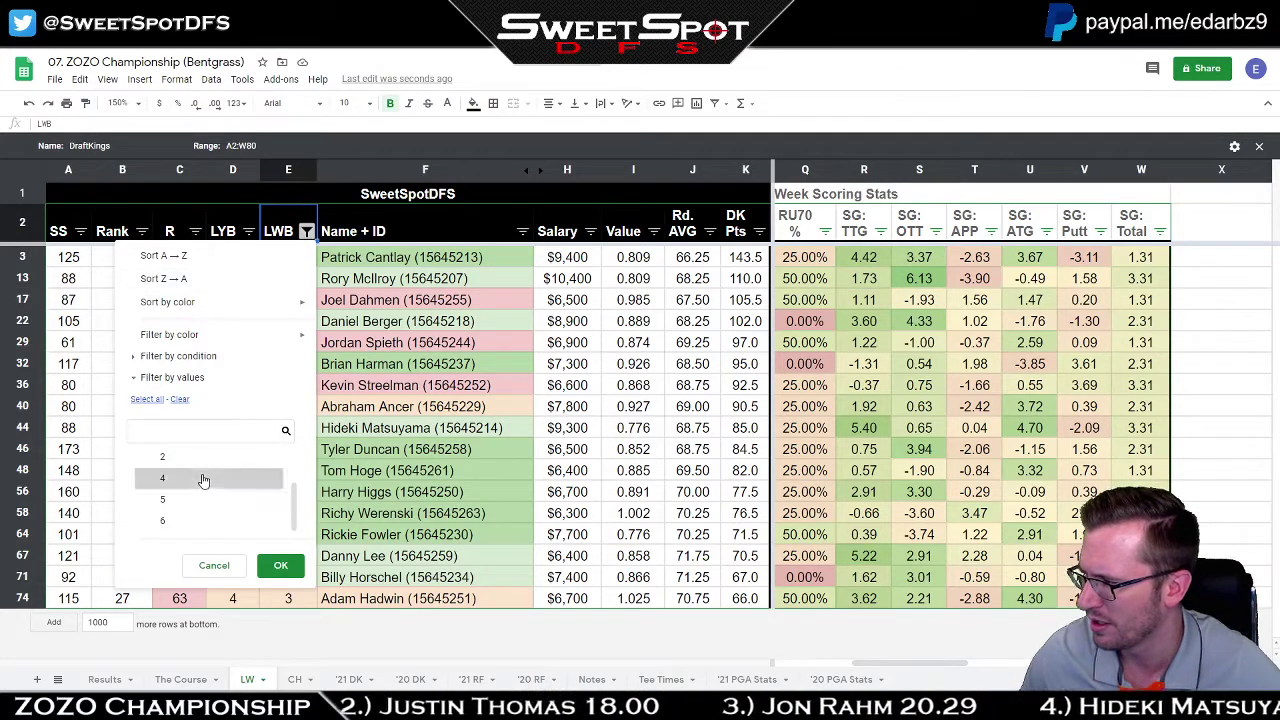
pyautogui.click(280, 565)
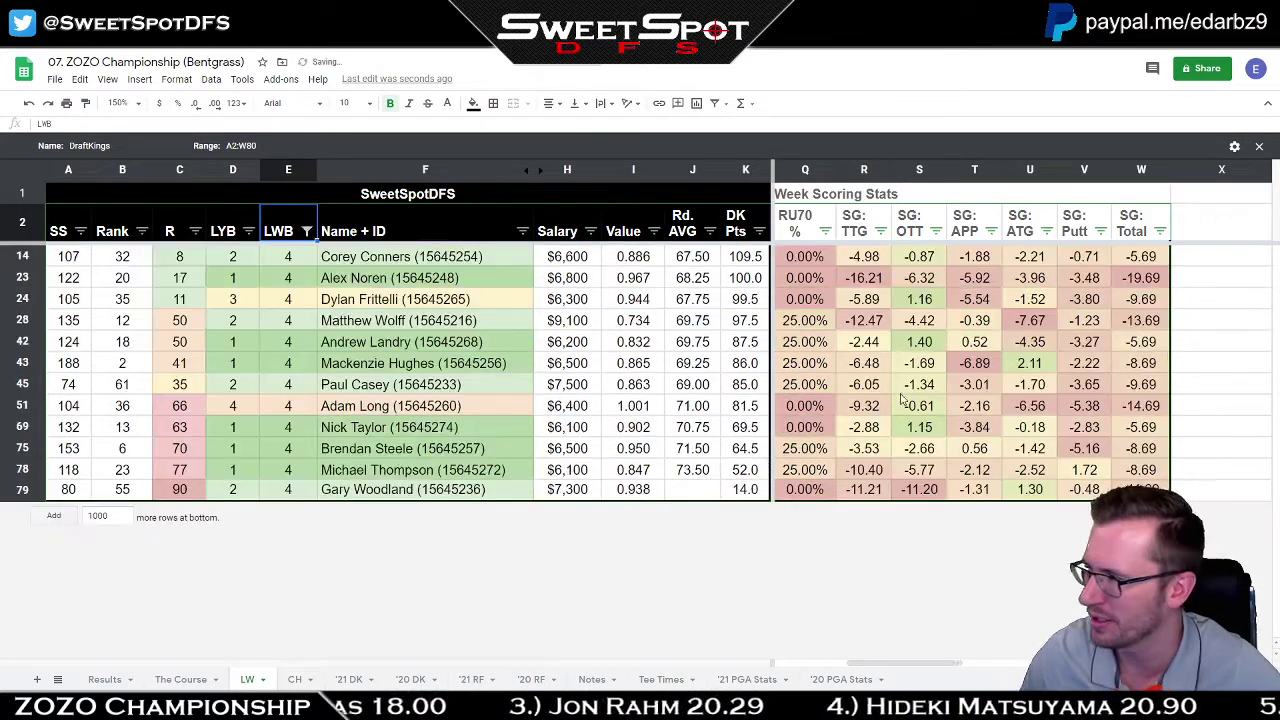
pyautogui.click(759, 231)
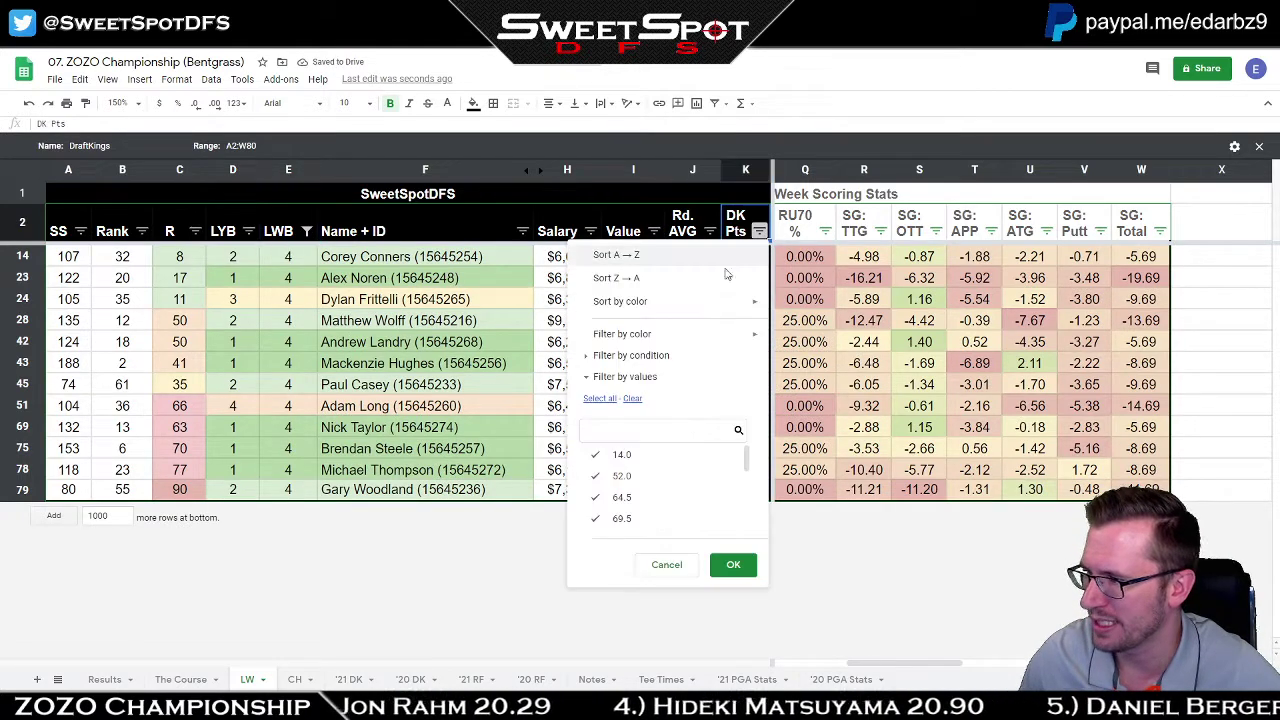
pyautogui.click(703, 280)
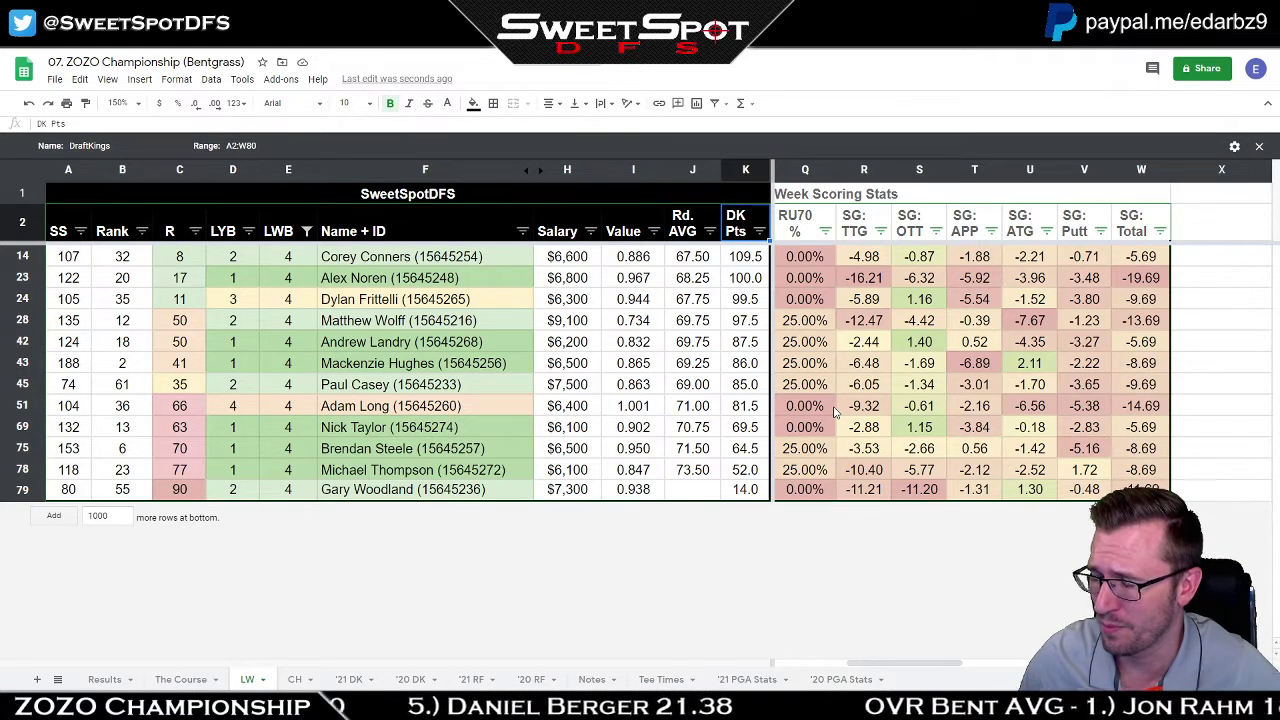
# Review the bucket 4 golfers' last-week stats, highlighting SG: OTT for Andrew Landry, Dylan Frittelli and Nick Taylor.
pyautogui.click(786, 666)
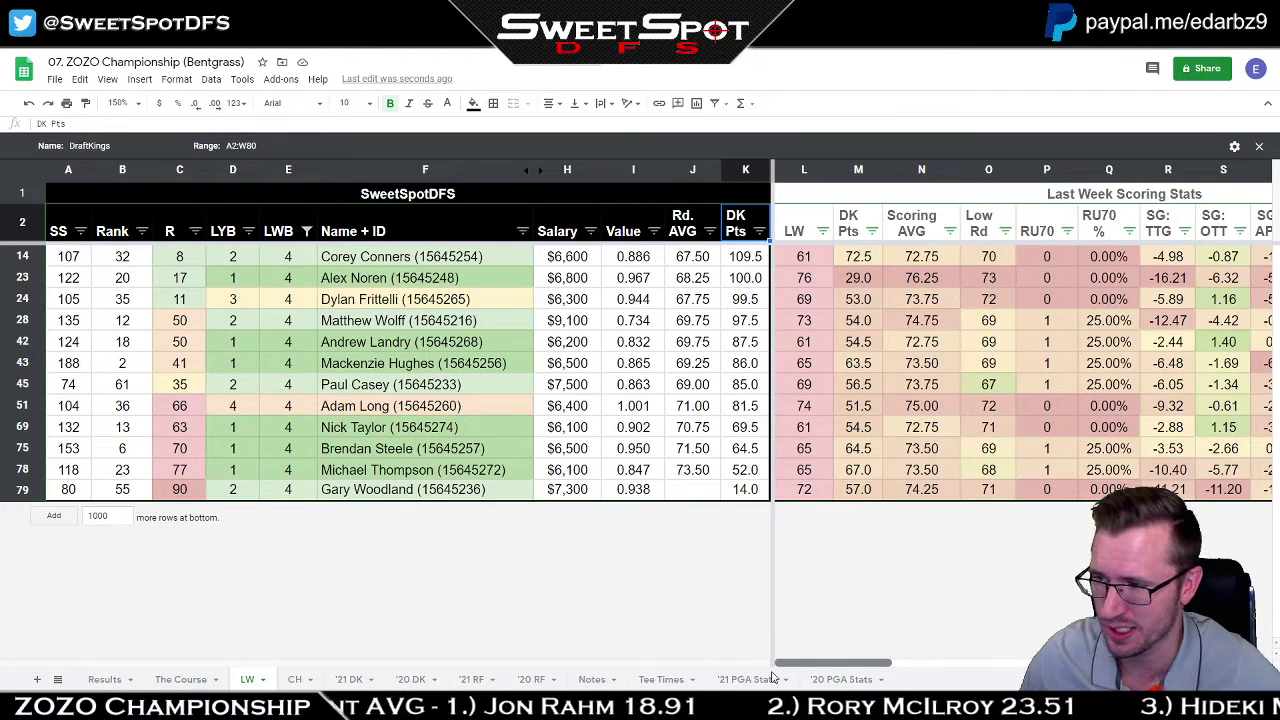
pyautogui.moveTo(804, 674); pyautogui.dragTo(860, 671)
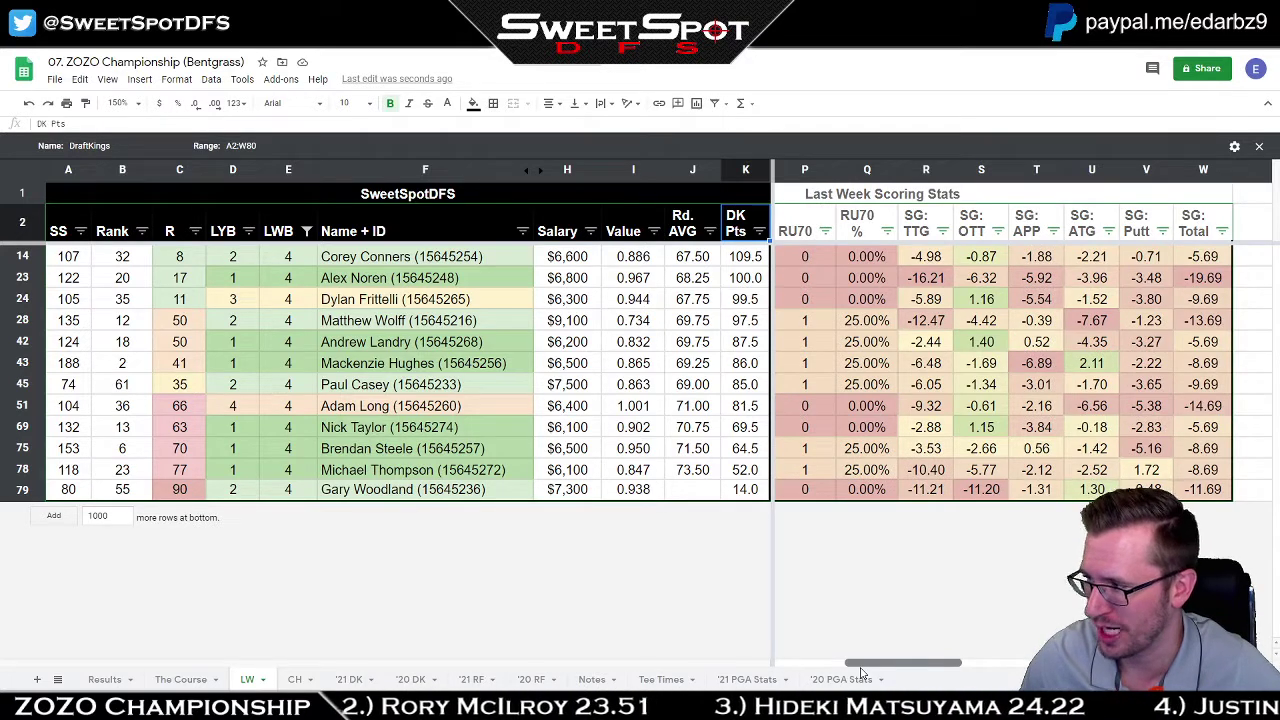
pyautogui.moveTo(870, 673); pyautogui.dragTo(878, 675)
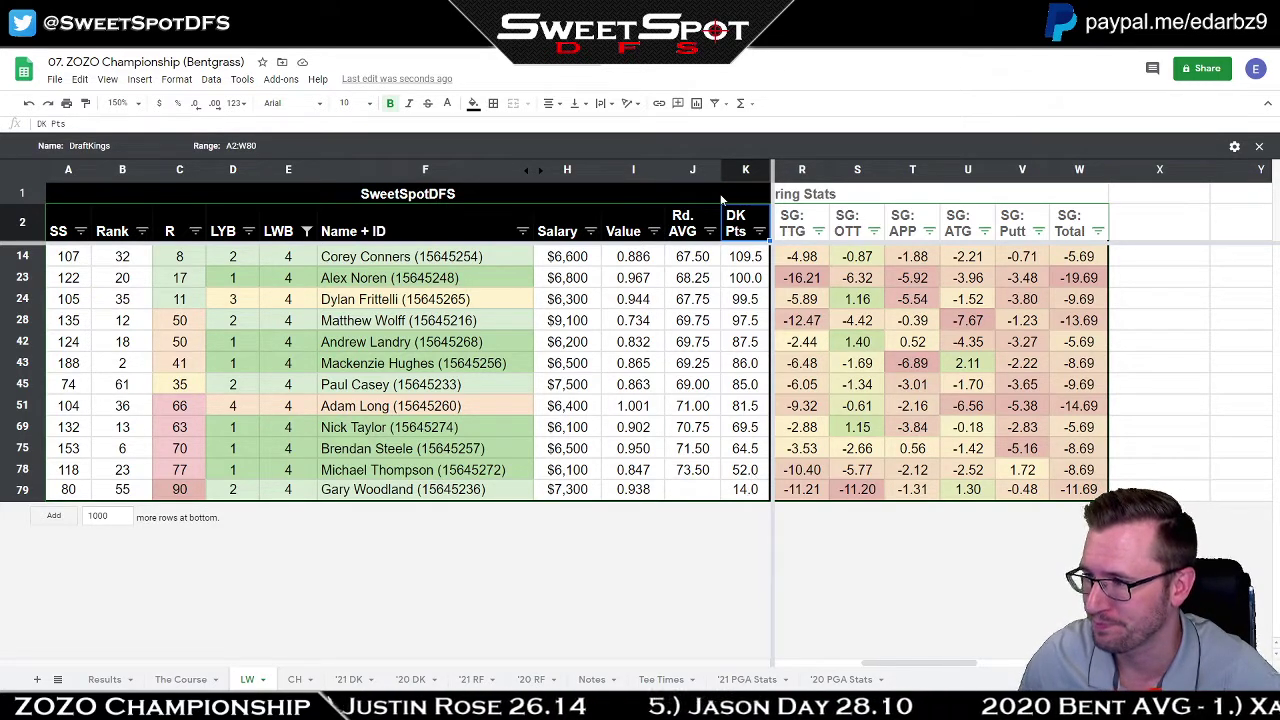
pyautogui.moveTo(872, 262); pyautogui.dragTo(871, 470)
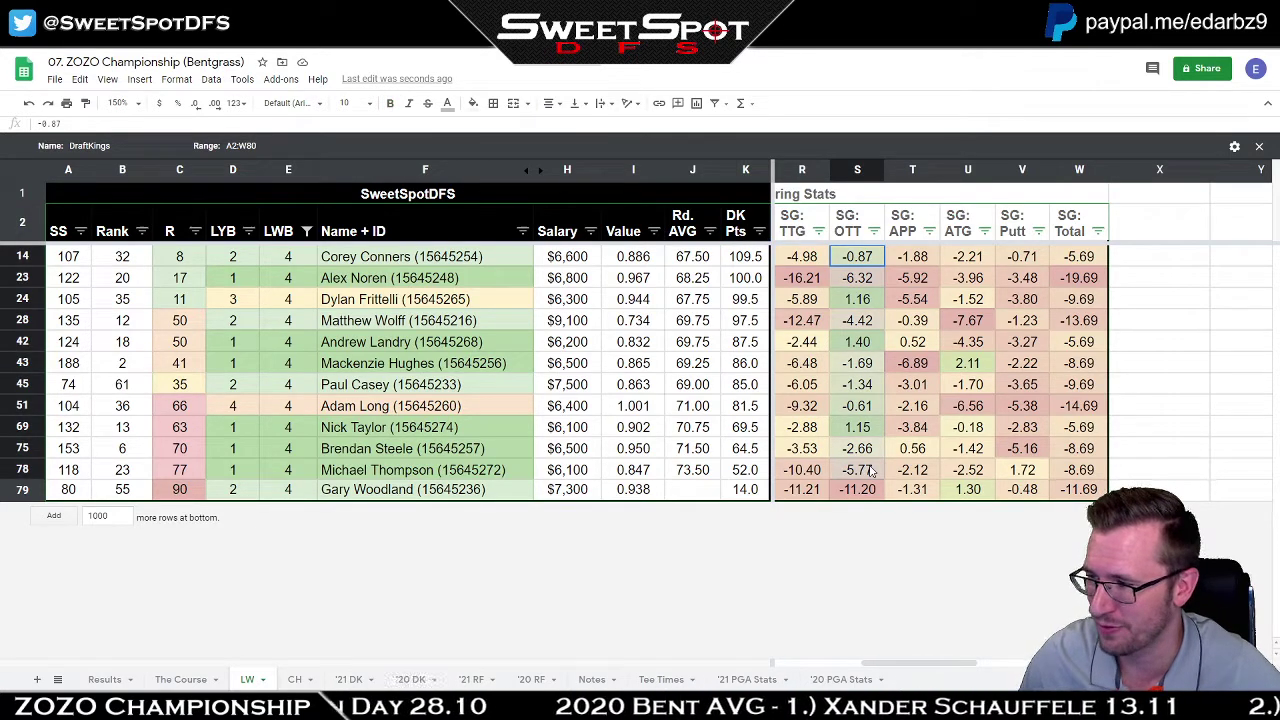
pyautogui.click(856, 346)
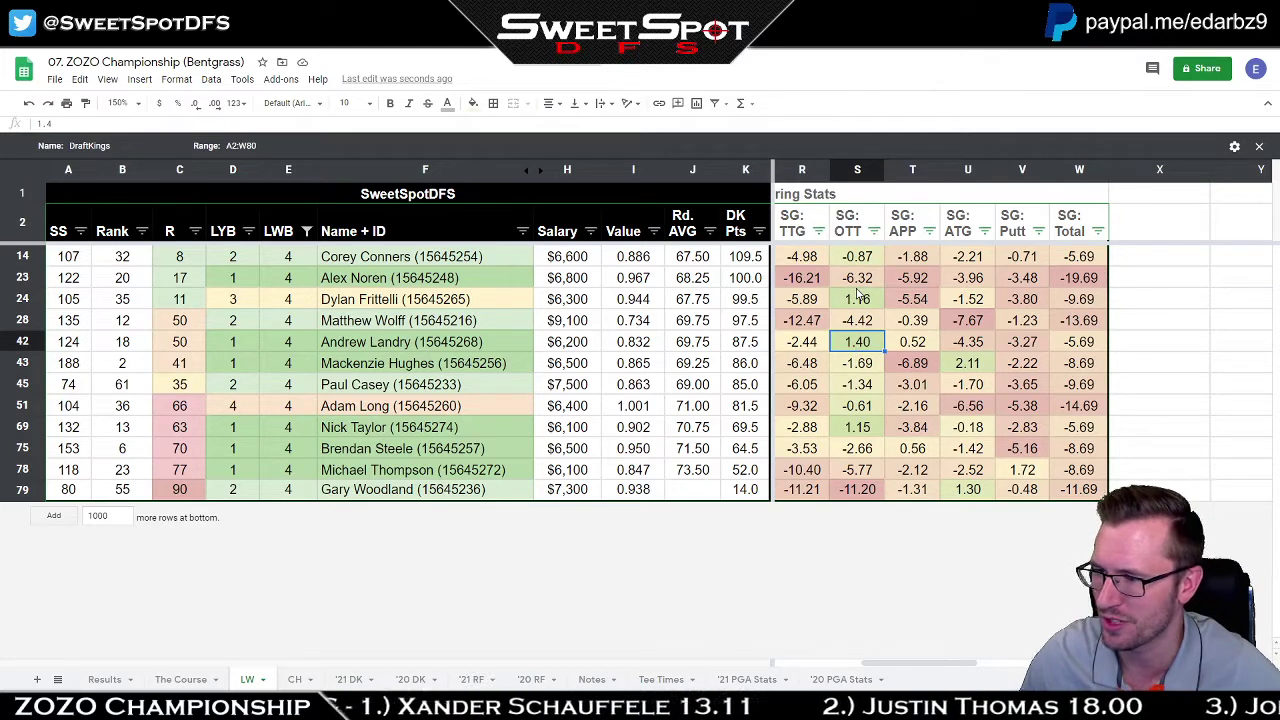
pyautogui.click(857, 302)
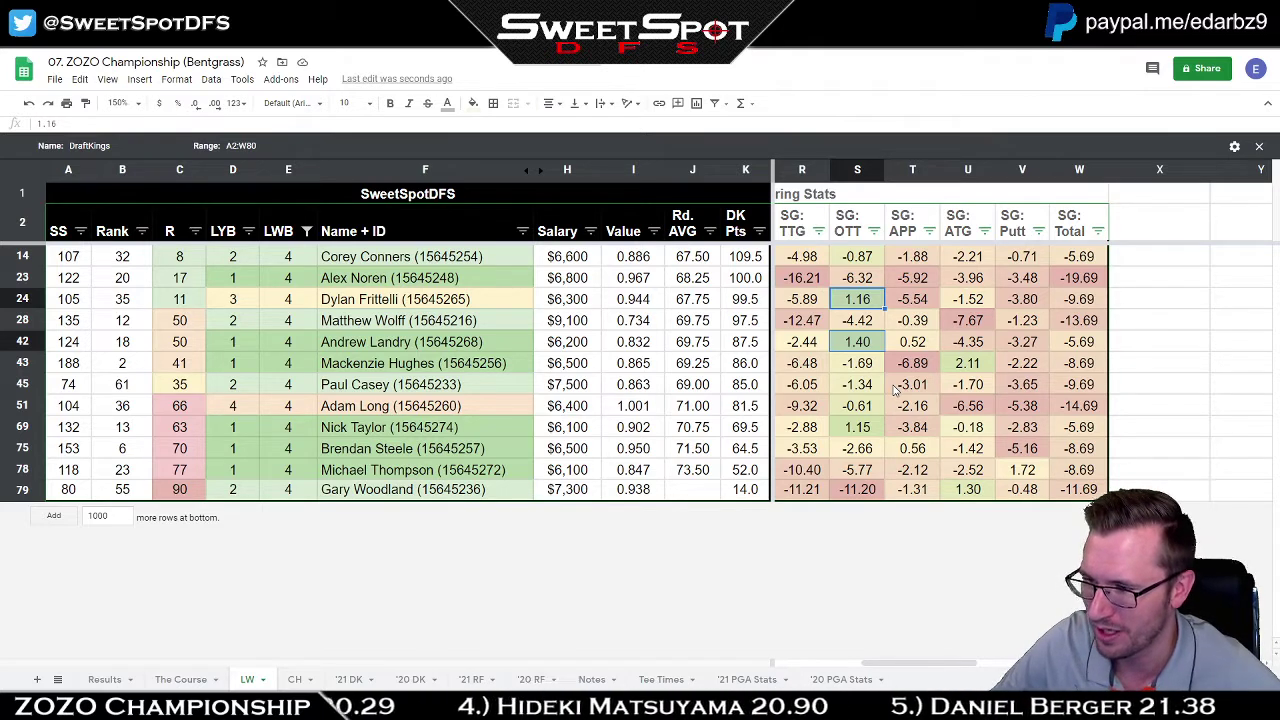
pyautogui.click(865, 433)
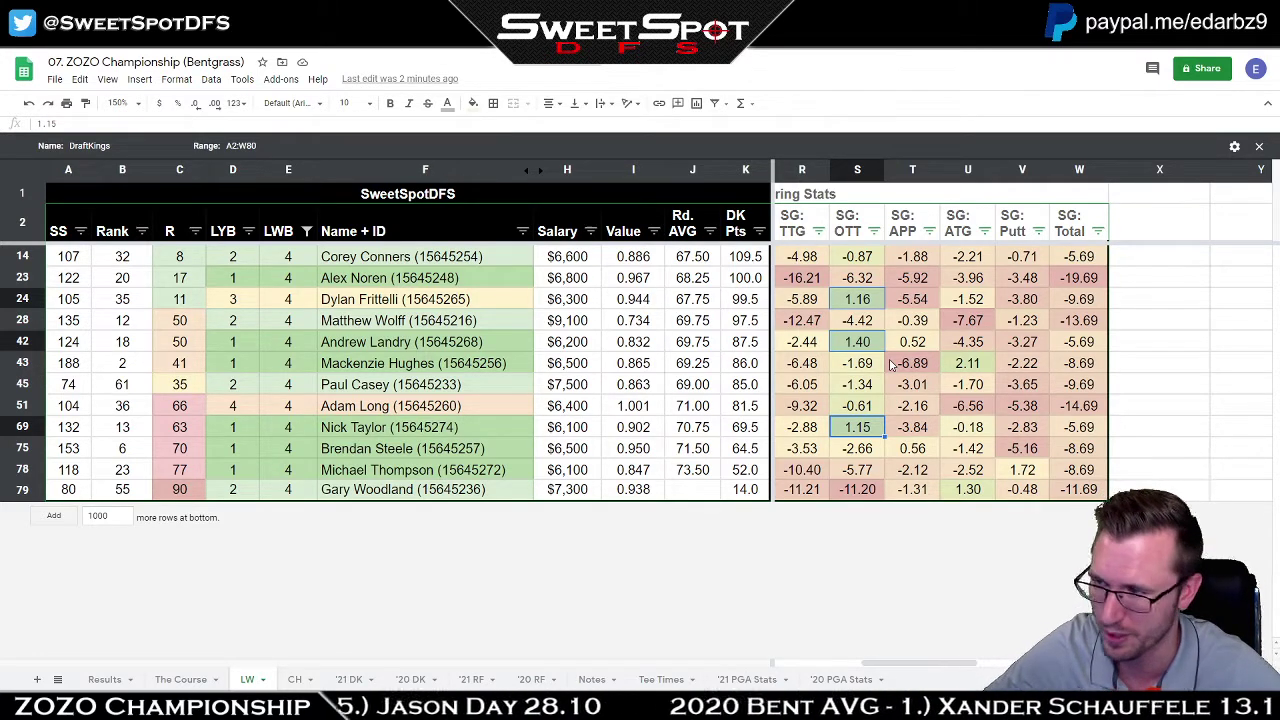
# Filter the LWB column to show only bucket 5 instead of bucket 4.
pyautogui.click(306, 231)
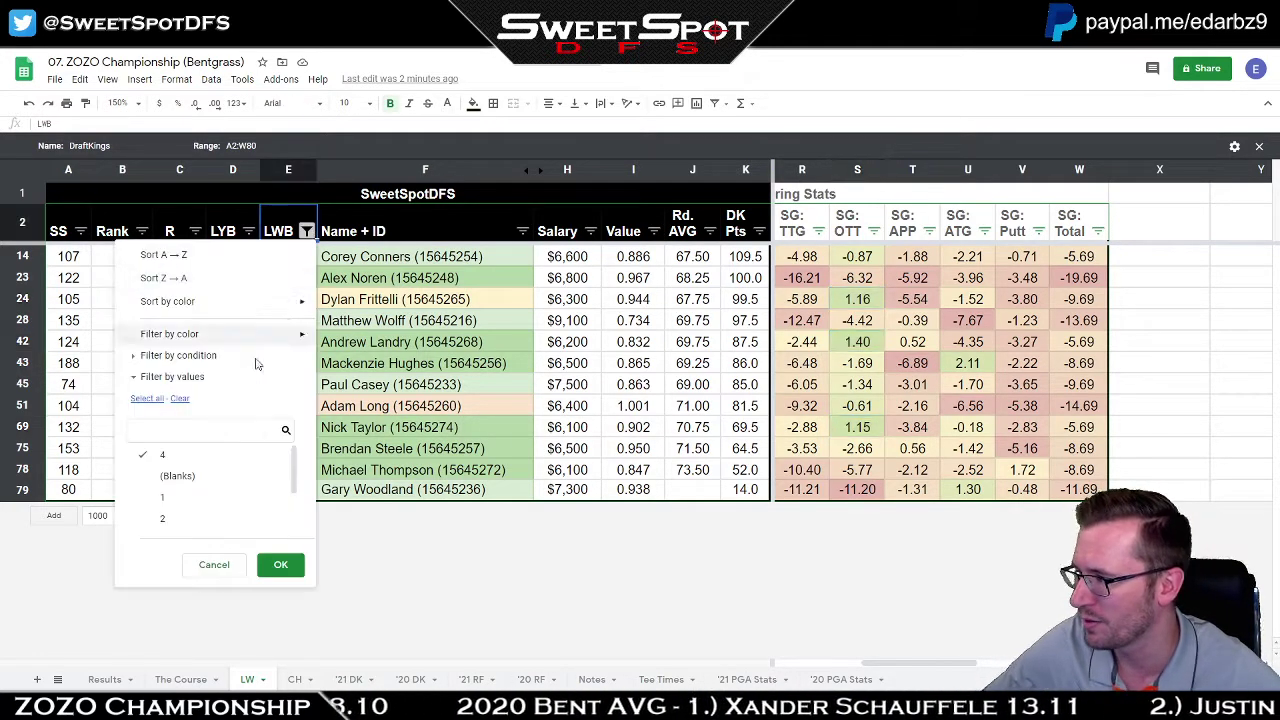
pyautogui.scroll(-2, 200, 480)
pyautogui.click(191, 498)
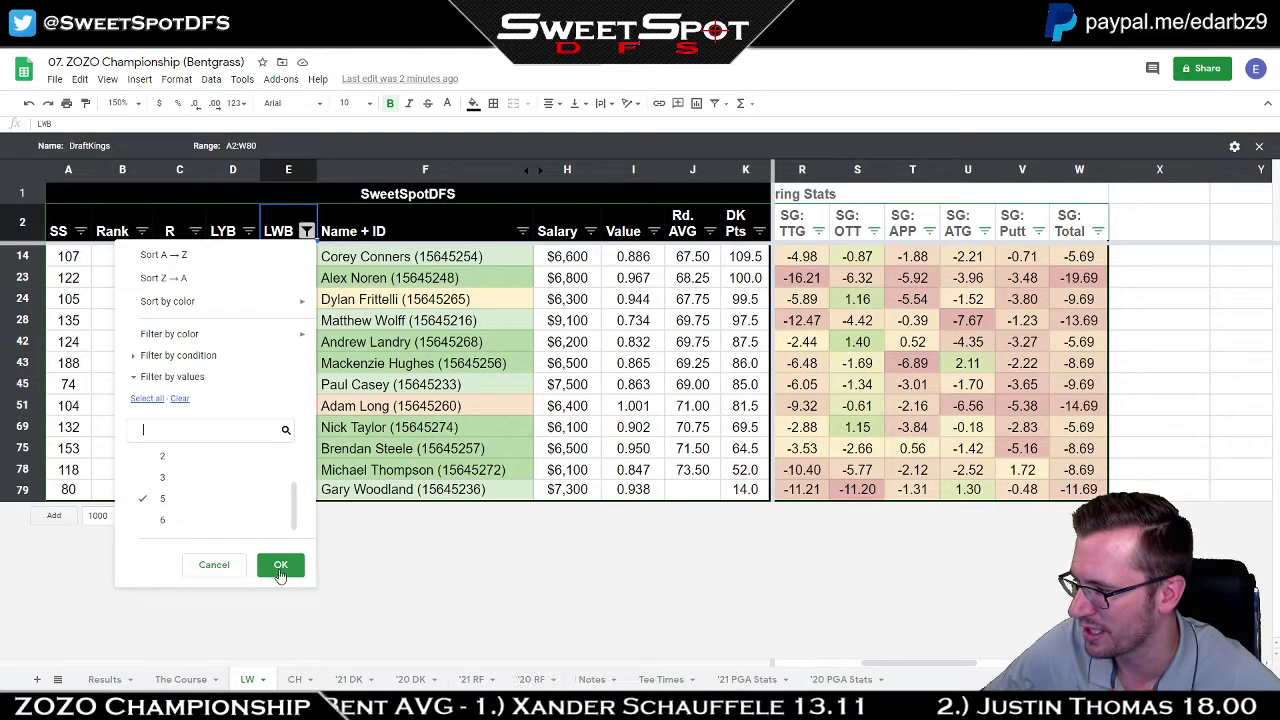
pyautogui.click(280, 565)
# Highlight the LW finishes of all bucket 5 golfers, from Cameron Champ down to Matt Kuchar.
pyautogui.moveTo(913, 665); pyautogui.dragTo(760, 668)
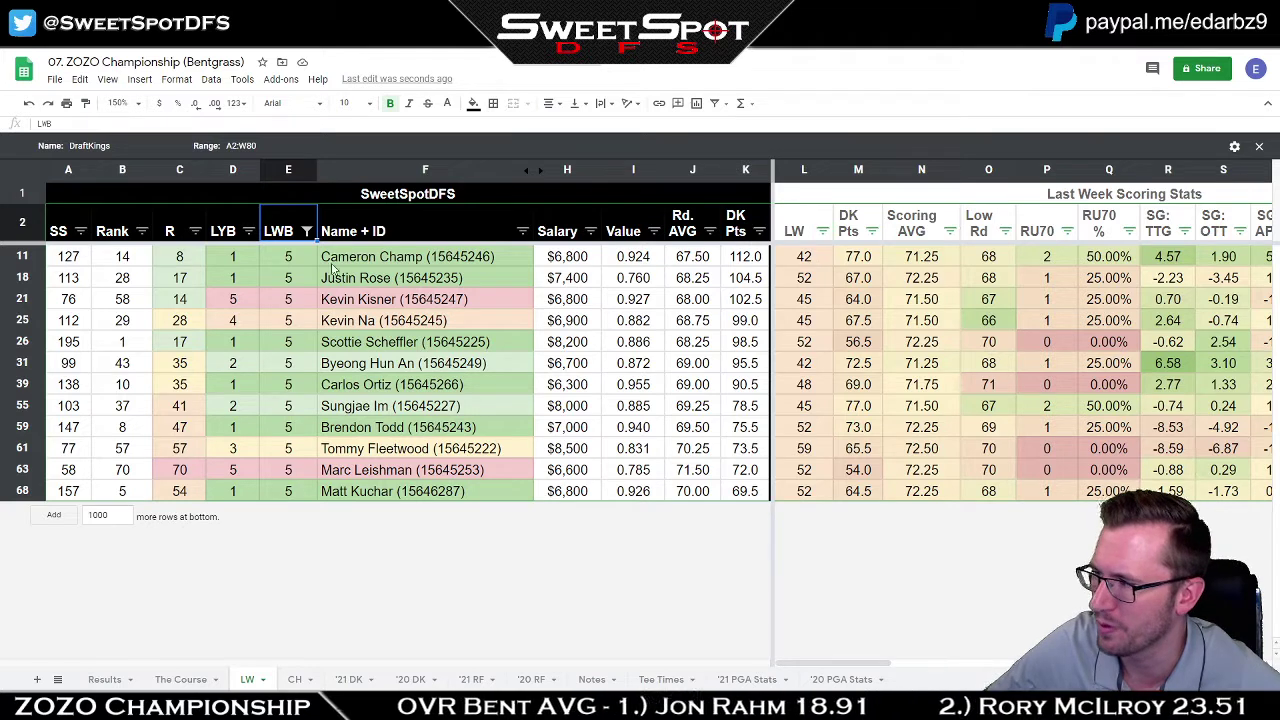
pyautogui.click(291, 264)
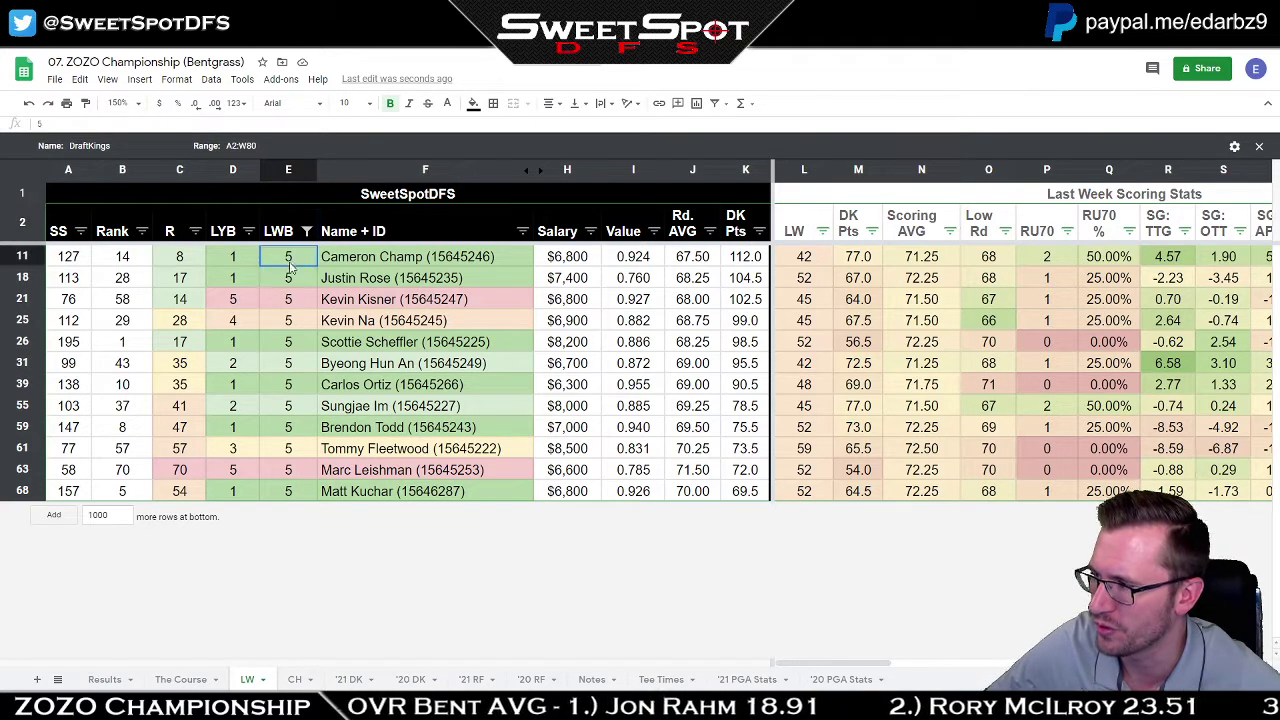
pyautogui.click(802, 262)
pyautogui.keyDown('shift'); pyautogui.click(797, 488); pyautogui.keyUp('shift')
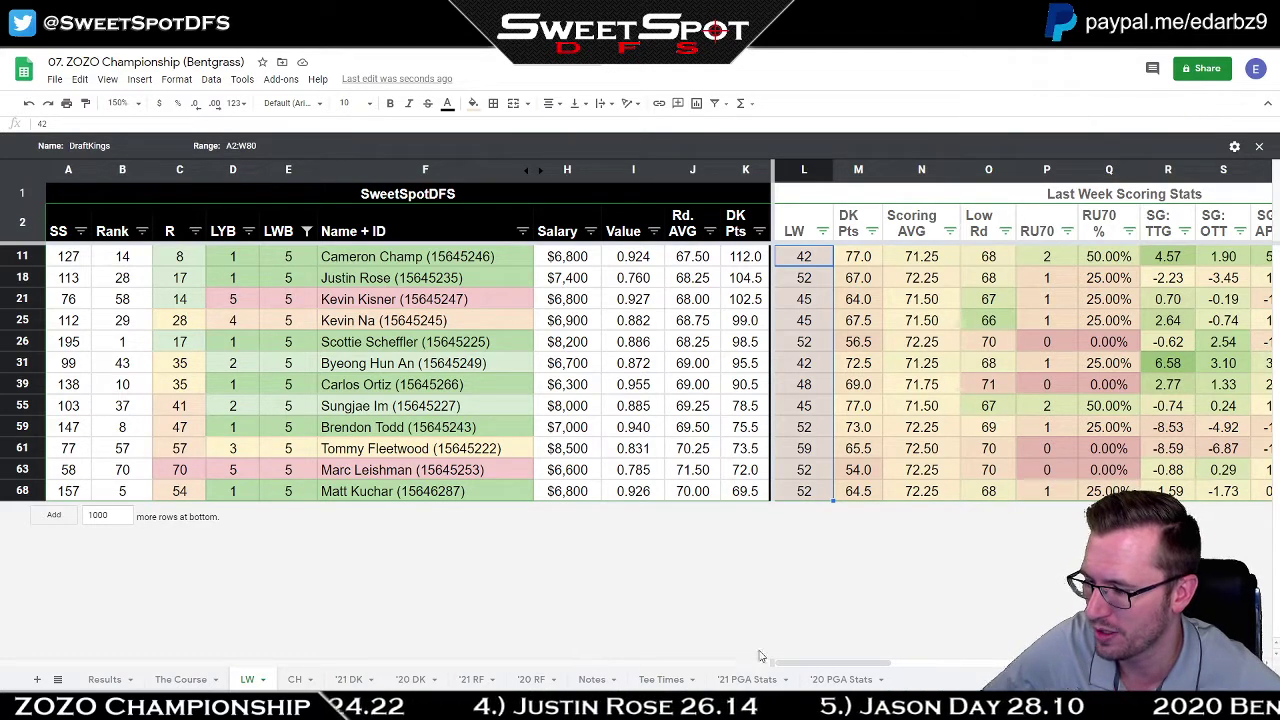
# Examine the bucket 5 strokes-gained stats and highlight SG: Putt from Cameron Champ through Carlos Ortiz.
pyautogui.moveTo(800, 665); pyautogui.dragTo(822, 668)
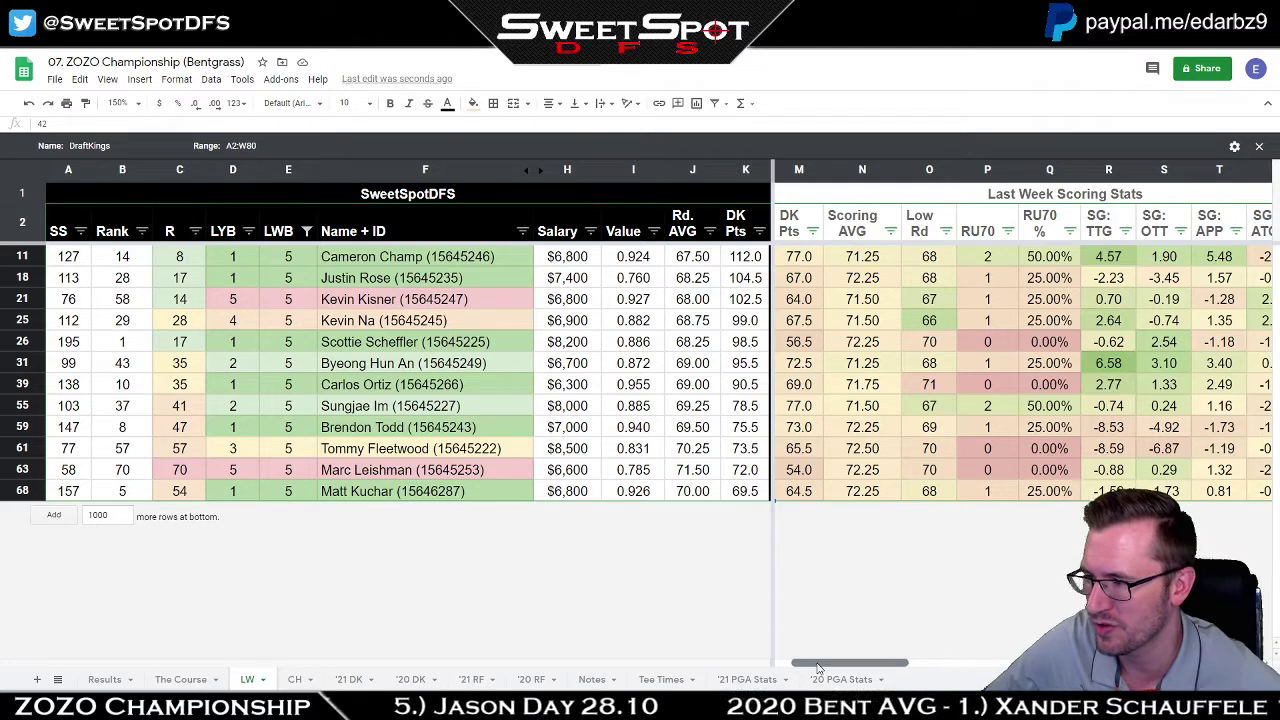
pyautogui.moveTo(818, 667); pyautogui.dragTo(886, 668)
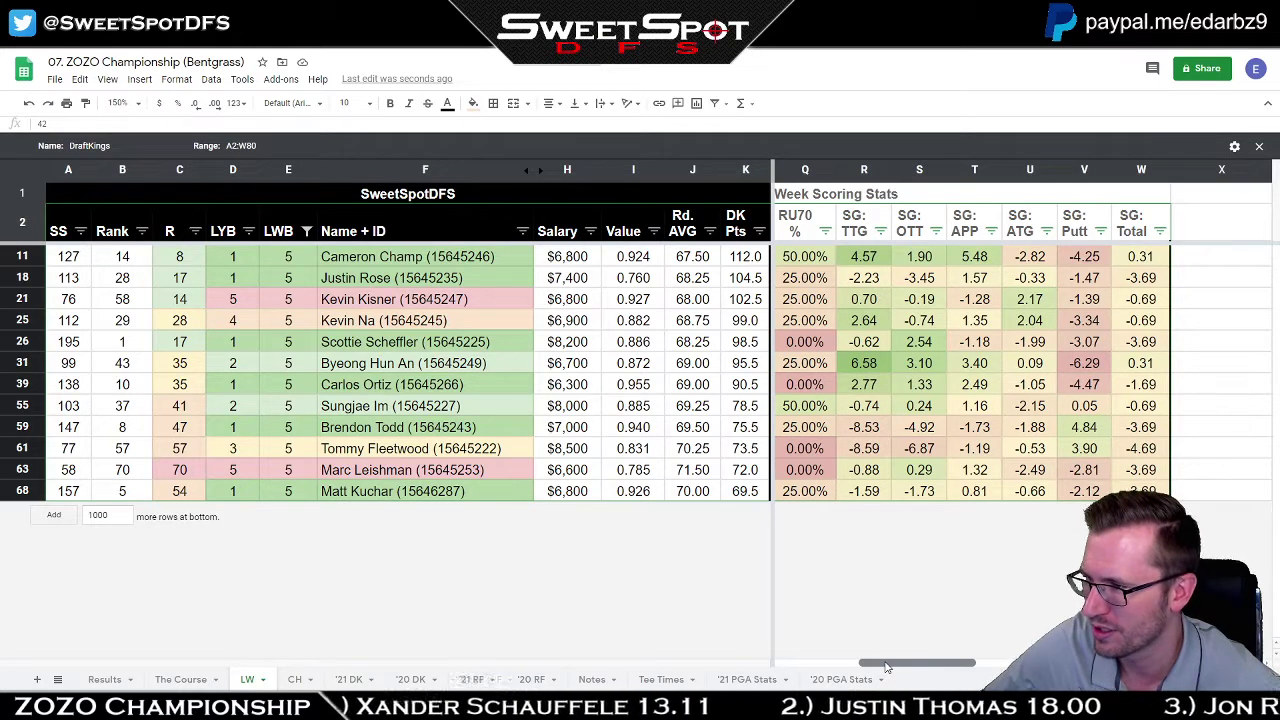
pyautogui.moveTo(892, 666); pyautogui.dragTo(906, 666)
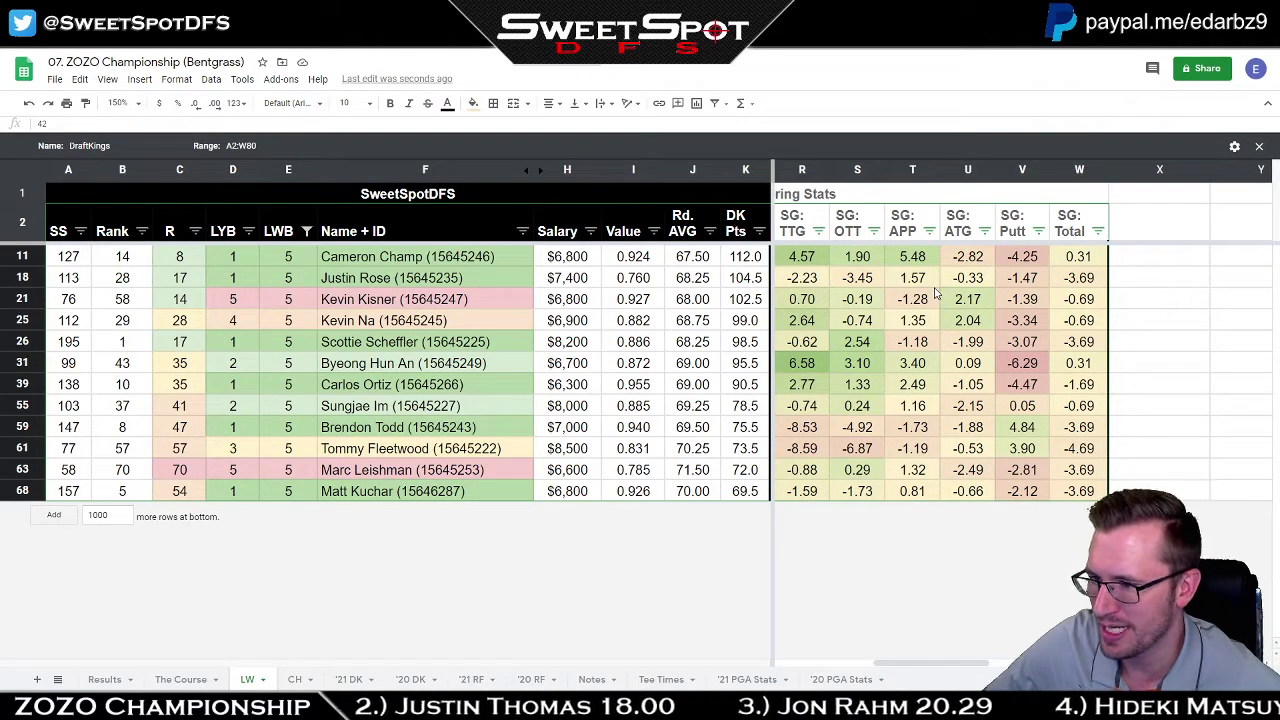
pyautogui.click(1031, 386)
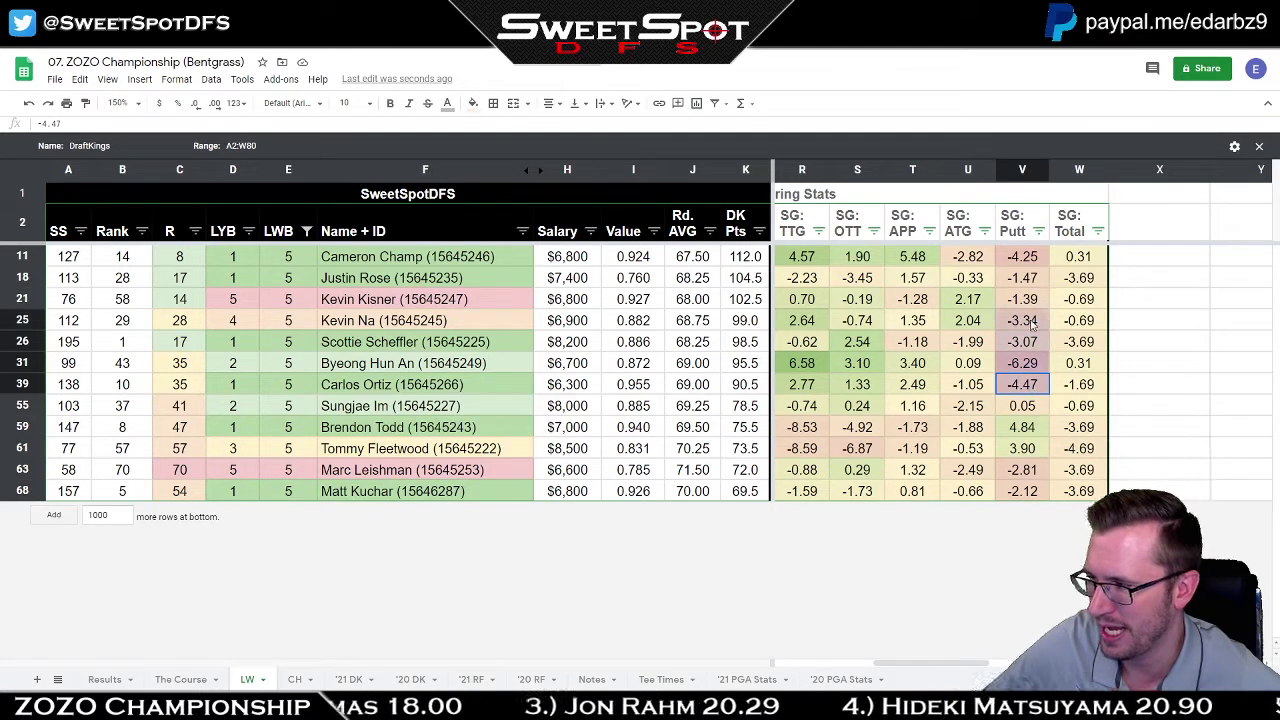
pyautogui.keyDown('shift'); pyautogui.click(1033, 265); pyautogui.keyUp('shift')
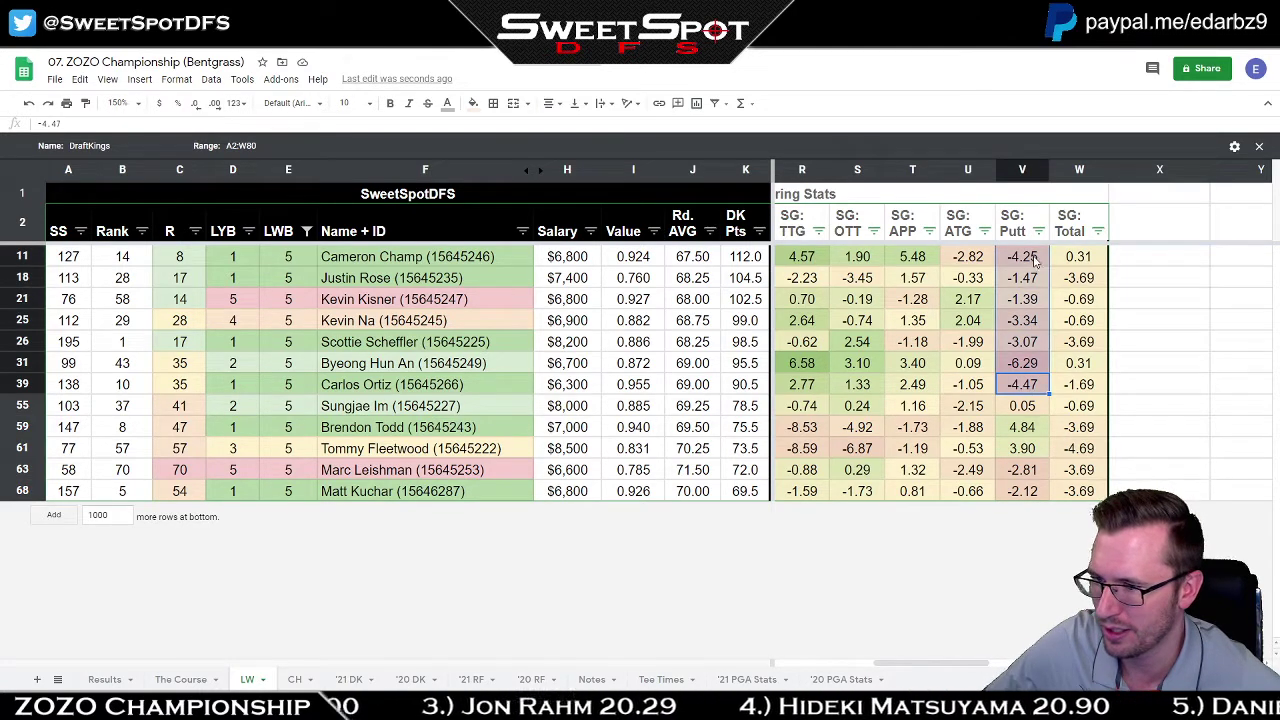
# Highlight the names from Cameron Champ through Carlos Ortiz, and extend the comparison to every bucket 5 name down to Matt Kuchar.
pyautogui.click(455, 386)
pyautogui.keyDown('shift'); pyautogui.click(475, 257); pyautogui.keyUp('shift')
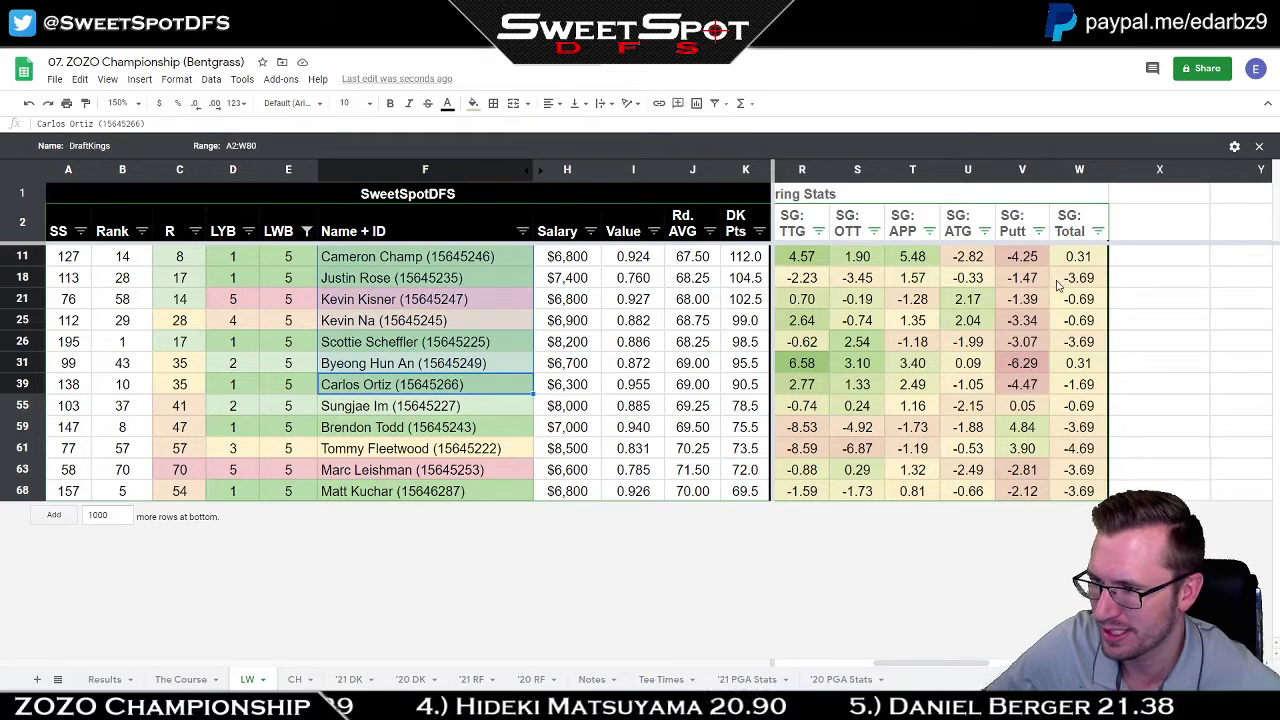
pyautogui.click(478, 495)
pyautogui.keyDown('shift'); pyautogui.click(475, 257); pyautogui.keyUp('shift')
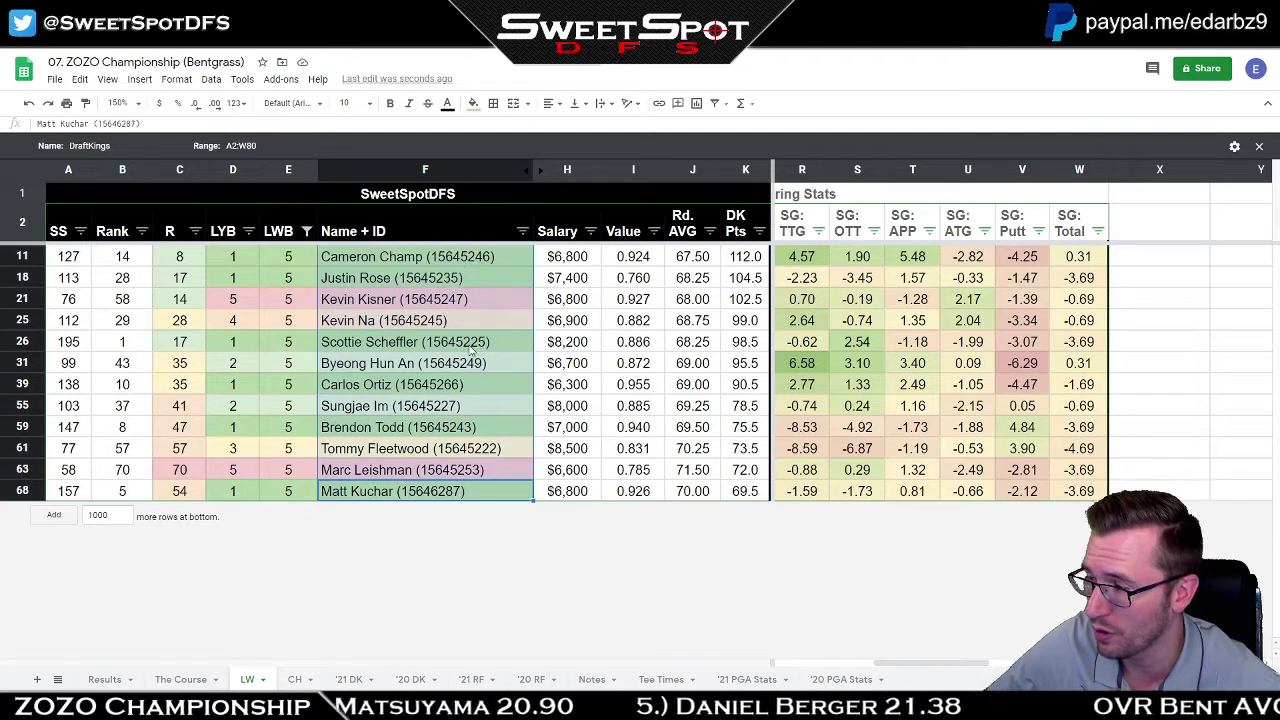
# Highlight SG: Putt from Cameron Champ through Carlos Ortiz together with SG: OTT for Champ, Scottie Scheffler, Byeong Hun An and Ortiz.
pyautogui.click(1022, 386)
pyautogui.keyDown('shift'); pyautogui.click(1022, 257); pyautogui.keyUp('shift')
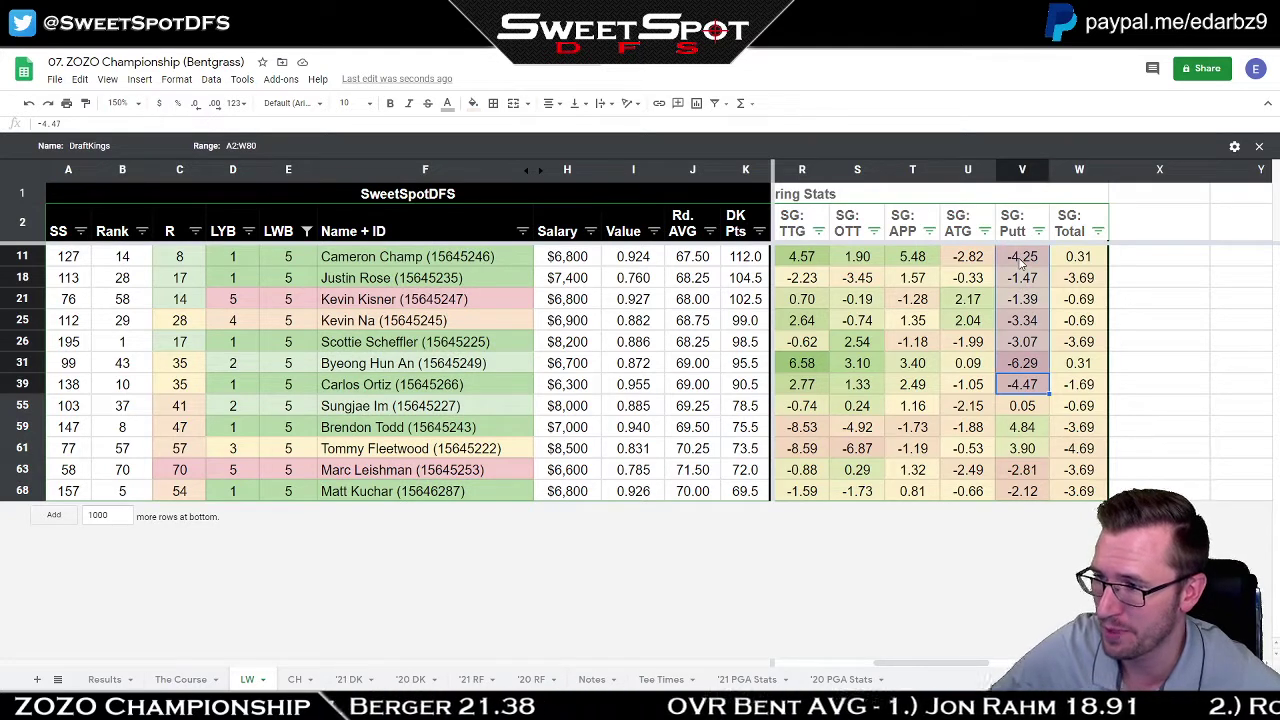
pyautogui.moveTo(873, 387); pyautogui.dragTo(871, 350)
pyautogui.keyDown('ctrl'); pyautogui.click(868, 262); pyautogui.keyUp('ctrl')
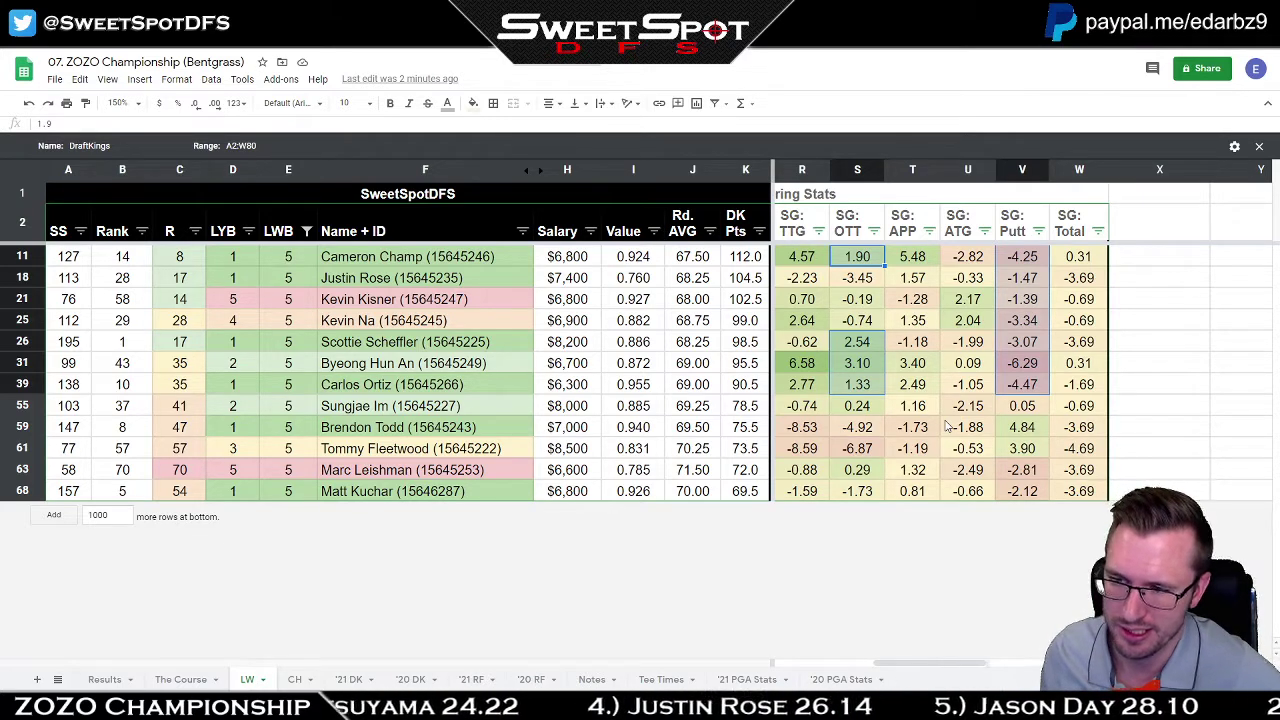
# Filter the LWB column to show only bucket 6 and select Jason Day's tournament result.
pyautogui.click(860, 261)
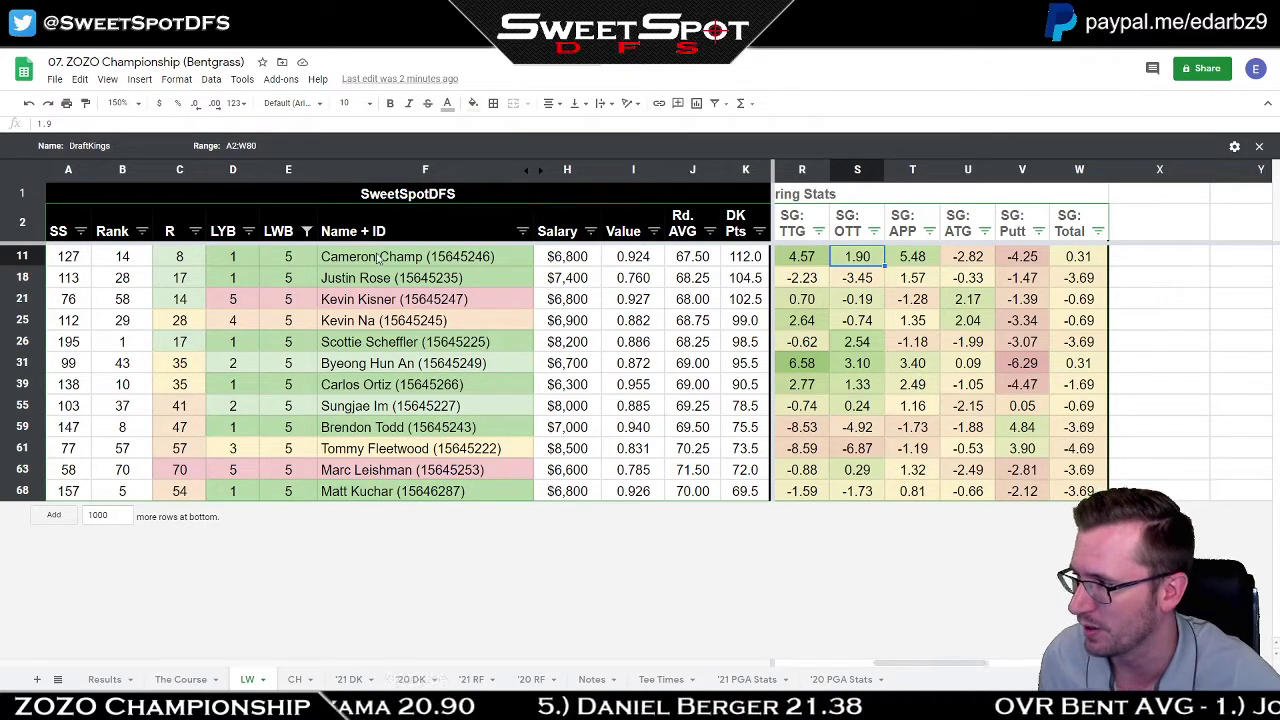
pyautogui.click(306, 231)
pyautogui.scroll(-3, 190, 470)
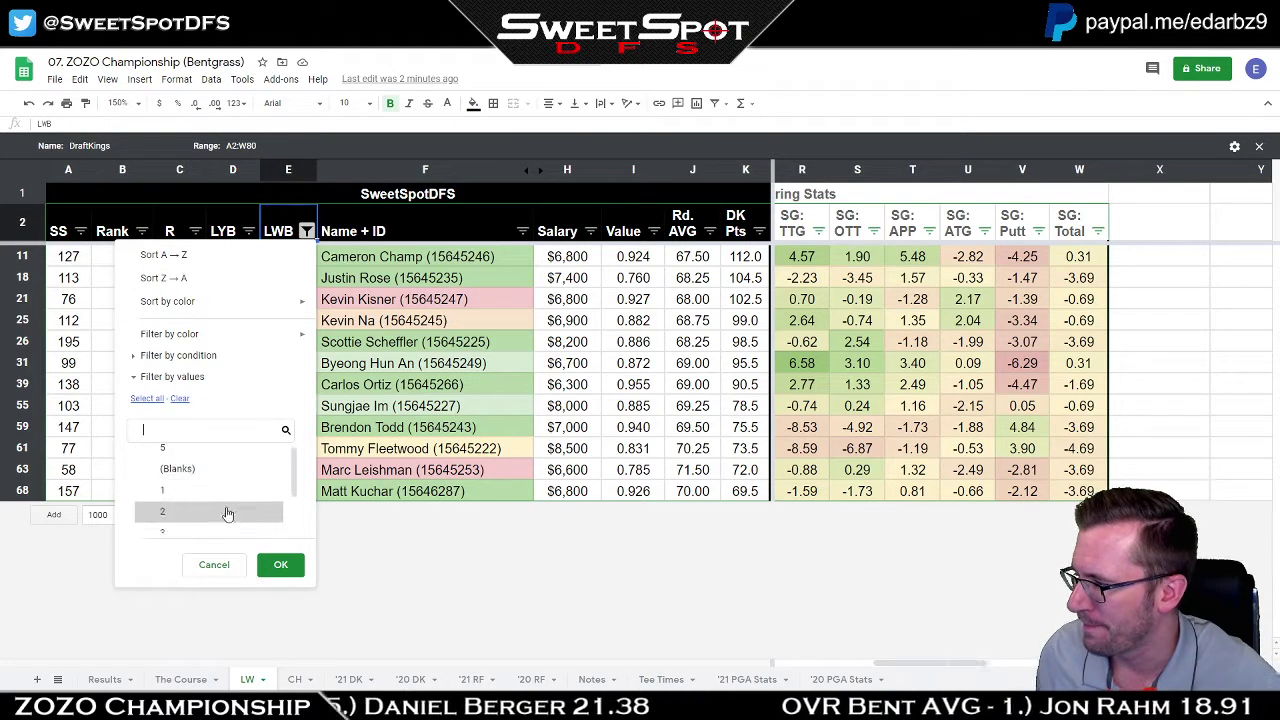
pyautogui.click(220, 520)
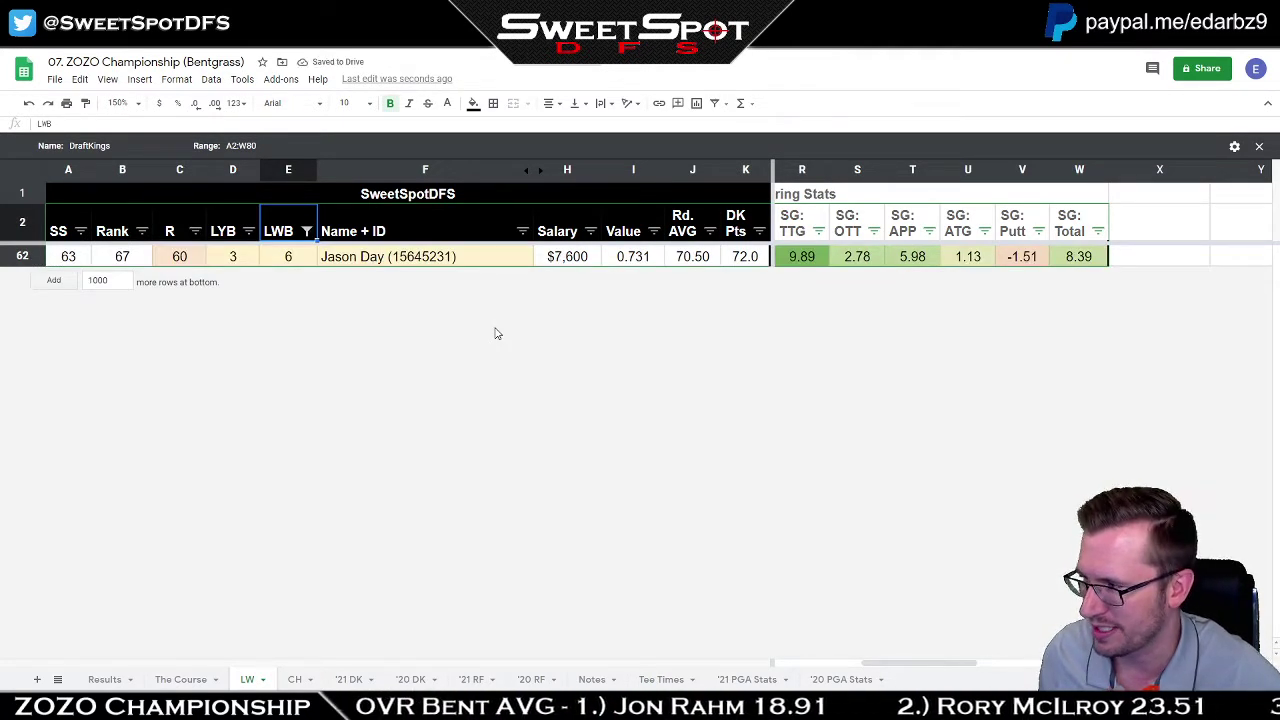
pyautogui.click(180, 262)
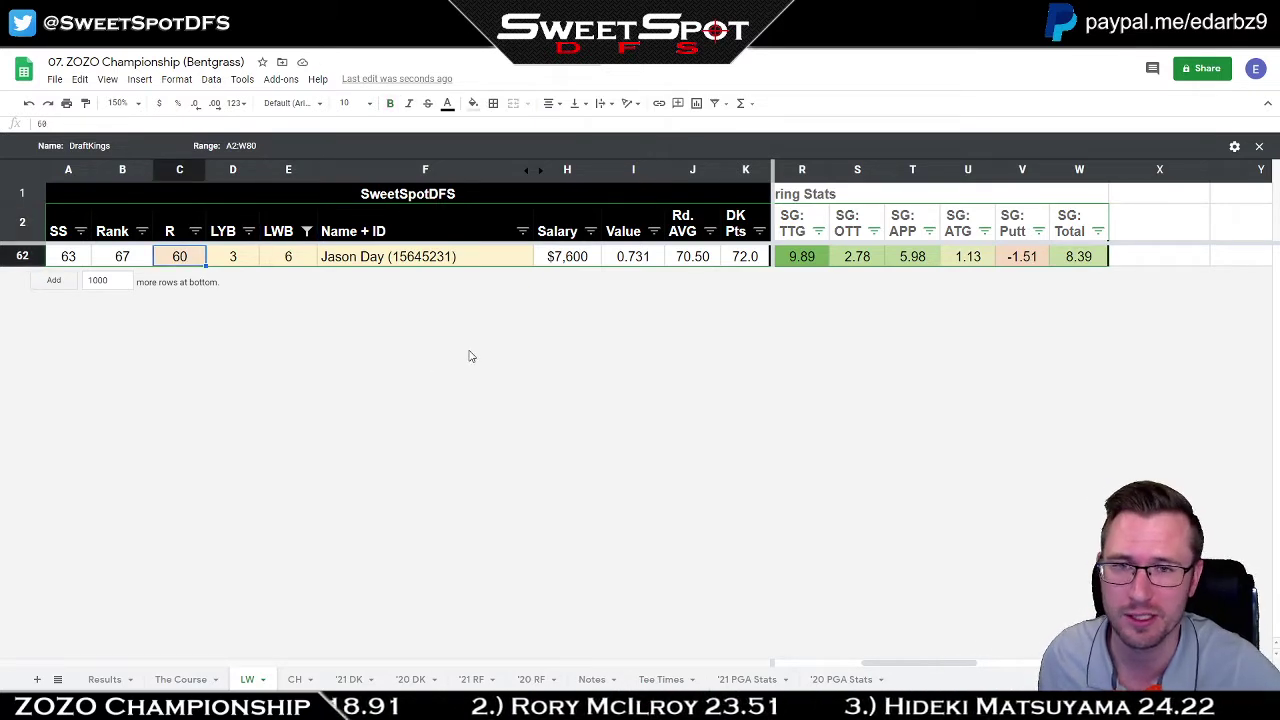
# Restore all values in the LWB filter so that golfers from every last-week bucket are listed.
pyautogui.click(306, 231)
pyautogui.click(150, 398)
pyautogui.click(283, 567)
pyautogui.scroll(20, 413, 378)
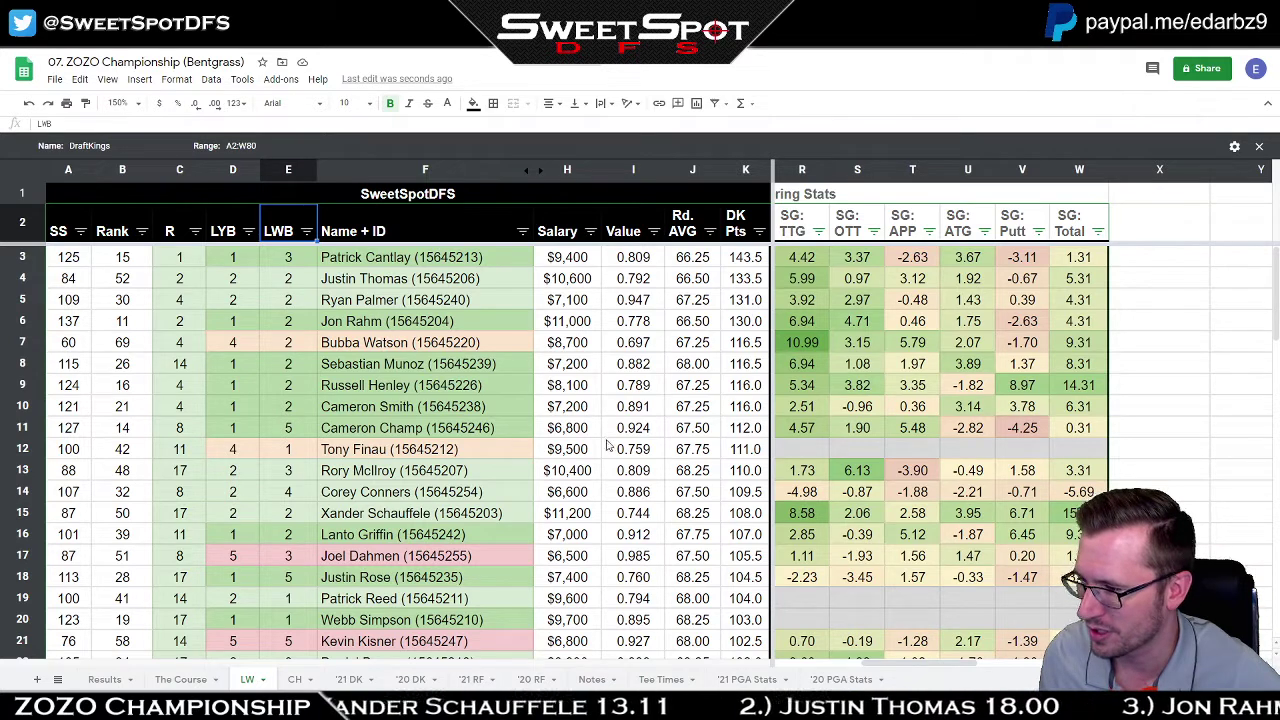
# Highlight the names from Patrick Cantlay through Tony Finau, and SG: OTT together with SG: Putt from Cantlay through Cameron Champ.
pyautogui.moveTo(474, 455); pyautogui.dragTo(481, 259)
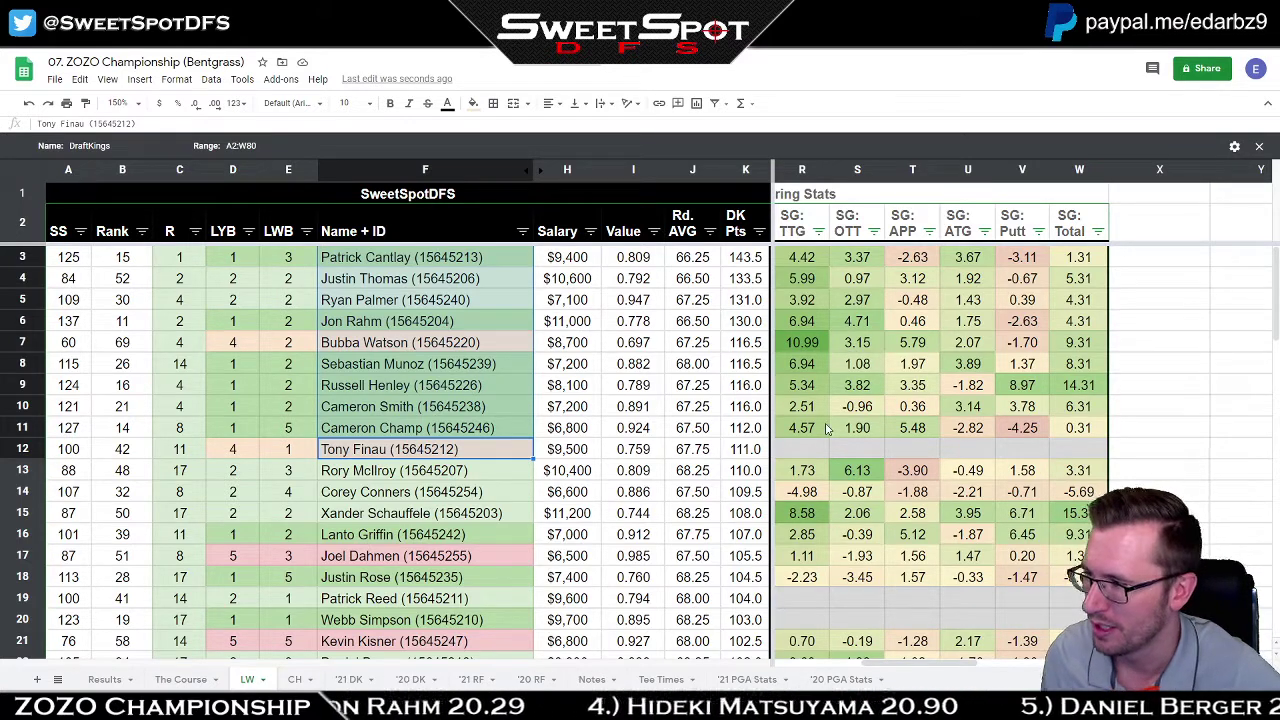
pyautogui.moveTo(857, 428); pyautogui.dragTo(860, 265)
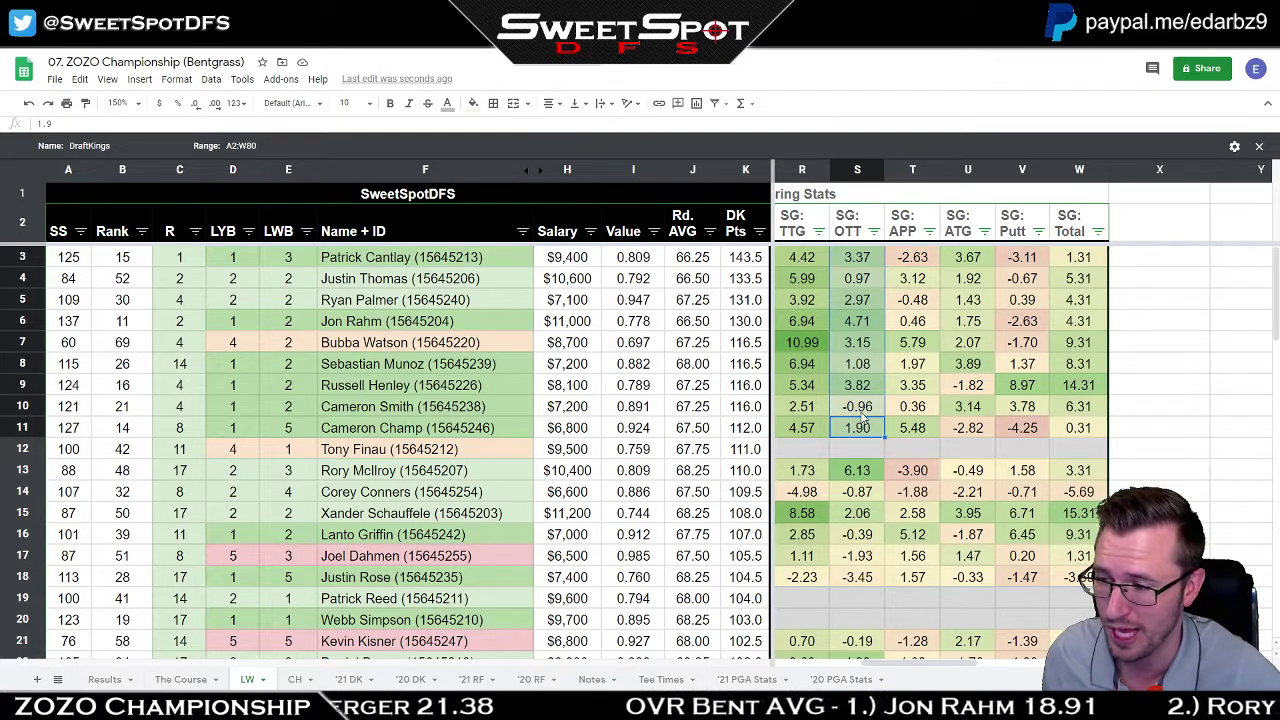
pyautogui.moveTo(1024, 430); pyautogui.dragTo(1024, 262)
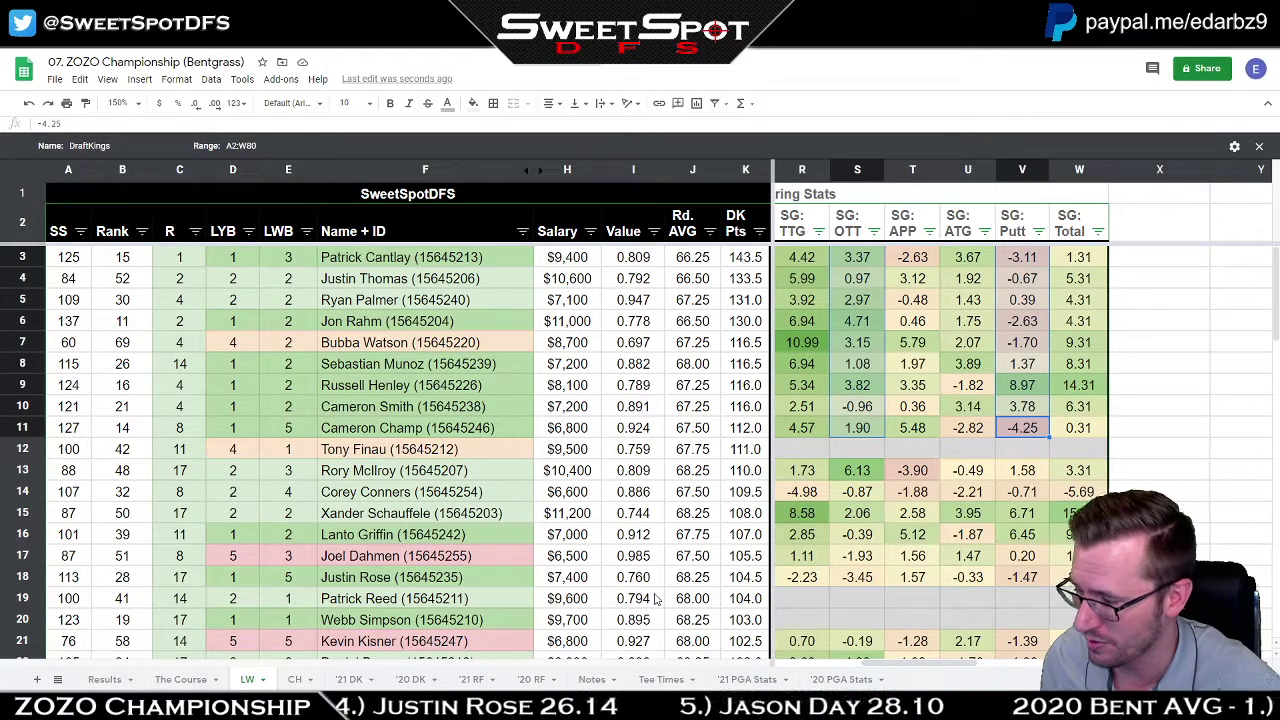
# Open the '21 DK sheet and highlight the Game values from Patrick Cantlay through Patrick Reed.
pyautogui.click(348, 679)
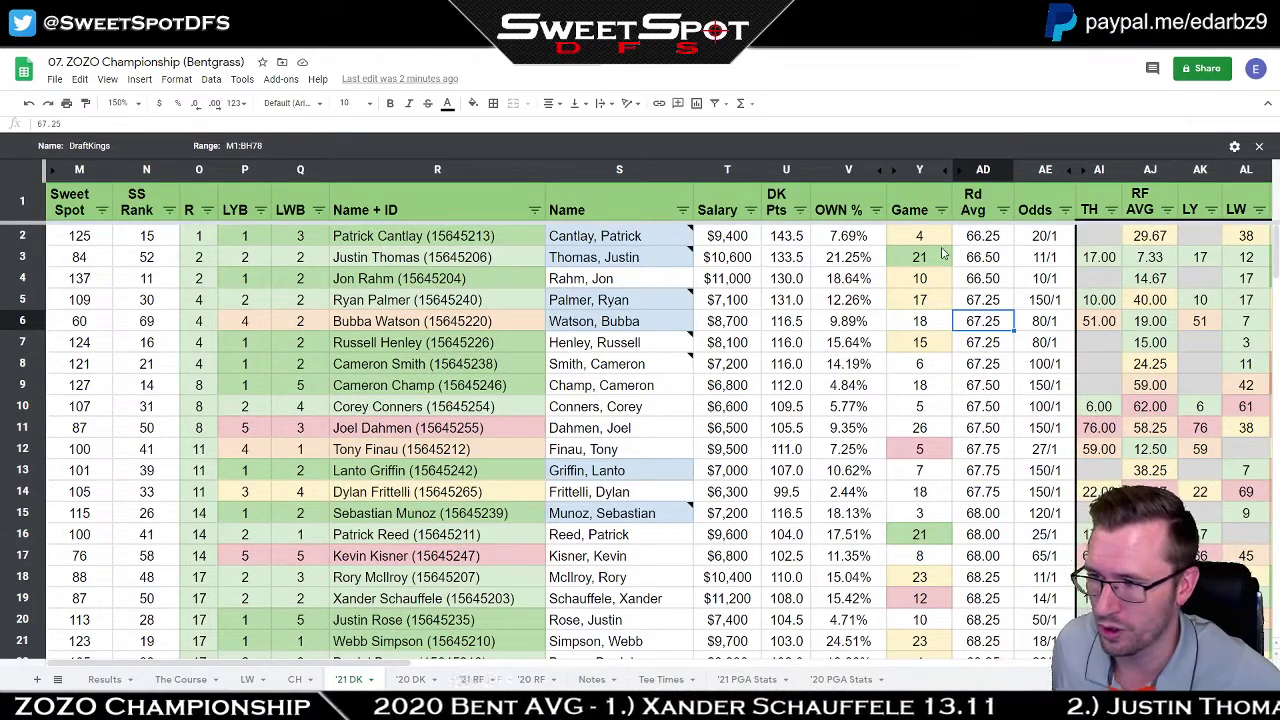
pyautogui.moveTo(905, 241); pyautogui.dragTo(916, 462)
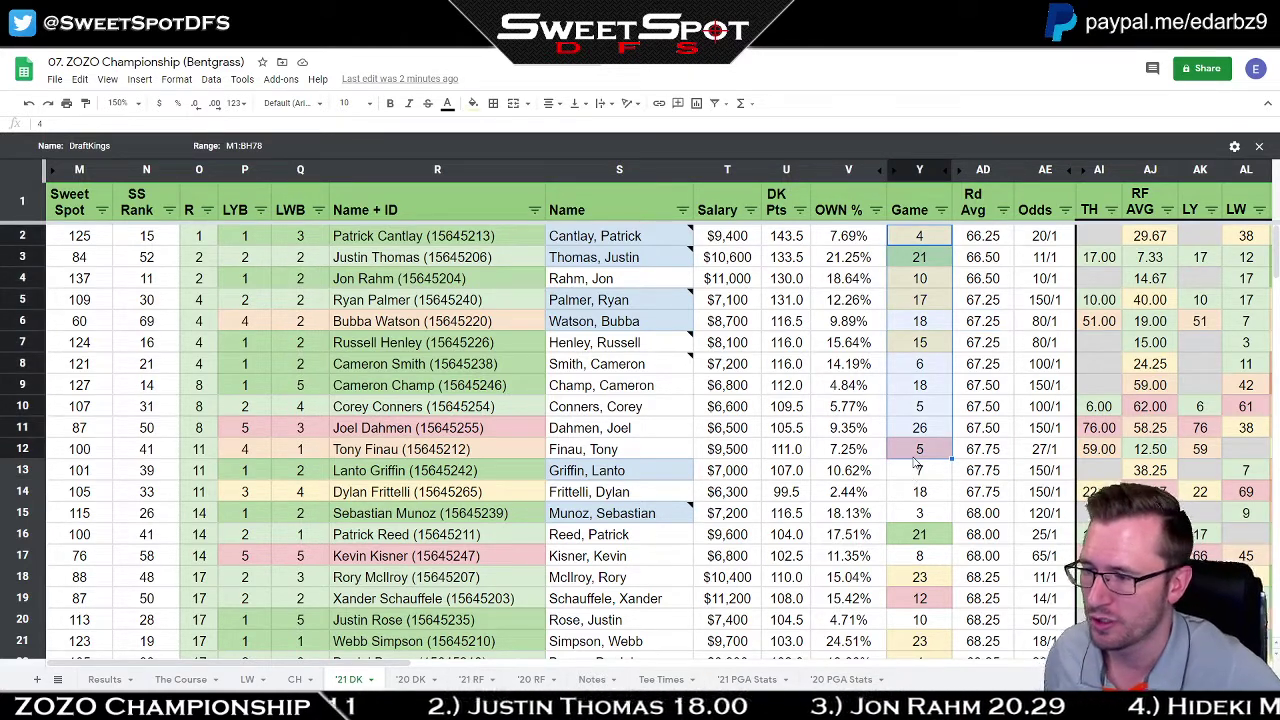
pyautogui.click(985, 257)
pyautogui.moveTo(920, 240); pyautogui.dragTo(928, 540)
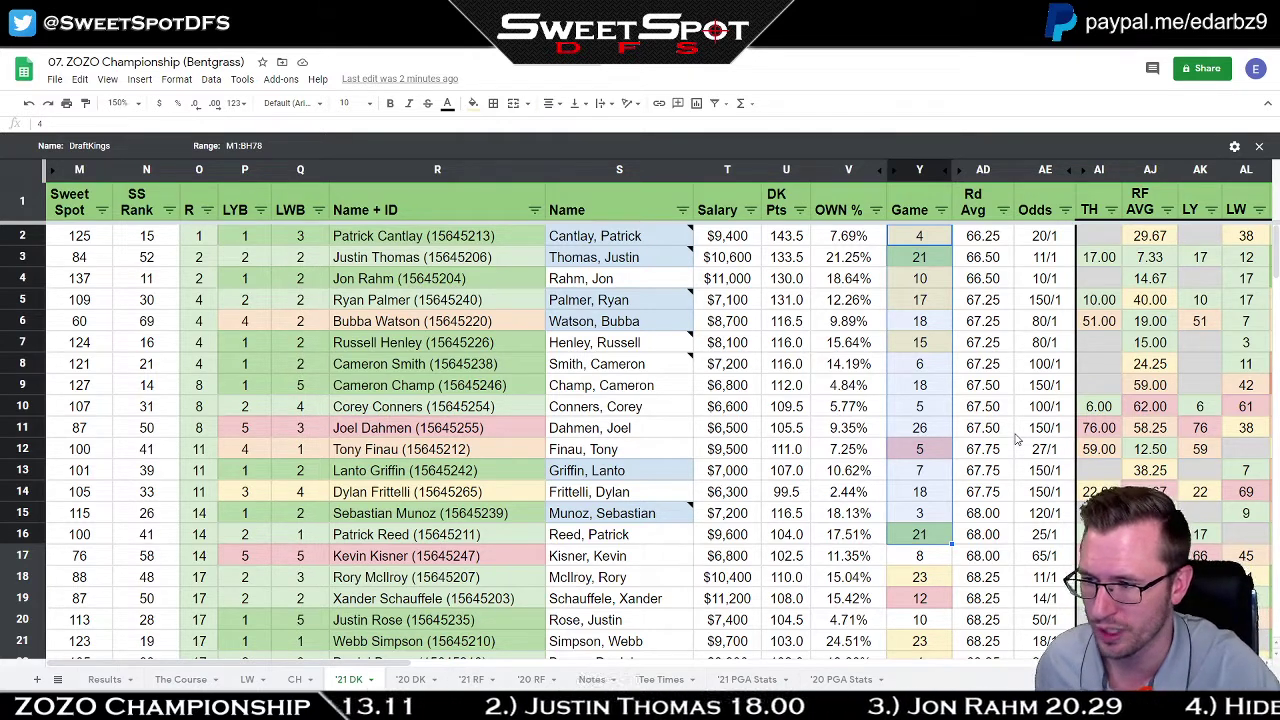
# Highlight the Game values of Corey Conners and Tony Finau as a pair, followed by those of Justin Rose and Jon Rahm.
pyautogui.click(917, 411)
pyautogui.keyDown('ctrl'); pyautogui.click(930, 452); pyautogui.keyUp('ctrl')
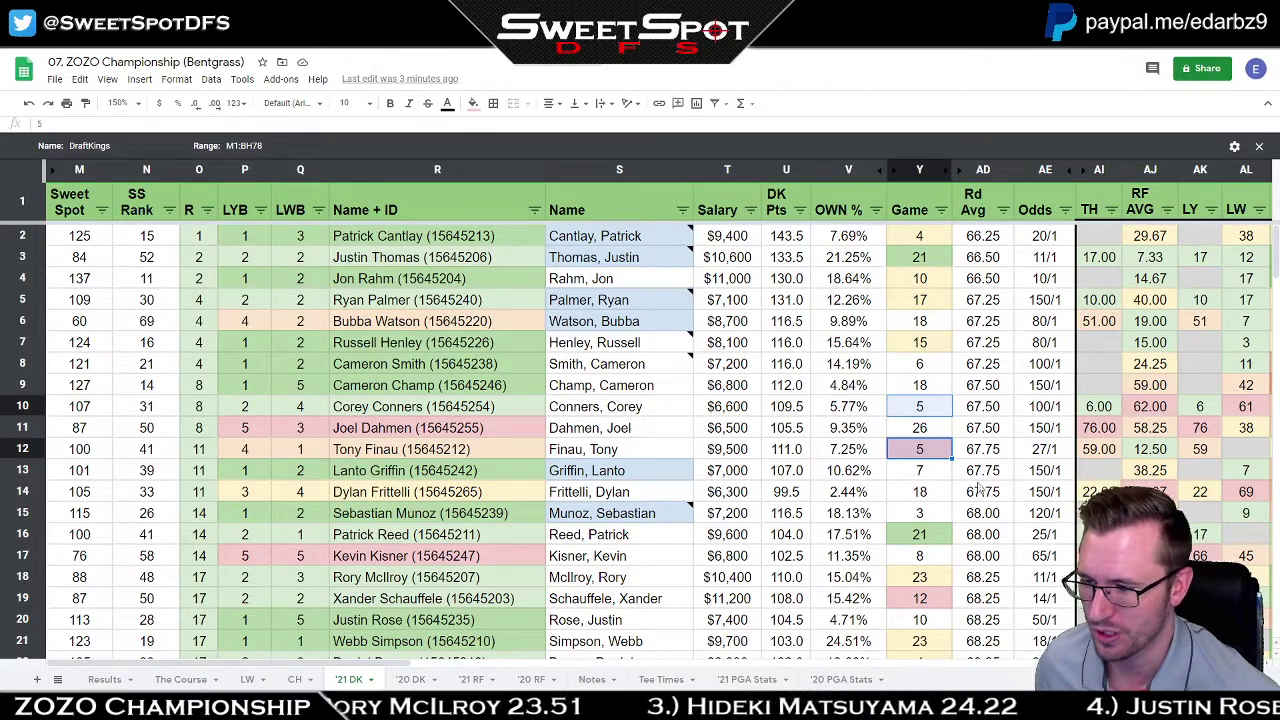
pyautogui.click(920, 622)
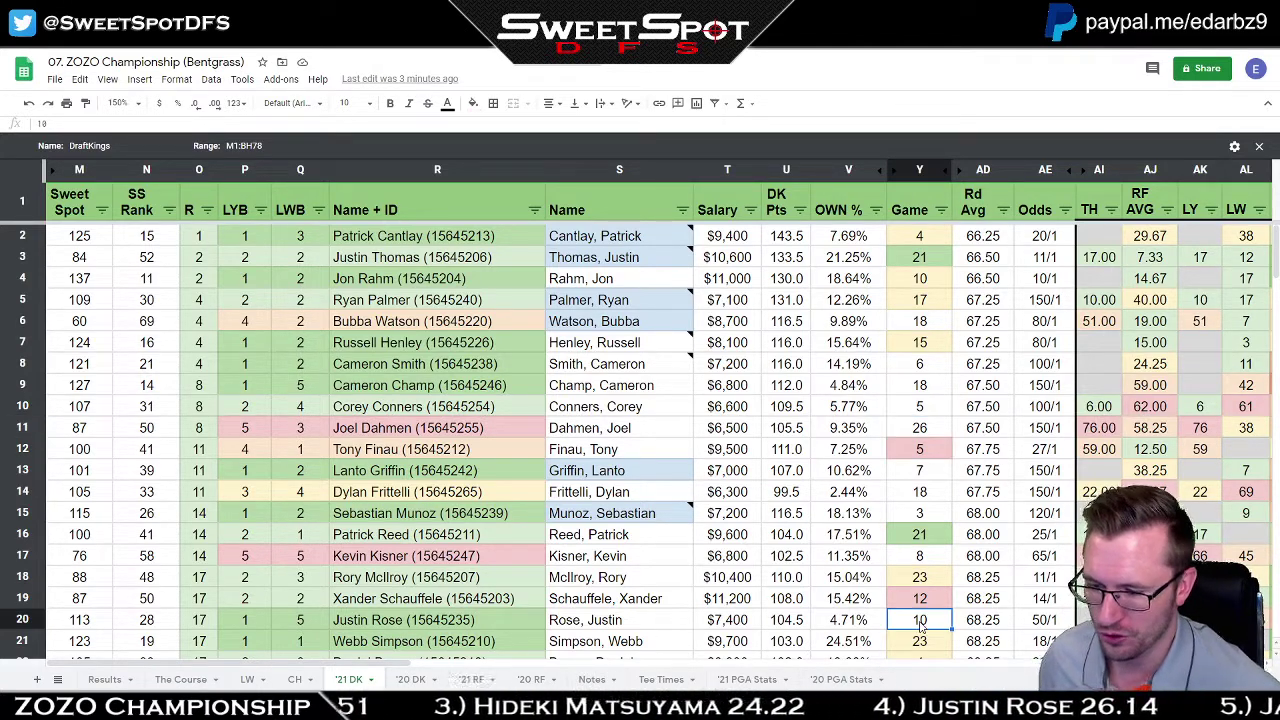
pyautogui.click(930, 281)
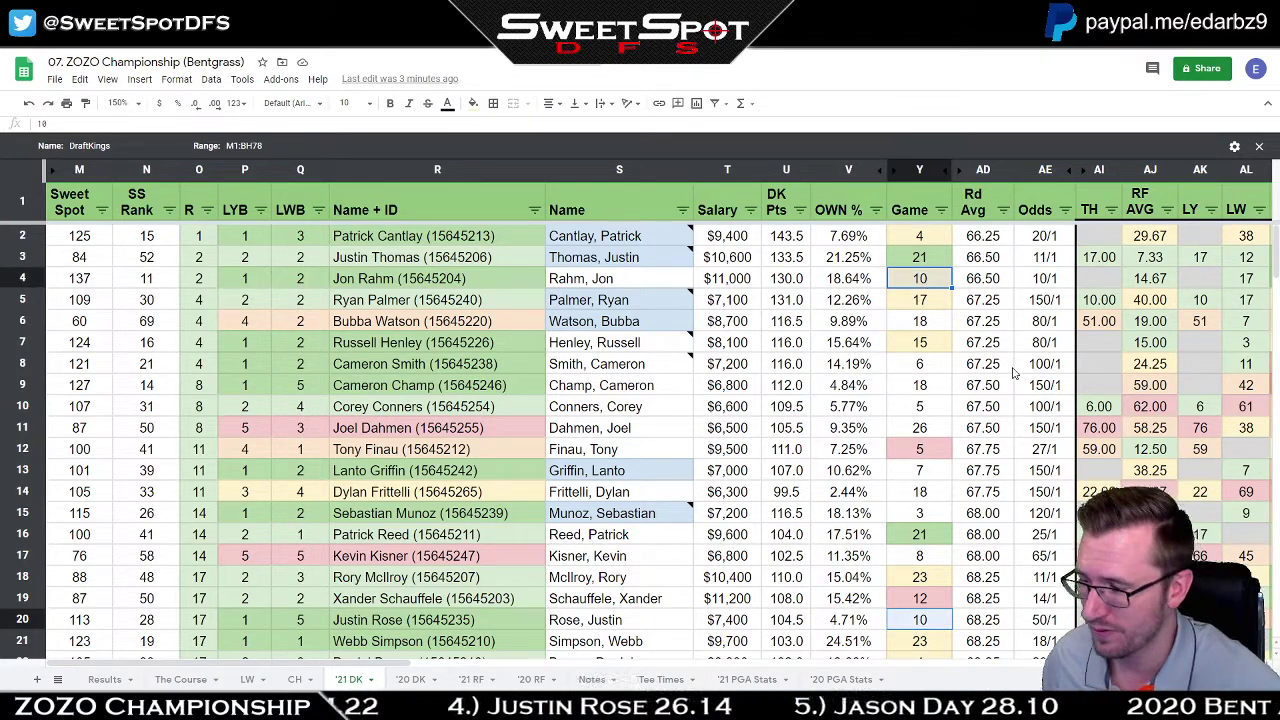
# Highlight the names from Patrick Cantlay through Webb Simpson, and compare the Game values of Rory McIlroy and Webb Simpson.
pyautogui.click(431, 236)
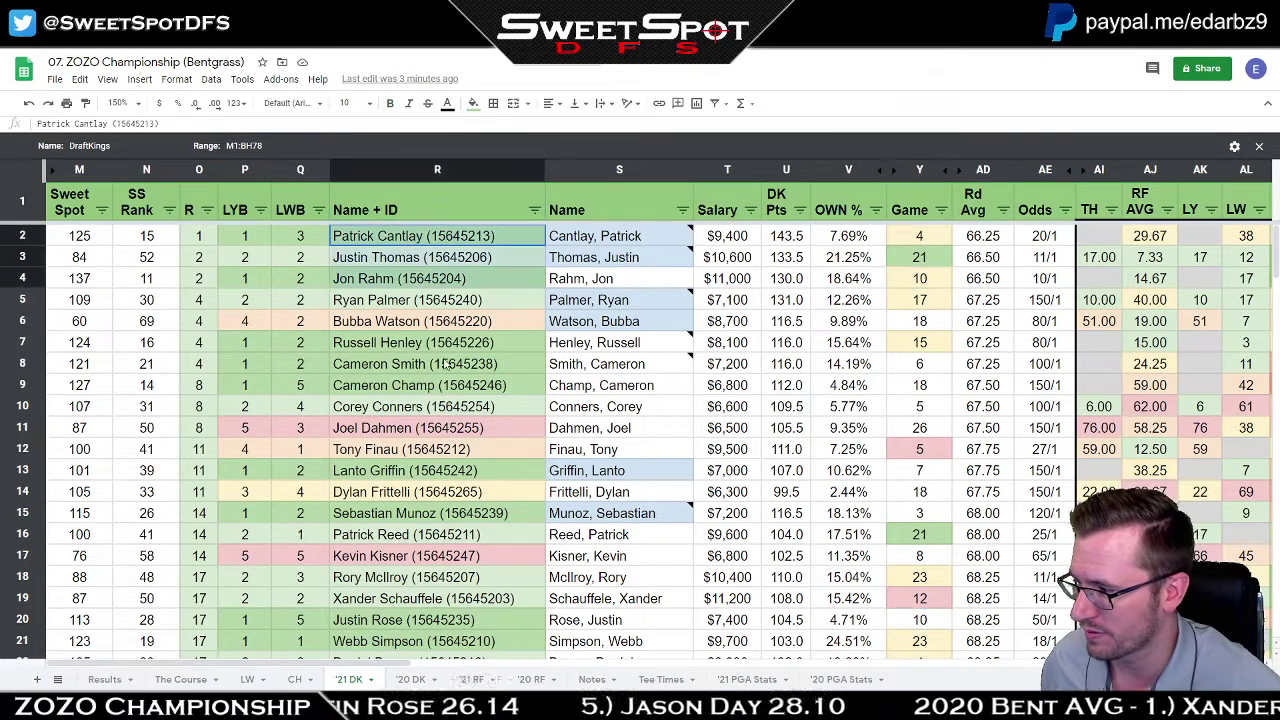
pyautogui.keyDown('shift'); pyautogui.click(440, 652); pyautogui.keyUp('shift')
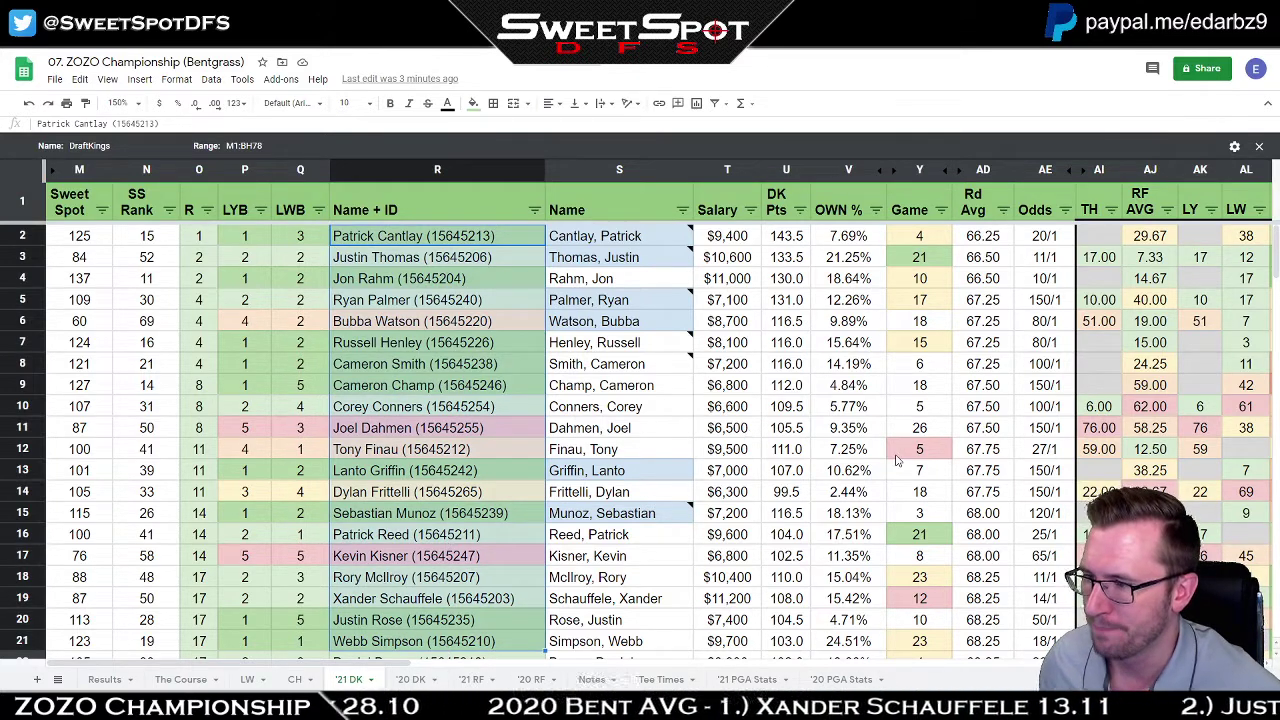
pyautogui.click(920, 578)
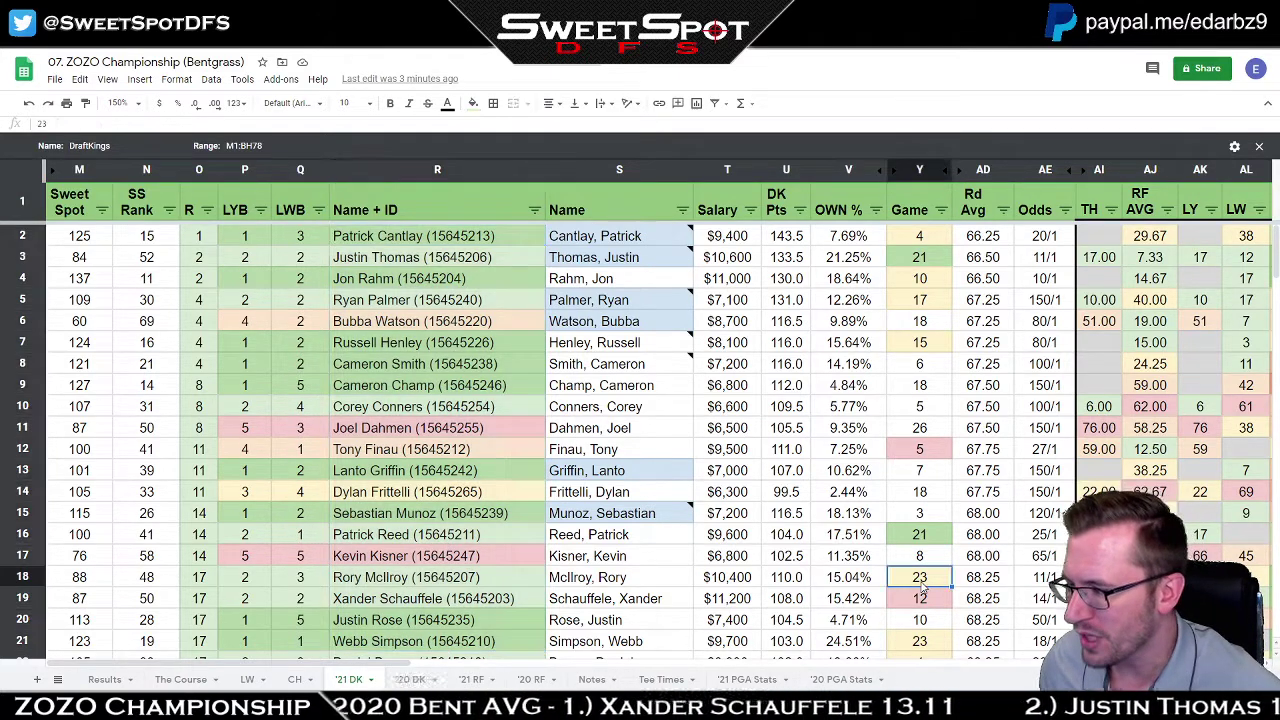
pyautogui.keyDown('ctrl'); pyautogui.click(925, 645); pyautogui.keyUp('ctrl')
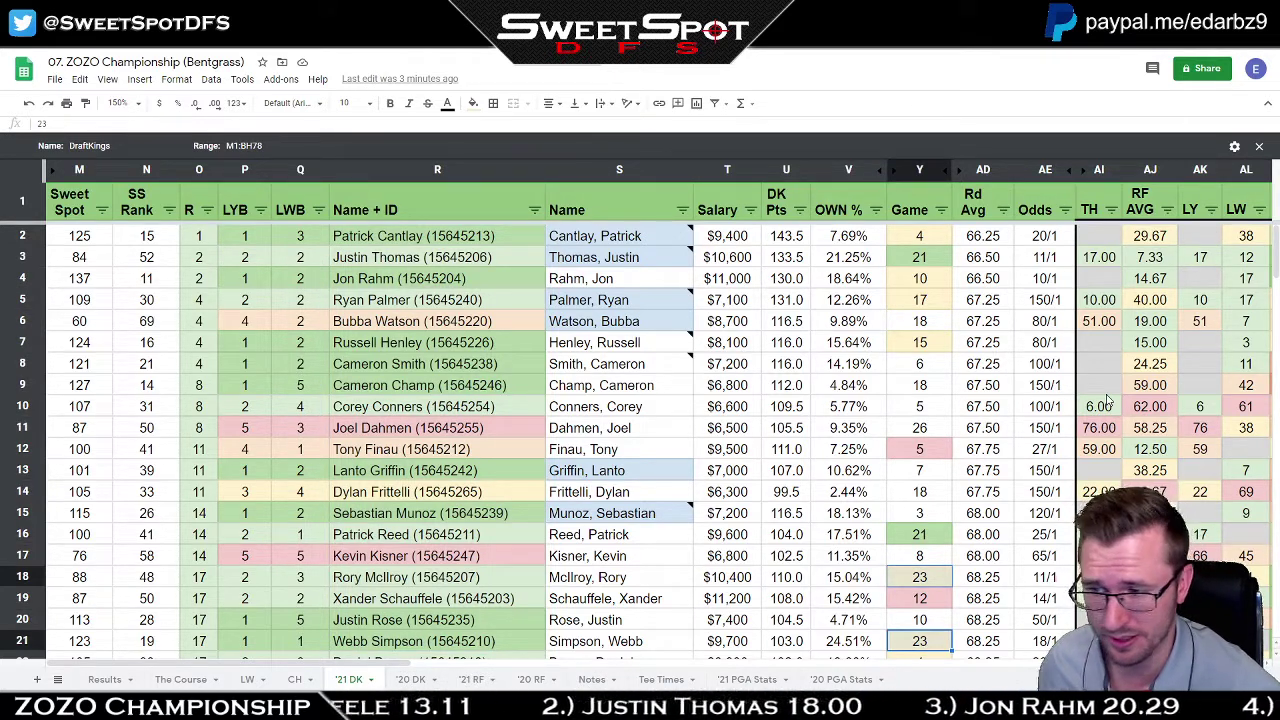
# Highlight the Game values of Cameron Champ, Bubba Watson, Corey Conners and Tony Finau together.
pyautogui.click(930, 389)
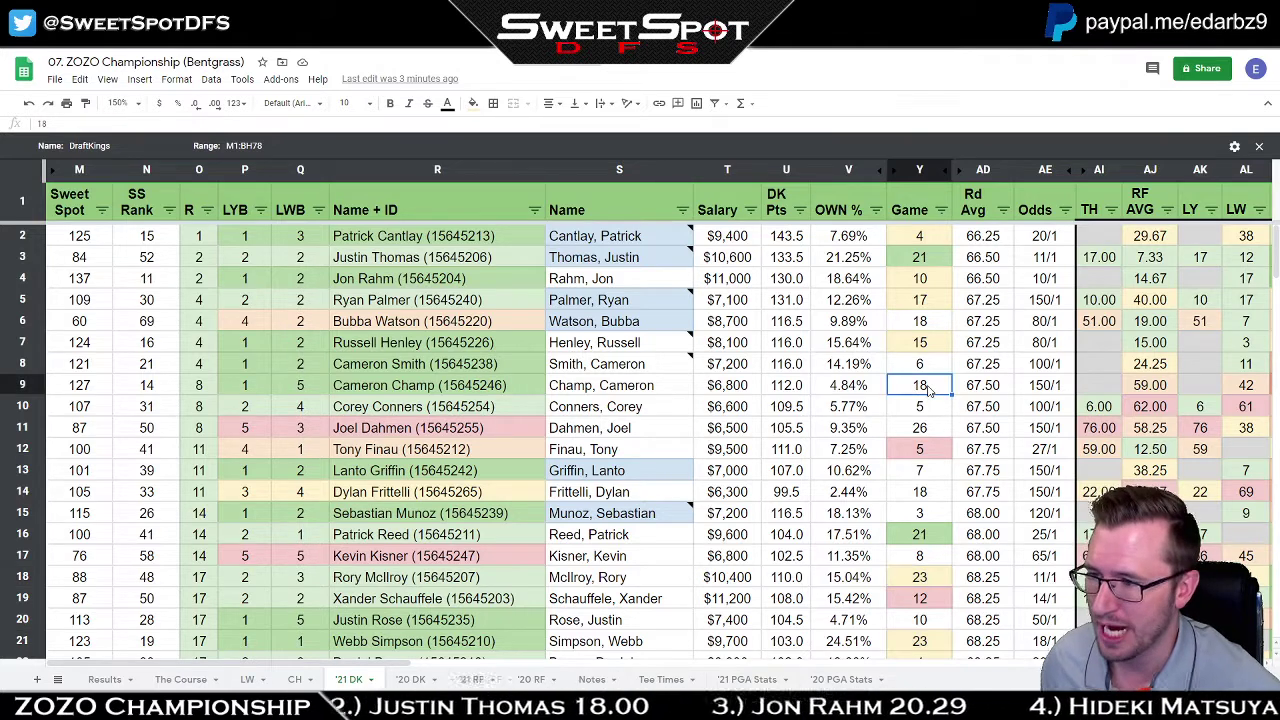
pyautogui.keyDown('ctrl'); pyautogui.click(927, 322); pyautogui.keyUp('ctrl')
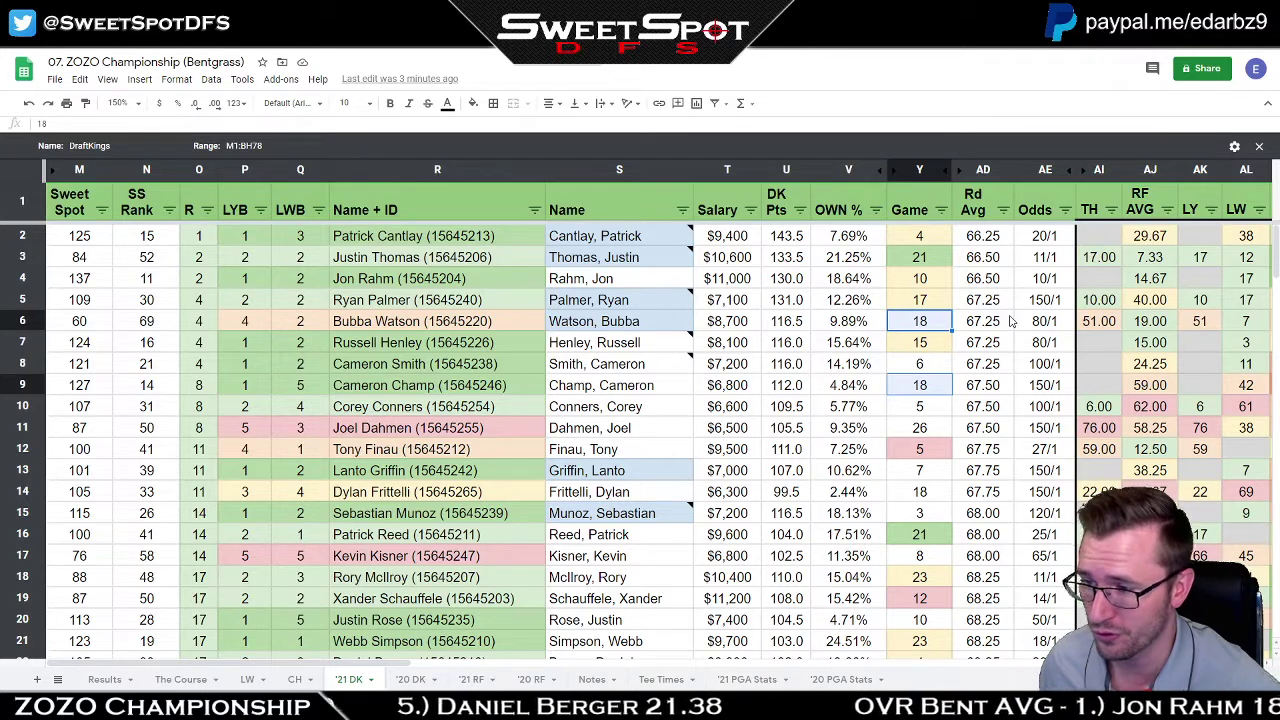
pyautogui.keyDown('ctrl'); pyautogui.click(948, 407); pyautogui.keyUp('ctrl')
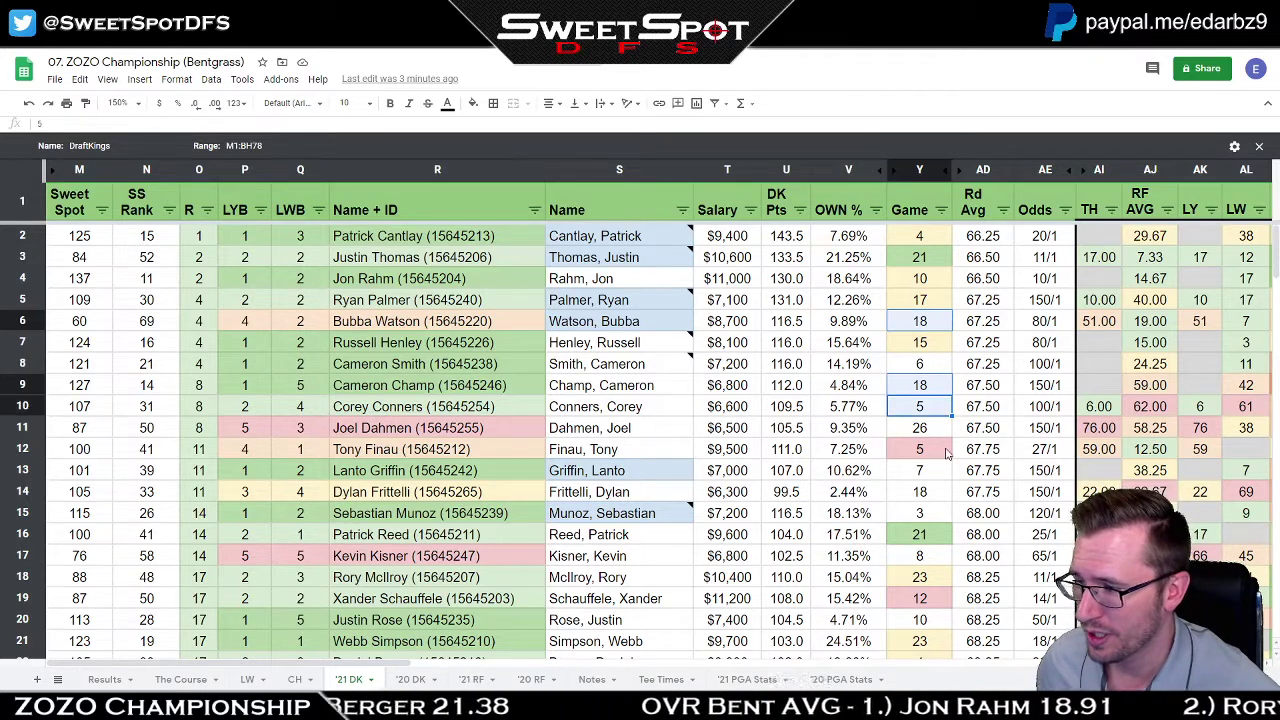
pyautogui.keyDown('ctrl'); pyautogui.click(946, 451); pyautogui.keyUp('ctrl')
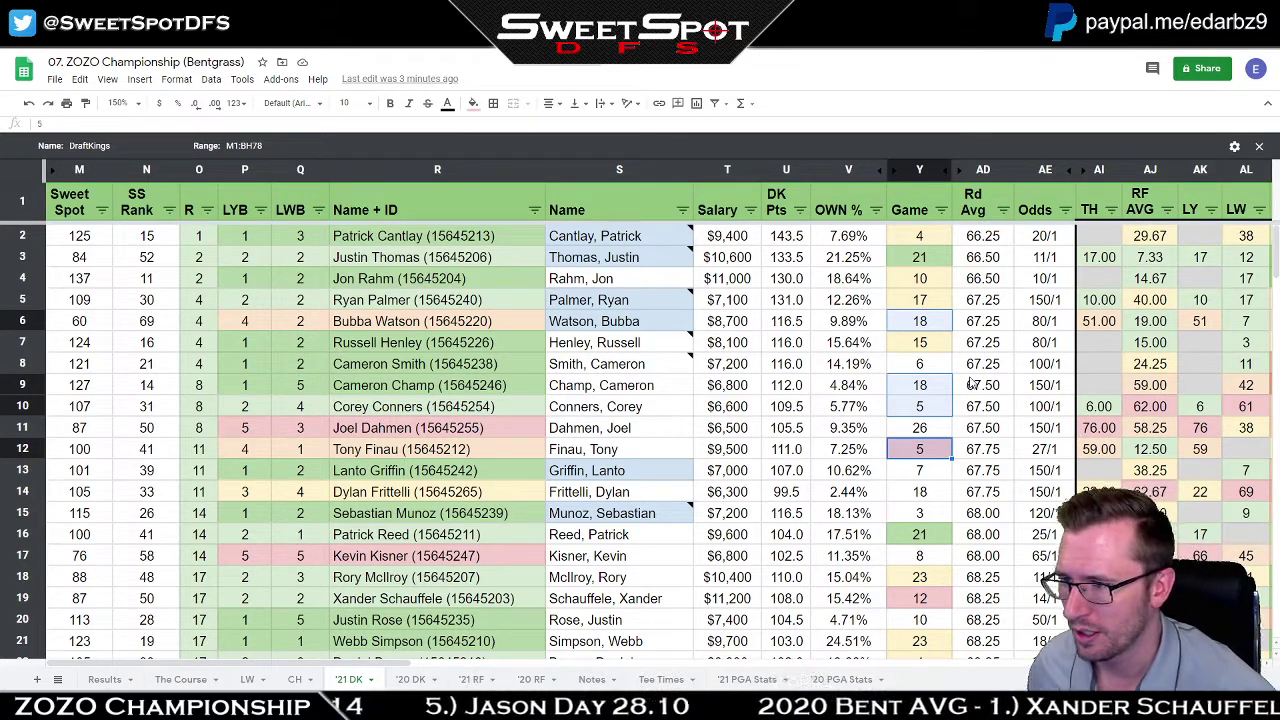
# Freeze the '21 DK sheet's columns up to and including Salary (column T).
pyautogui.rightClick(620, 169)
pyautogui.click(727, 236)
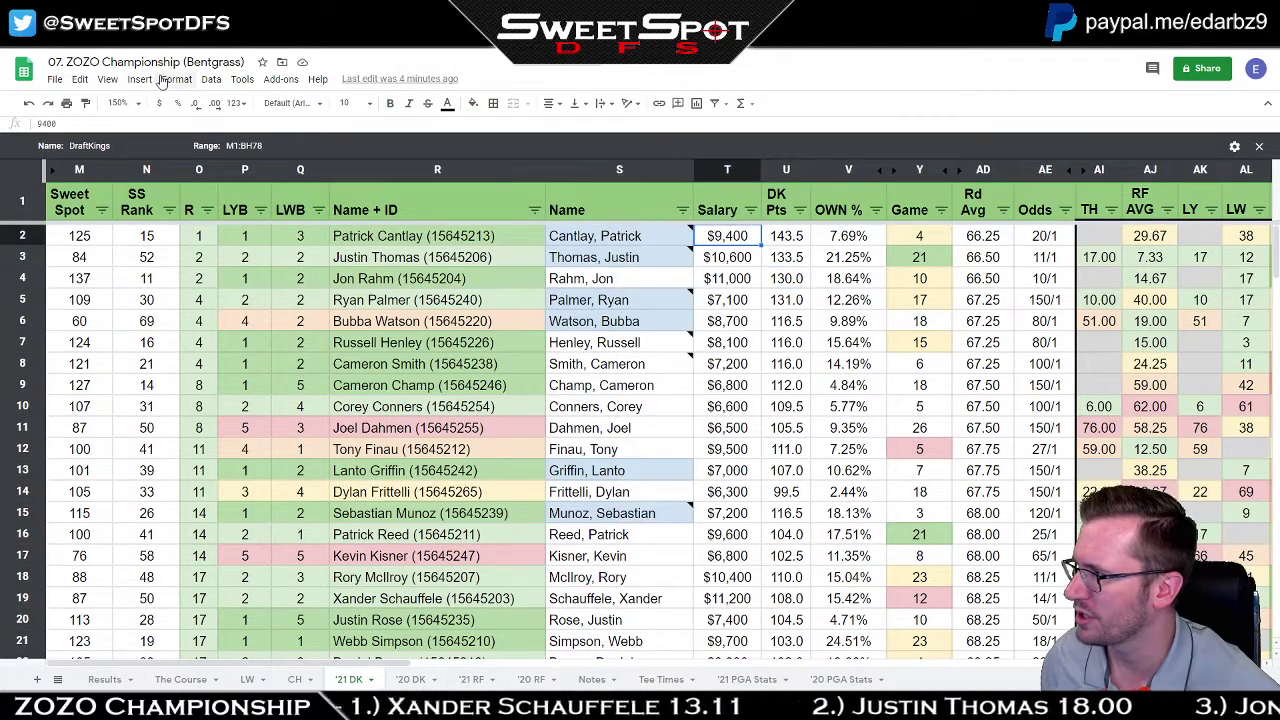
pyautogui.click(107, 79)
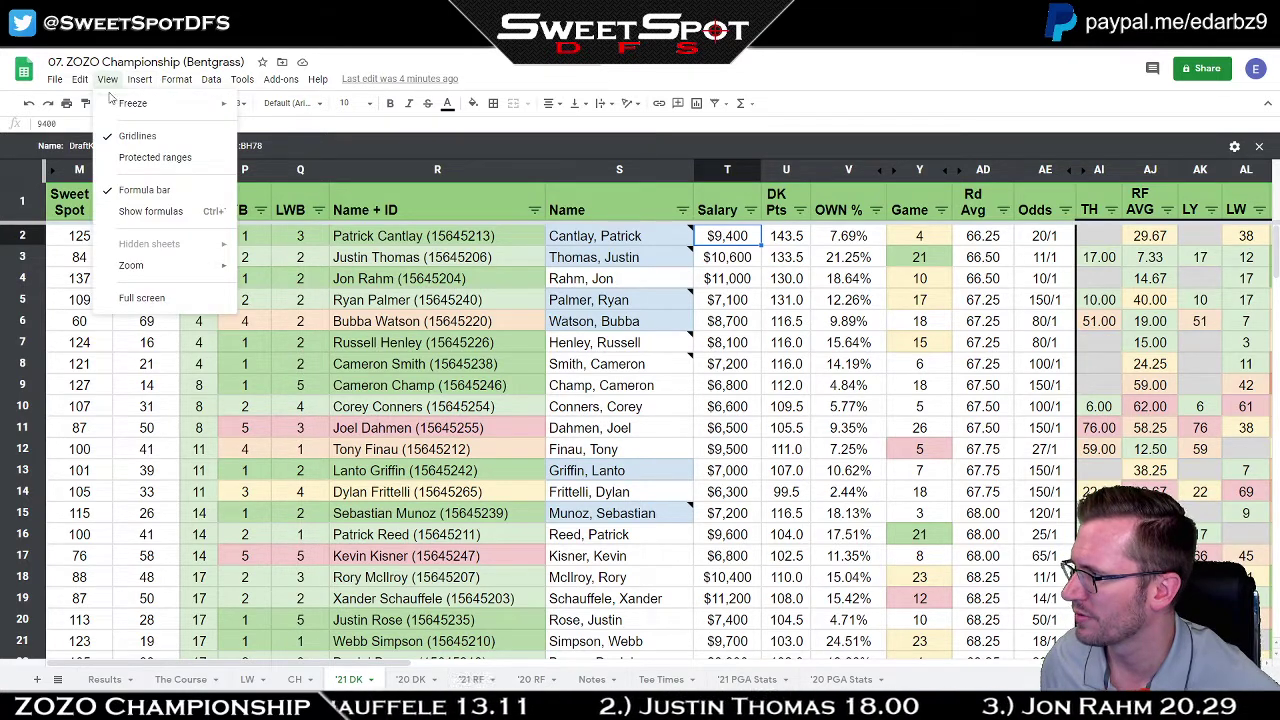
pyautogui.moveTo(140, 103)
pyautogui.click(295, 269)
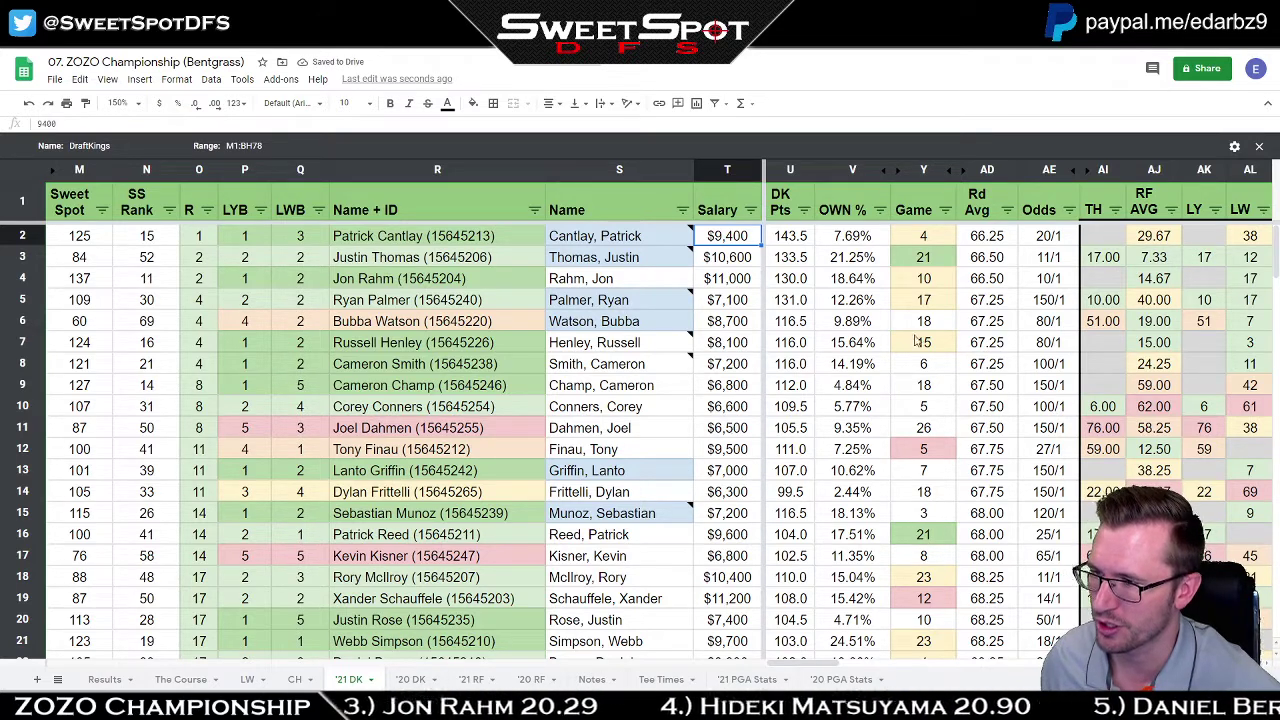
# Examine the OWN % column and highlight its values from Patrick Cantlay down to Webb Simpson.
pyautogui.click(856, 238)
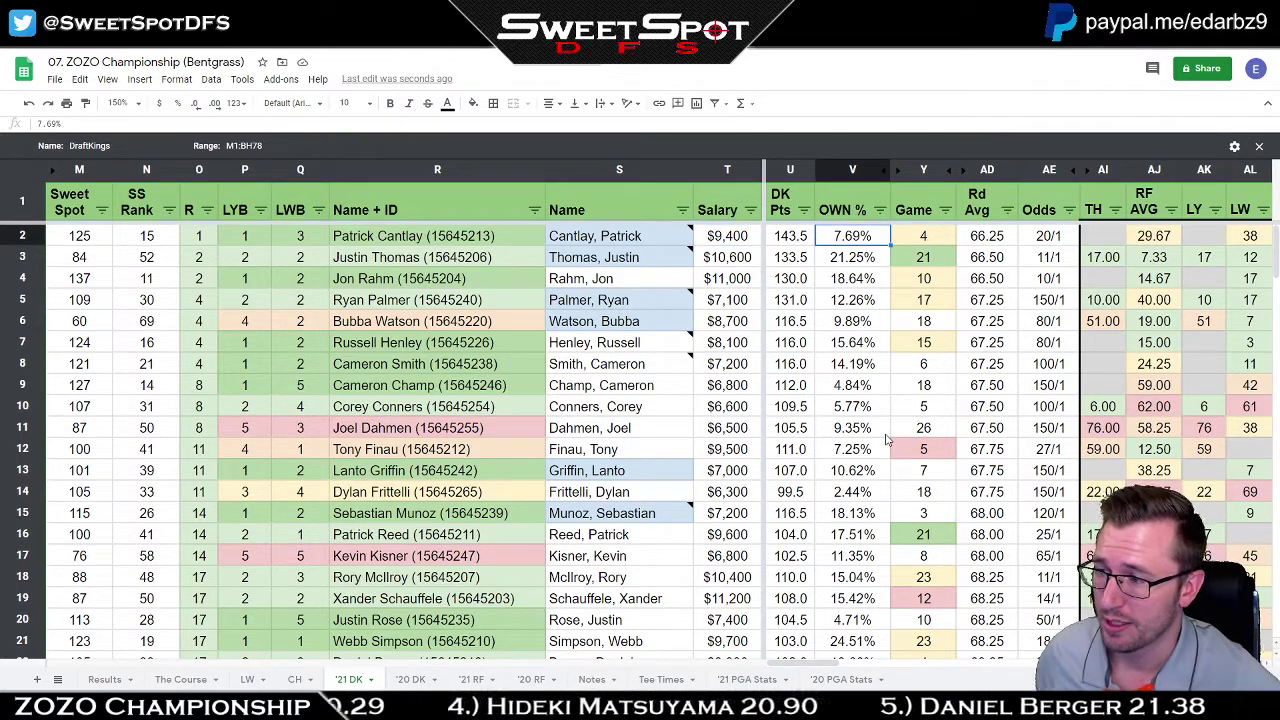
pyautogui.click(866, 281)
pyautogui.moveTo(866, 236); pyautogui.dragTo(862, 641)
pyautogui.click(1014, 320)
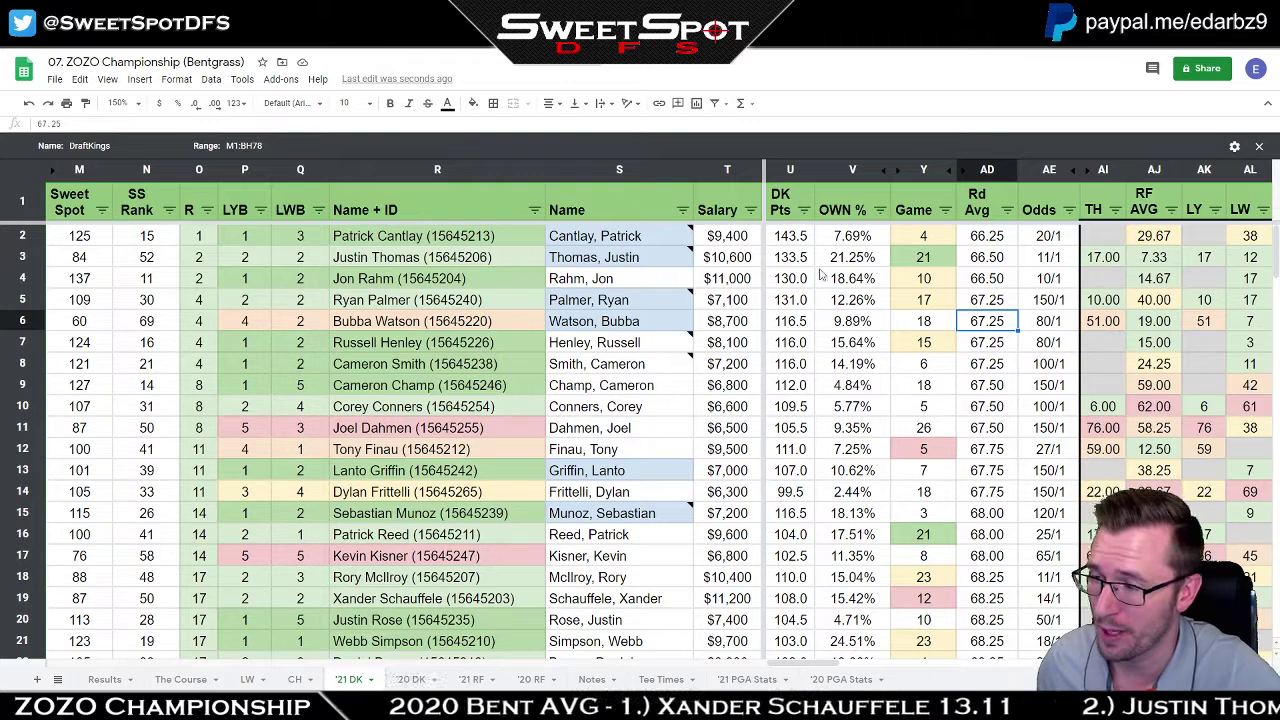
# Sort the golfers by DK Pts in descending order and highlight Game and Rd Avg from Patrick Cantlay through Rory McIlroy.
pyautogui.click(803, 210)
pyautogui.click(765, 258)
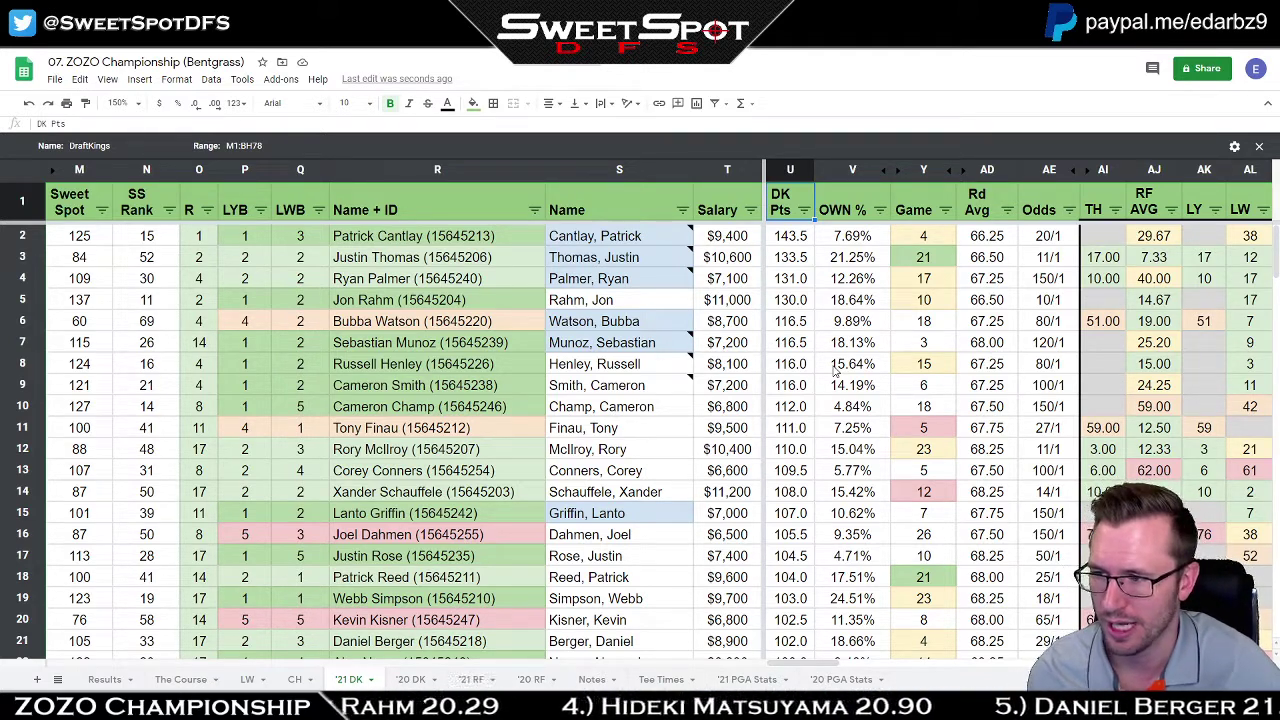
pyautogui.click(988, 262)
pyautogui.moveTo(924, 236); pyautogui.dragTo(1005, 452)
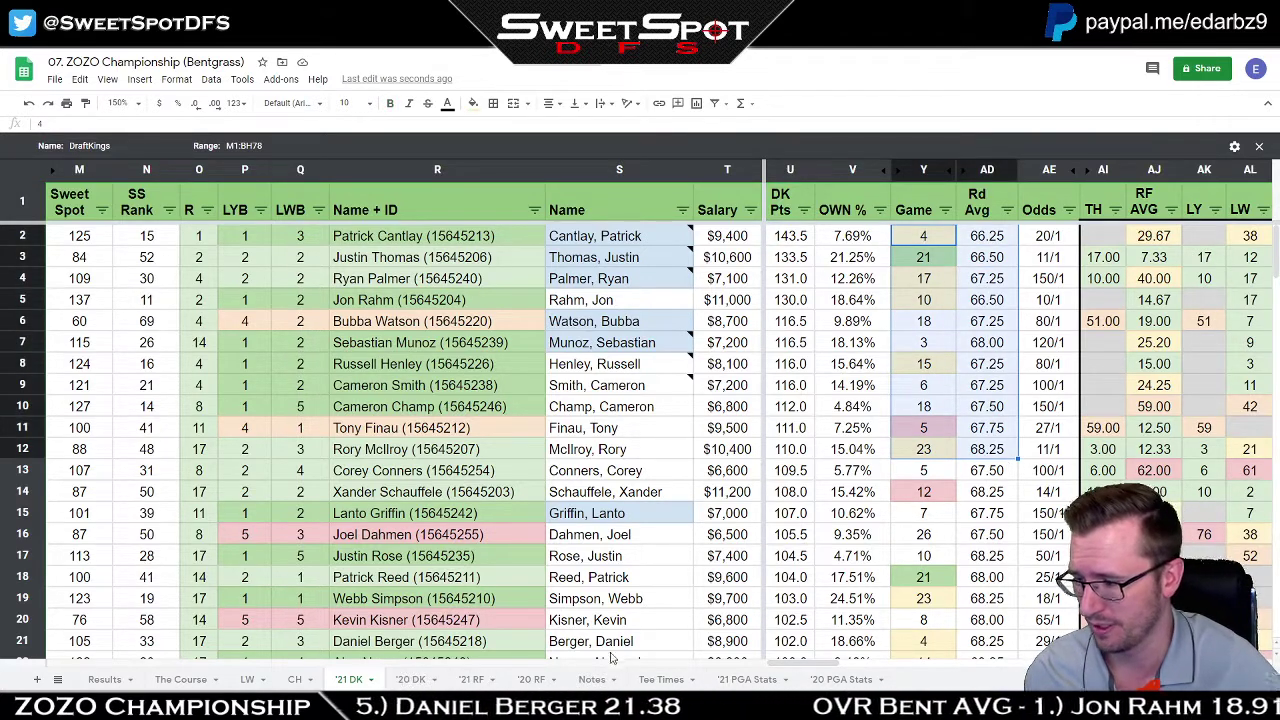
# Sort the golfers by RF AVG in ascending order and highlight the R results from Xander Schauffele through Harris English.
pyautogui.moveTo(801, 664); pyautogui.dragTo(815, 664)
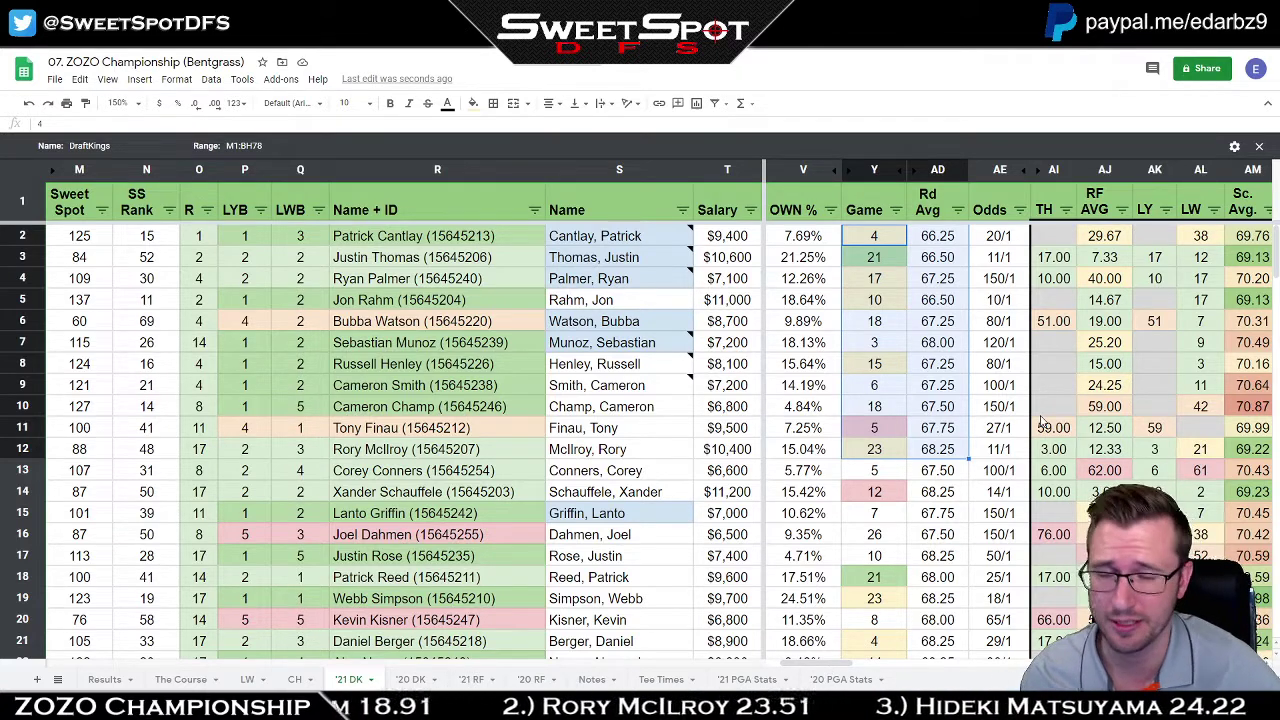
pyautogui.moveTo(840, 664)
pyautogui.mouseDown()
pyautogui.moveTo(875, 665)
pyautogui.moveTo(853, 669)
pyautogui.mouseUp()
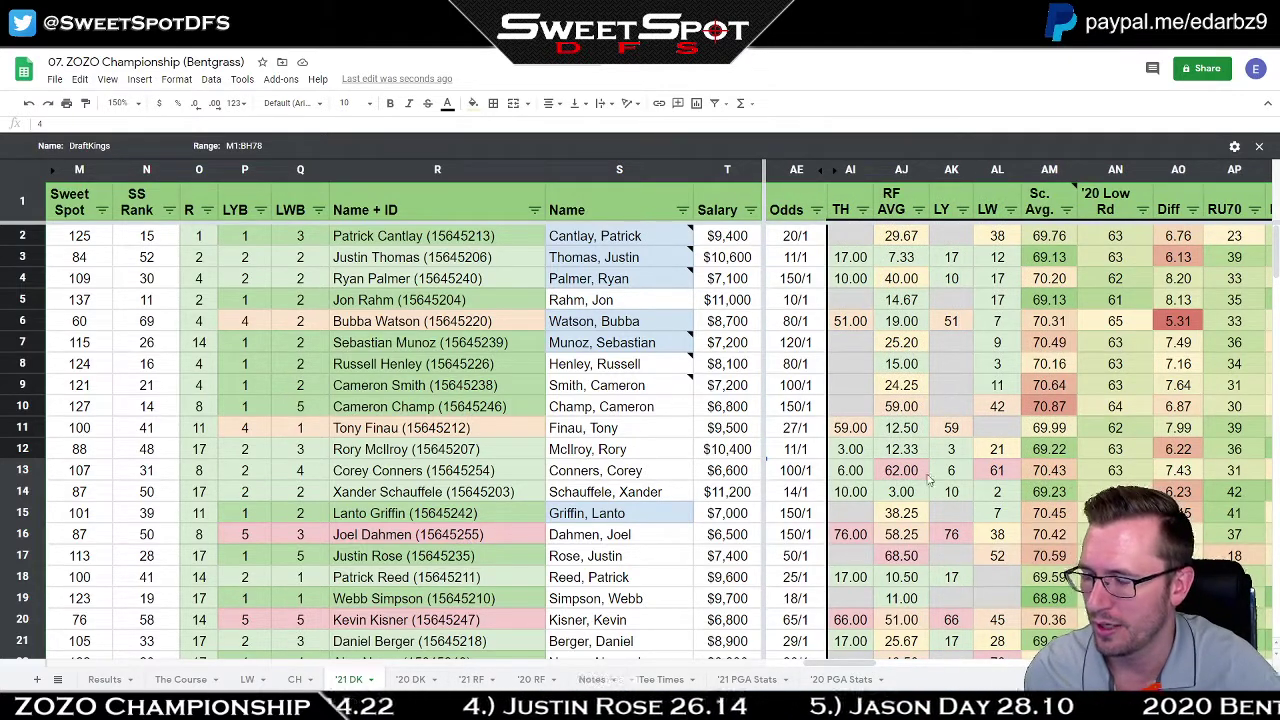
pyautogui.moveTo(828, 667); pyautogui.dragTo(840, 668)
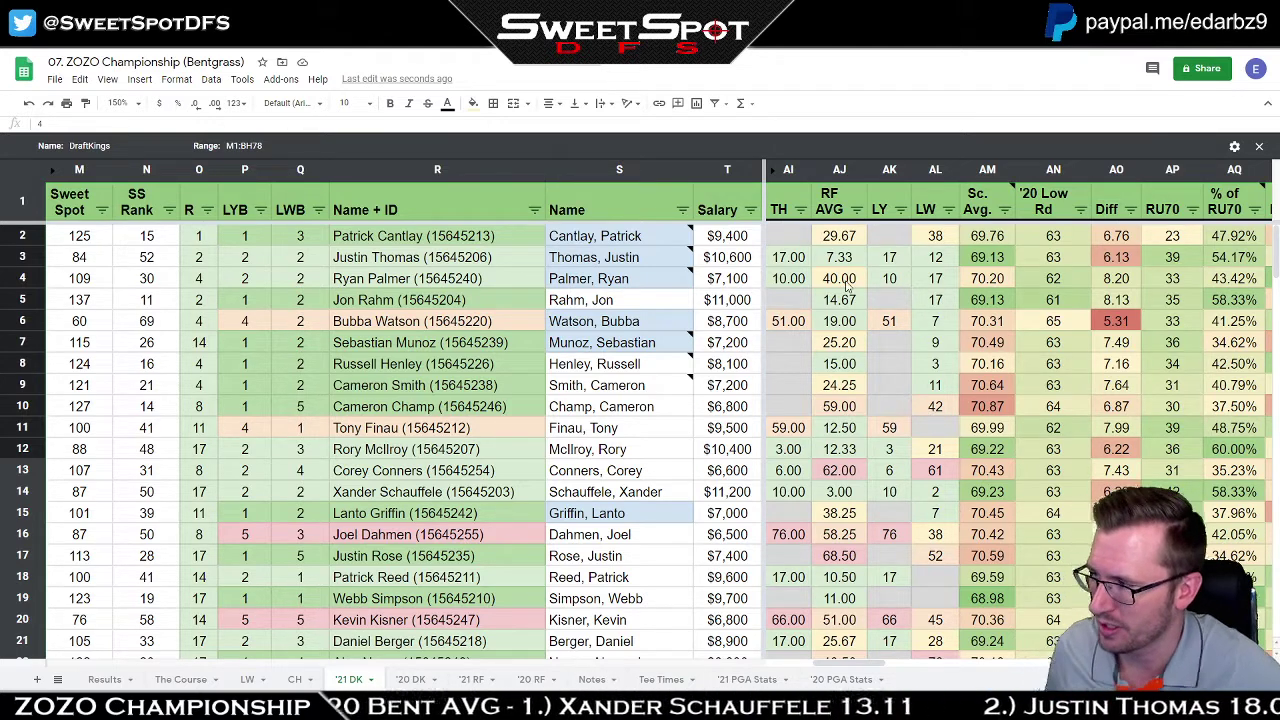
pyautogui.click(856, 209)
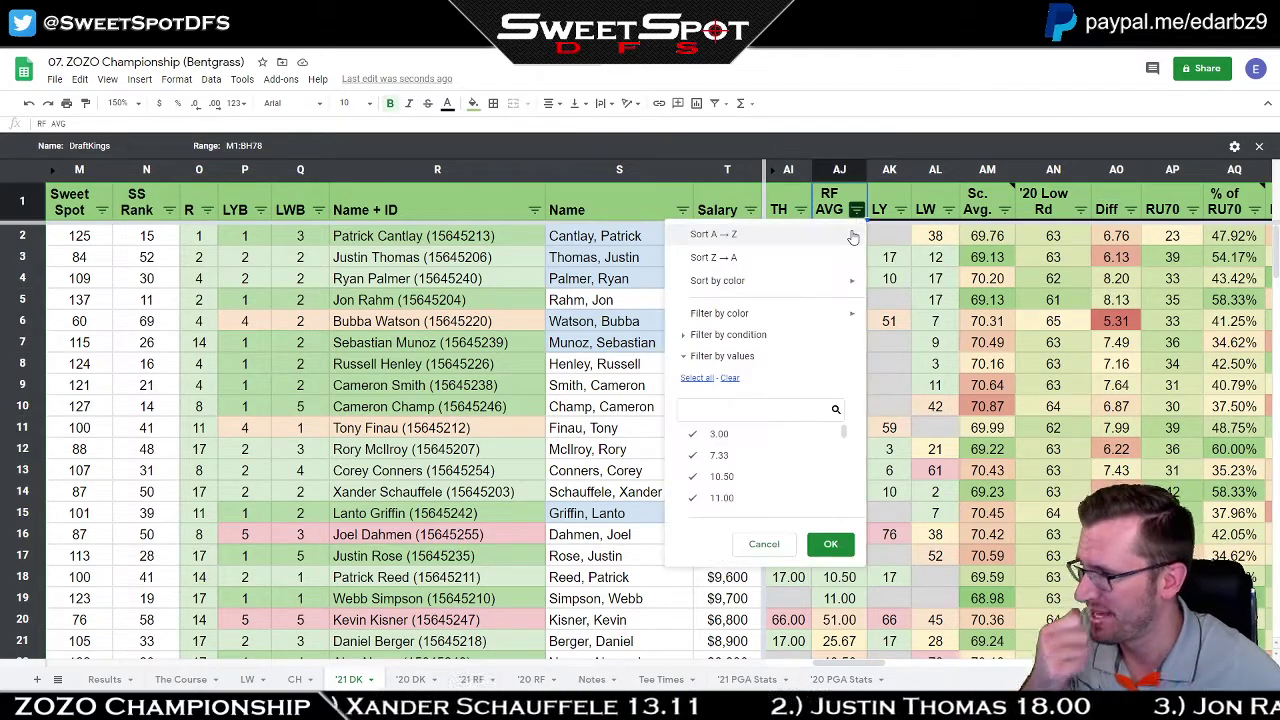
pyautogui.click(853, 236)
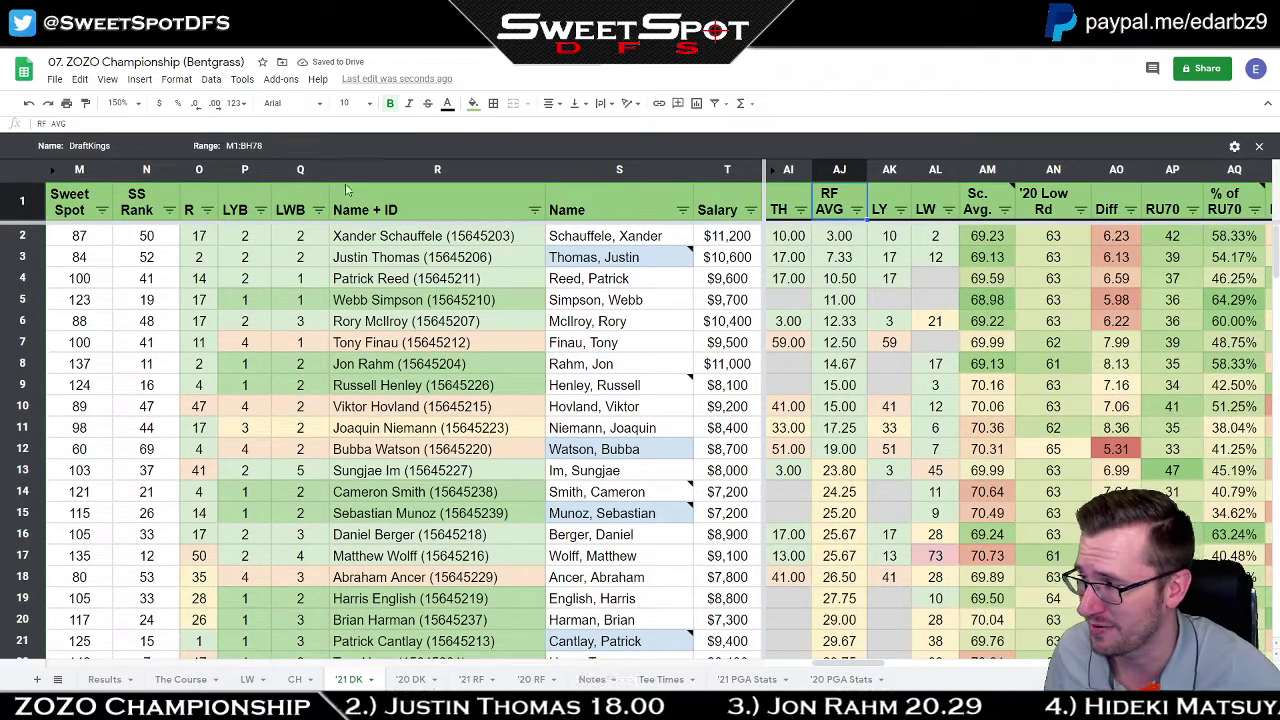
pyautogui.moveTo(199, 238); pyautogui.dragTo(199, 600)
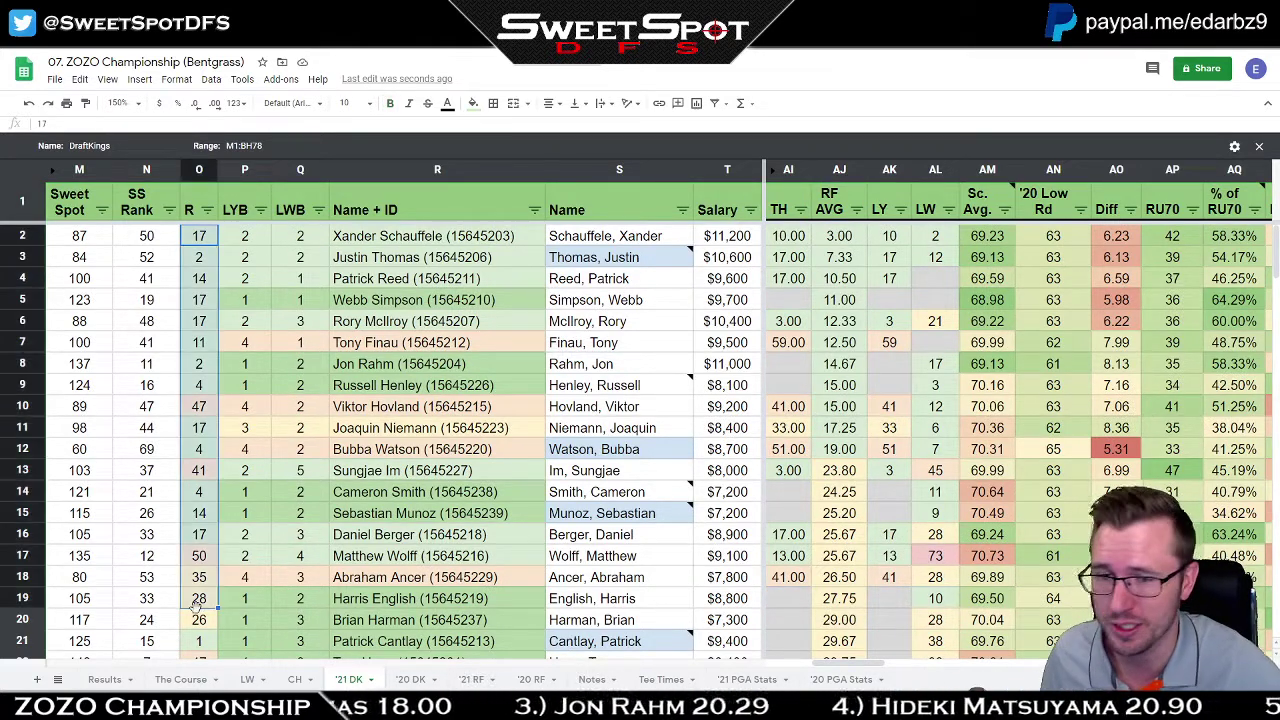
# Highlight the names from Xander Schauffele through Patrick Cantlay, then only Harman, English, Ancer, Wolff, Im and Hovland.
pyautogui.moveTo(435, 240); pyautogui.dragTo(442, 650)
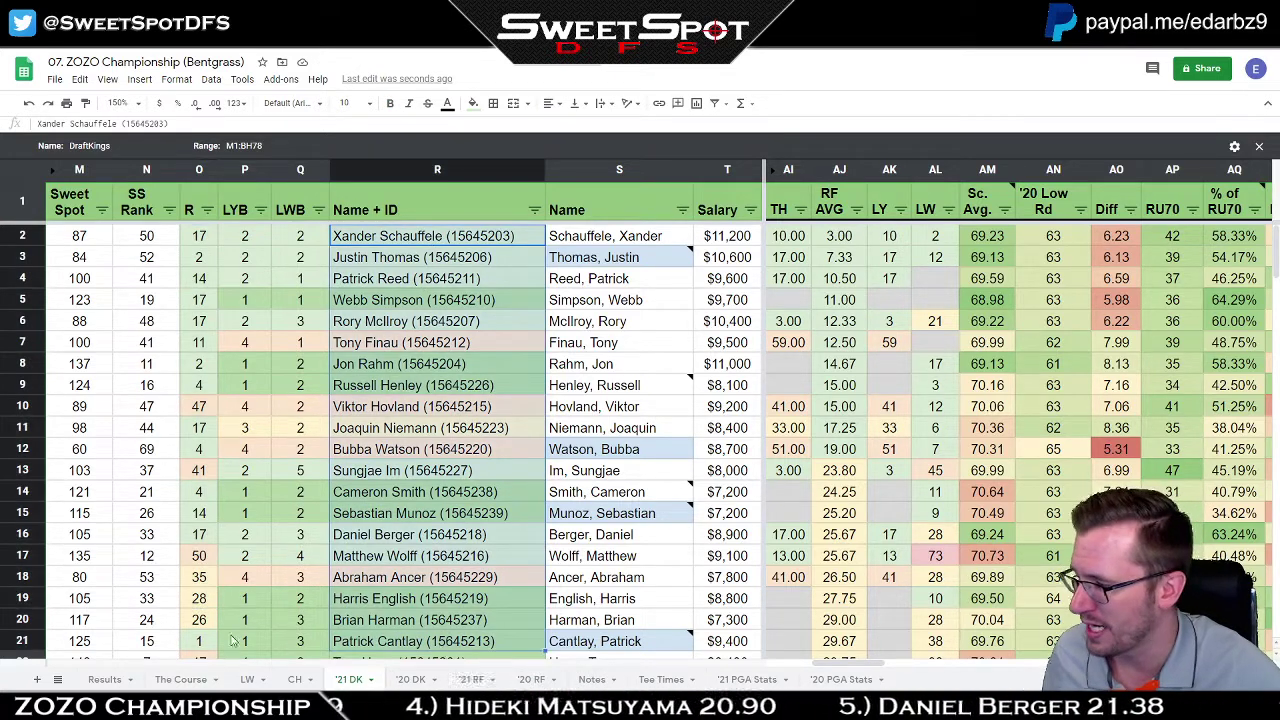
pyautogui.moveTo(199, 620); pyautogui.dragTo(200, 556)
pyautogui.moveTo(385, 618); pyautogui.dragTo(374, 564)
pyautogui.moveTo(405, 476); pyautogui.dragTo(412, 406)
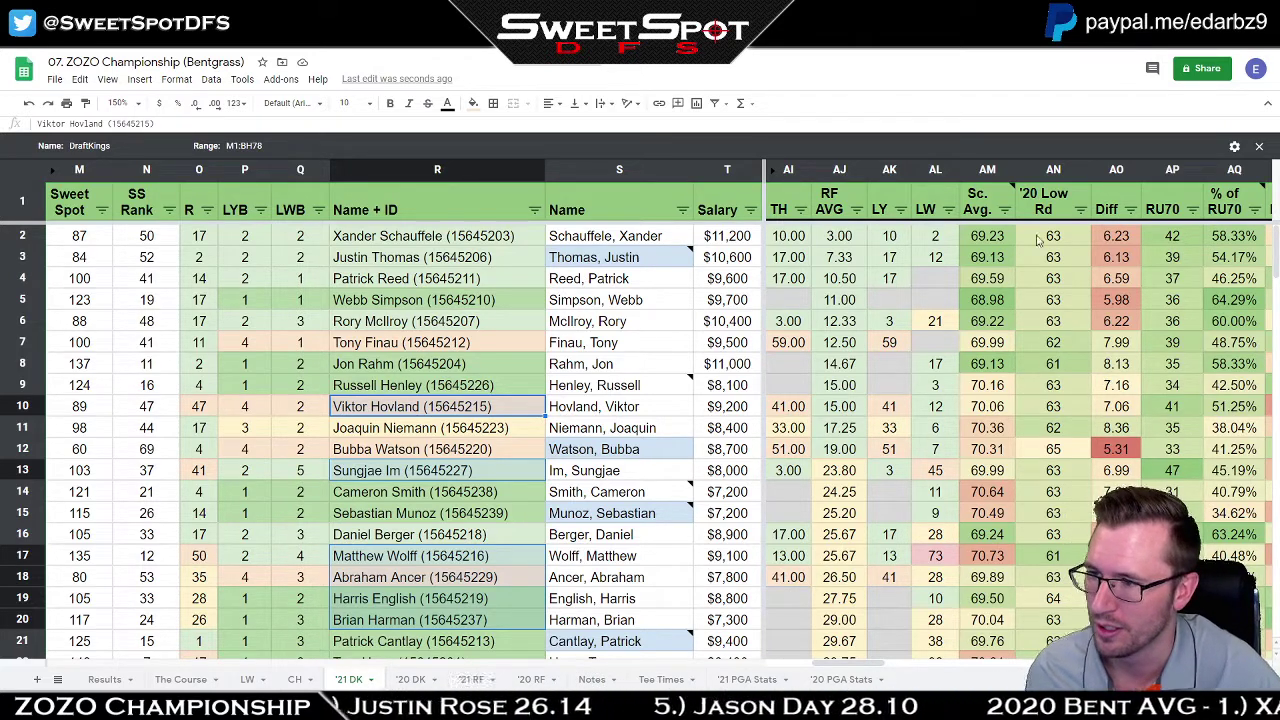
# Sort the golfers by Sc. Avg. in ascending order, highlight the averages from Webb Simpson through Viktor Hovland and select Jon Rahm's '20 Low Rd.
pyautogui.click(1004, 209)
pyautogui.click(925, 240)
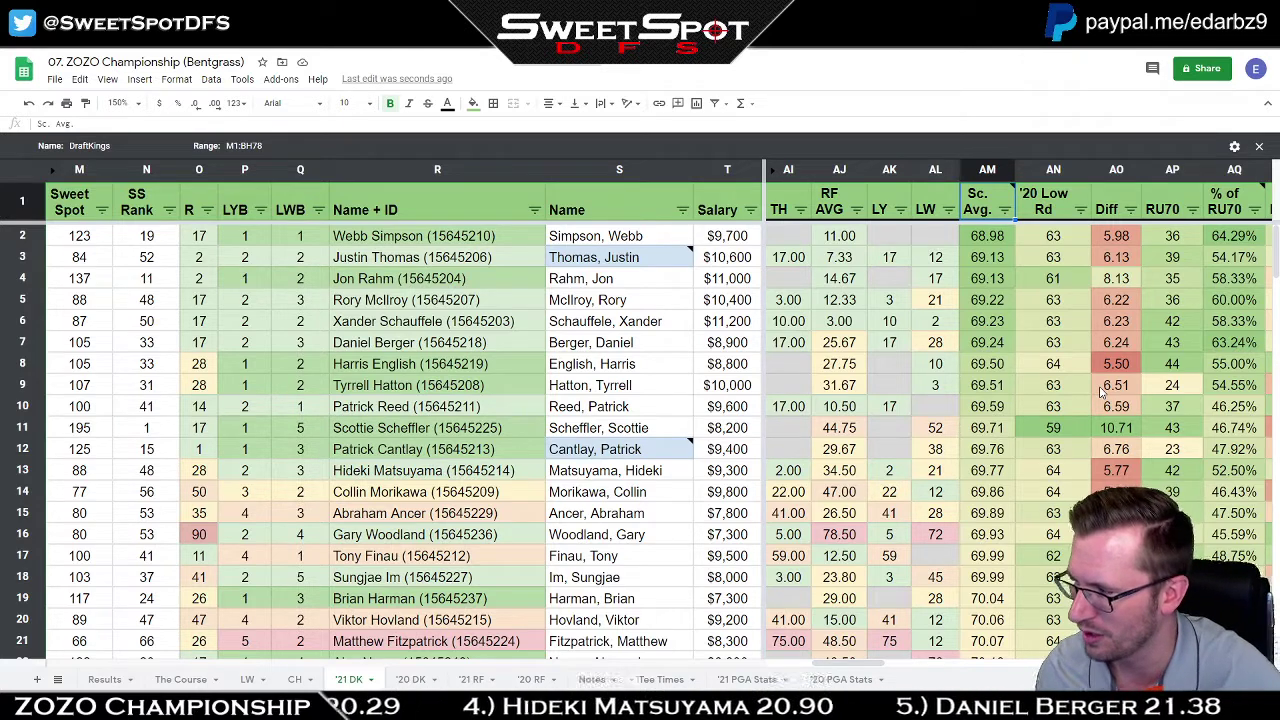
pyautogui.moveTo(987, 236); pyautogui.dragTo(987, 620)
pyautogui.click(1044, 282)
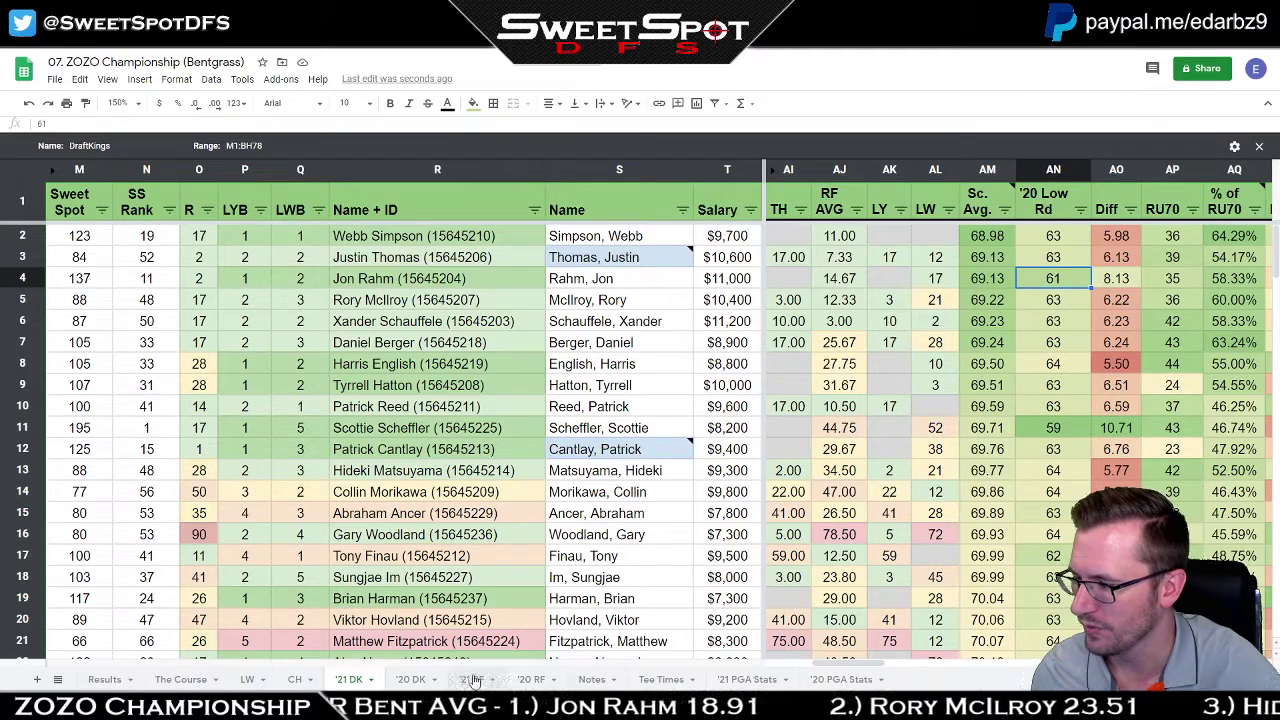
# Sort the golfers by Diff in descending order, then by % of RU70 in descending order.
pyautogui.moveTo(831, 668); pyautogui.dragTo(861, 668)
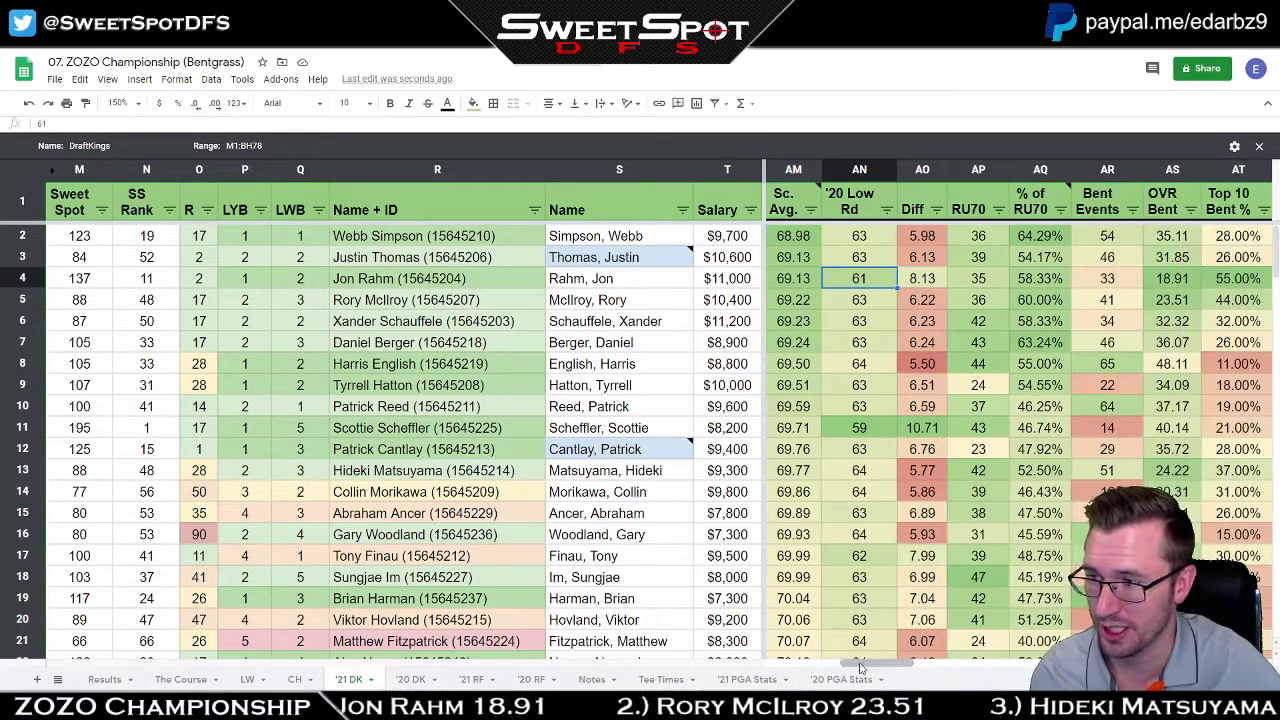
pyautogui.click(936, 210)
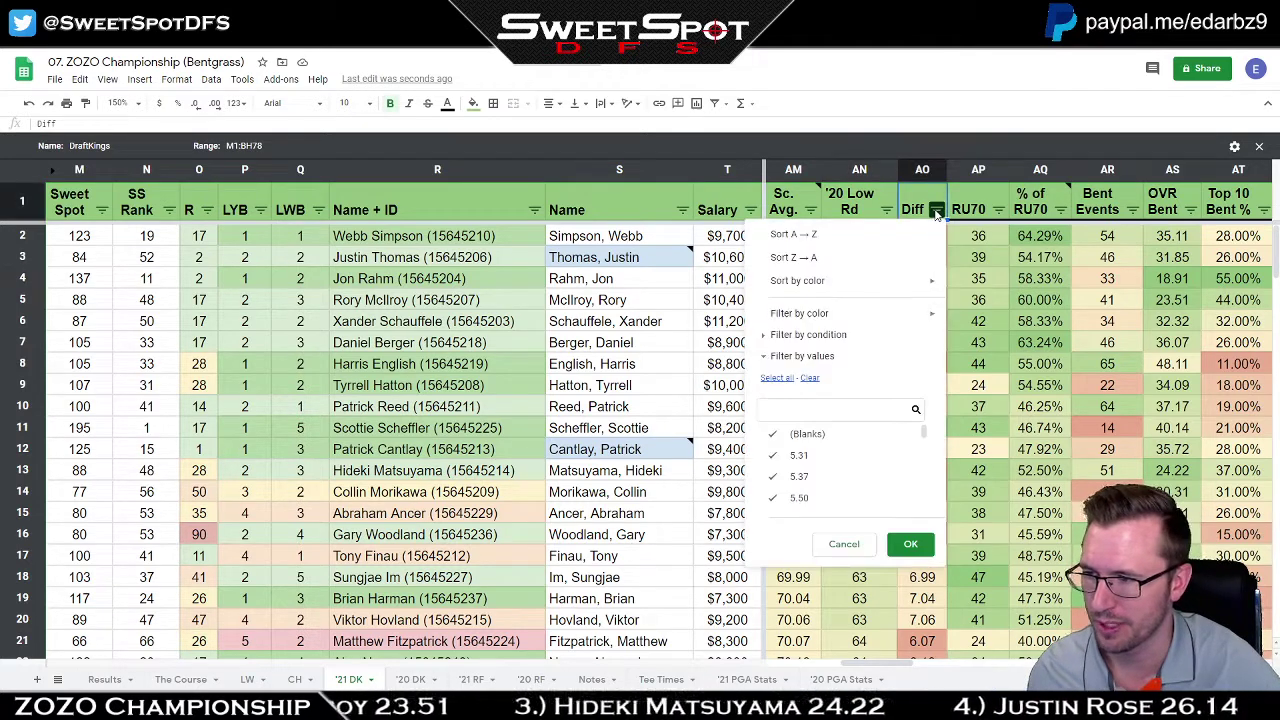
pyautogui.click(831, 259)
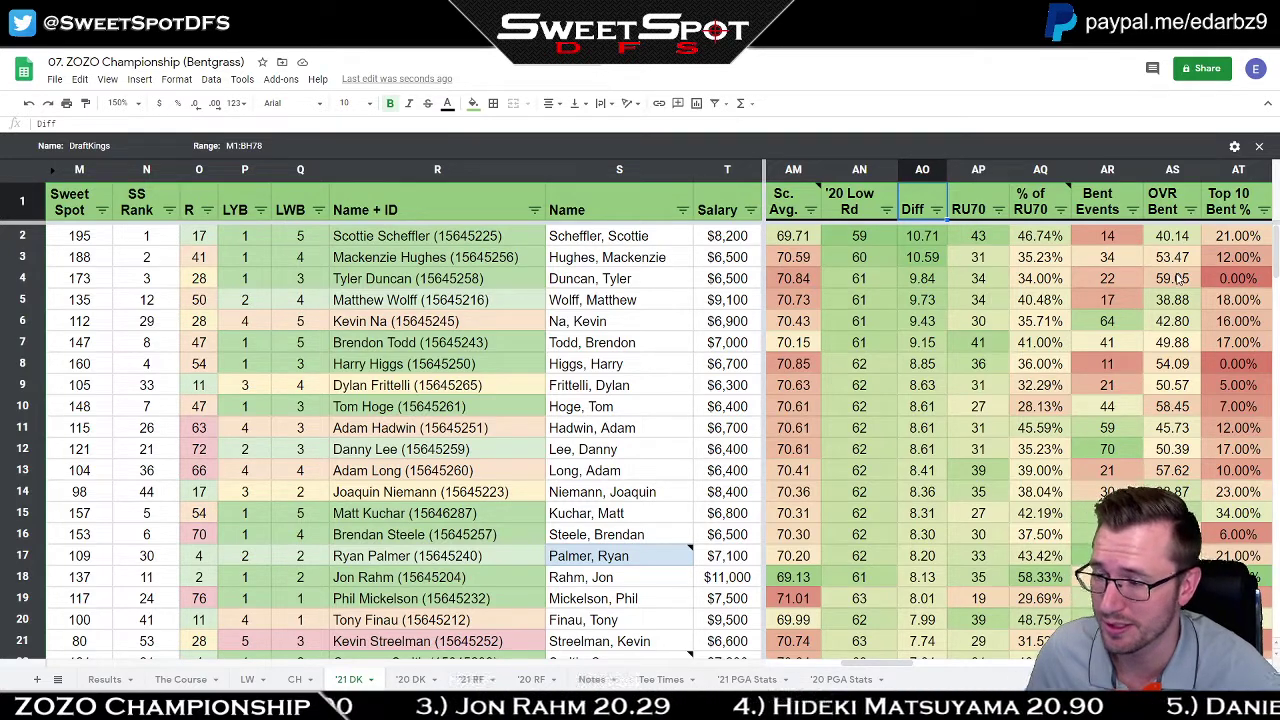
pyautogui.click(1060, 210)
pyautogui.click(986, 258)
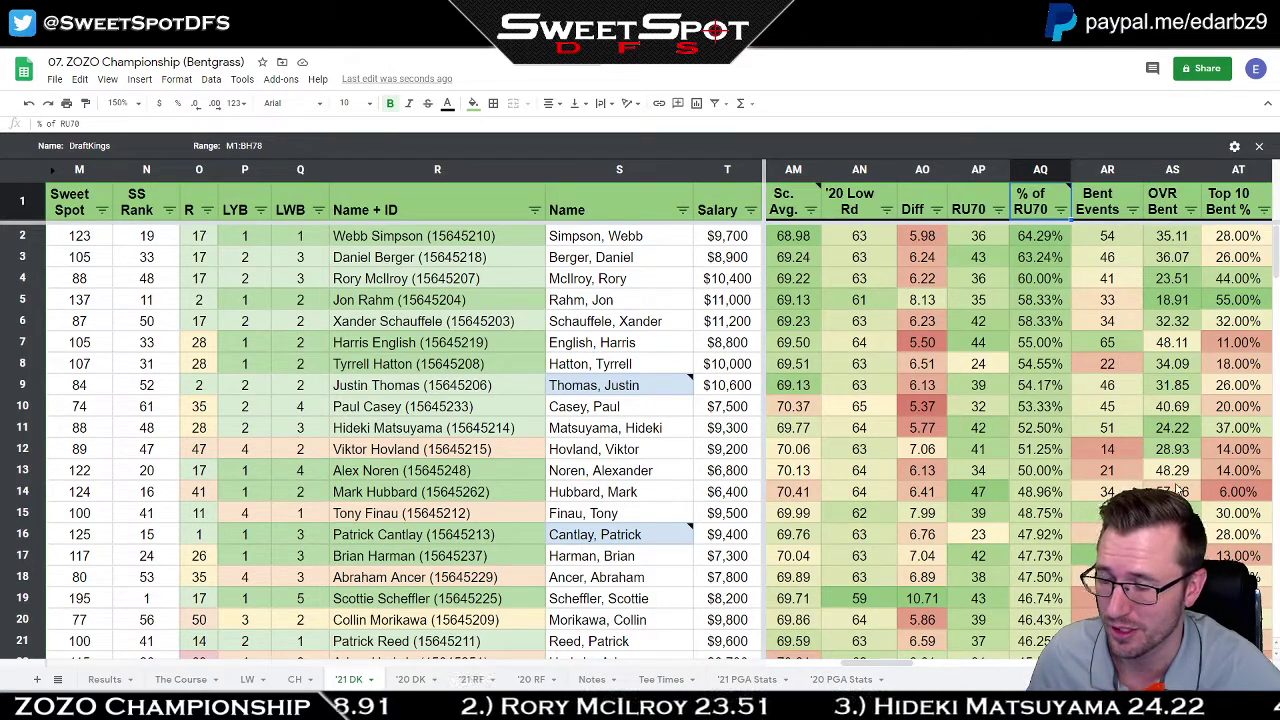
# Sort the golfers by OVR Bent in ascending order.
pyautogui.moveTo(874, 667); pyautogui.dragTo(896, 667)
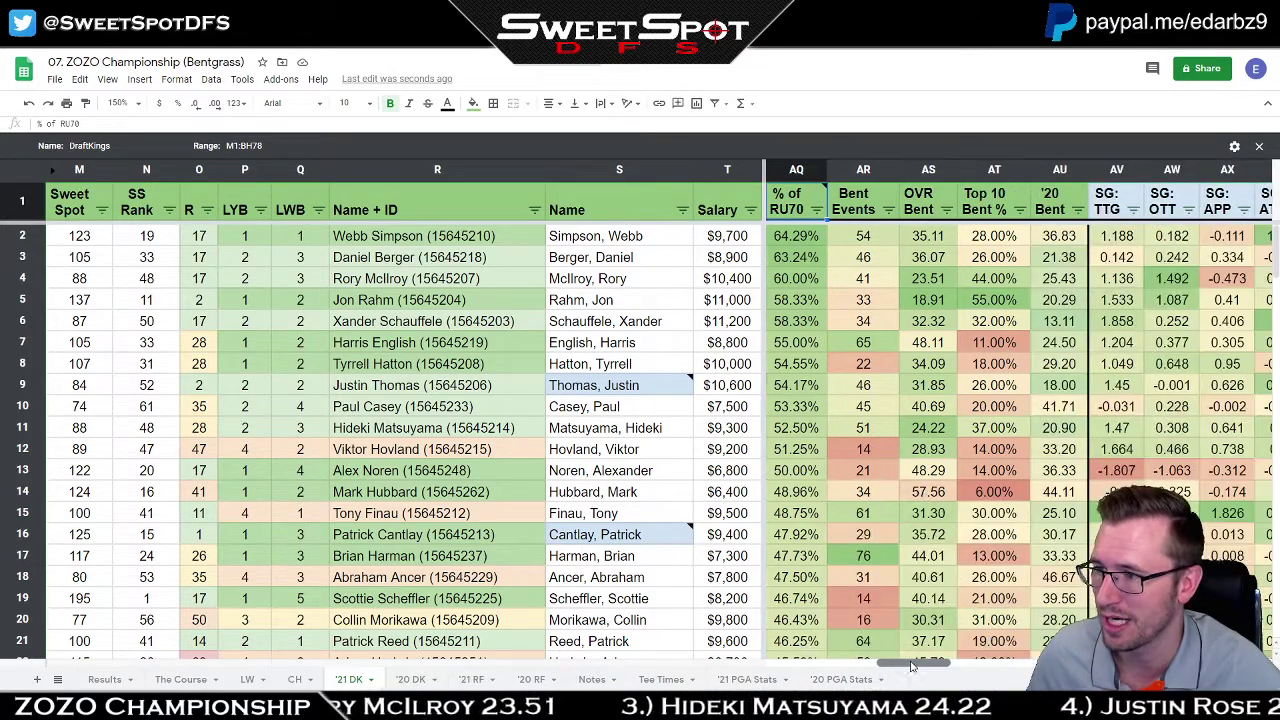
pyautogui.click(946, 210)
pyautogui.click(888, 236)
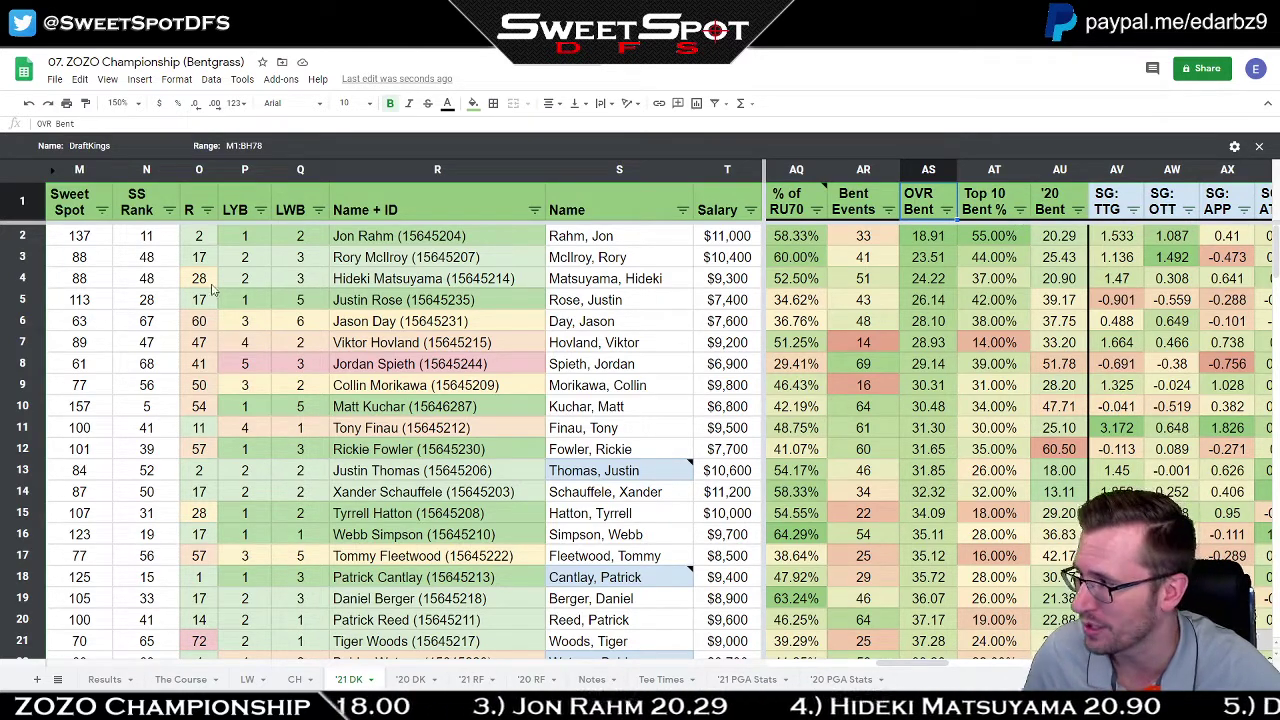
# Sort the golfers by R in ascending order and highlight the Top 10 Bent % values from Patrick Cantlay through Webb Simpson.
pyautogui.click(207, 210)
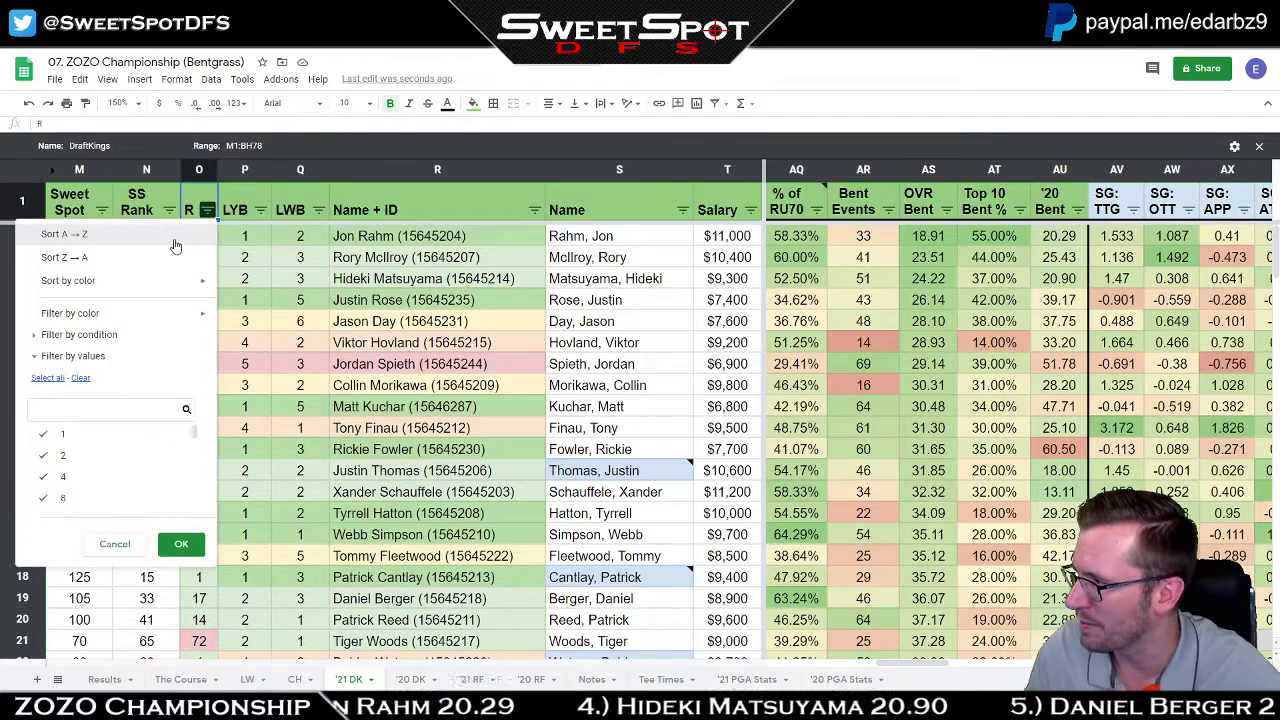
pyautogui.click(175, 240)
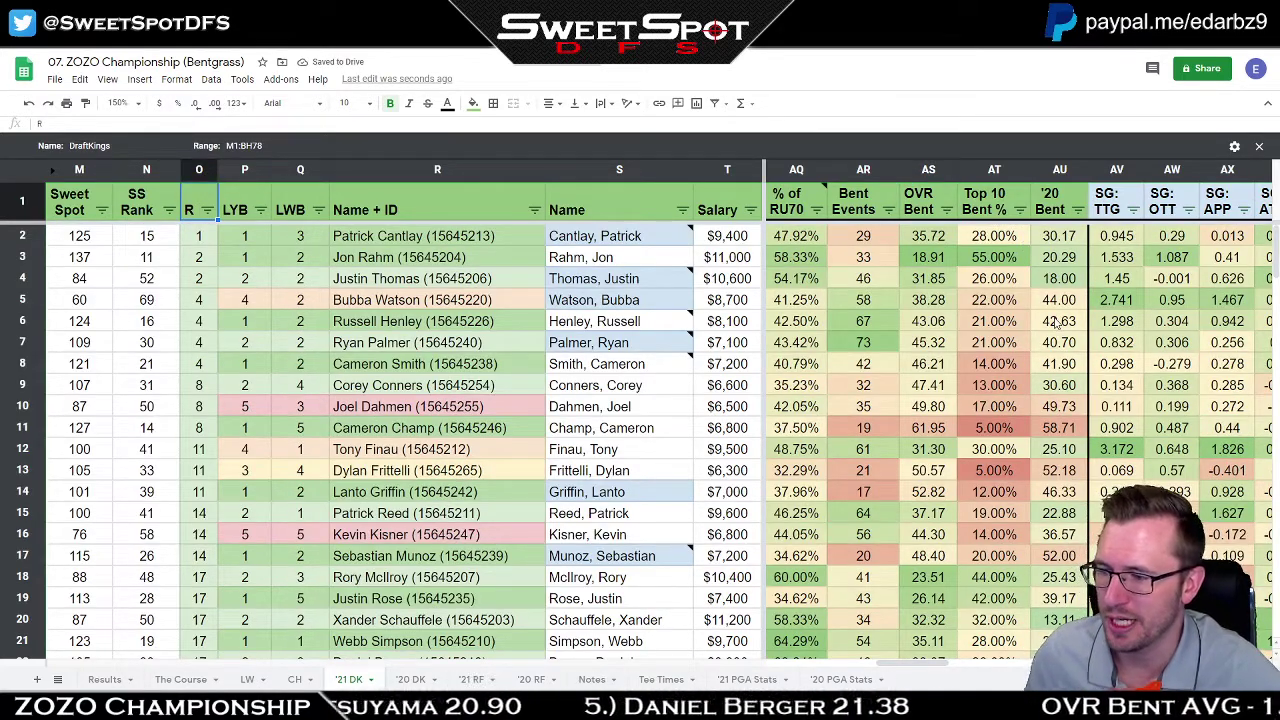
pyautogui.moveTo(1010, 240); pyautogui.dragTo(1017, 640)
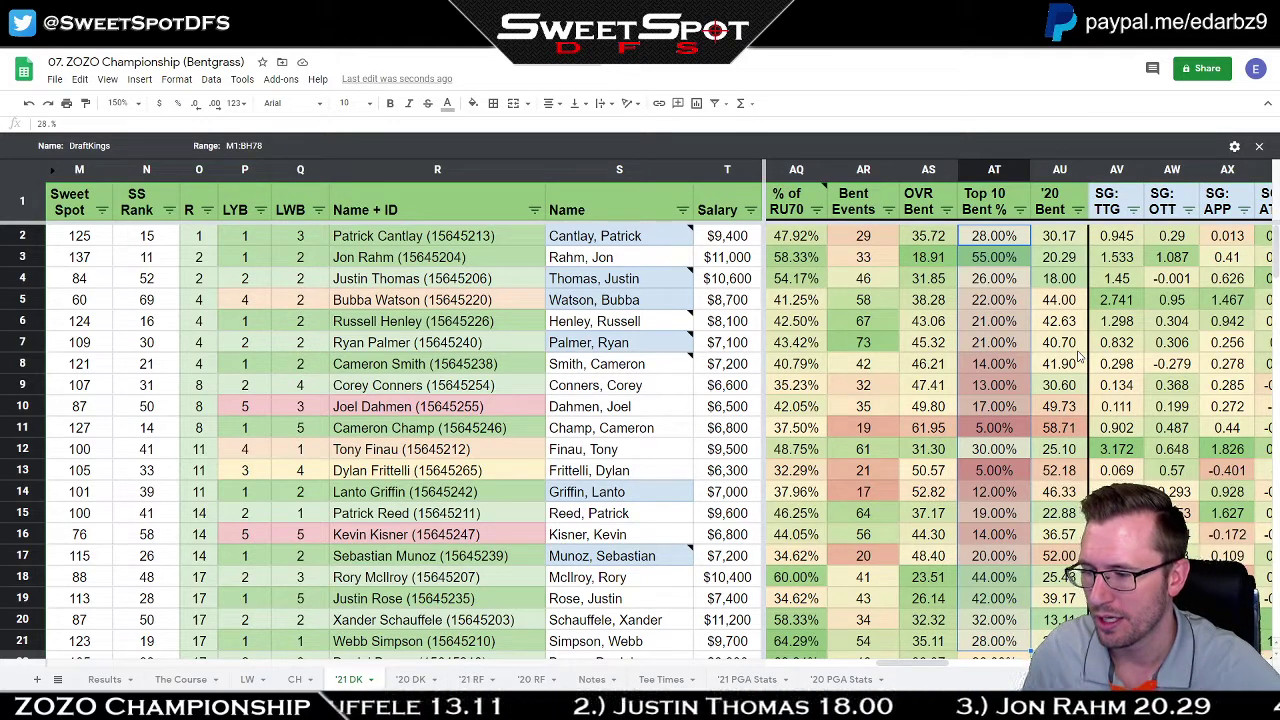
pyautogui.scroll(-1, 1078, 355)
pyautogui.scroll(1, 1030, 250)
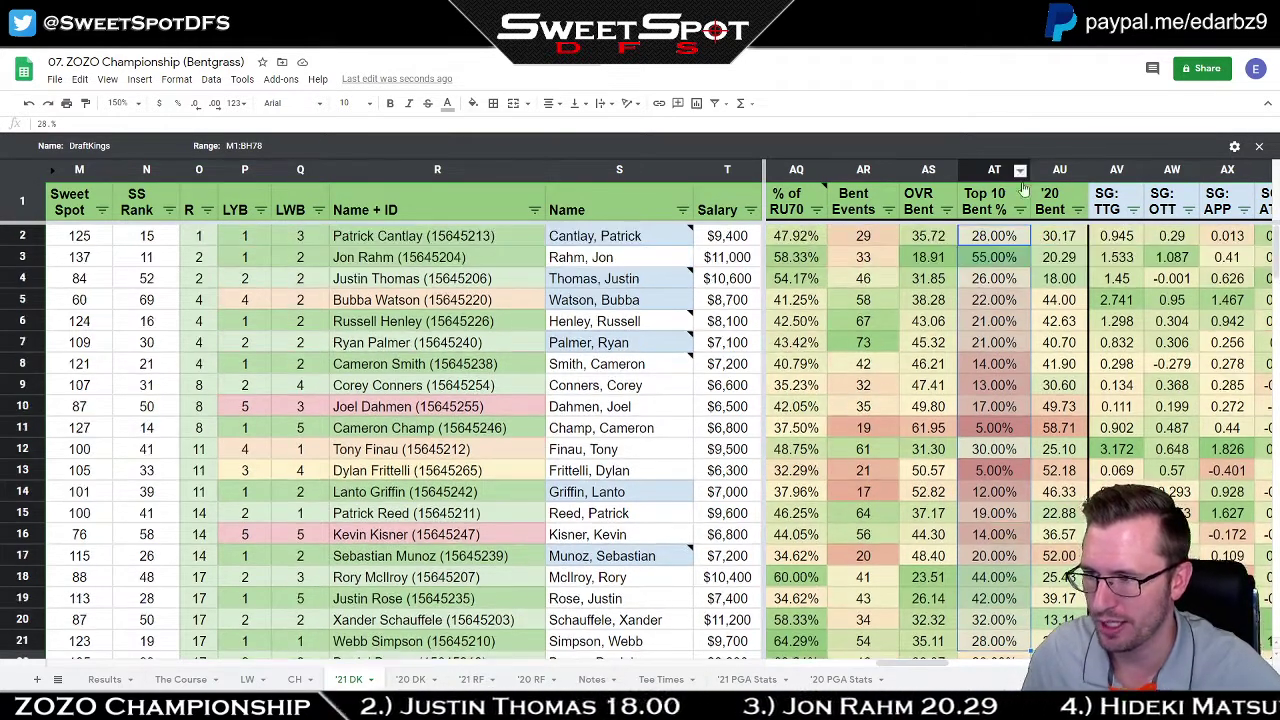
# Sort the golfers by Top 10 Bent % in ascending order and highlight the 0.00% golfers' rows from Tyler Duncan through Rikuya Hoshino.
pyautogui.click(1019, 210)
pyautogui.click(962, 236)
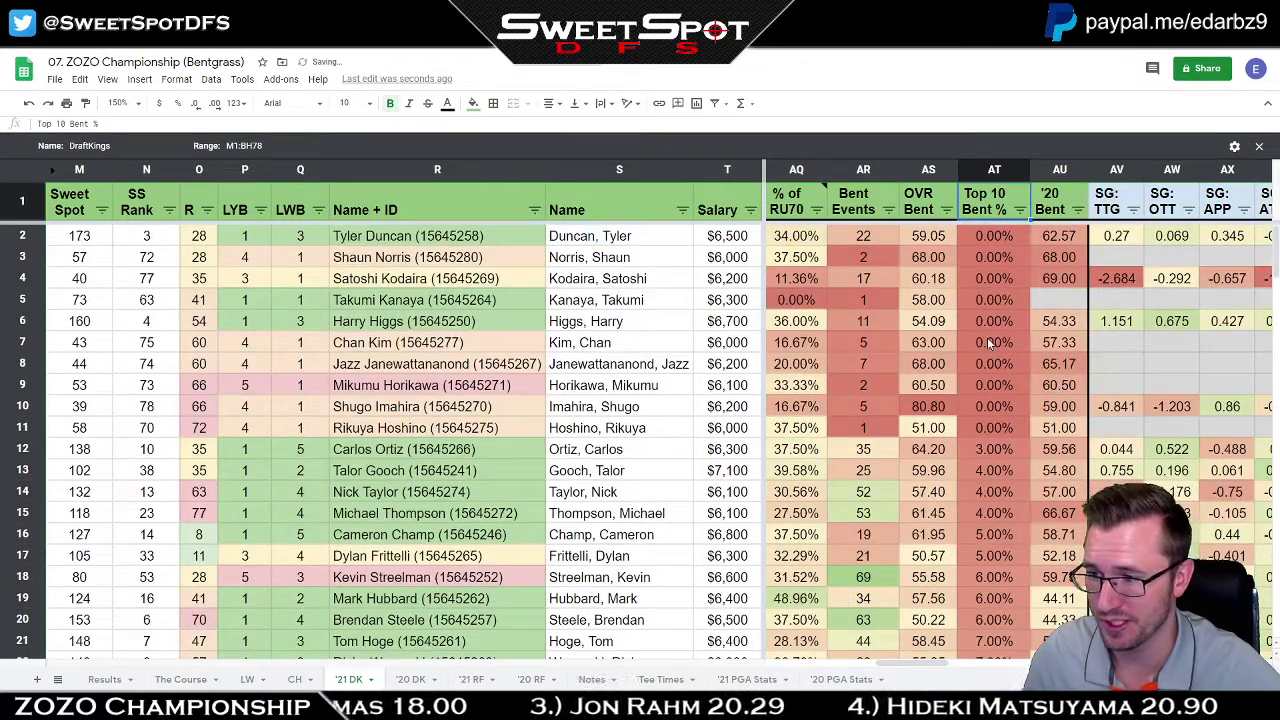
pyautogui.moveTo(1000, 430); pyautogui.dragTo(990, 243)
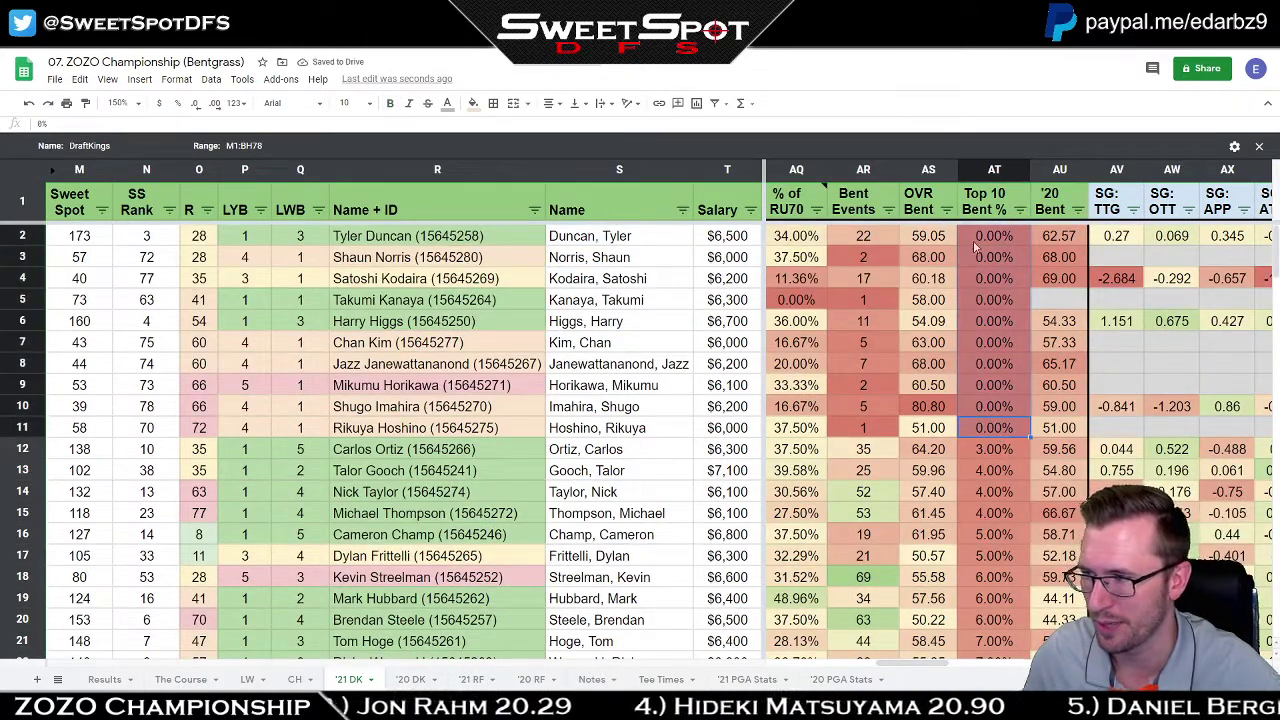
pyautogui.moveTo(447, 236); pyautogui.dragTo(980, 440)
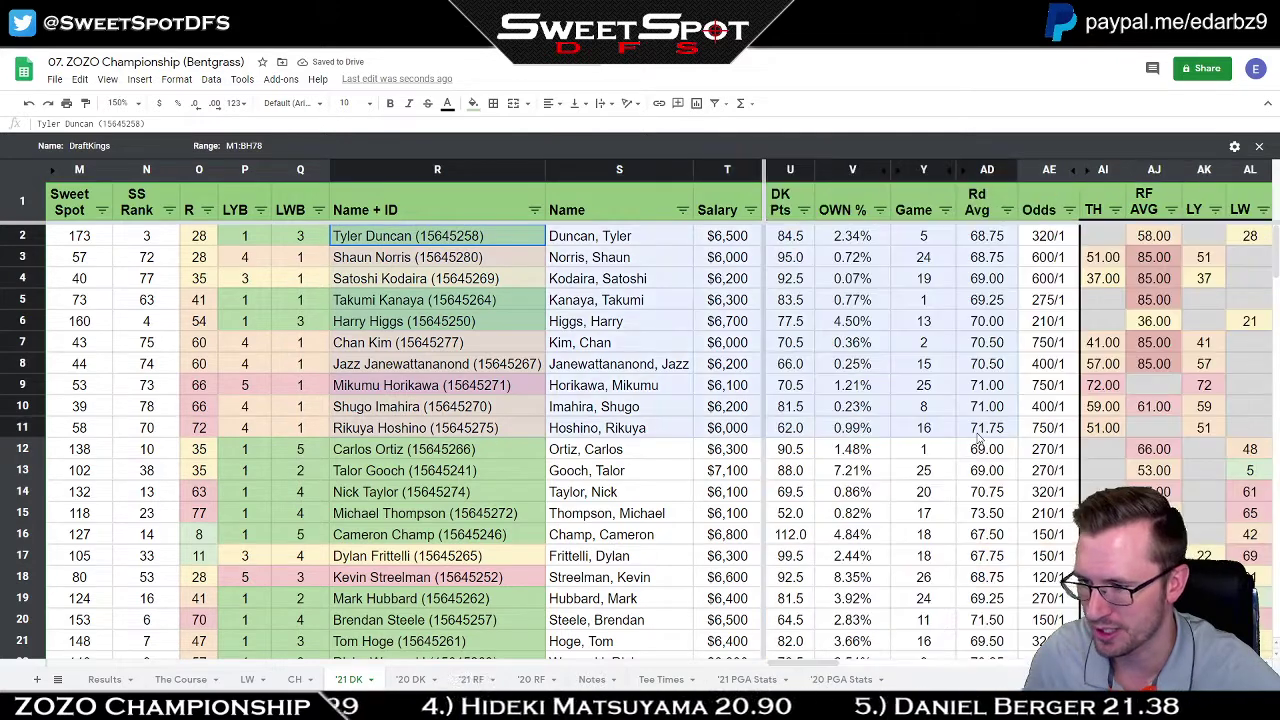
pyautogui.moveTo(764, 663); pyautogui.dragTo(909, 666)
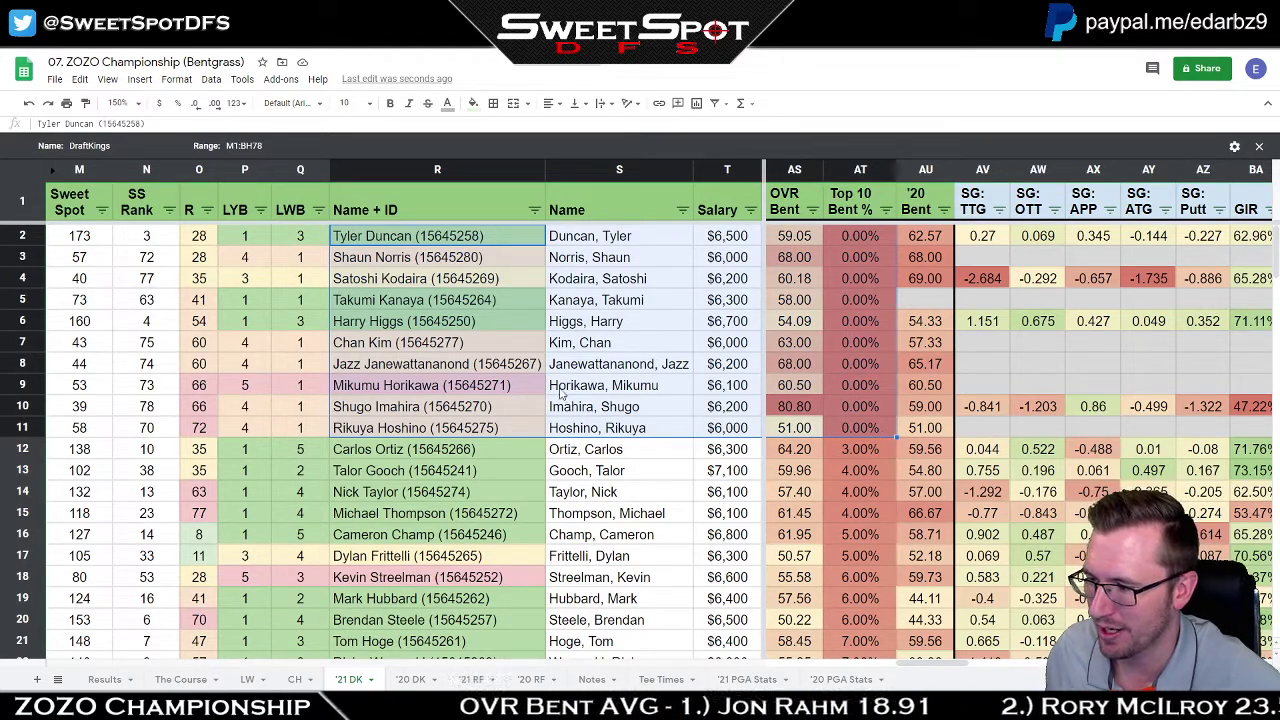
# Highlight only the Name + ID cells from Rikuya Hoshino up to Tyler Duncan.
pyautogui.click(418, 430)
pyautogui.hotkey('shift', 'Up')
pyautogui.hotkey('shift', 'Up')
pyautogui.hotkey('shift', 'Up')
pyautogui.hotkey('shift', 'Up')
pyautogui.hotkey('shift', 'Up')
pyautogui.hotkey('shift', 'Up')
pyautogui.hotkey('shift', 'Up')
pyautogui.hotkey('shift', 'Up')
pyautogui.hotkey('shift', 'Up')
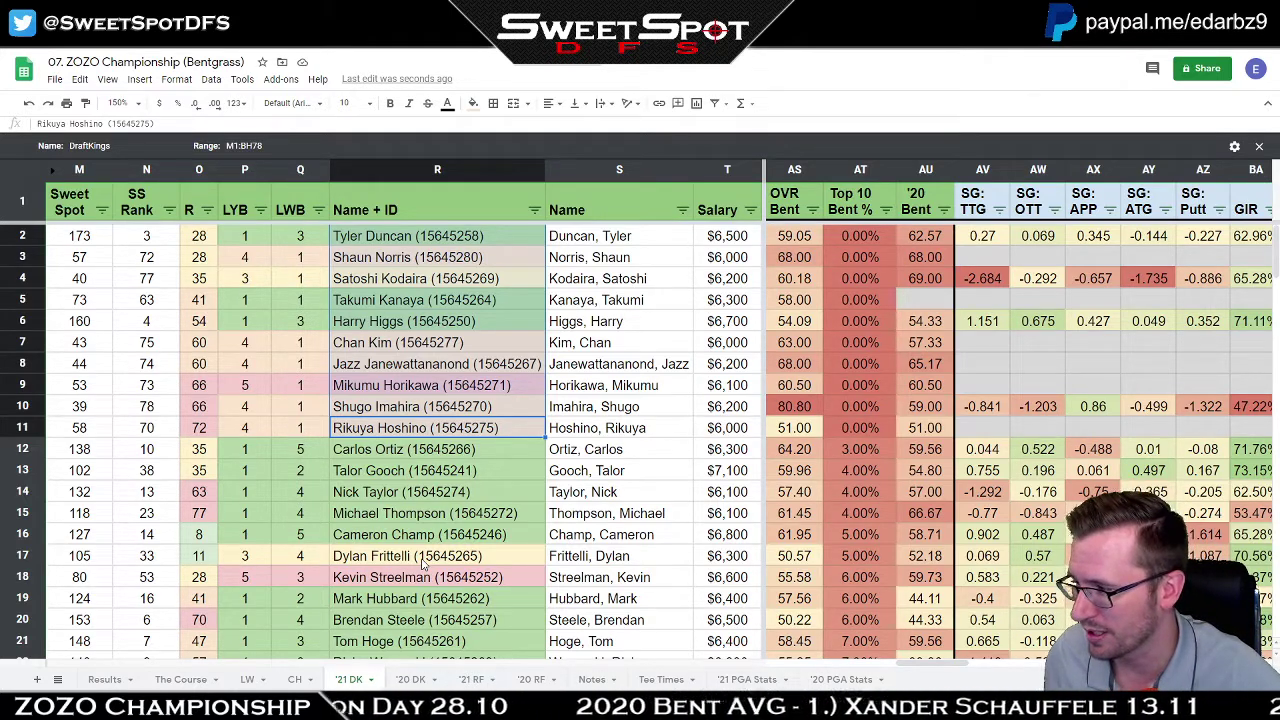
# Select Cameron Champ's name, then highlight the Name + ID cells from Tom Hoge up to Tyler Duncan.
pyautogui.click(441, 536)
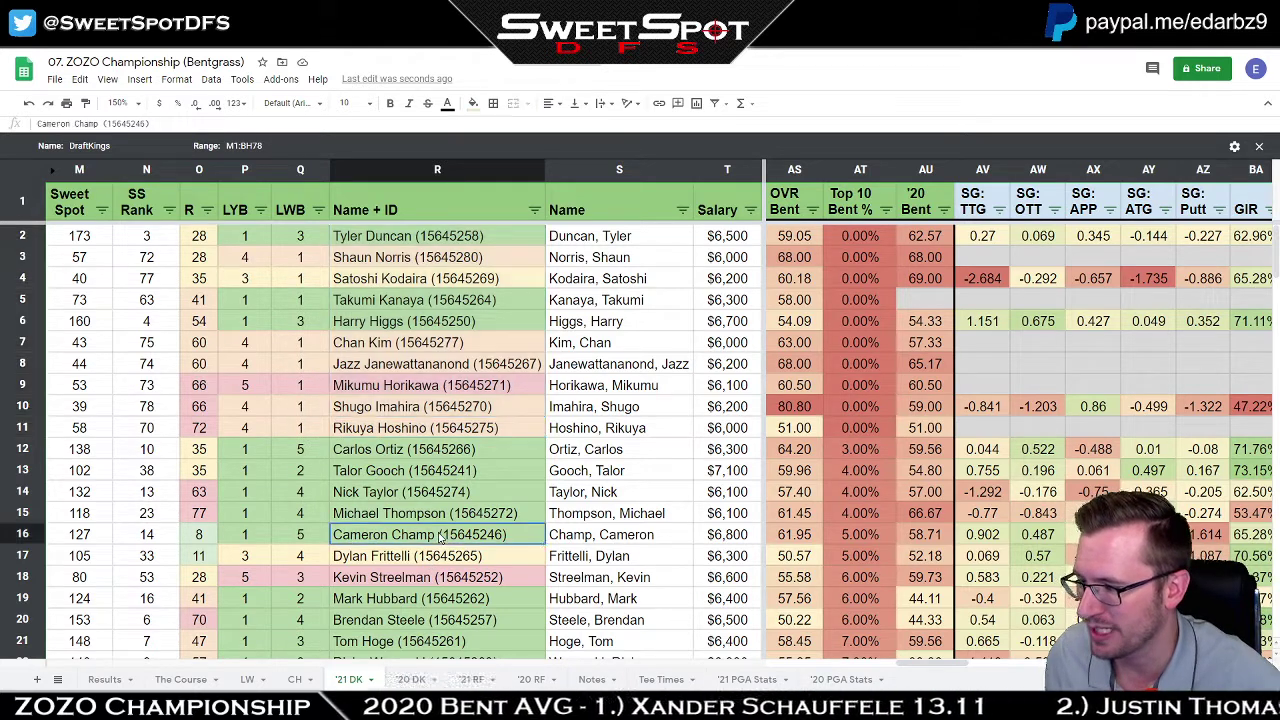
pyautogui.click(466, 640)
pyautogui.moveTo(468, 652); pyautogui.dragTo(482, 240)
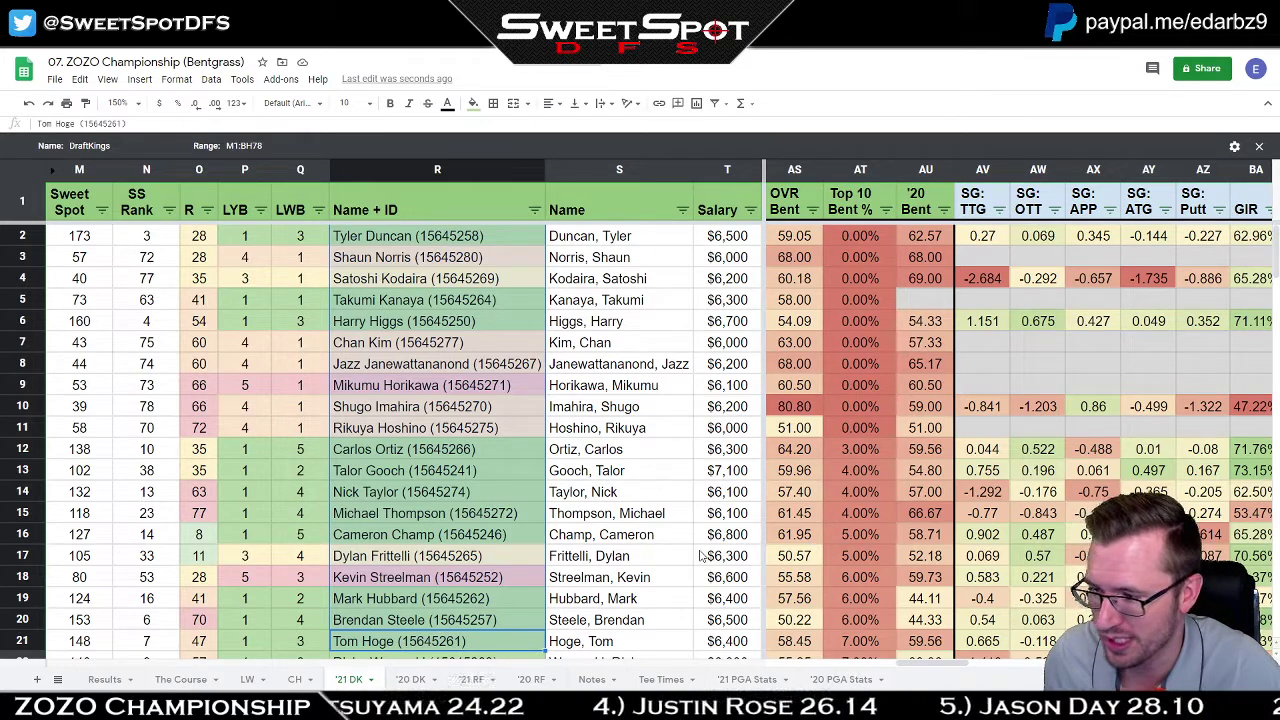
# Sort the golfers by '20 Bent in ascending order.
pyautogui.moveTo(945, 667); pyautogui.dragTo(817, 670)
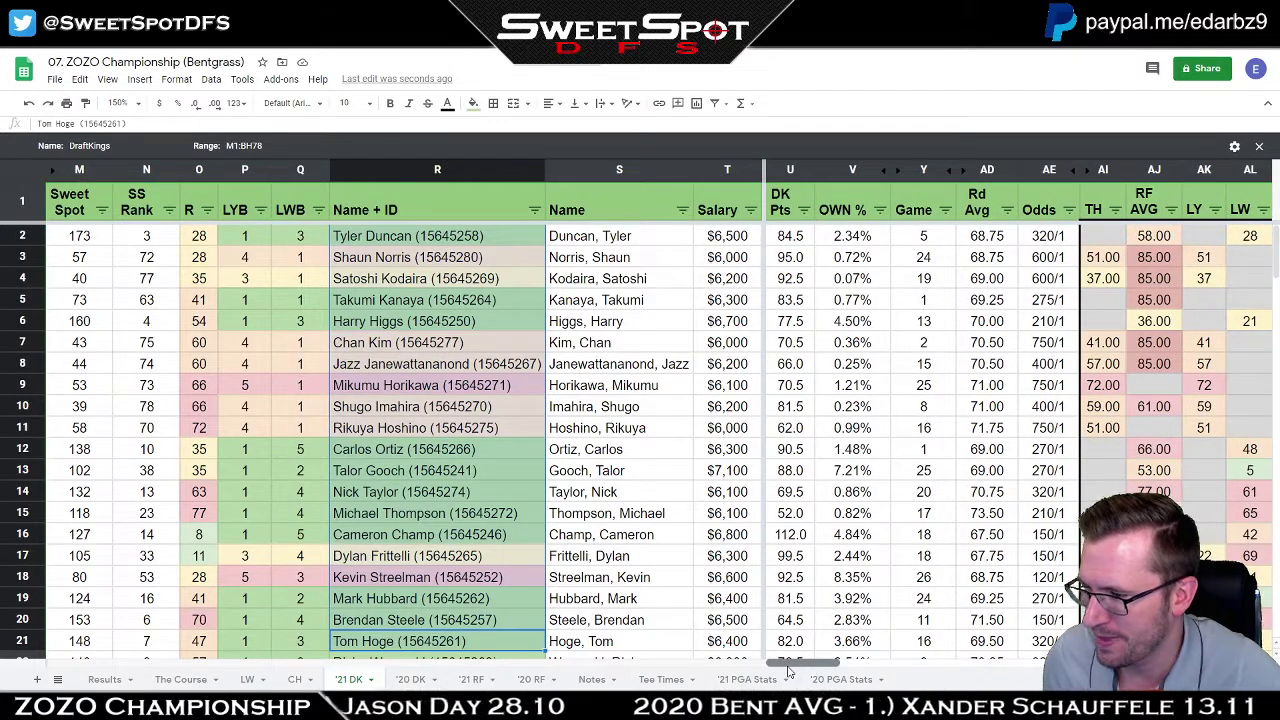
pyautogui.moveTo(793, 667); pyautogui.dragTo(888, 667)
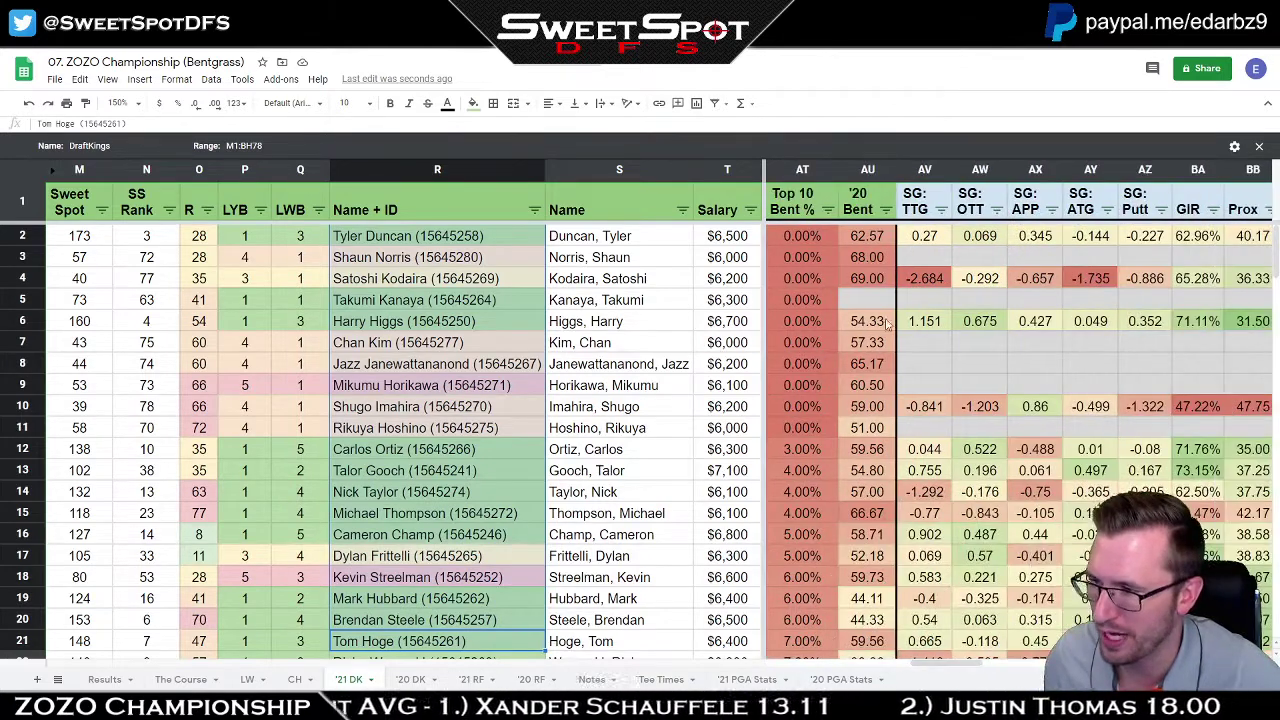
pyautogui.click(885, 210)
pyautogui.click(840, 238)
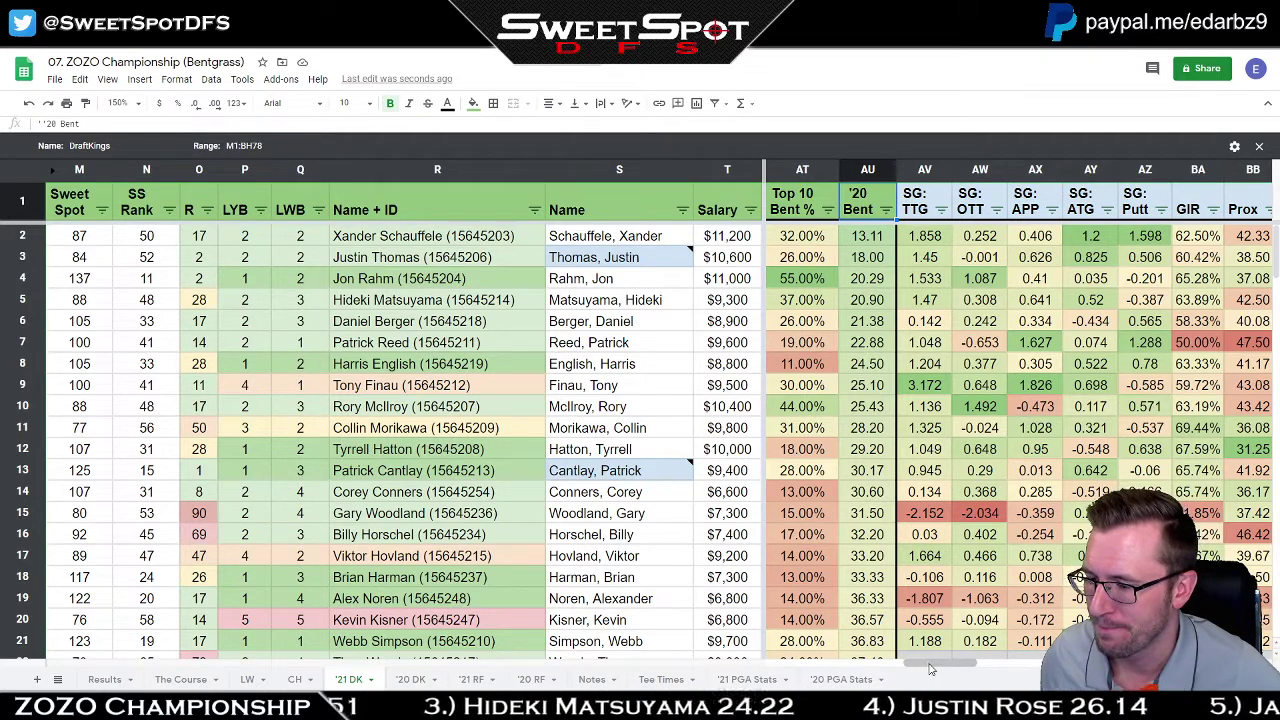
# Sort the golfers by SG: TTG in descending order and highlight Bubba Watson, Jon Rahm, Justin Thomas and Russell Henley.
pyautogui.moveTo(930, 668); pyautogui.dragTo(955, 670)
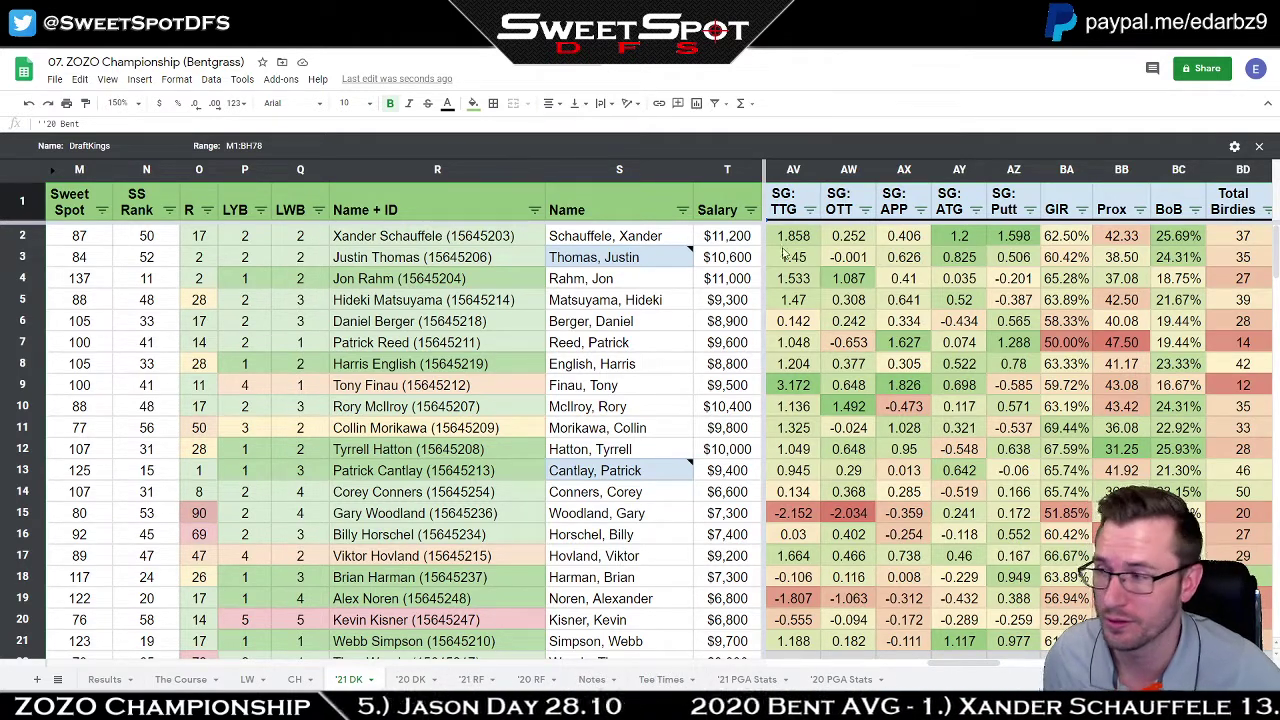
pyautogui.click(809, 210)
pyautogui.click(759, 256)
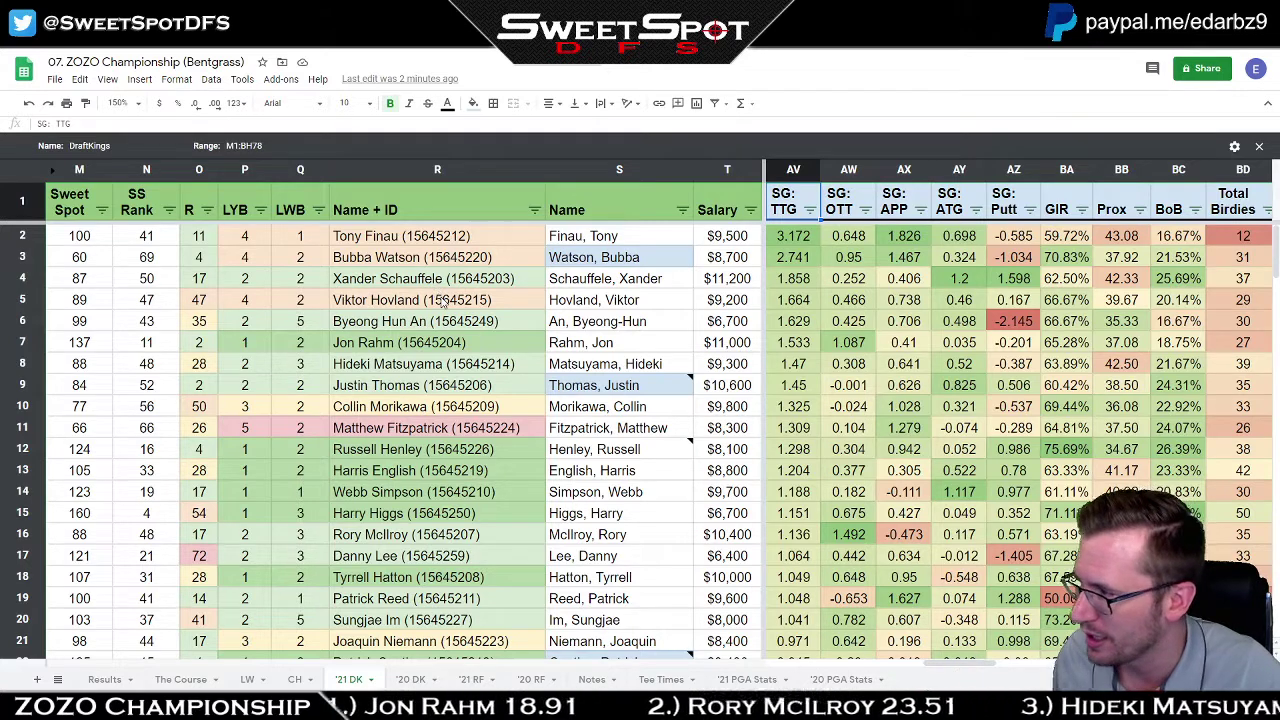
pyautogui.click(418, 261)
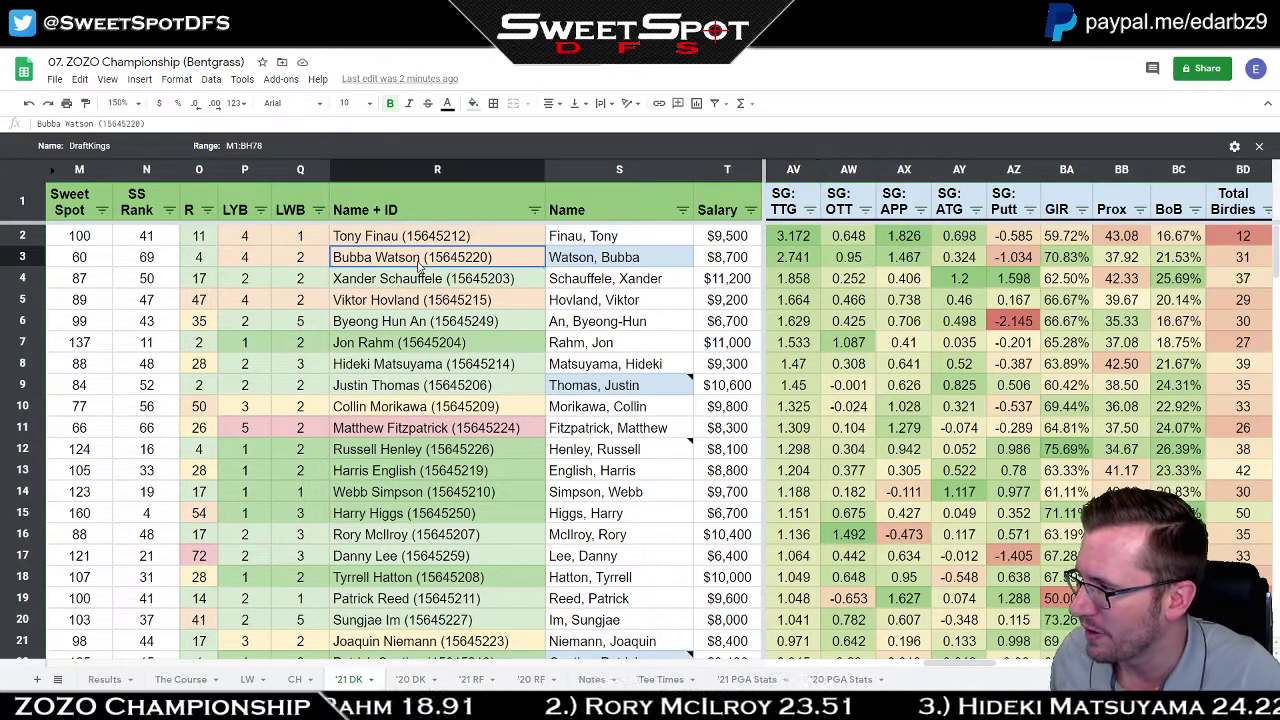
pyautogui.keyDown('ctrl'); pyautogui.click(458, 346); pyautogui.keyUp('ctrl')
pyautogui.keyDown('ctrl'); pyautogui.click(446, 392); pyautogui.keyUp('ctrl')
pyautogui.keyDown('ctrl'); pyautogui.click(436, 452); pyautogui.keyUp('ctrl')
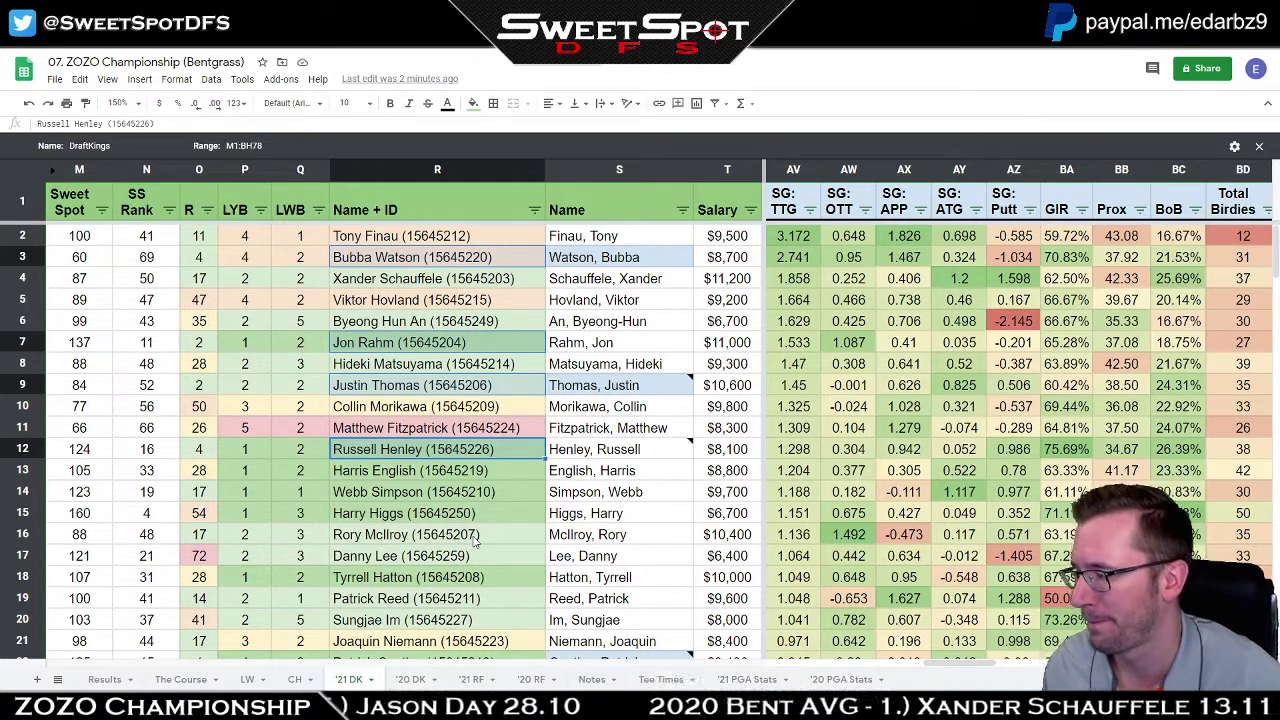
# Sort the golfers by SG: OTT in descending order and highlight Jon Rahm, Bubba Watson, Cameron Champ and Corey Conners.
pyautogui.click(865, 210)
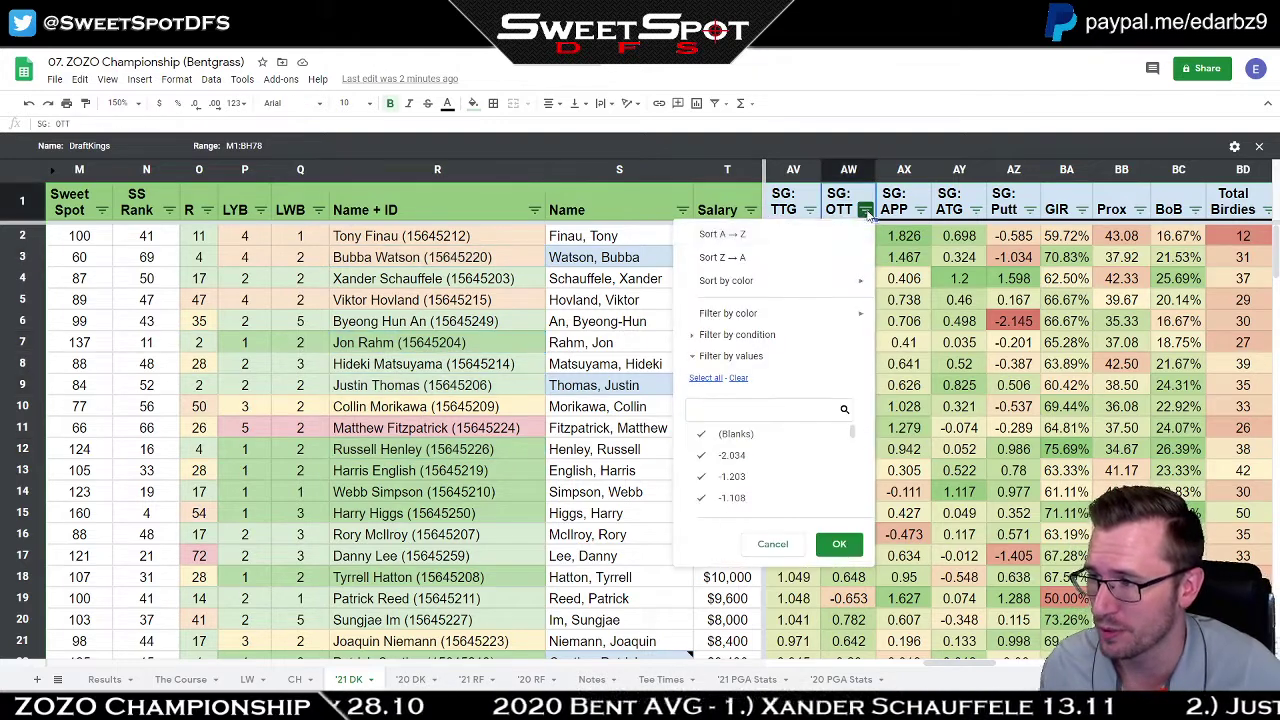
pyautogui.click(794, 259)
pyautogui.click(459, 264)
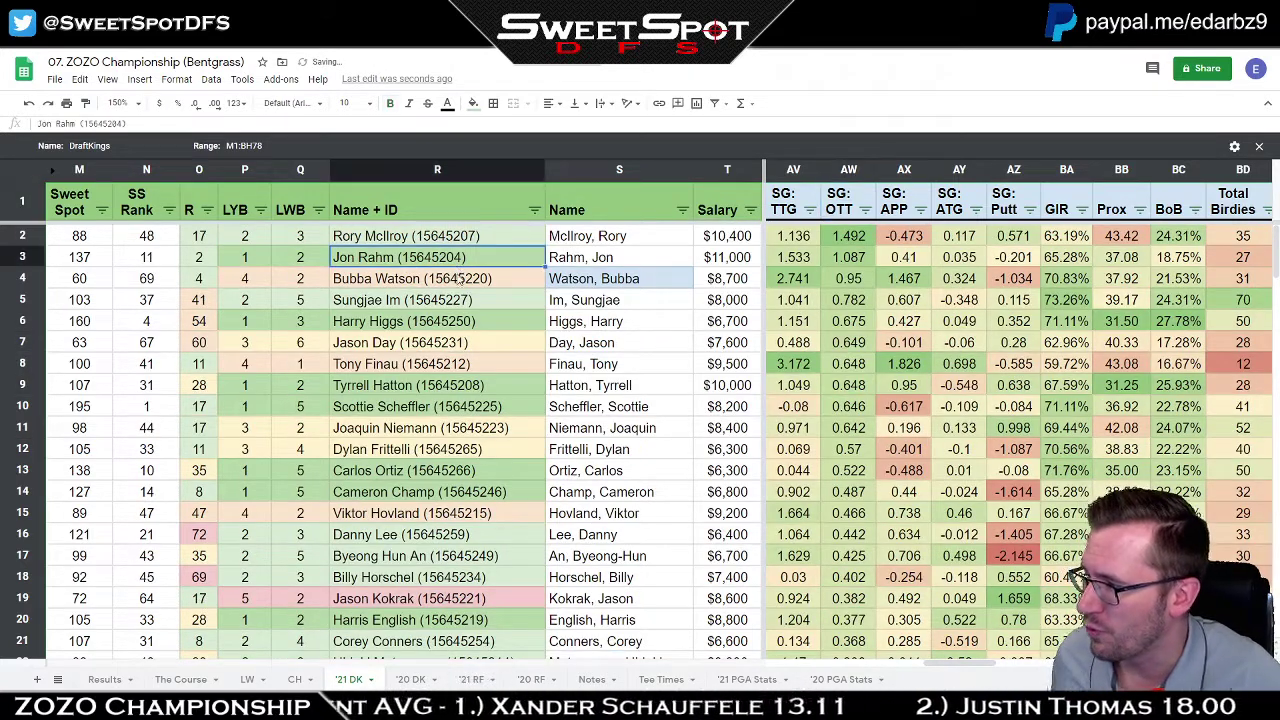
pyautogui.keyDown('ctrl'); pyautogui.click(459, 278); pyautogui.keyUp('ctrl')
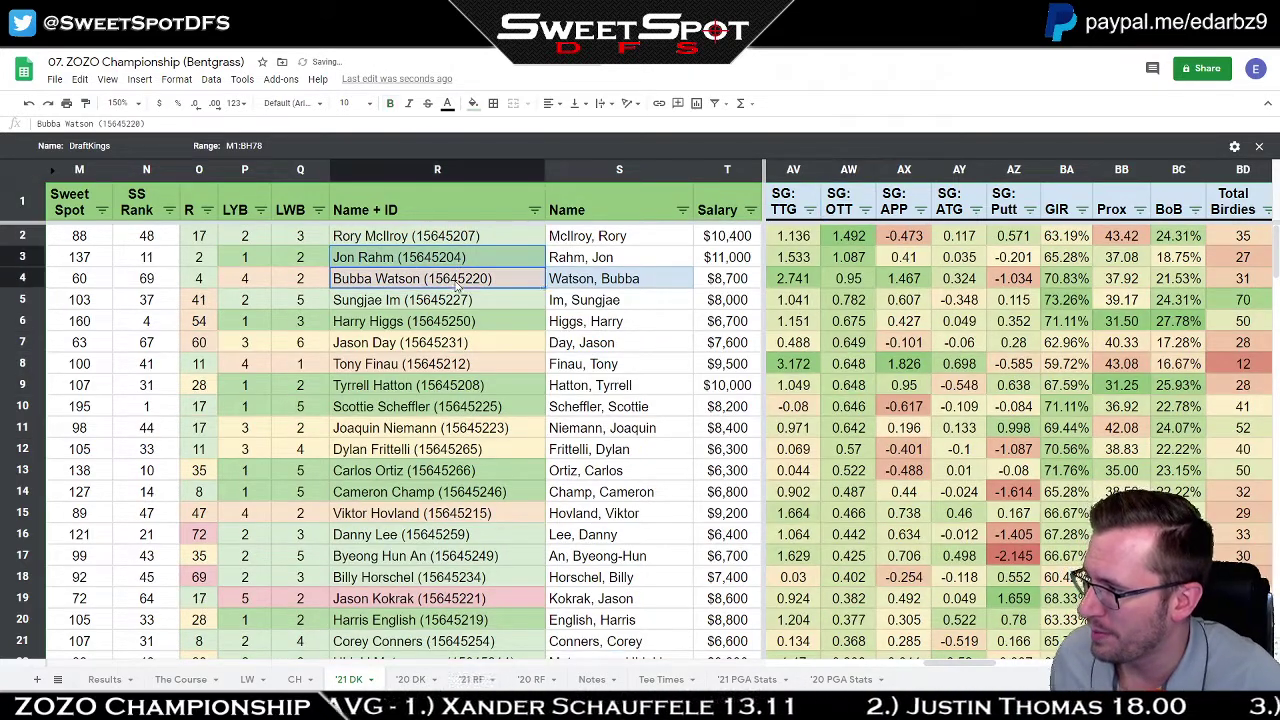
pyautogui.keyDown('ctrl'); pyautogui.click(455, 491); pyautogui.keyUp('ctrl')
pyautogui.keyDown('ctrl'); pyautogui.click(415, 642); pyautogui.keyUp('ctrl')
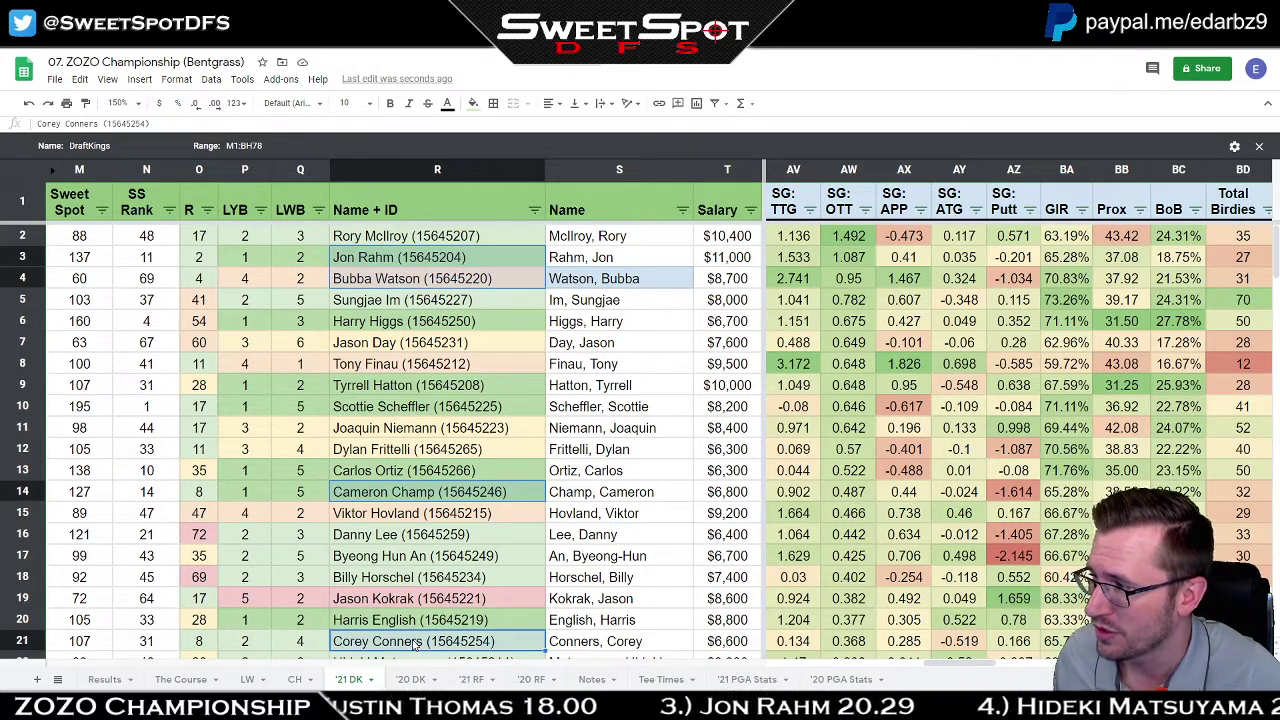
# Return the golfers to descending SG: TTG order and highlight Bubba Watson, Jon Rahm, Justin Thomas and Russell Henley again.
pyautogui.click(809, 211)
pyautogui.click(766, 262)
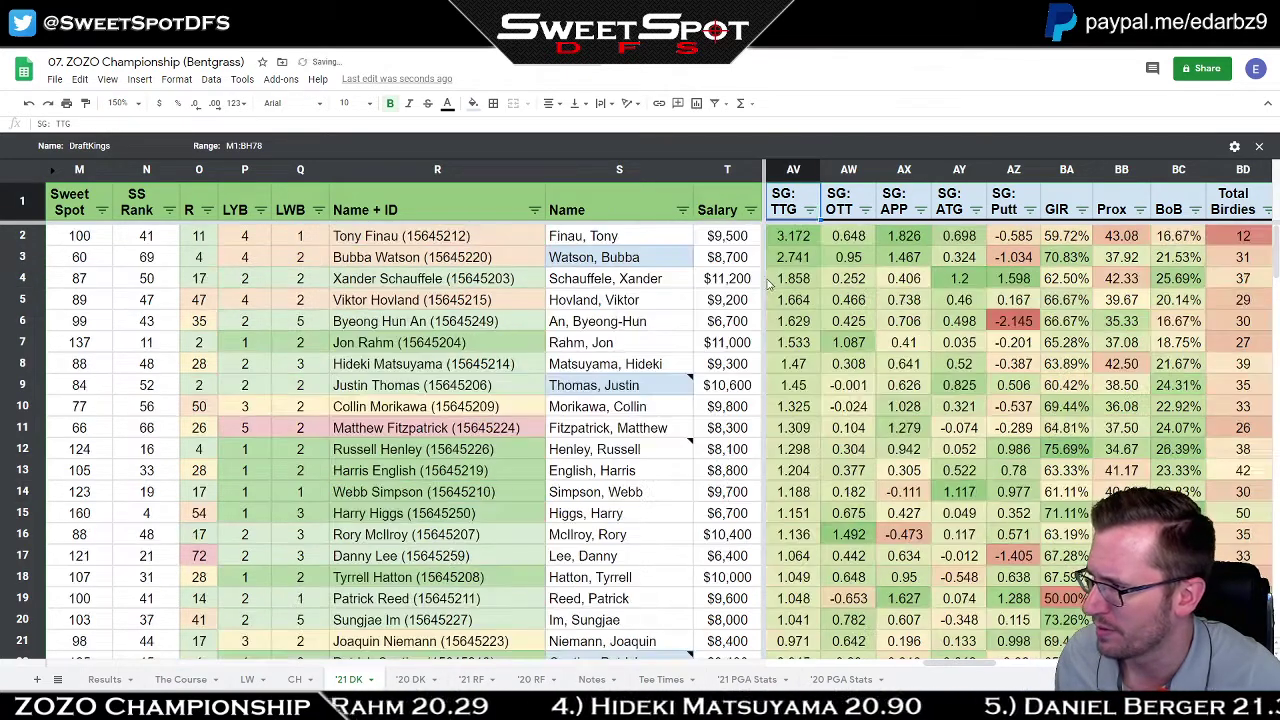
pyautogui.click(405, 259)
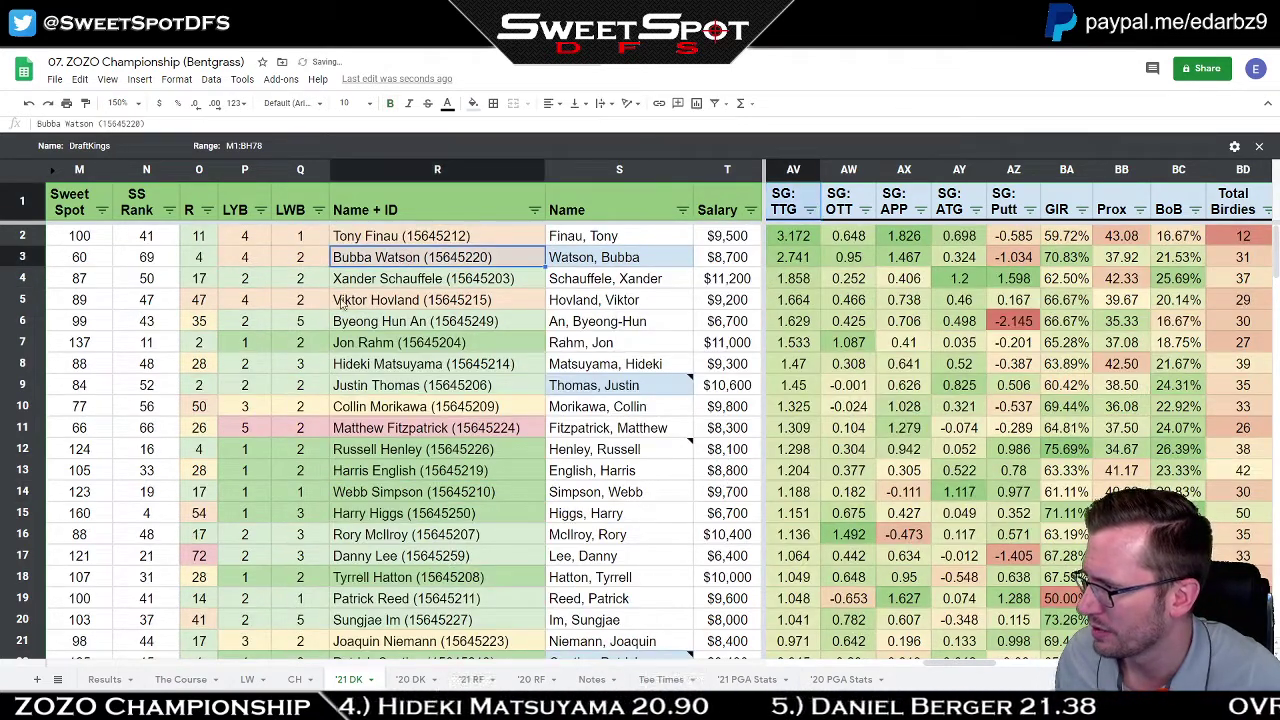
pyautogui.keyDown('ctrl'); pyautogui.click(383, 345); pyautogui.keyUp('ctrl')
pyautogui.keyDown('ctrl'); pyautogui.click(390, 388); pyautogui.keyUp('ctrl')
pyautogui.keyDown('ctrl'); pyautogui.click(356, 450); pyautogui.keyUp('ctrl')
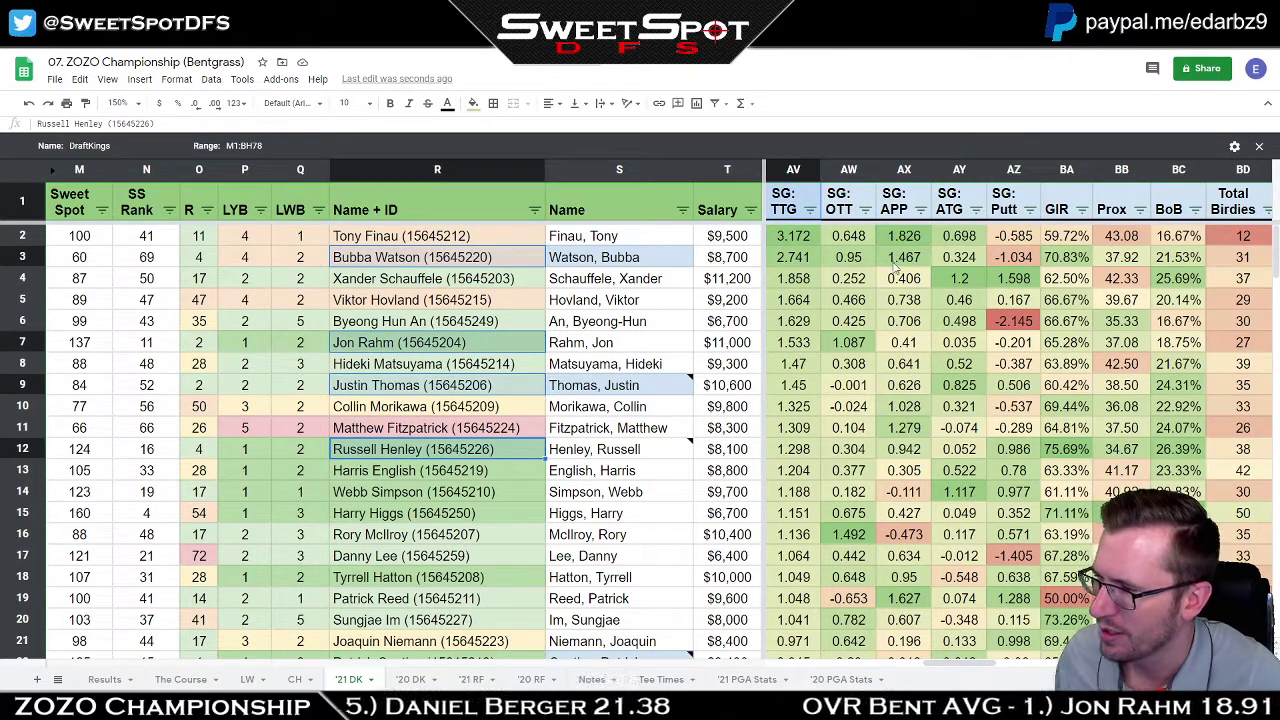
# Sort the golfers by SG: APP in descending order and highlight Bubba Watson, Russell Henley, Justin Thomas and Cameron Champ.
pyautogui.click(920, 210)
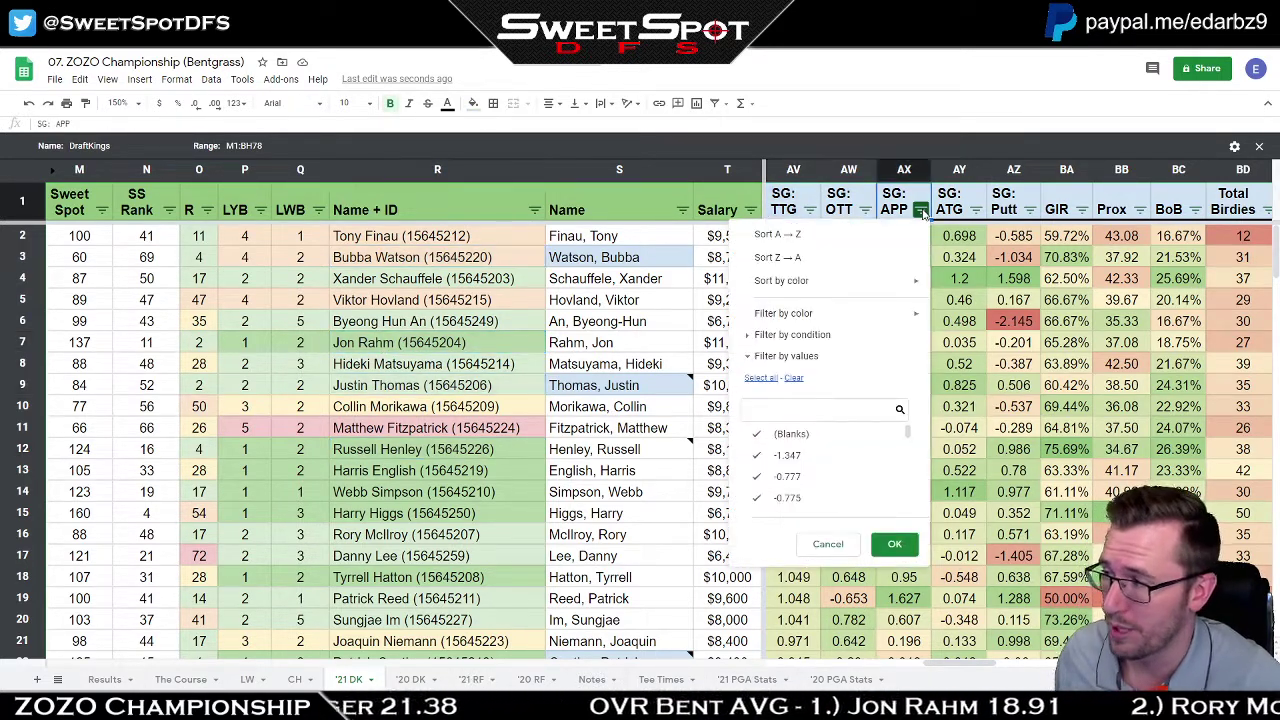
pyautogui.click(900, 259)
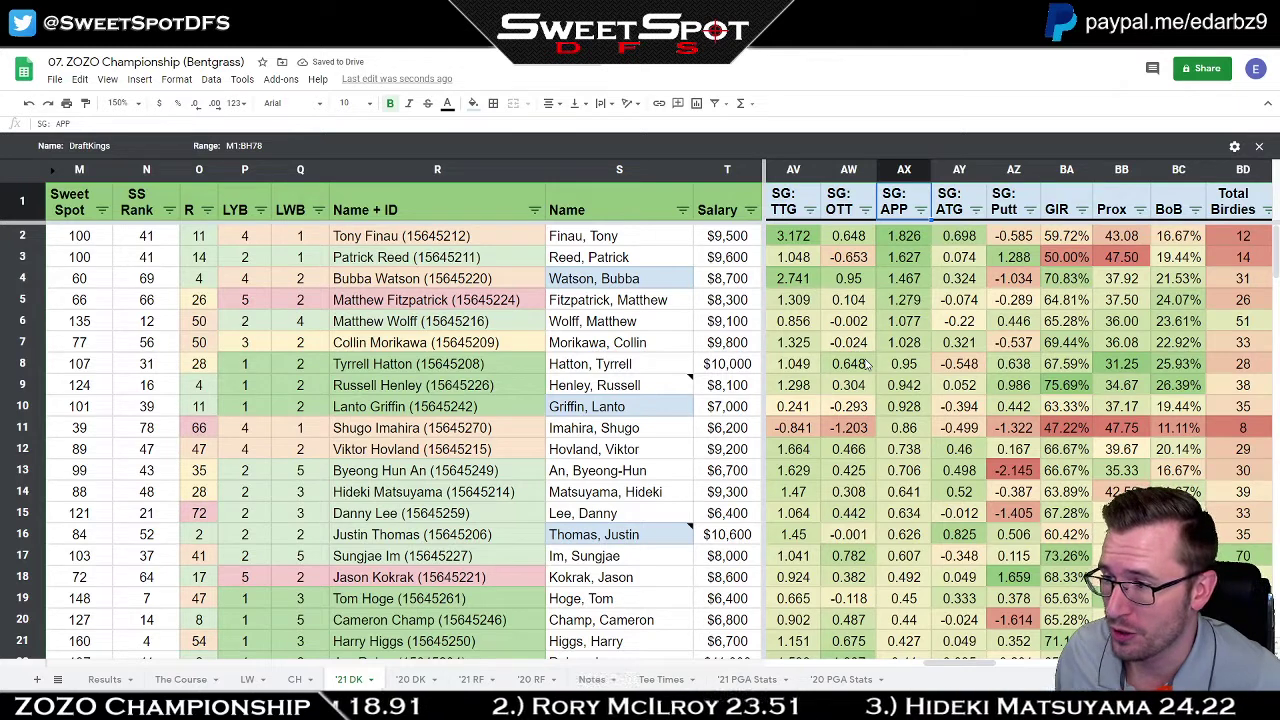
pyautogui.click(470, 284)
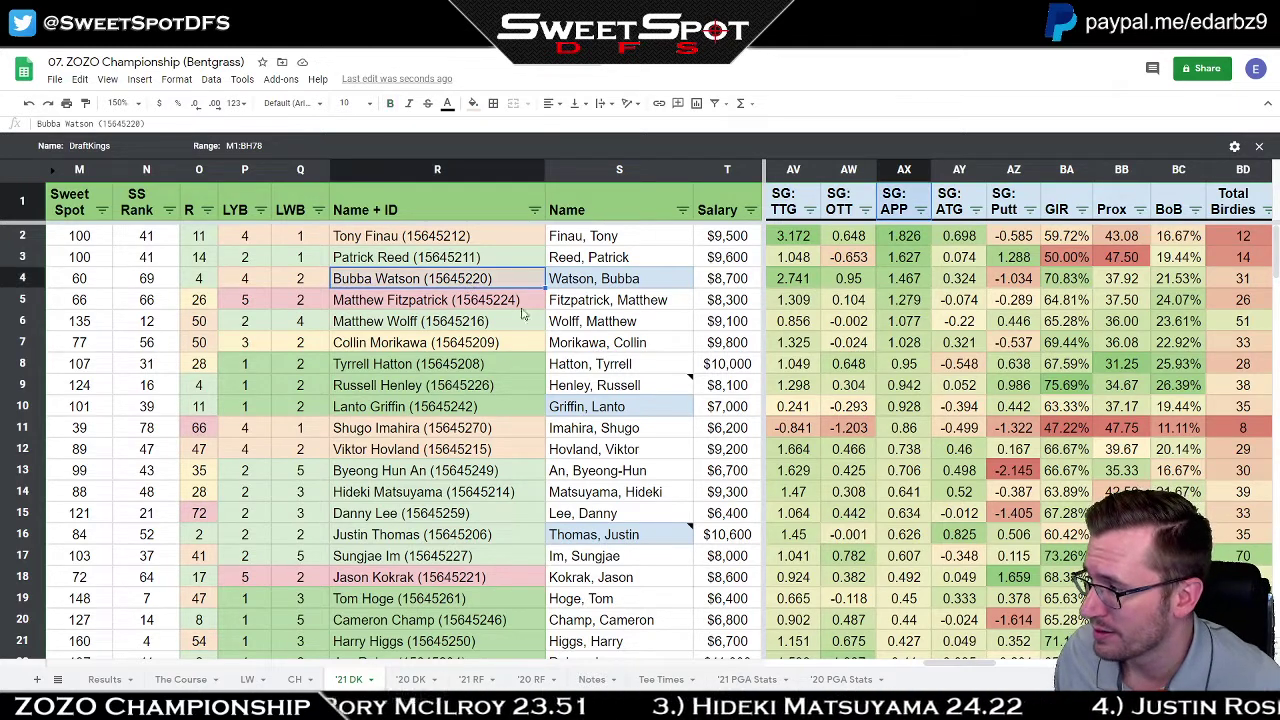
pyautogui.click(455, 389)
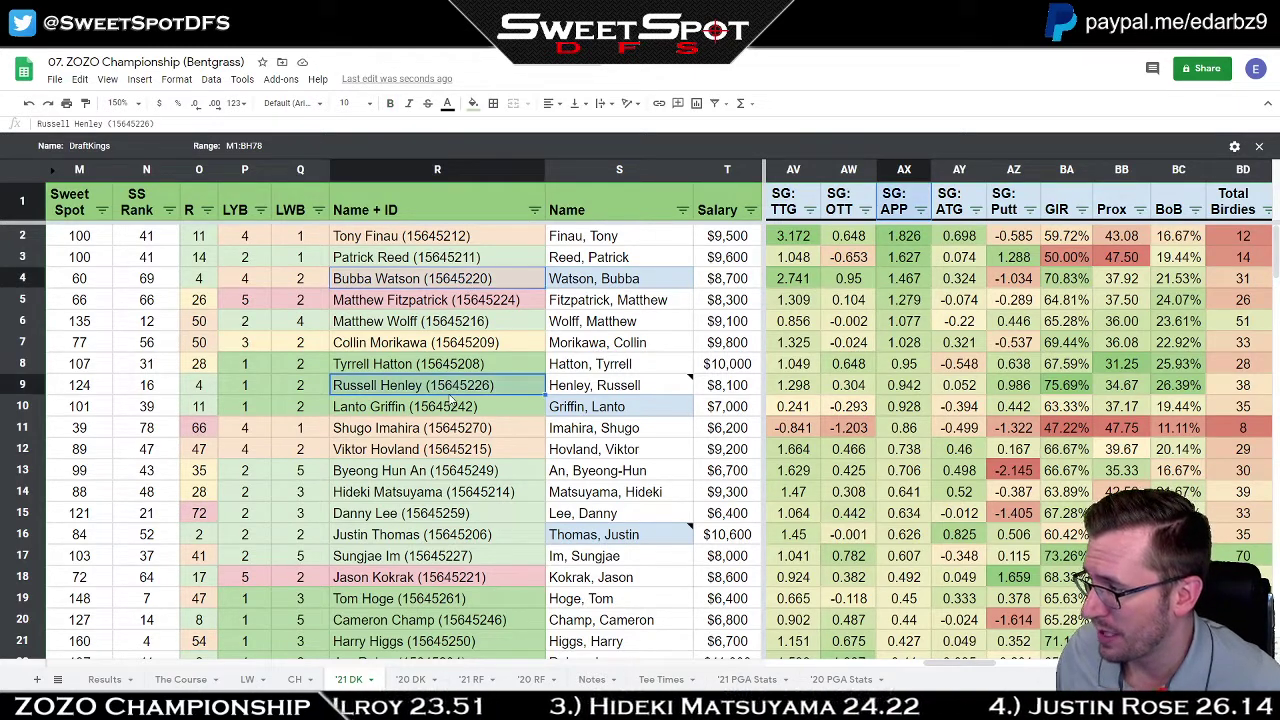
pyautogui.click(421, 538)
pyautogui.click(437, 627)
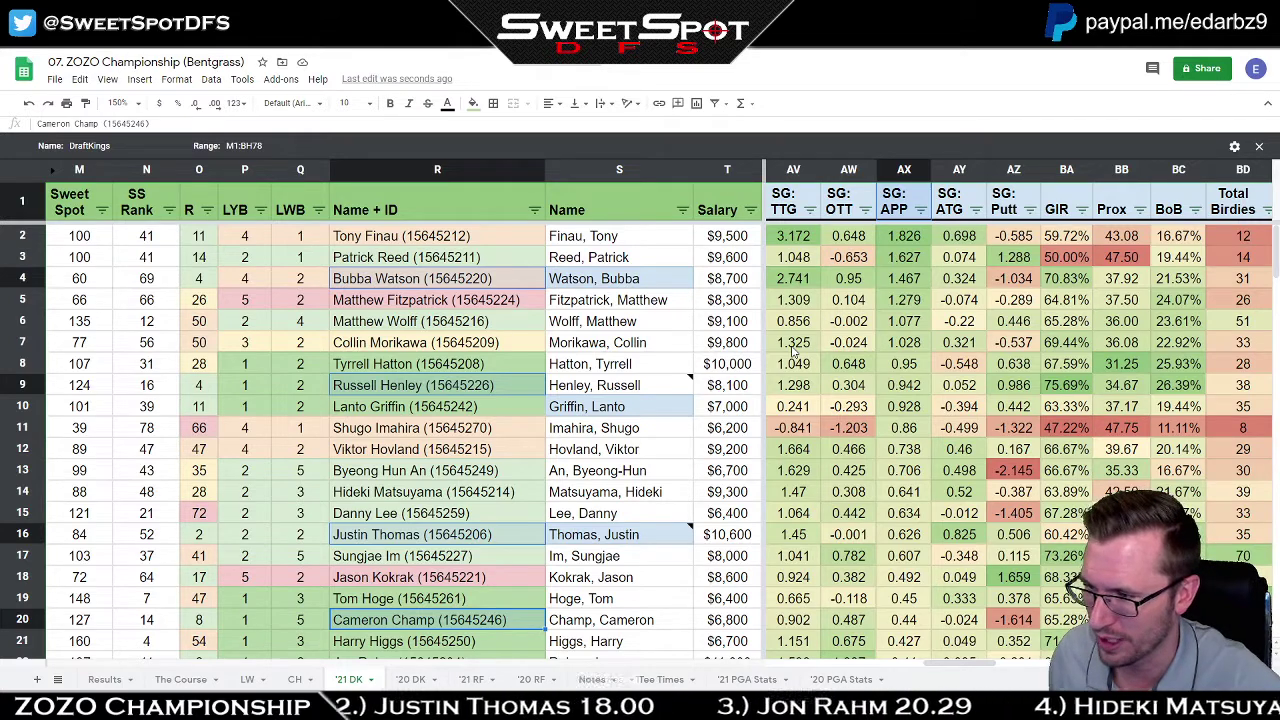
# Return the golfers to descending SG: TTG order and select Matthew Fitzpatrick's name.
pyautogui.click(810, 209)
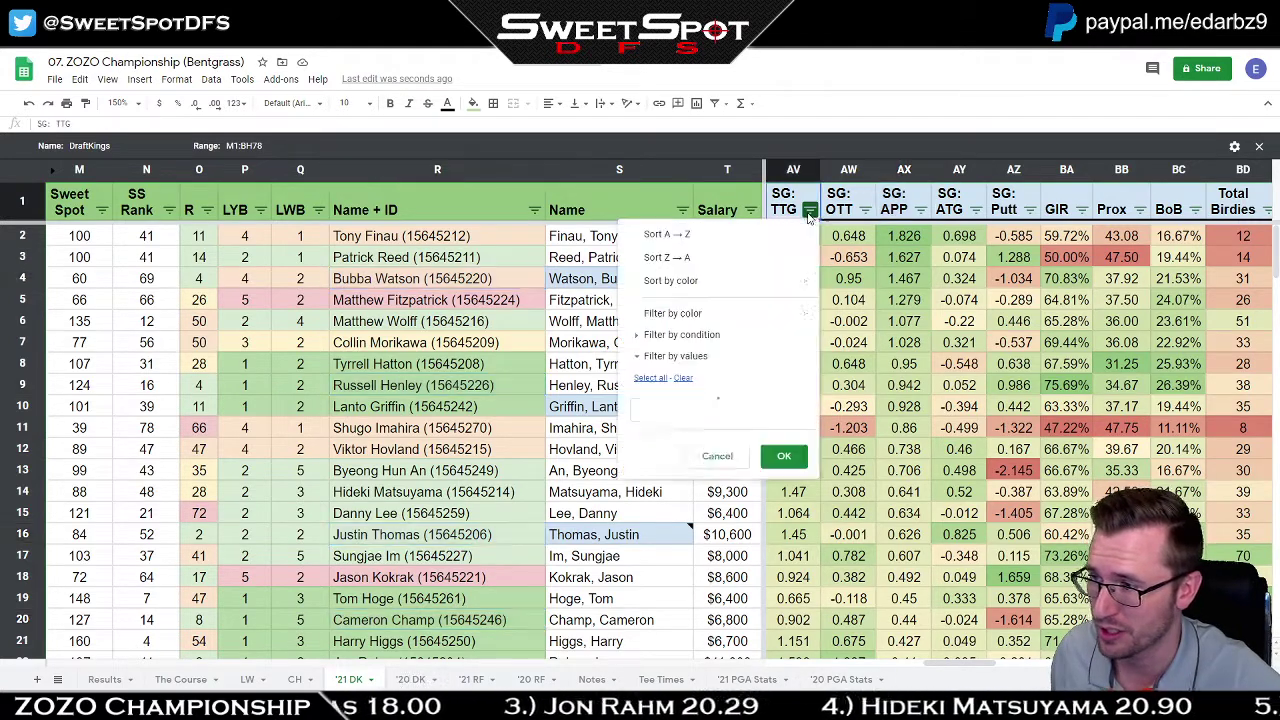
pyautogui.click(680, 260)
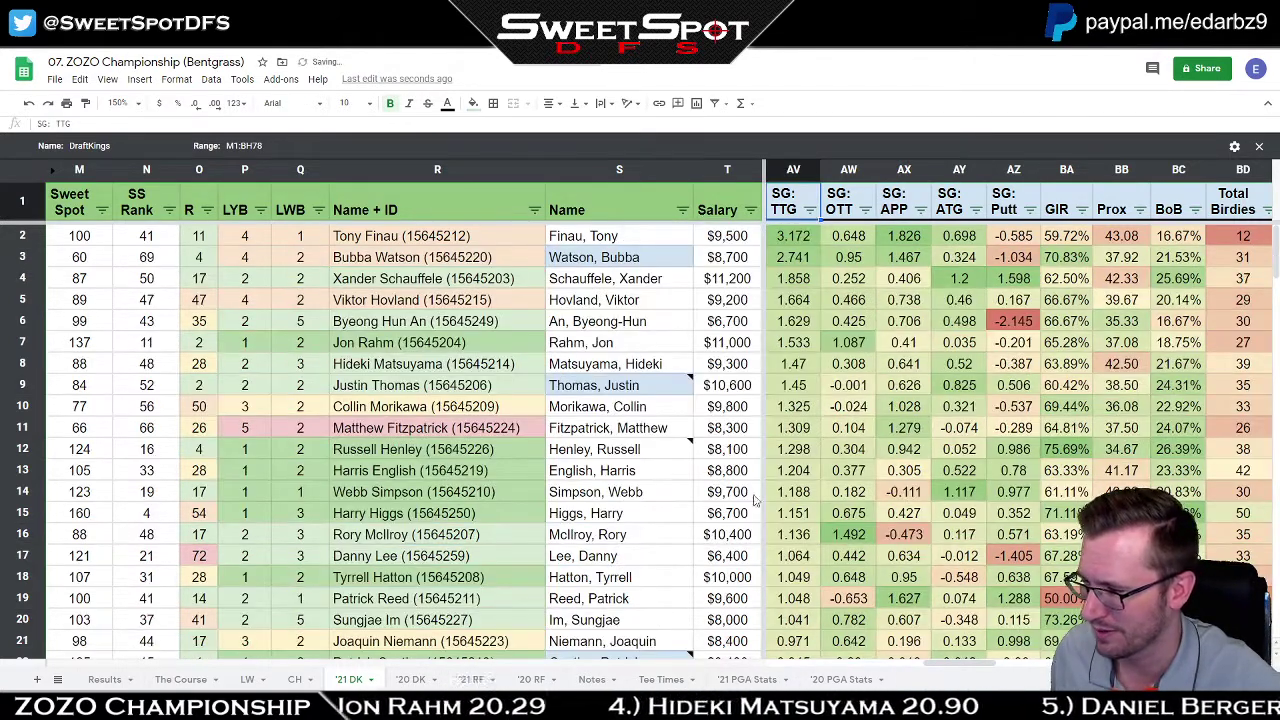
pyautogui.click(630, 432)
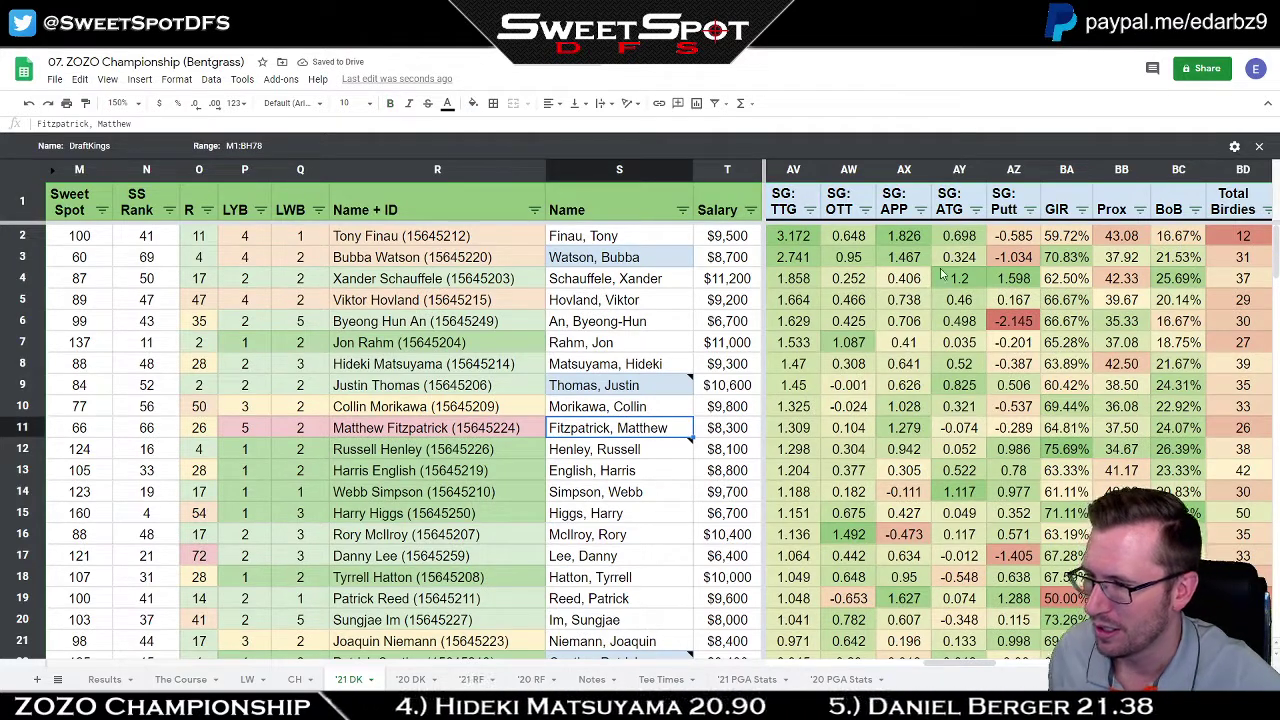
# Sort the golfers by SG: ATG in descending order and show that column's values with three decimal places.
pyautogui.click(975, 209)
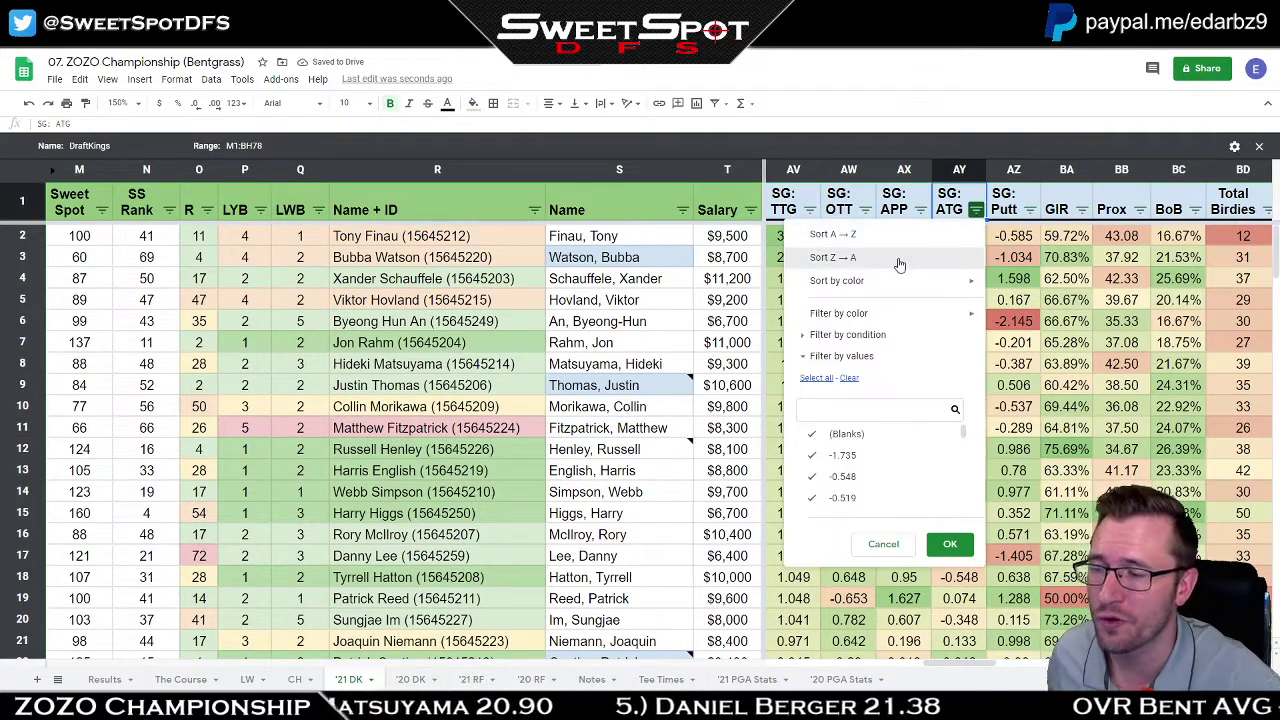
pyautogui.click(900, 257)
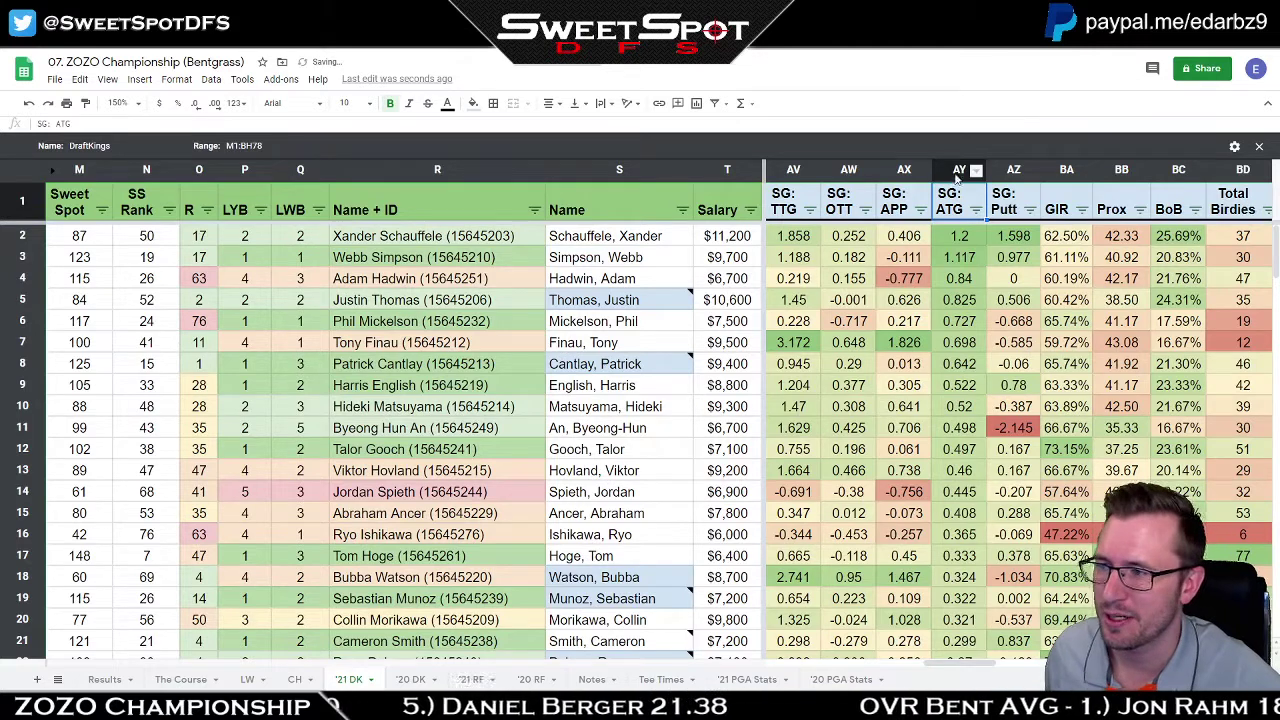
pyautogui.click(215, 104)
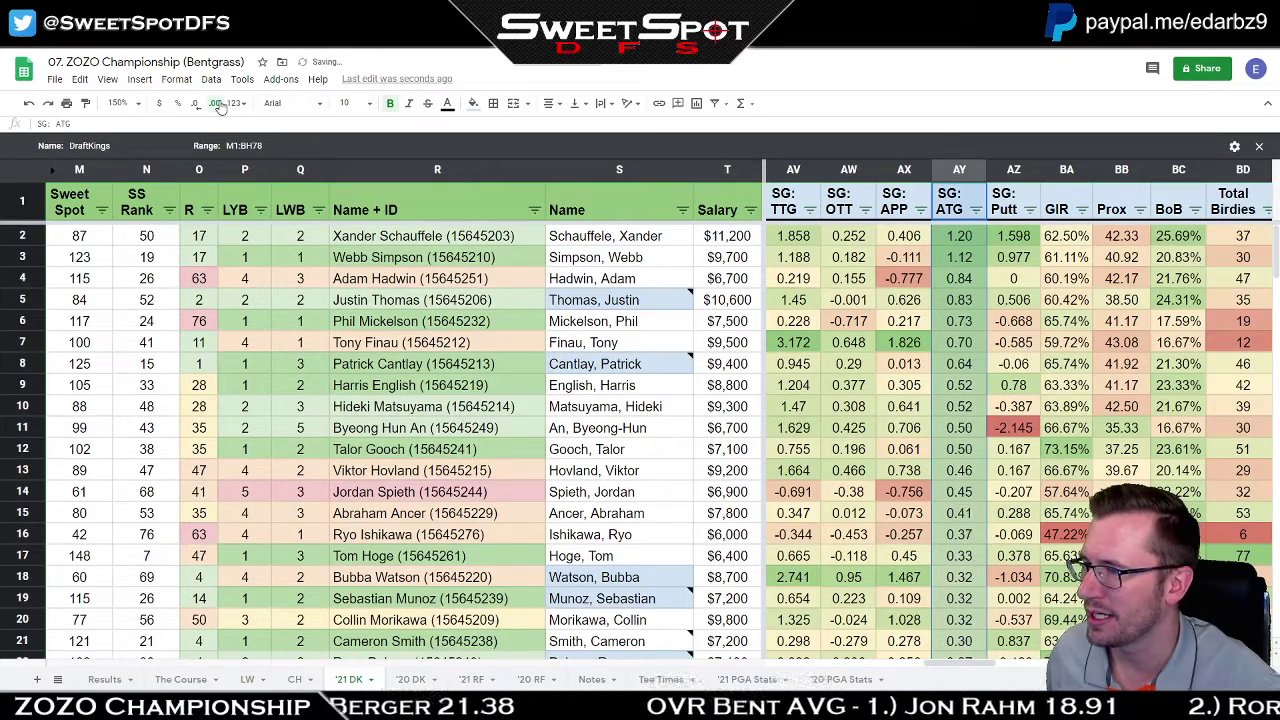
pyautogui.click(1028, 321)
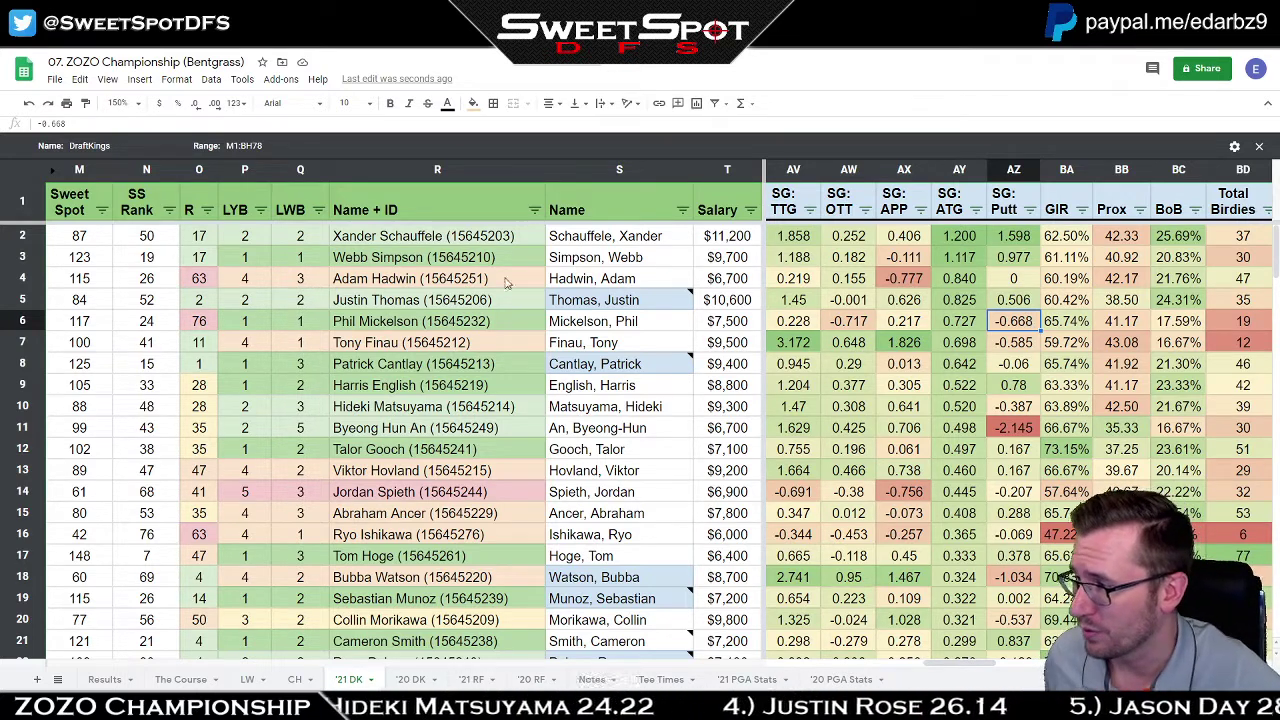
# Highlight Justin Thomas, Patrick Cantlay, Bubba Watson and Cameron Smith together in the SG: ATG ranking.
pyautogui.click(398, 300)
pyautogui.keyDown('ctrl'); pyautogui.click(407, 367); pyautogui.keyUp('ctrl')
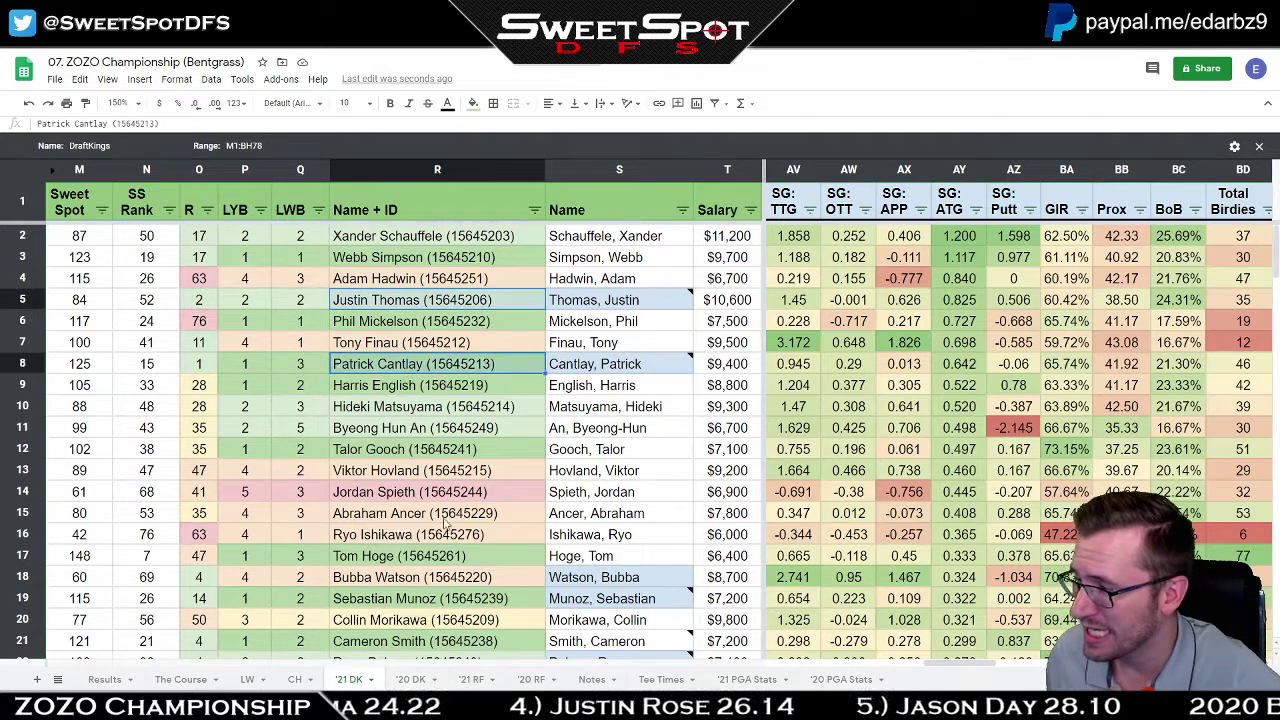
pyautogui.keyDown('ctrl'); pyautogui.click(400, 582); pyautogui.keyUp('ctrl')
pyautogui.keyDown('ctrl'); pyautogui.click(380, 641); pyautogui.keyUp('ctrl')
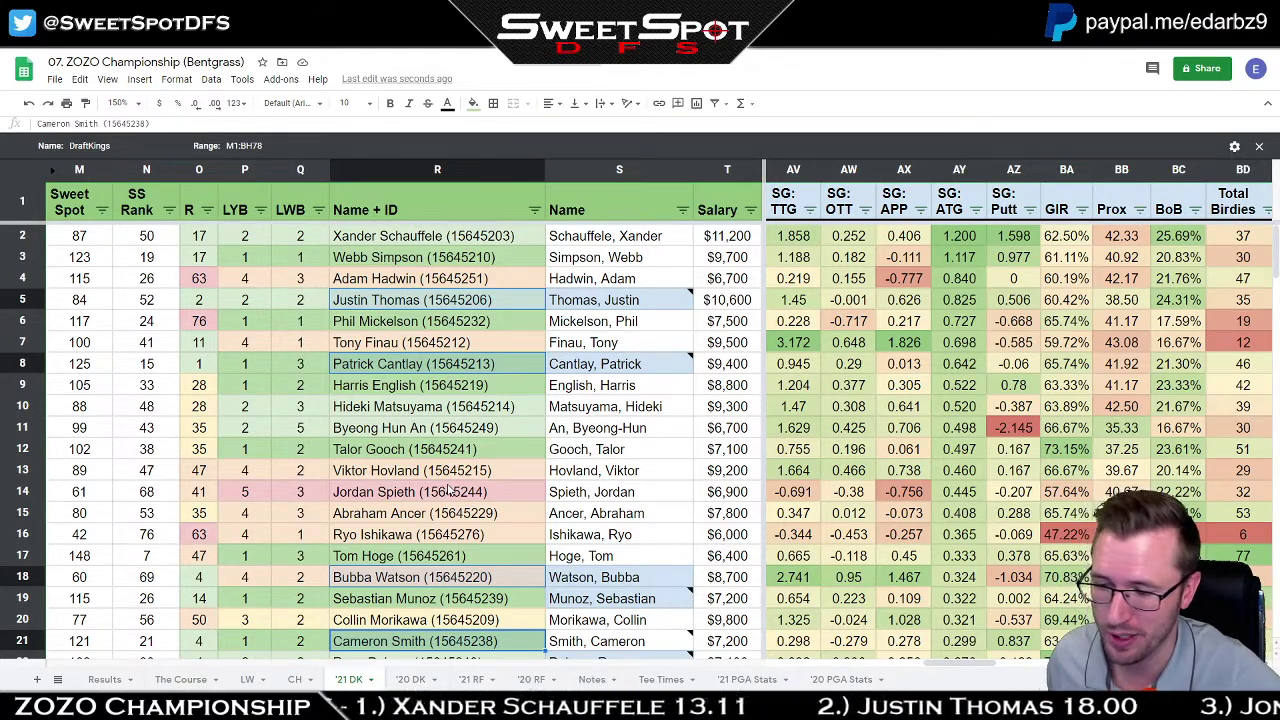
# Sort the golfers by SG: Putt in descending order and highlight Russell Henley, Cameron Smith and Justin Thomas.
pyautogui.click(1030, 209)
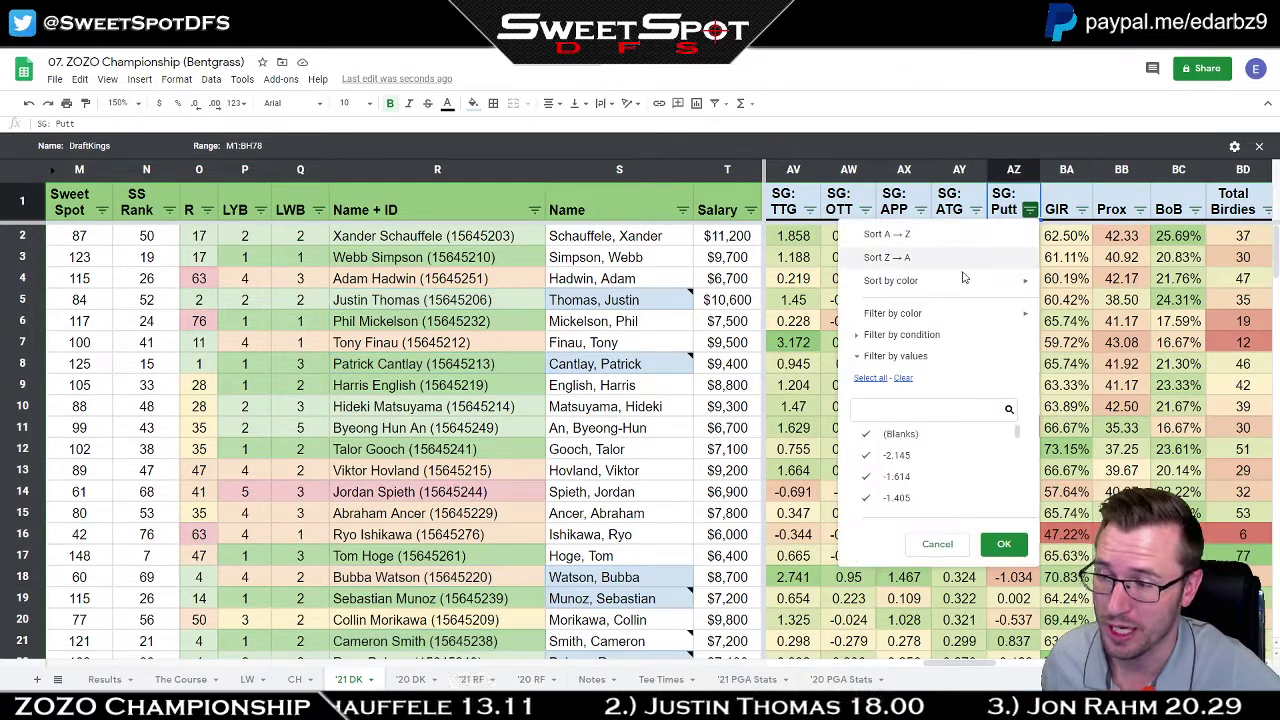
pyautogui.click(922, 259)
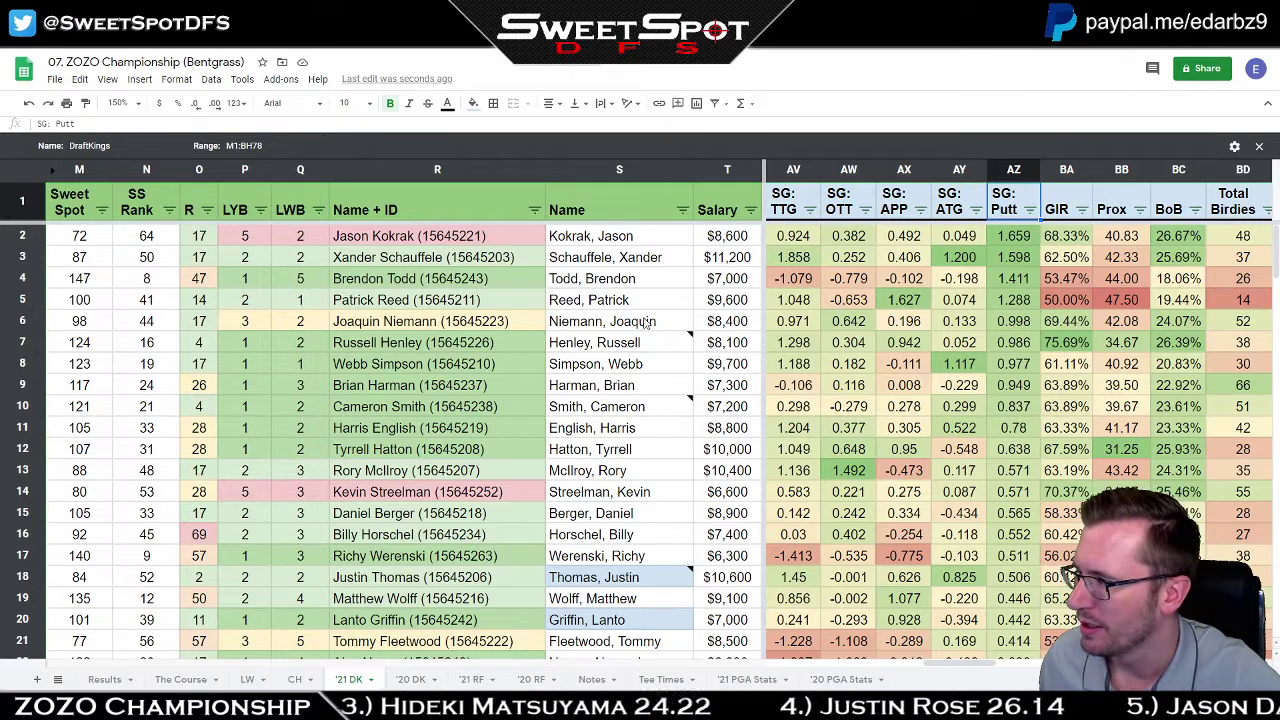
pyautogui.click(457, 342)
pyautogui.keyDown('ctrl'); pyautogui.click(424, 410); pyautogui.keyUp('ctrl')
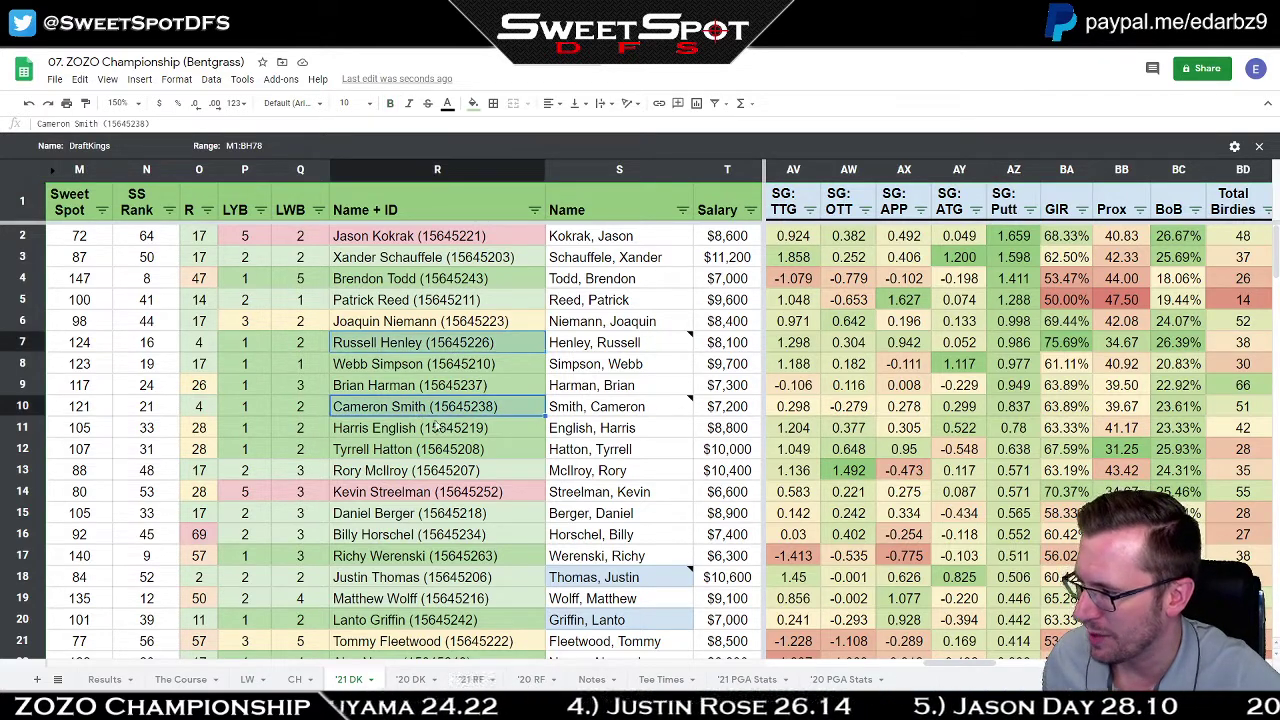
pyautogui.keyDown('ctrl'); pyautogui.click(414, 584); pyautogui.keyUp('ctrl')
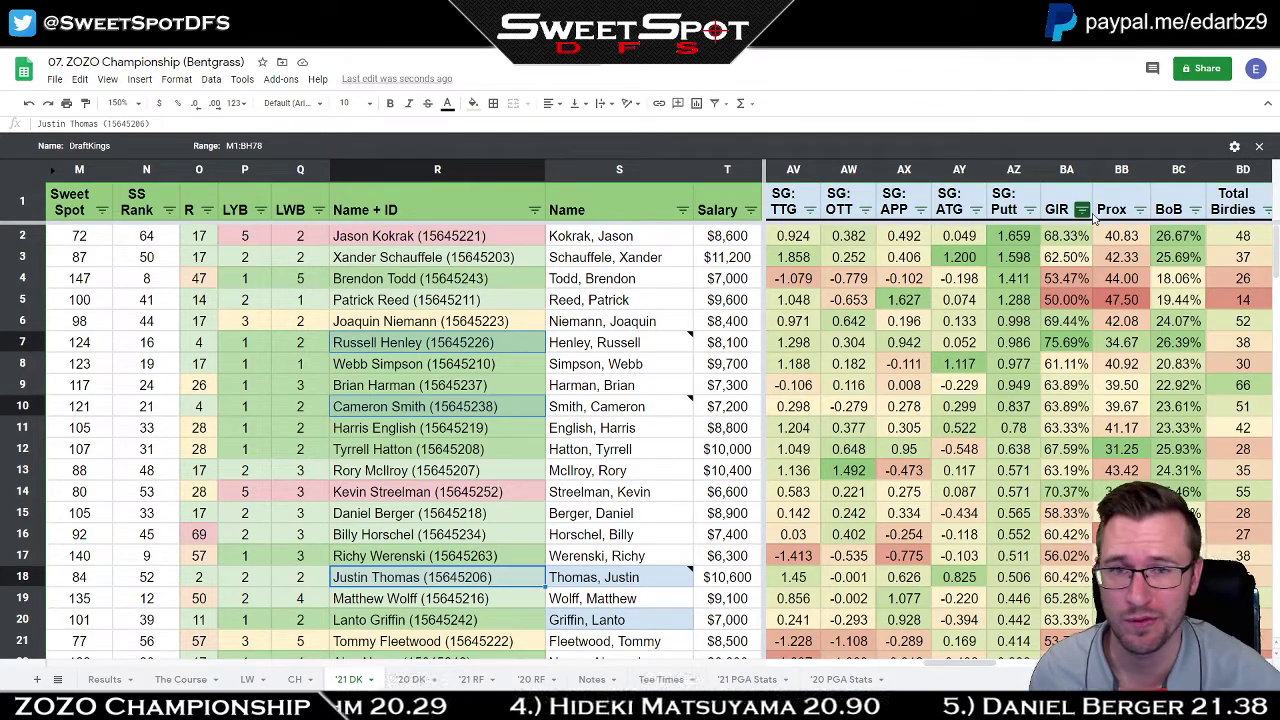
pyautogui.click(966, 326)
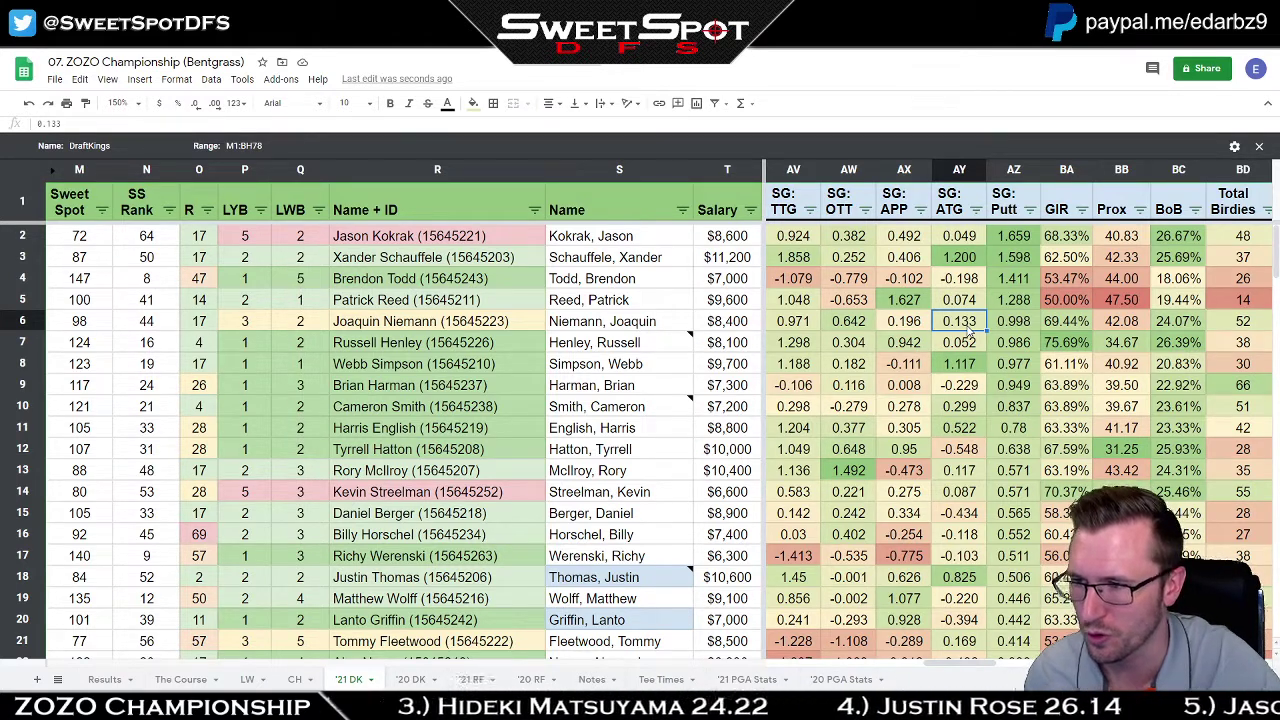
# Review the golfers sorted by GIR in descending order, and re-sort them by Prox in ascending order.
pyautogui.click(1081, 209)
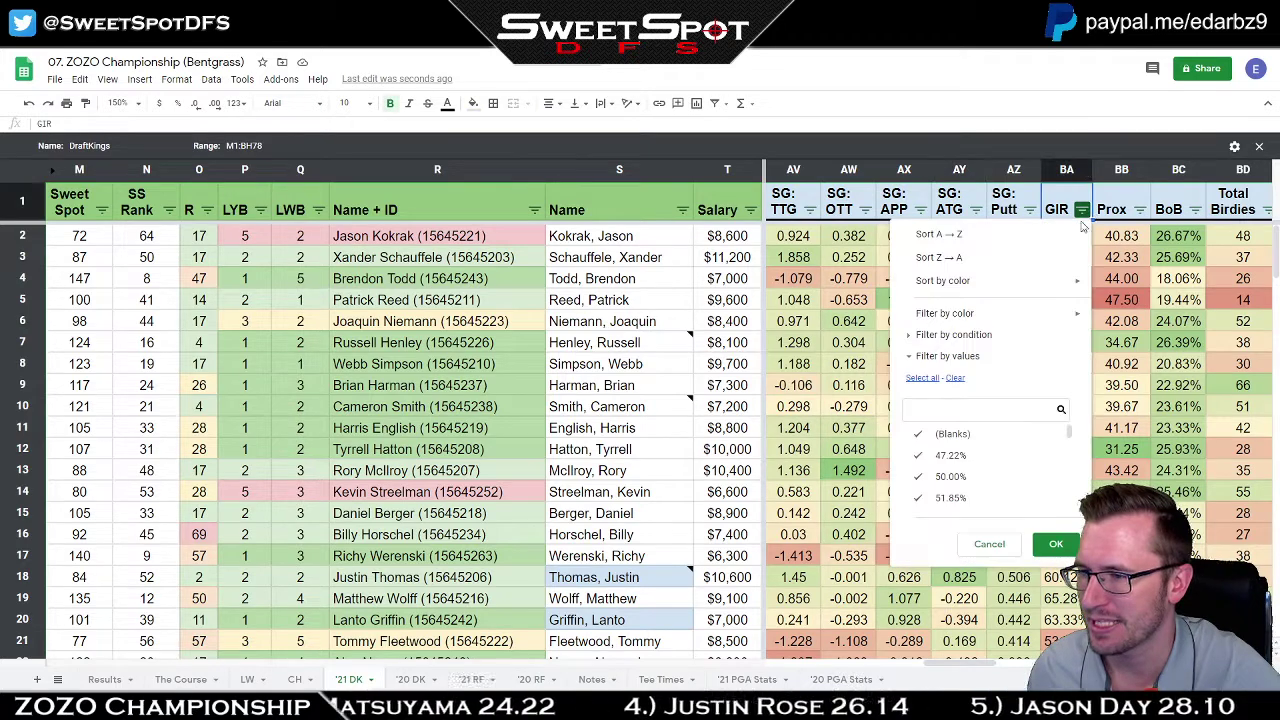
pyautogui.click(950, 258)
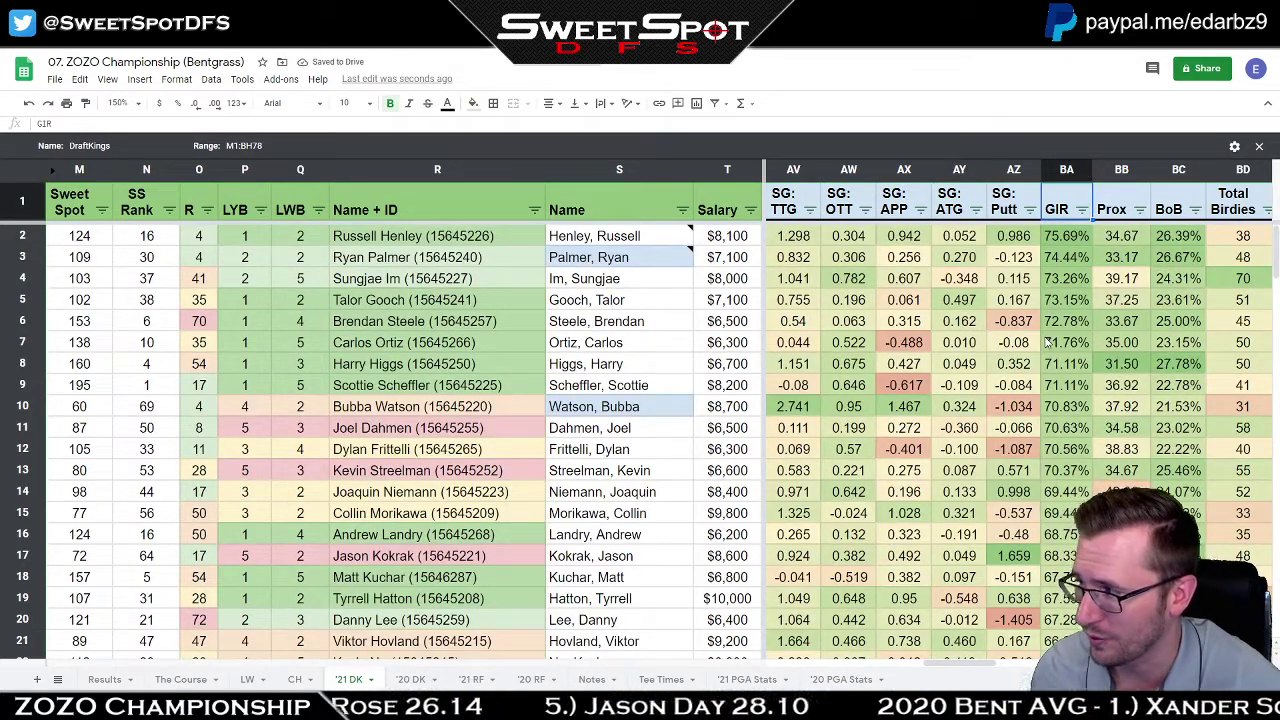
pyautogui.click(1139, 209)
pyautogui.click(997, 257)
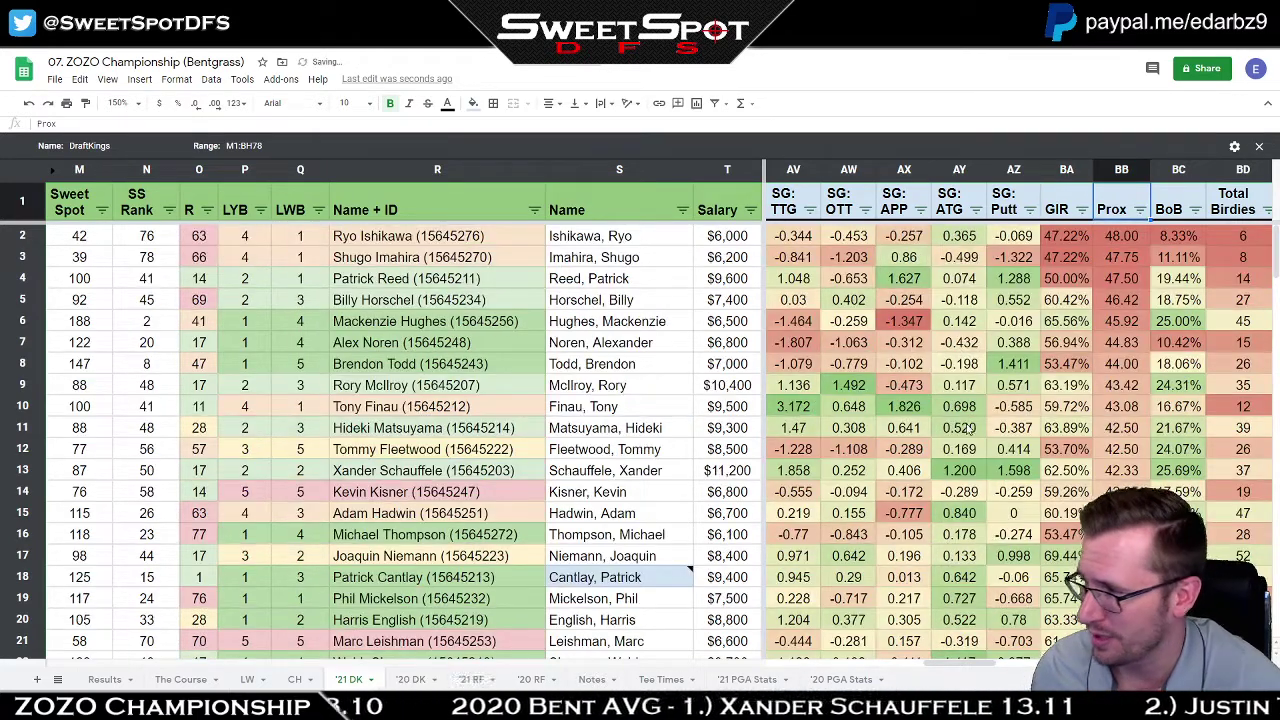
pyautogui.click(1139, 209)
pyautogui.click(1070, 238)
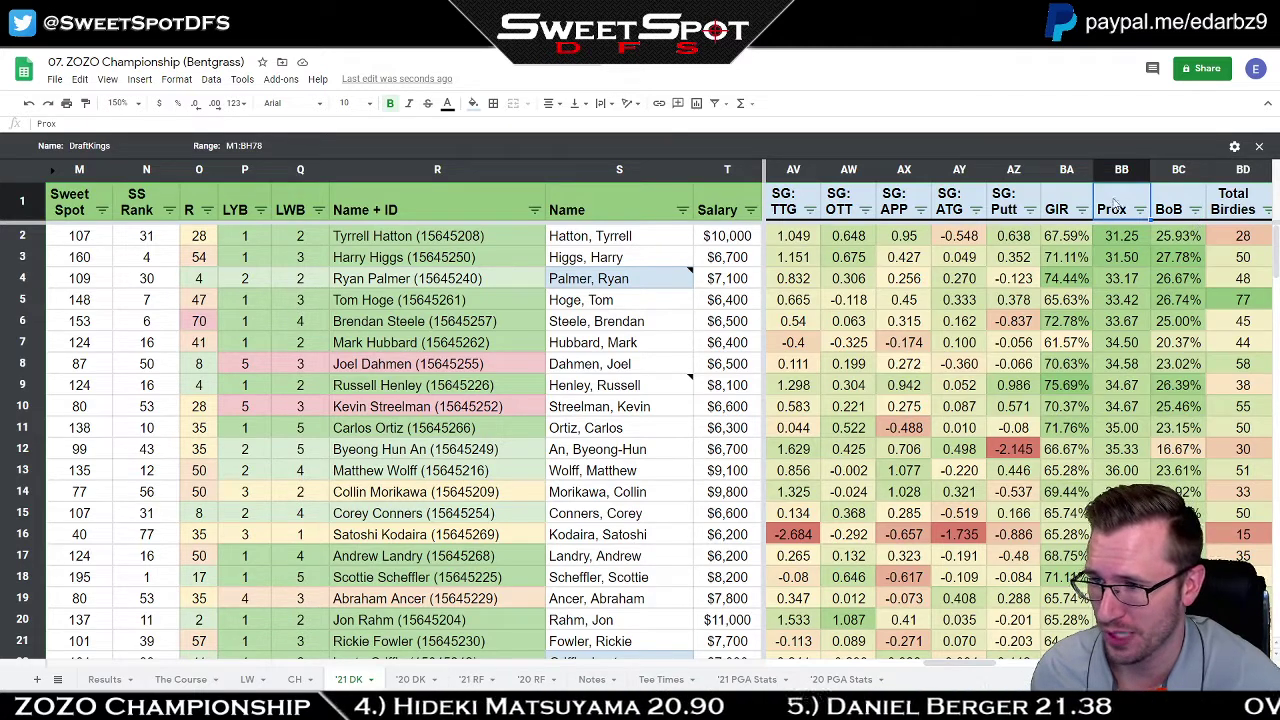
# Sort the golfers by BoB in descending order and select Harry Higgs' Prox value.
pyautogui.click(1196, 209)
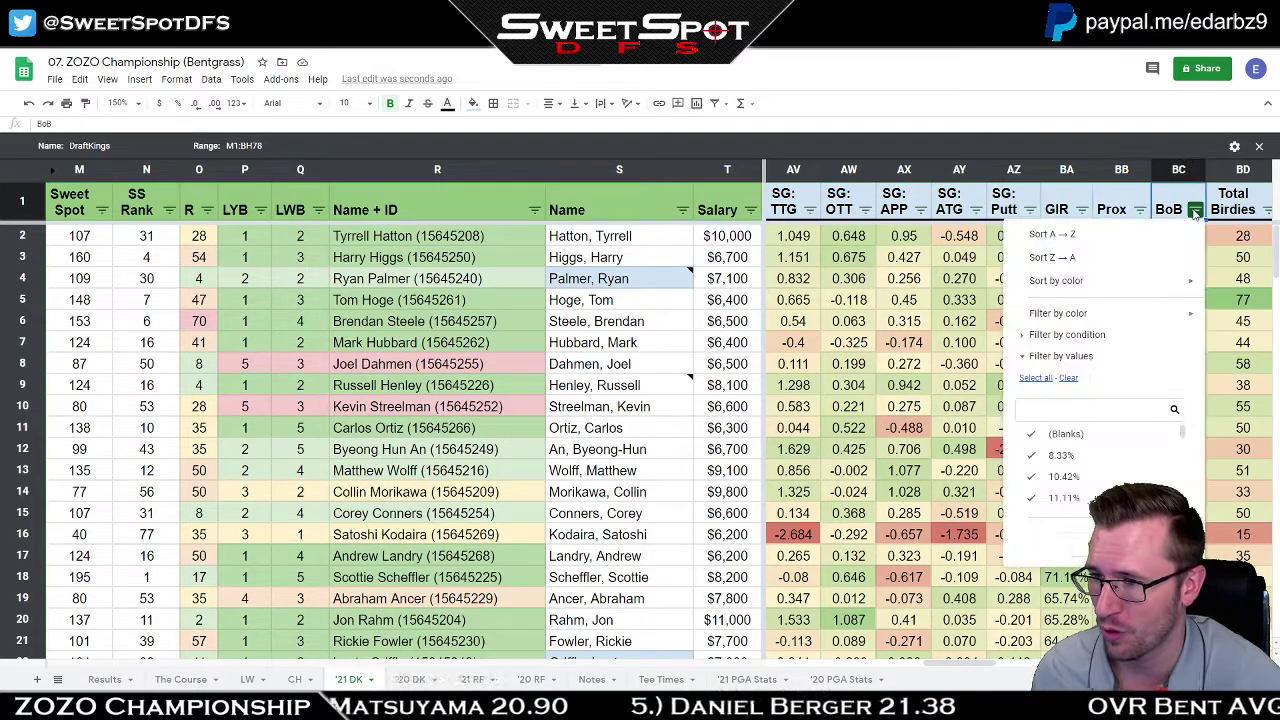
pyautogui.click(1091, 259)
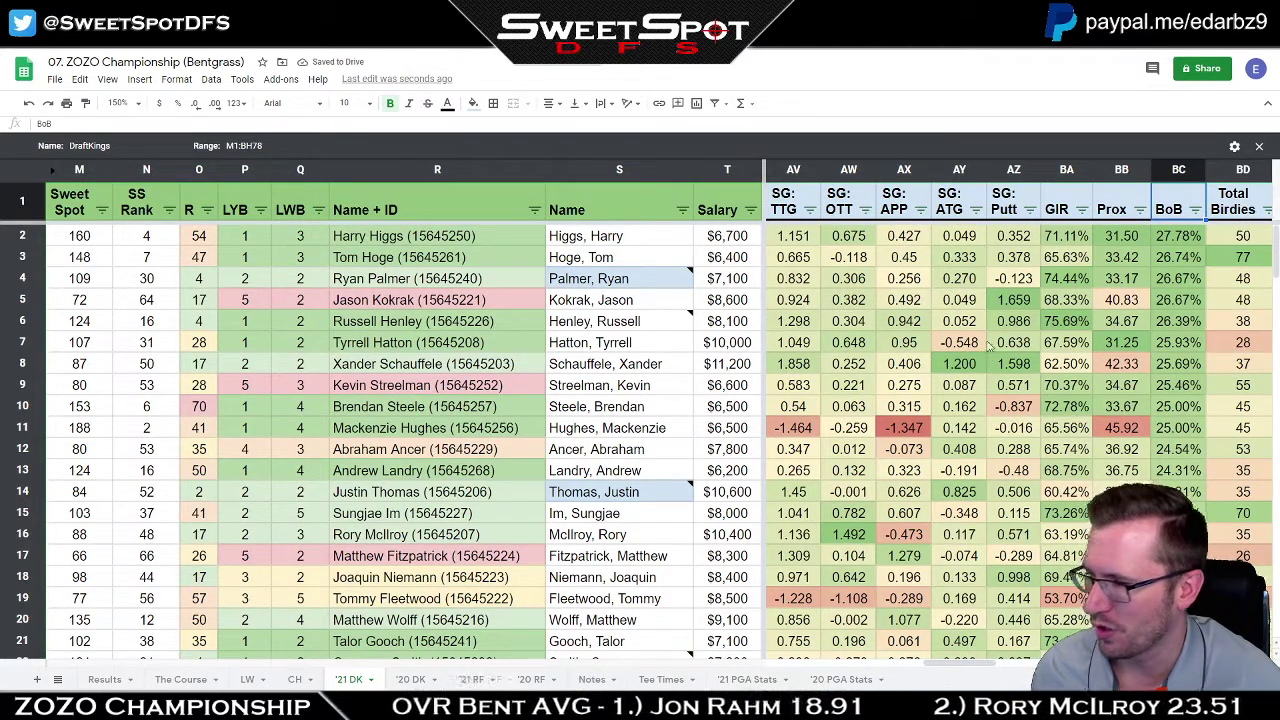
pyautogui.click(1108, 235)
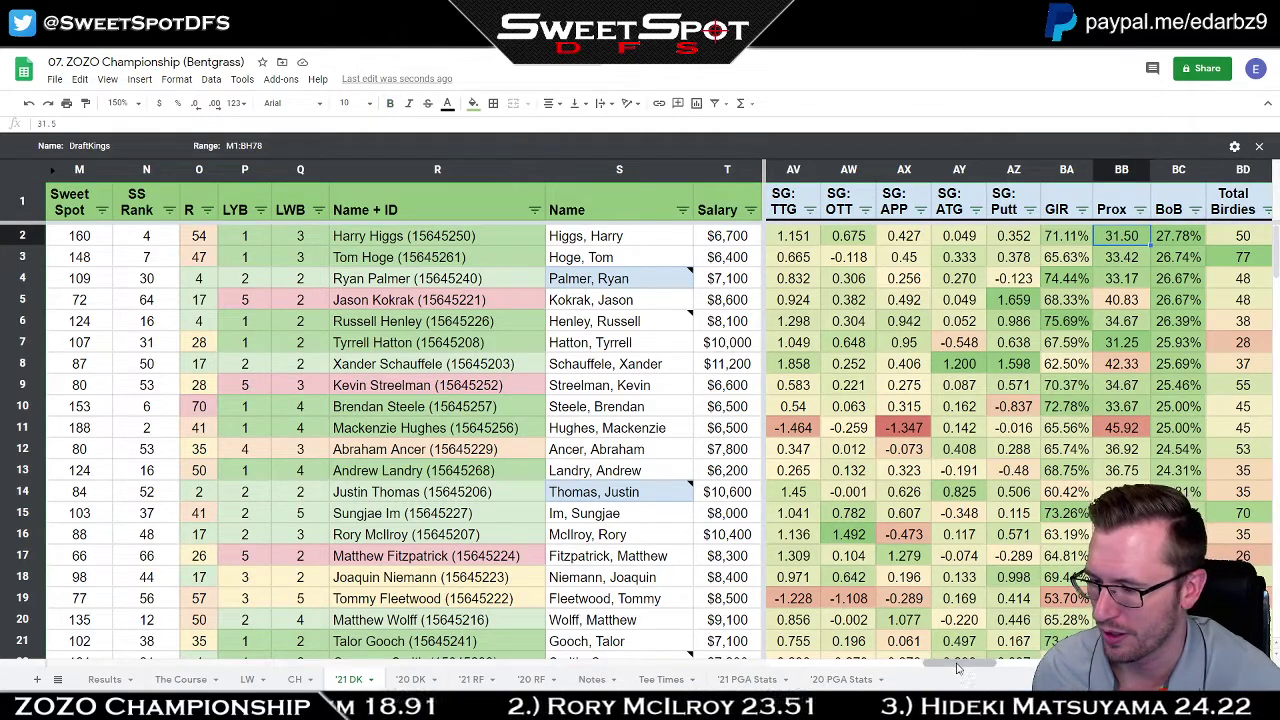
# Sort the golfers by GD% in descending order.
pyautogui.moveTo(957, 668); pyautogui.dragTo(1004, 668)
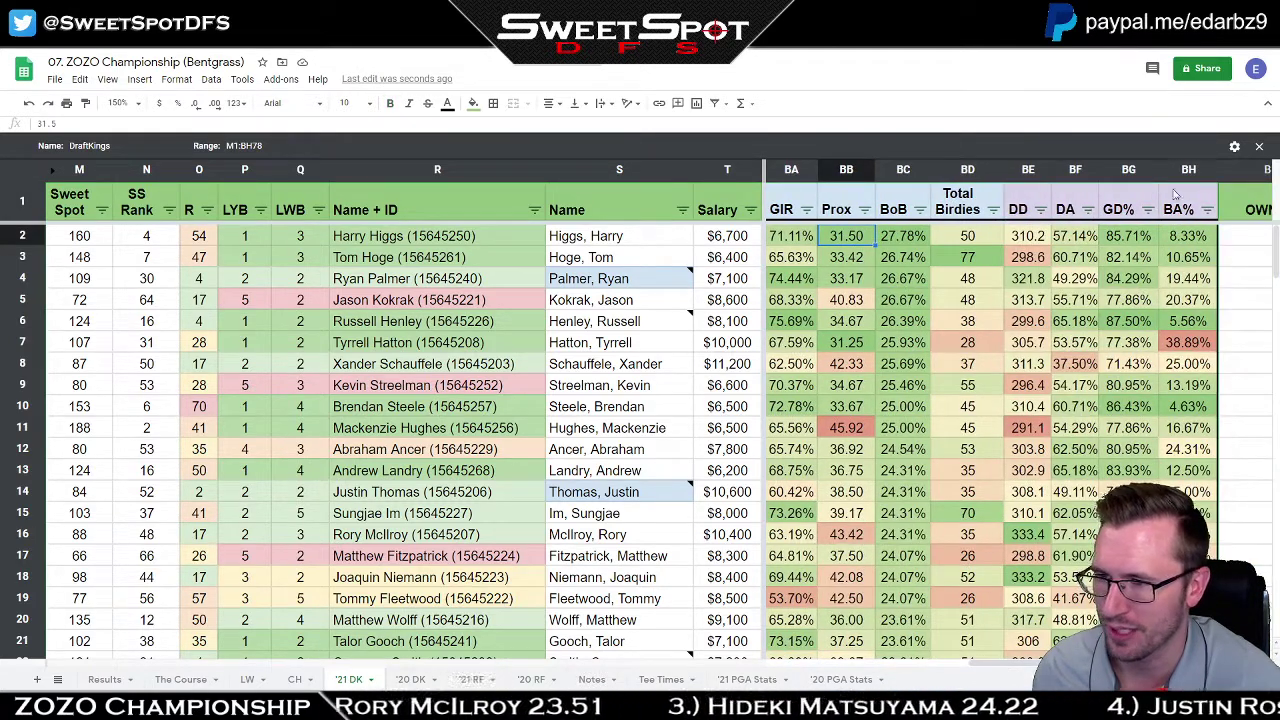
pyautogui.click(1147, 210)
pyautogui.click(1005, 257)
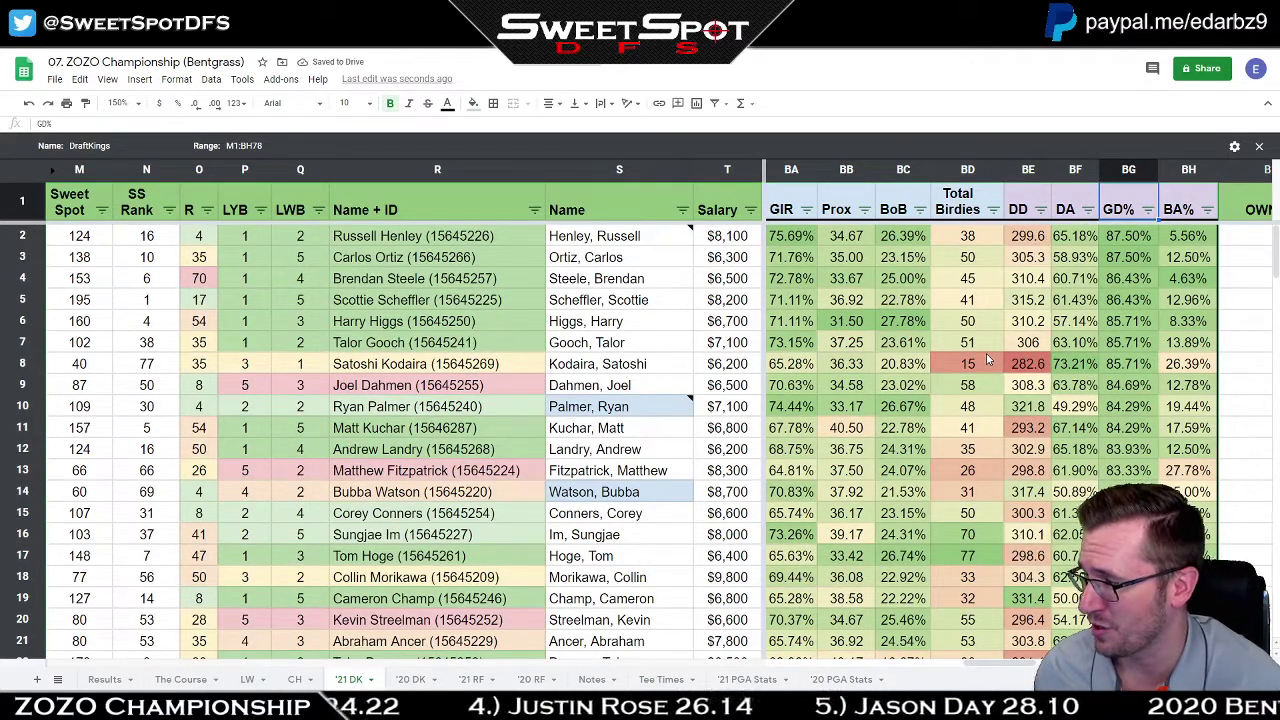
# Sort the golfers by BA% in ascending order.
pyautogui.click(1207, 210)
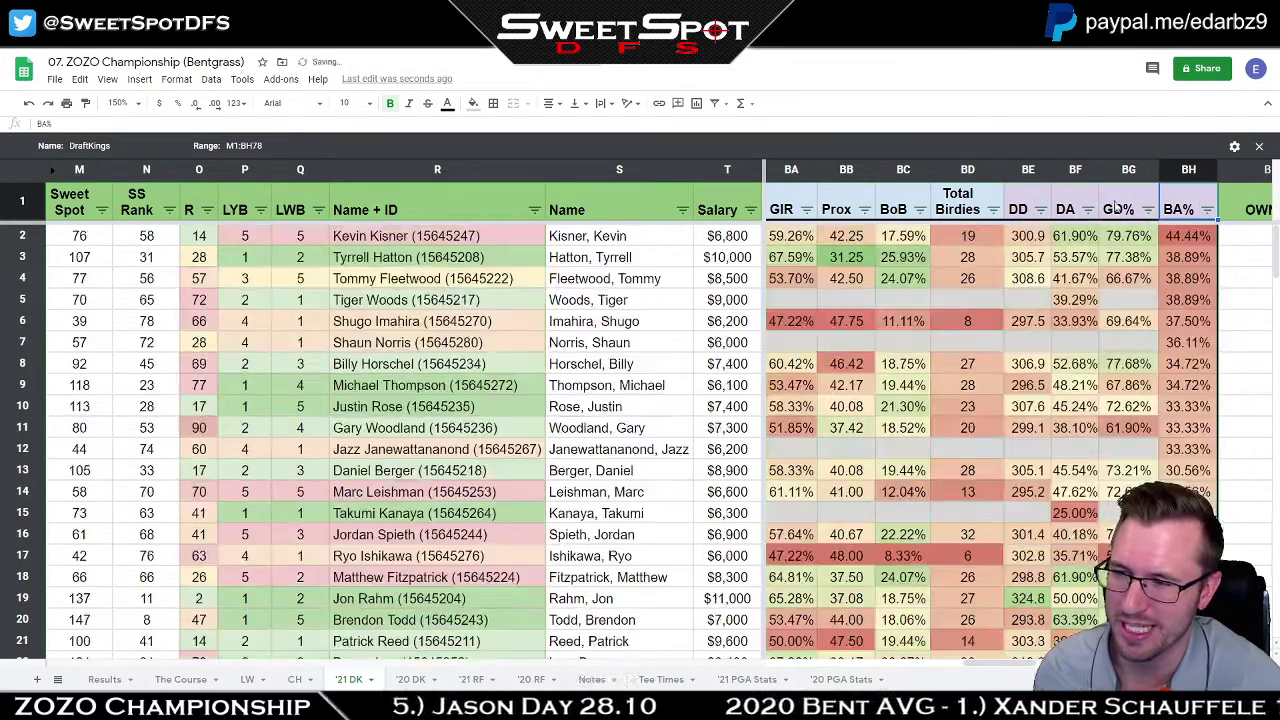
pyautogui.click(1100, 258)
pyautogui.click(1207, 210)
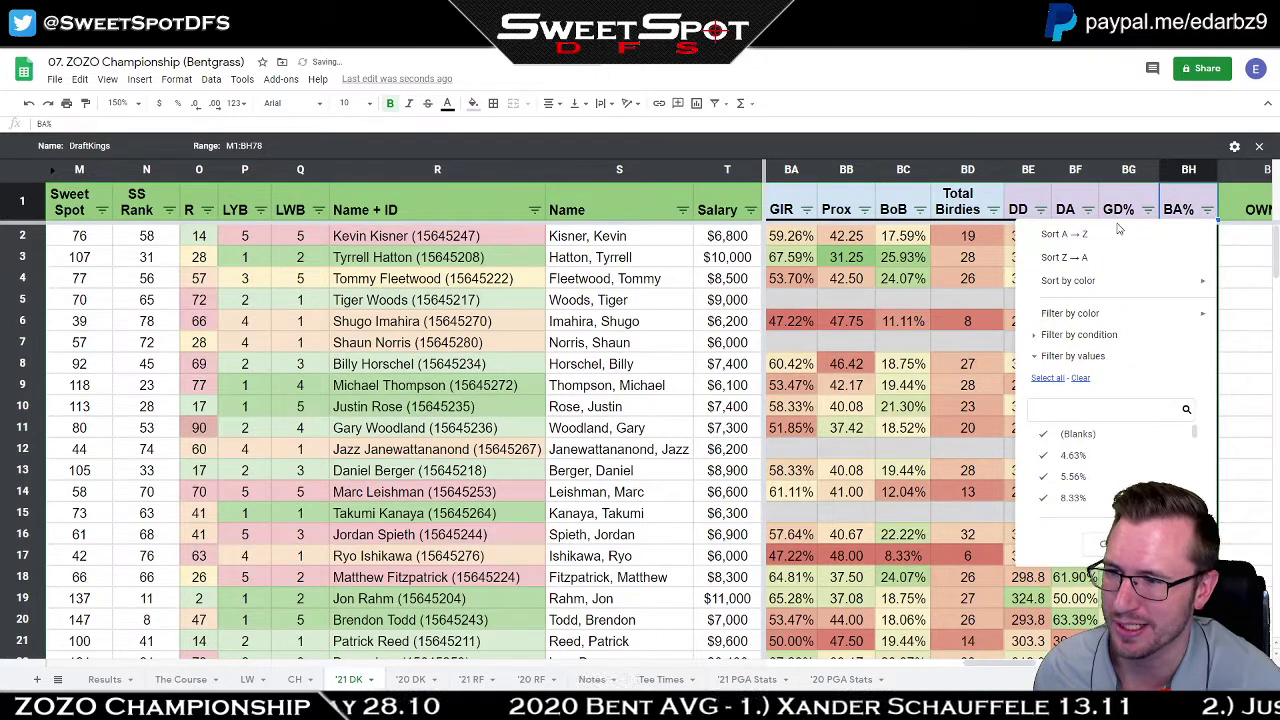
pyautogui.click(1065, 234)
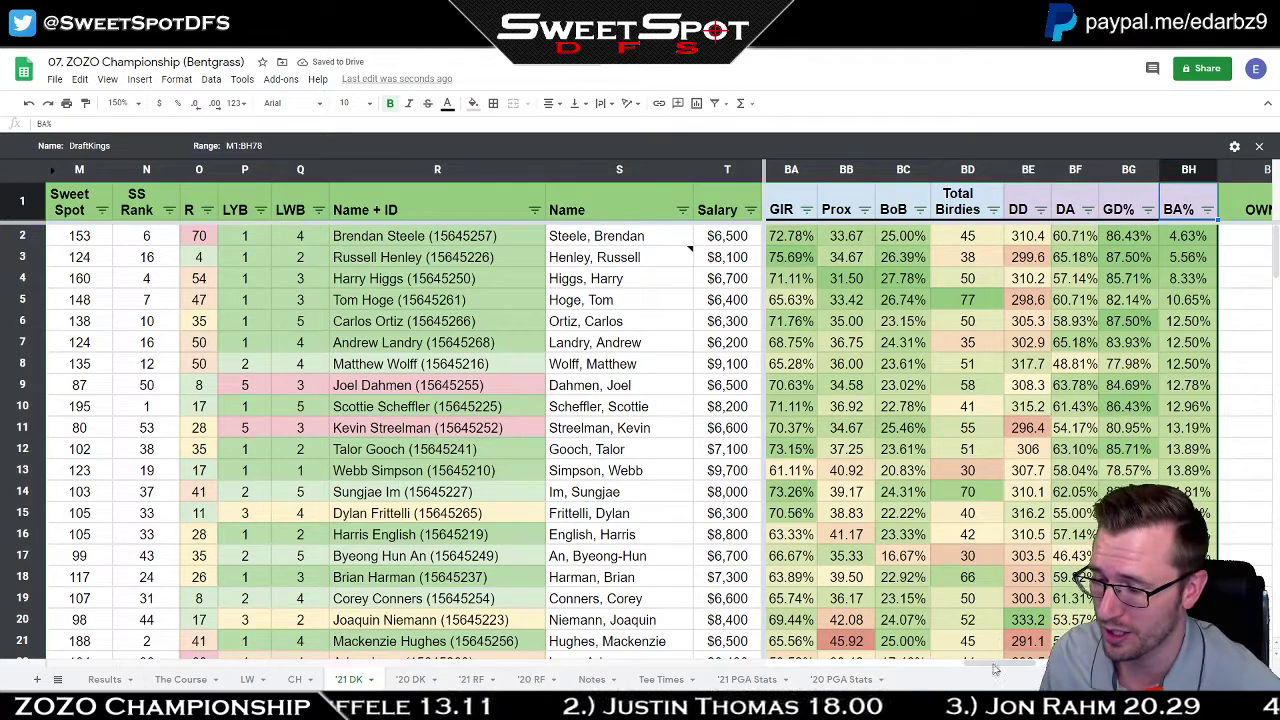
# Sort the golfers by DK Pts in descending order.
pyautogui.moveTo(995, 664); pyautogui.dragTo(810, 664)
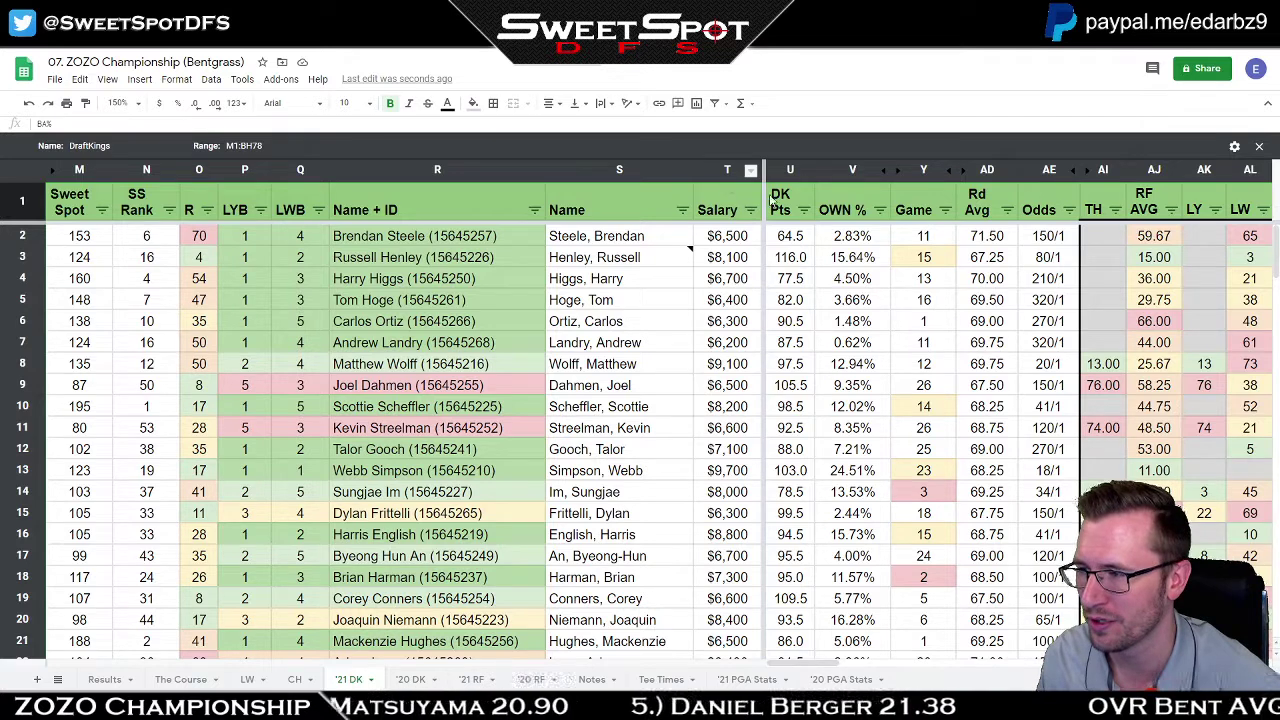
pyautogui.click(803, 210)
pyautogui.click(736, 258)
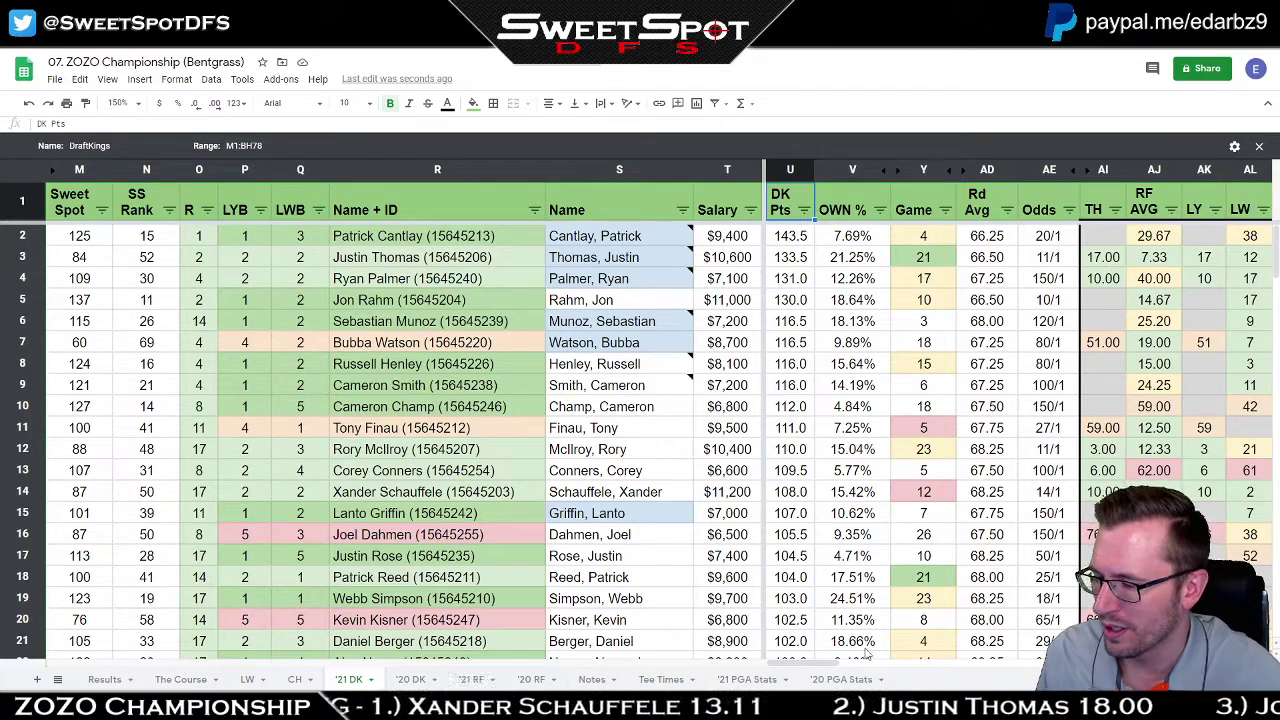
# Open the LW sheet to review the golfers' strokes gained figures.
pyautogui.moveTo(810, 663); pyautogui.dragTo(723, 670)
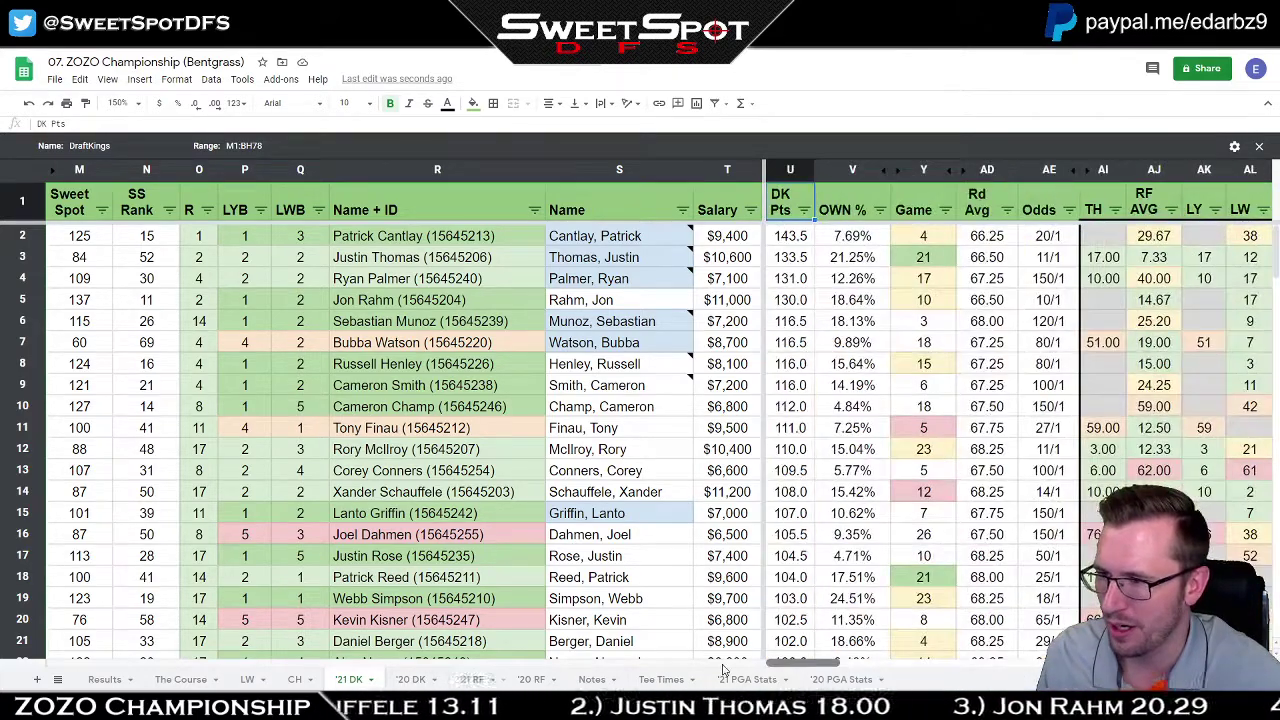
pyautogui.click(247, 679)
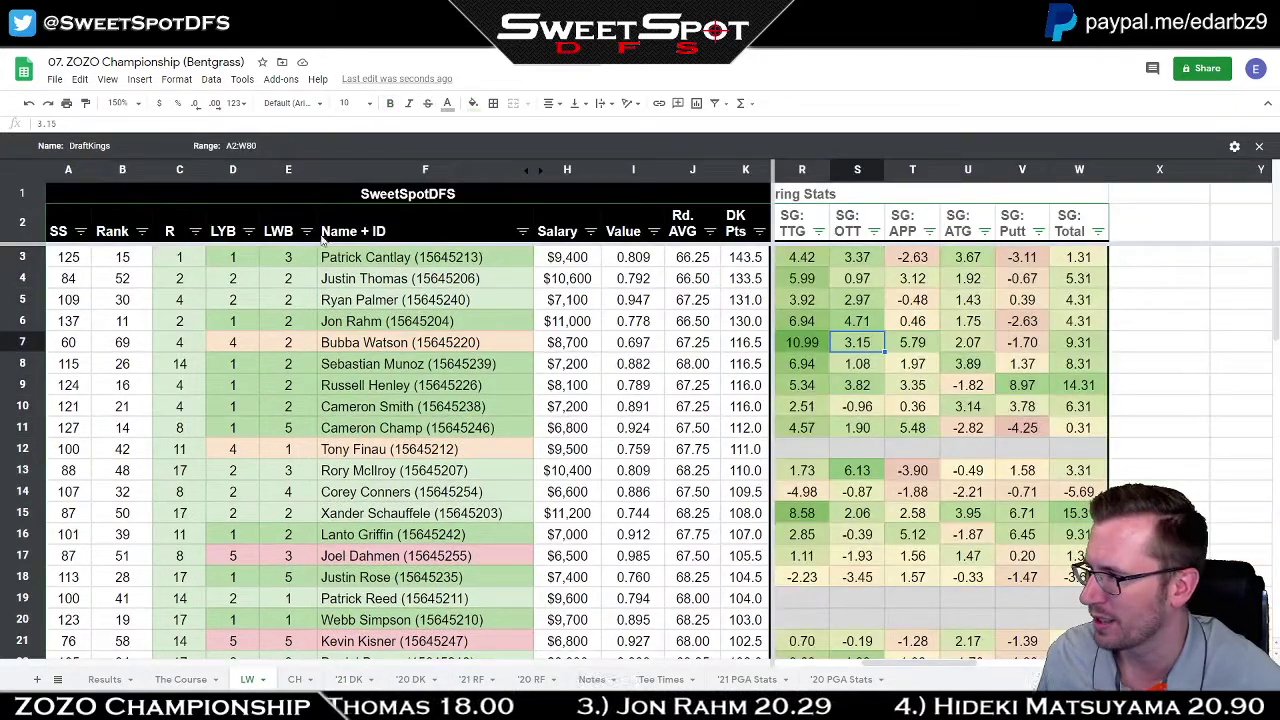
# Sort the golfers by SG: Putt in descending order and select the Russell Henley and Cameron Smith name cells together.
pyautogui.click(1038, 231)
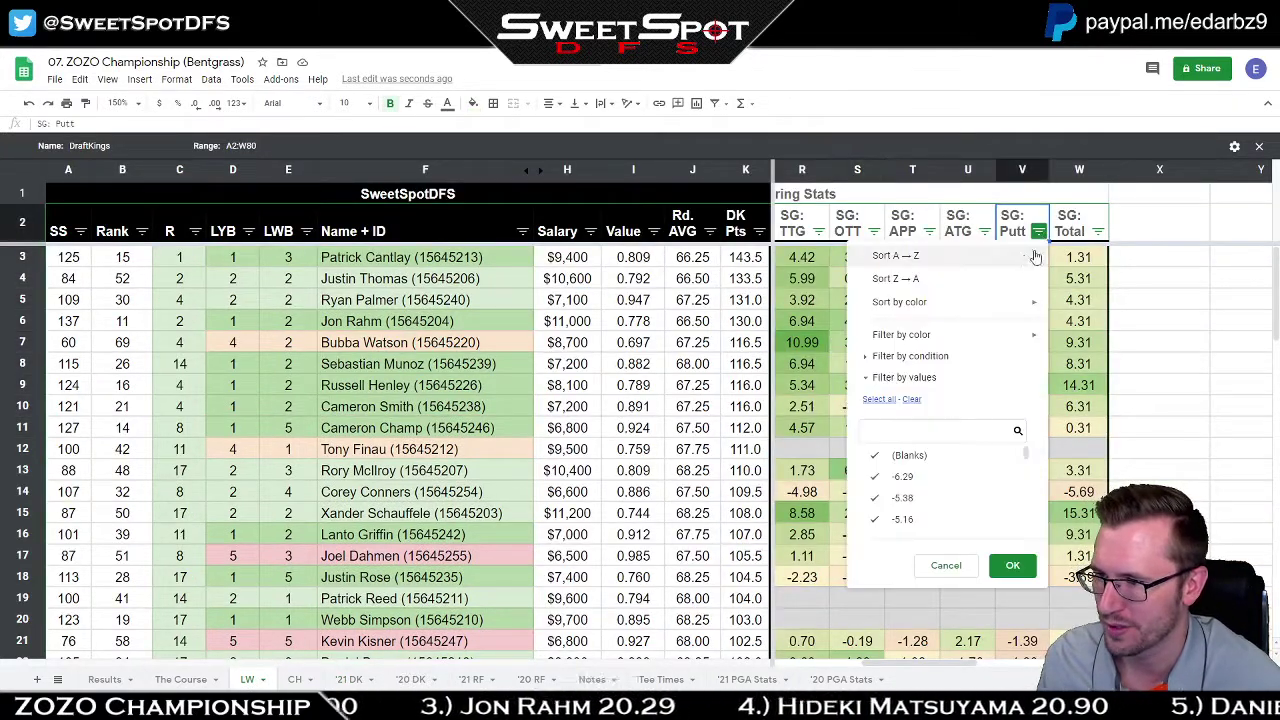
pyautogui.click(903, 278)
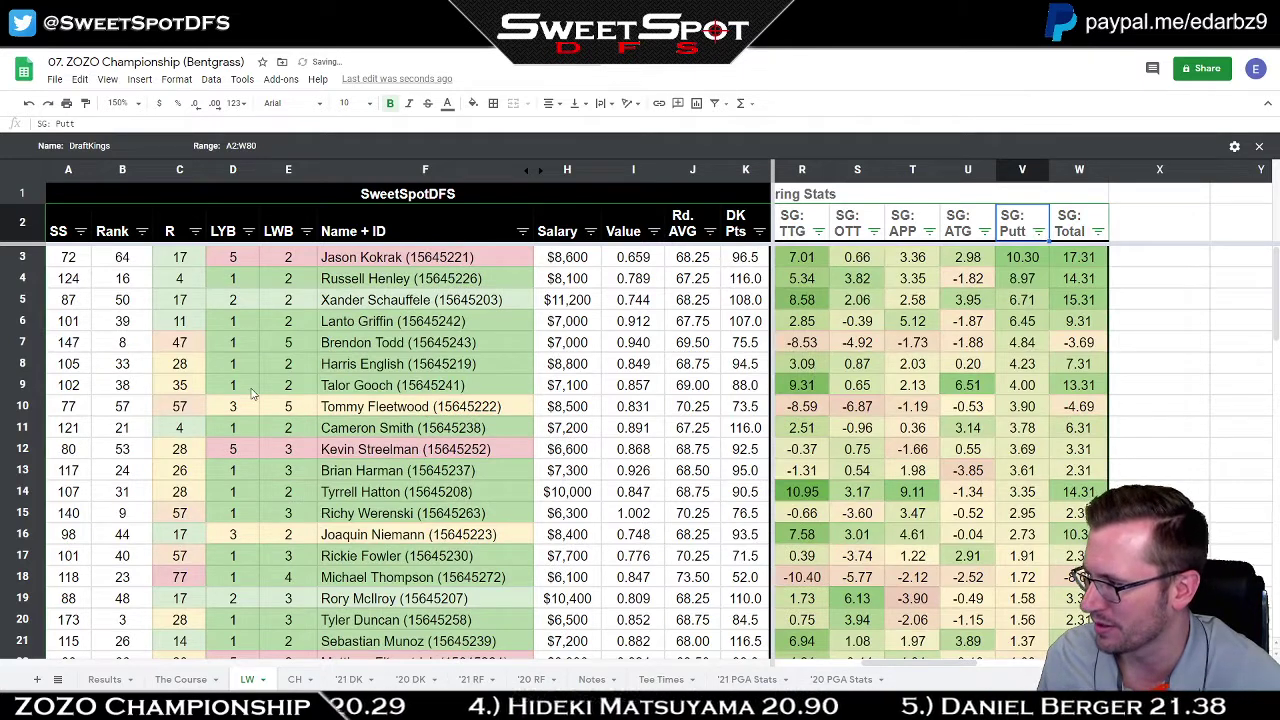
pyautogui.click(348, 428)
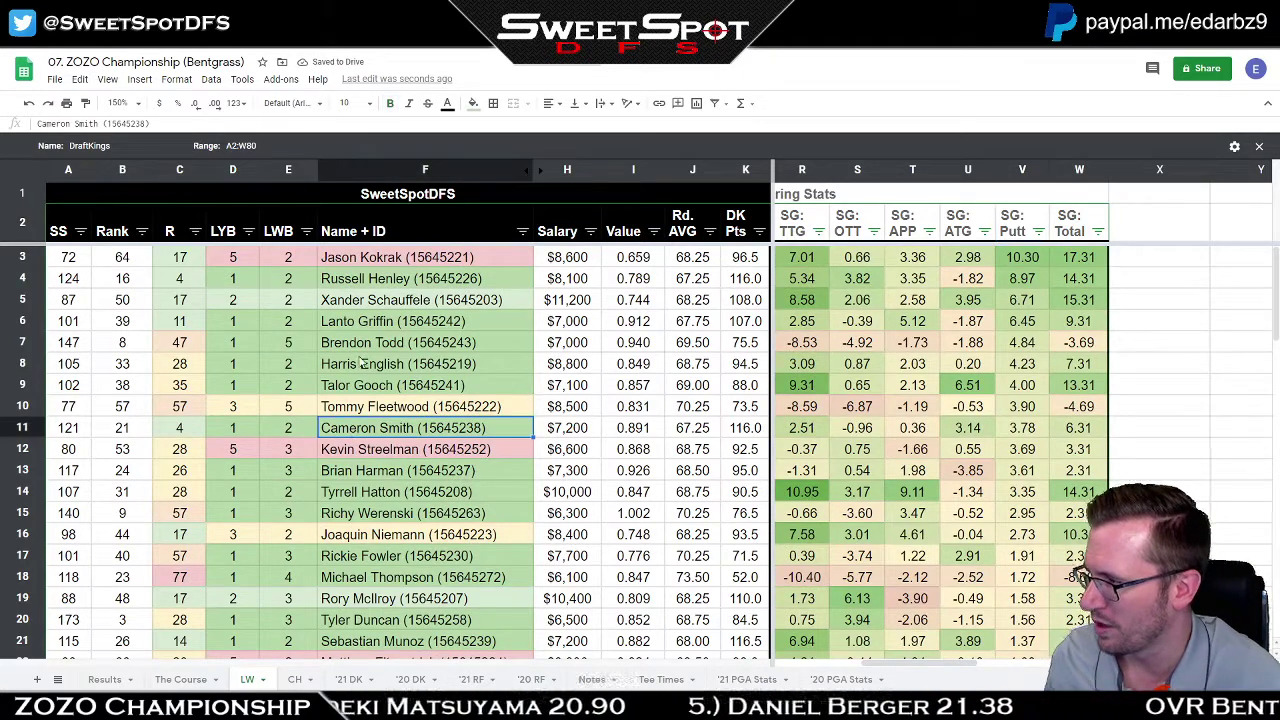
pyautogui.keyDown('ctrl'); pyautogui.click(392, 285); pyautogui.keyUp('ctrl')
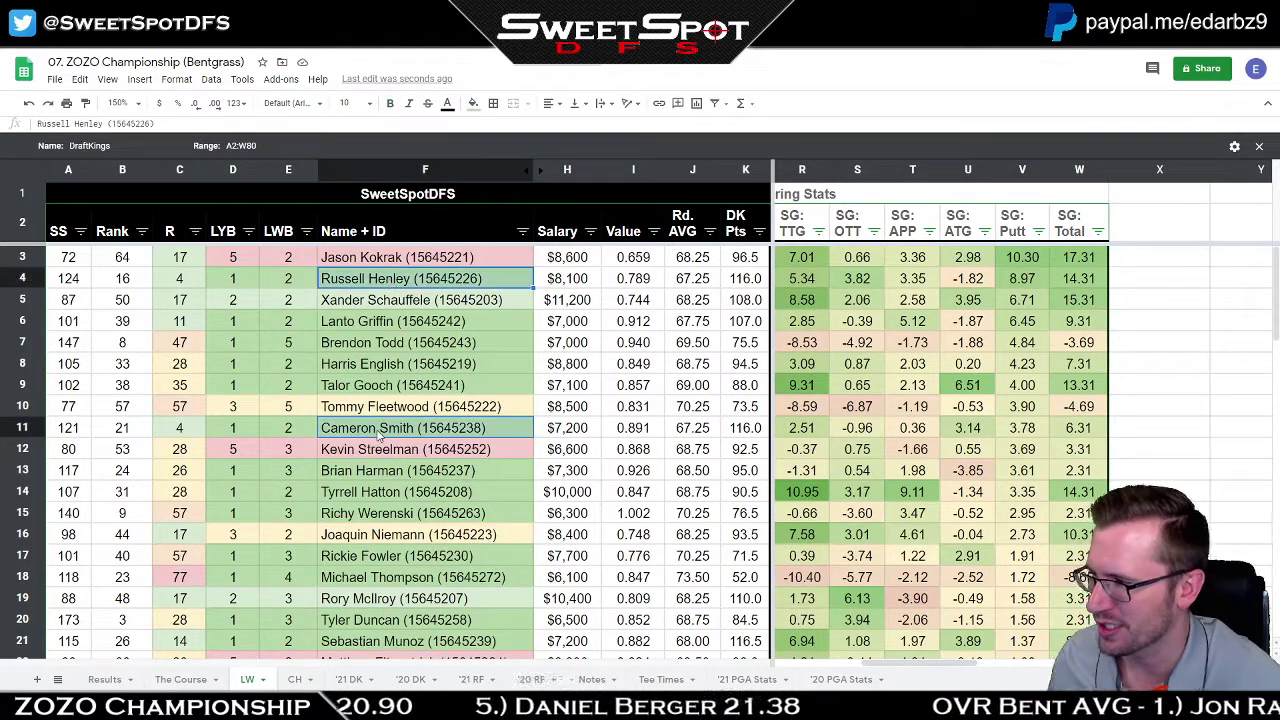
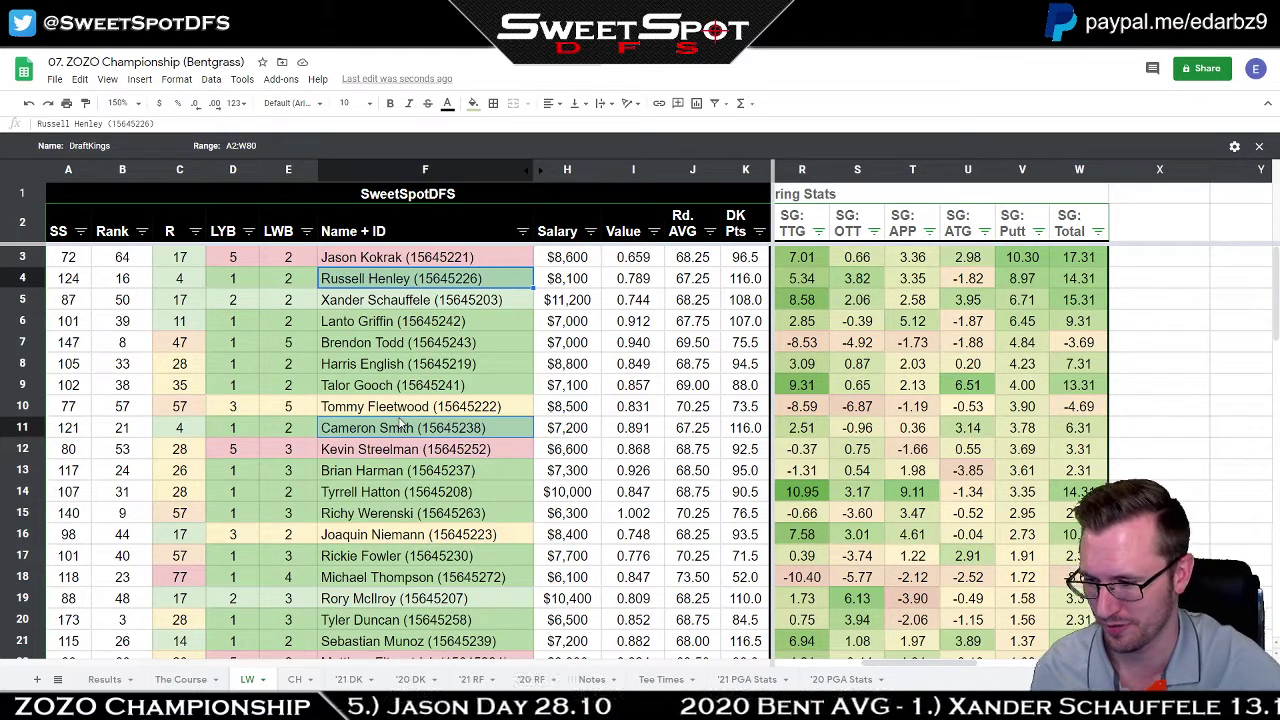
# Sort the golfers by SG: OTT in descending order.
pyautogui.moveTo(953, 668); pyautogui.dragTo(941, 668)
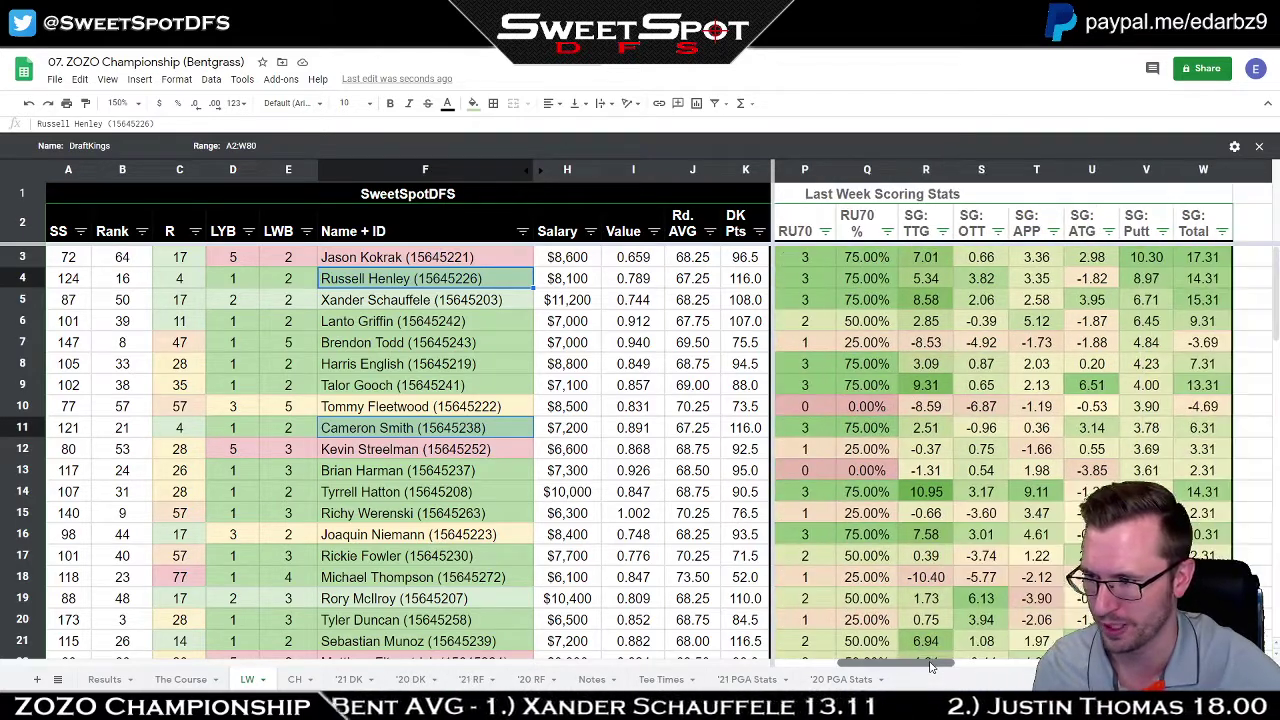
pyautogui.click(1036, 385)
pyautogui.click(998, 231)
pyautogui.click(918, 283)
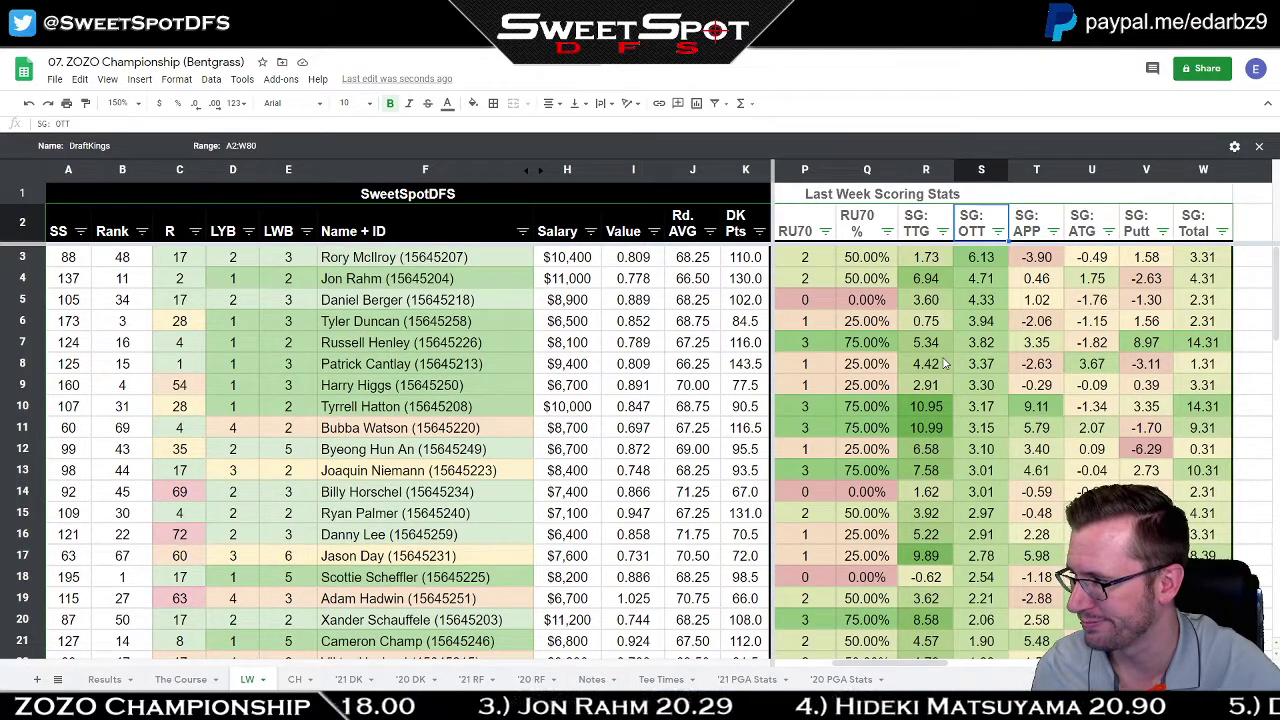
# Select the name cells of Jon Rahm, Russell Henley, Patrick Cantlay, Bubba Watson, Ryan Palmer and Cameron Champ together.
pyautogui.click(400, 280)
pyautogui.keyDown('ctrl'); pyautogui.click(400, 342); pyautogui.keyUp('ctrl')
pyautogui.keyDown('ctrl'); pyautogui.click(395, 365); pyautogui.keyUp('ctrl')
pyautogui.keyDown('ctrl'); pyautogui.click(389, 428); pyautogui.keyUp('ctrl')
pyautogui.keyDown('ctrl'); pyautogui.click(381, 514); pyautogui.keyUp('ctrl')
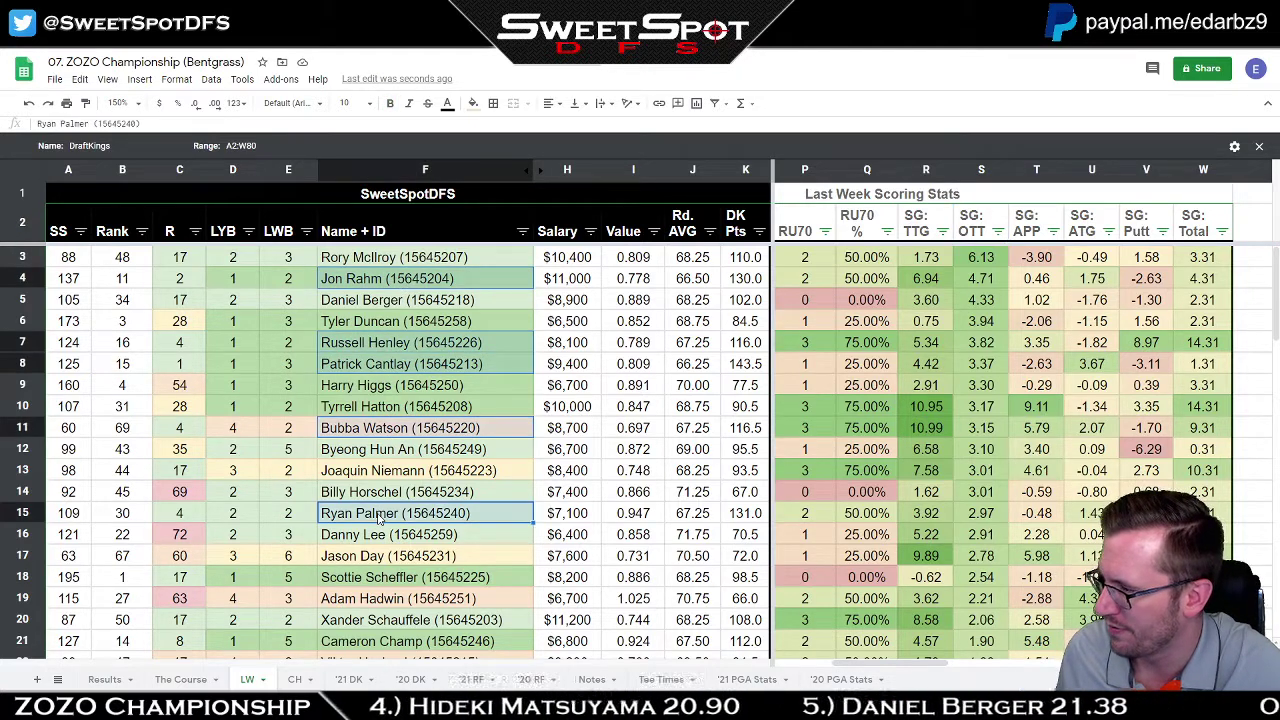
pyautogui.keyDown('ctrl'); pyautogui.click(330, 641); pyautogui.keyUp('ctrl')
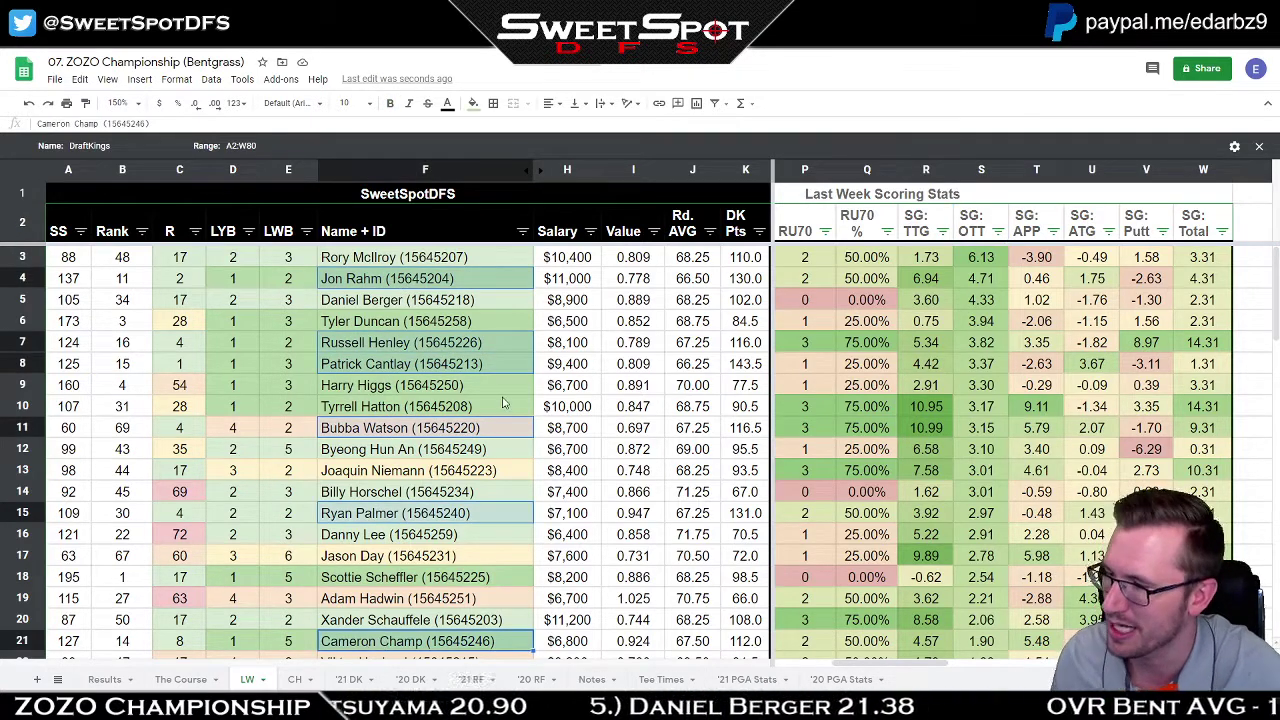
# Sort the golfers by SG: TTG in descending order and select Watson, Rahm, Thomas, Henley, Champ and Cantlay together to compare their figures.
pyautogui.click(942, 231)
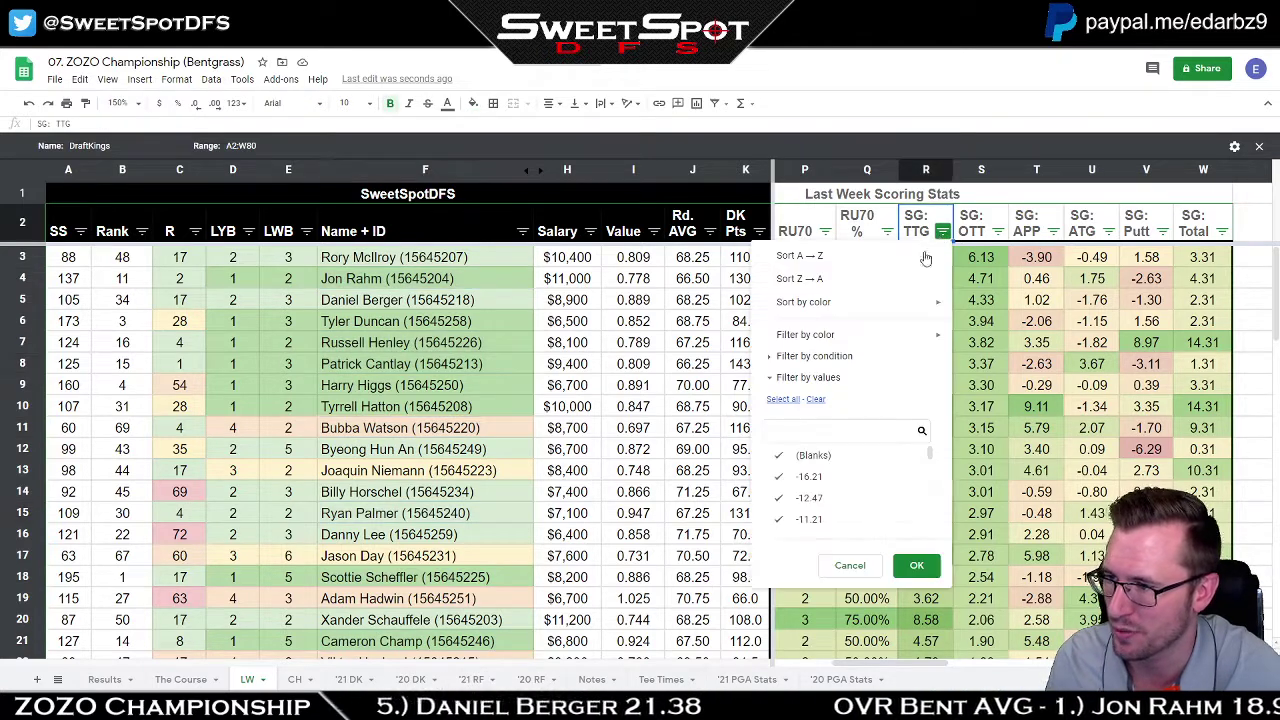
pyautogui.click(800, 278)
pyautogui.click(384, 264)
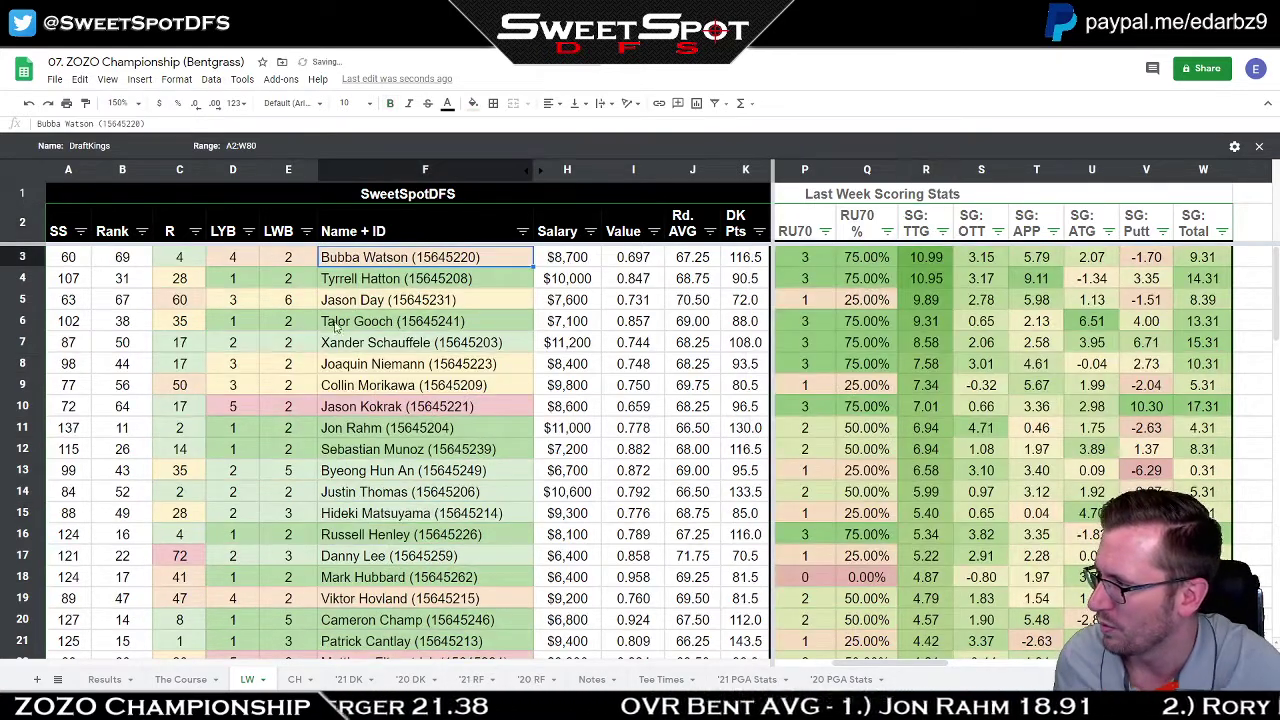
pyautogui.keyDown('ctrl'); pyautogui.click(384, 429); pyautogui.keyUp('ctrl')
pyautogui.keyDown('ctrl'); pyautogui.click(378, 492); pyautogui.keyUp('ctrl')
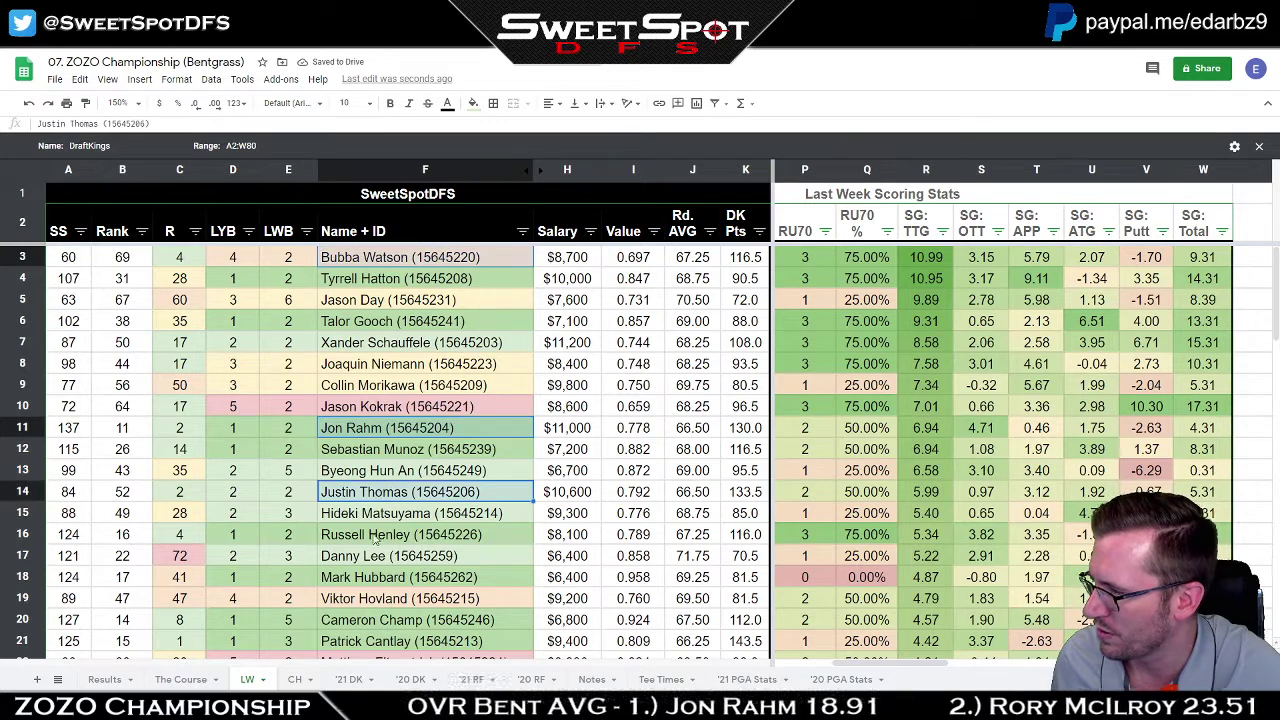
pyautogui.keyDown('ctrl'); pyautogui.click(375, 535); pyautogui.keyUp('ctrl')
pyautogui.keyDown('ctrl'); pyautogui.click(354, 620); pyautogui.keyUp('ctrl')
pyautogui.keyDown('ctrl'); pyautogui.click(357, 641); pyautogui.keyUp('ctrl')
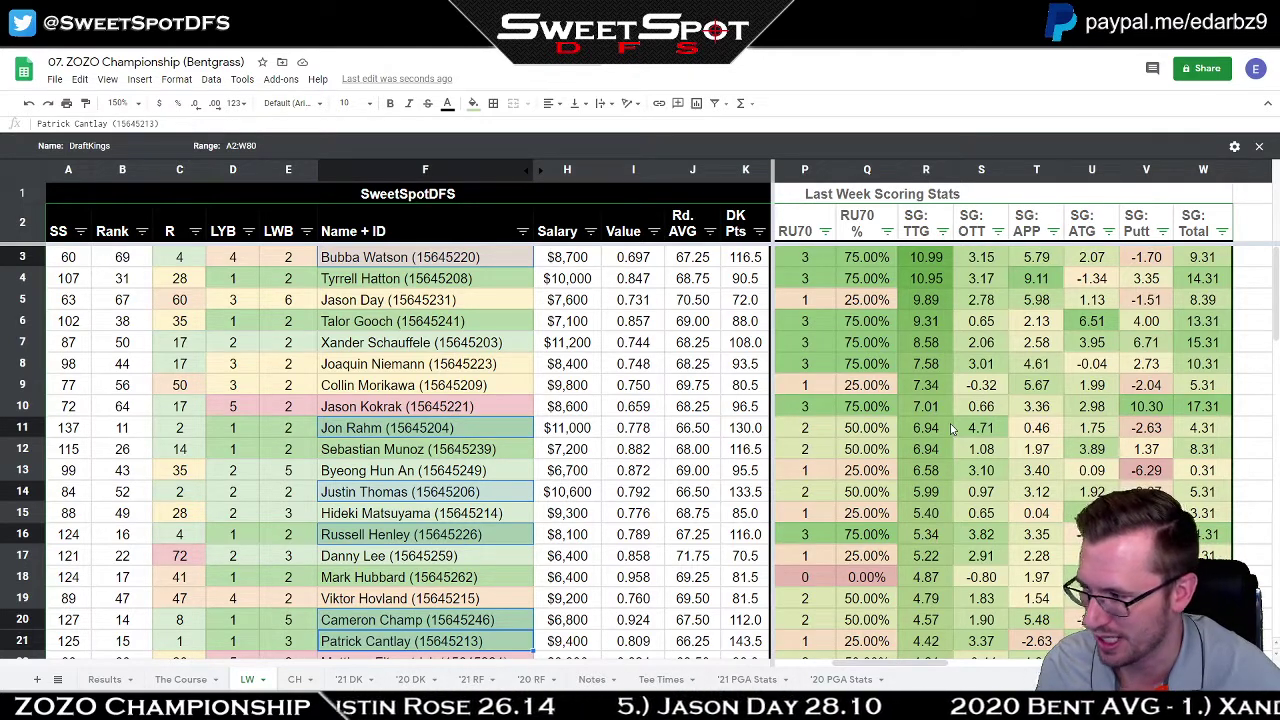
pyautogui.click(990, 358)
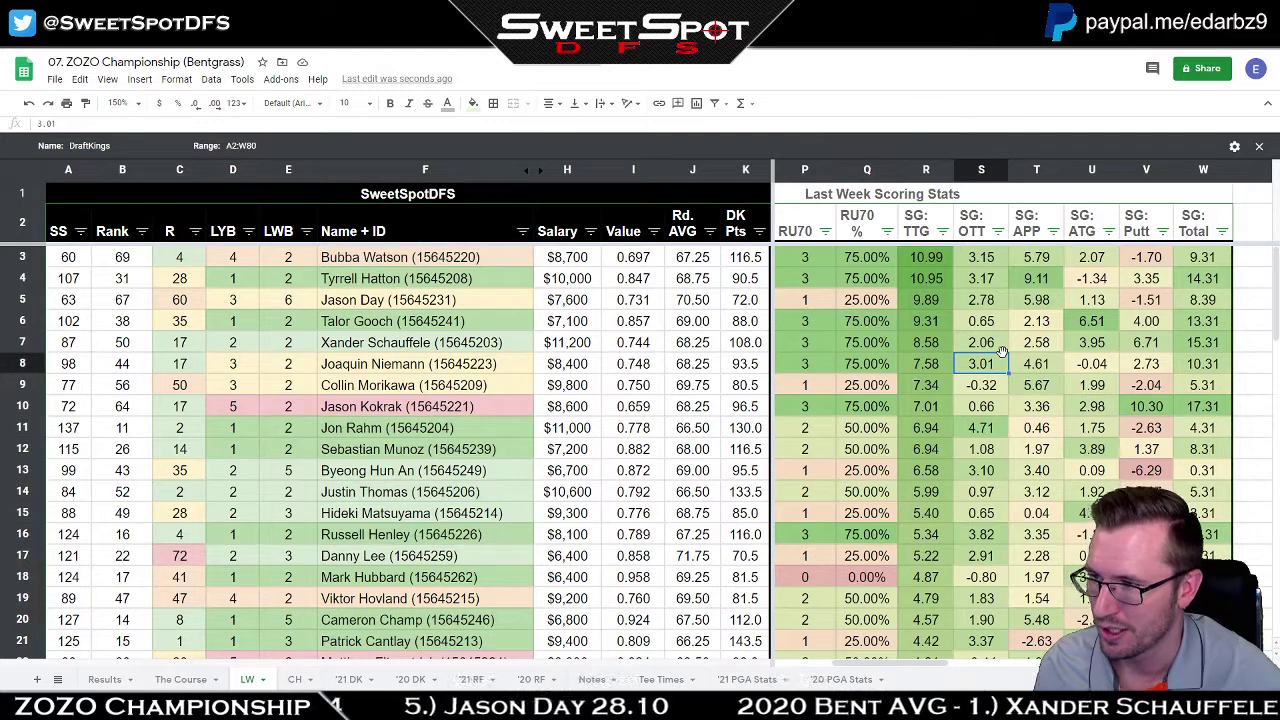
pyautogui.click(864, 282)
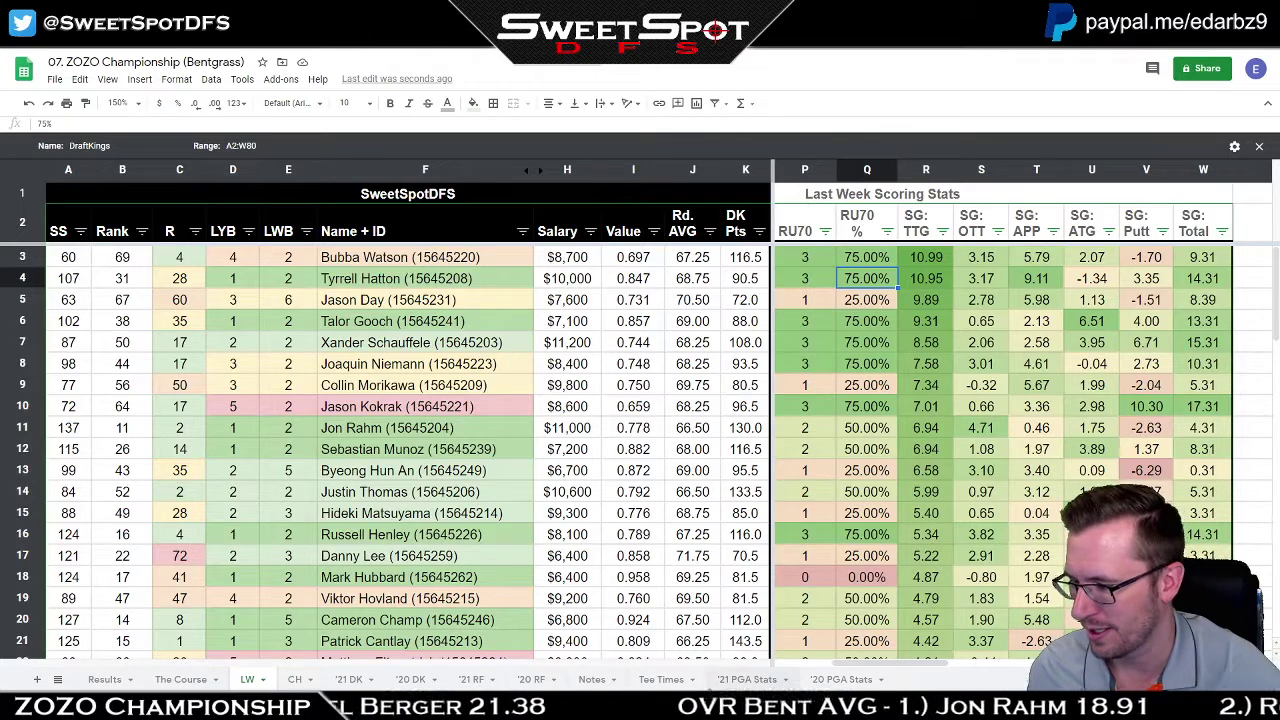
# Open the Notes sheet and examine the 20 column of the LW section in the Top 10 table.
pyautogui.click(593, 680)
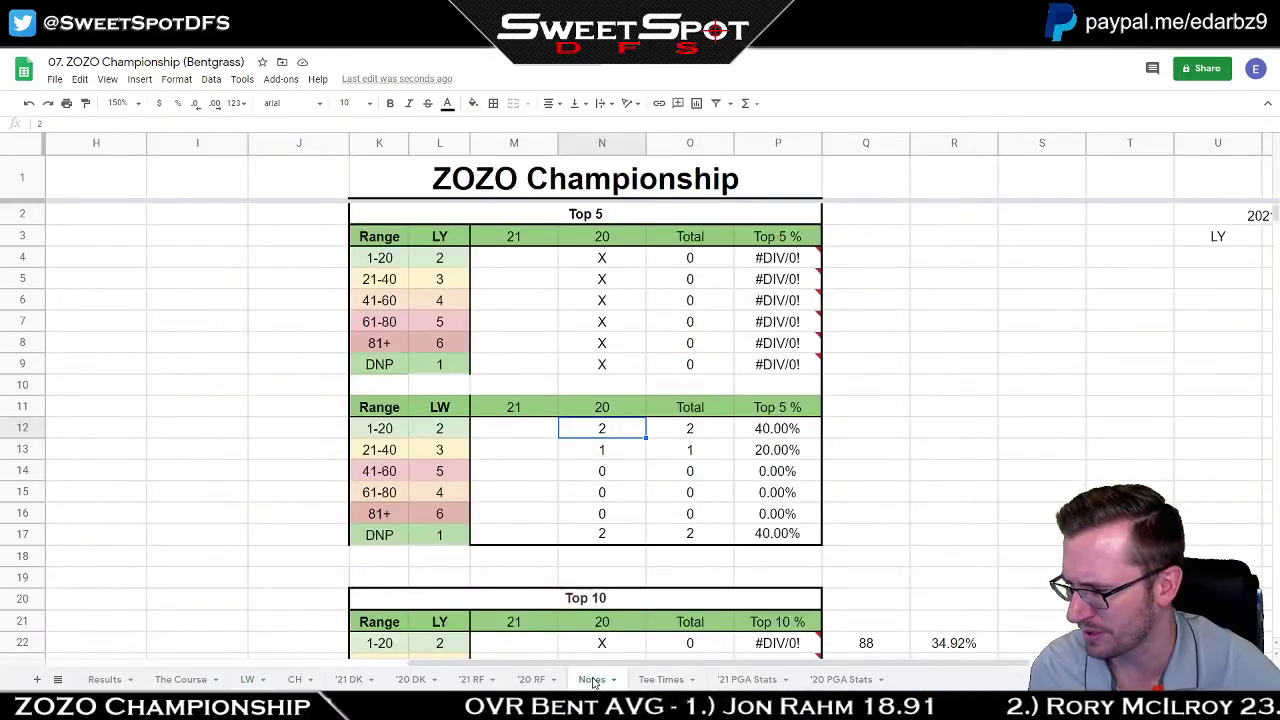
pyautogui.click(410, 680)
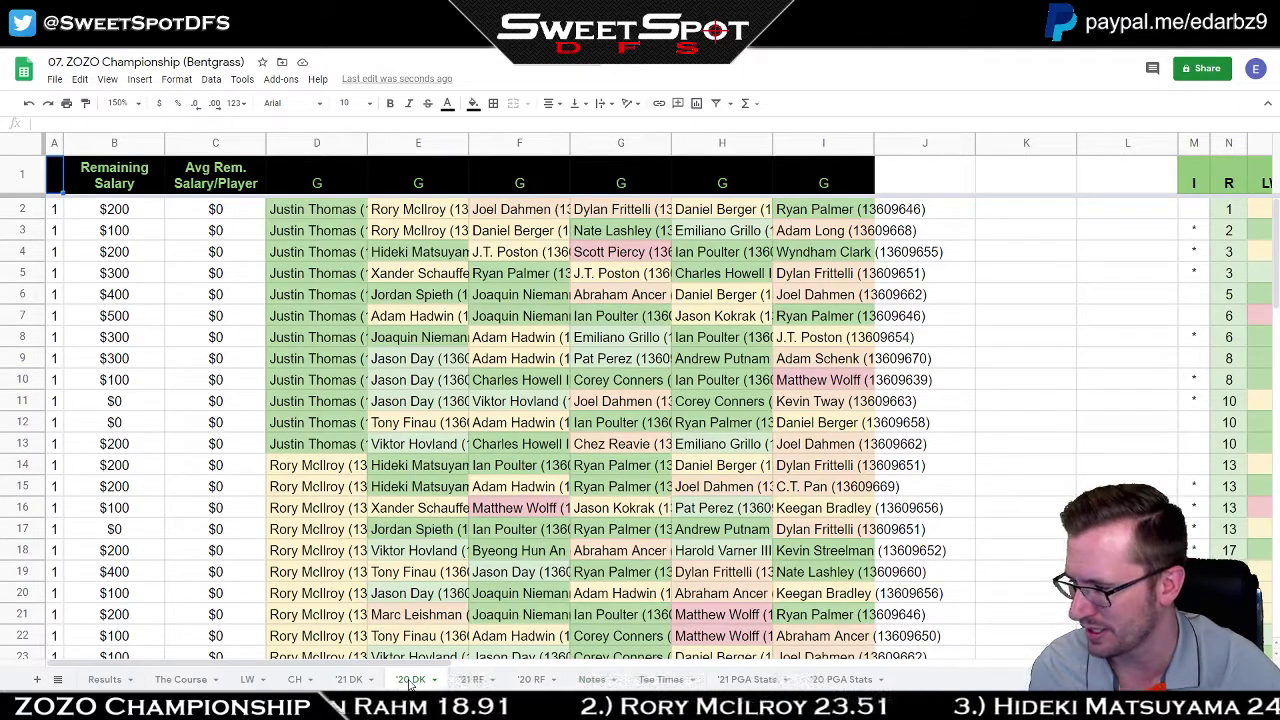
pyautogui.click(588, 680)
pyautogui.scroll(-5, 600, 440)
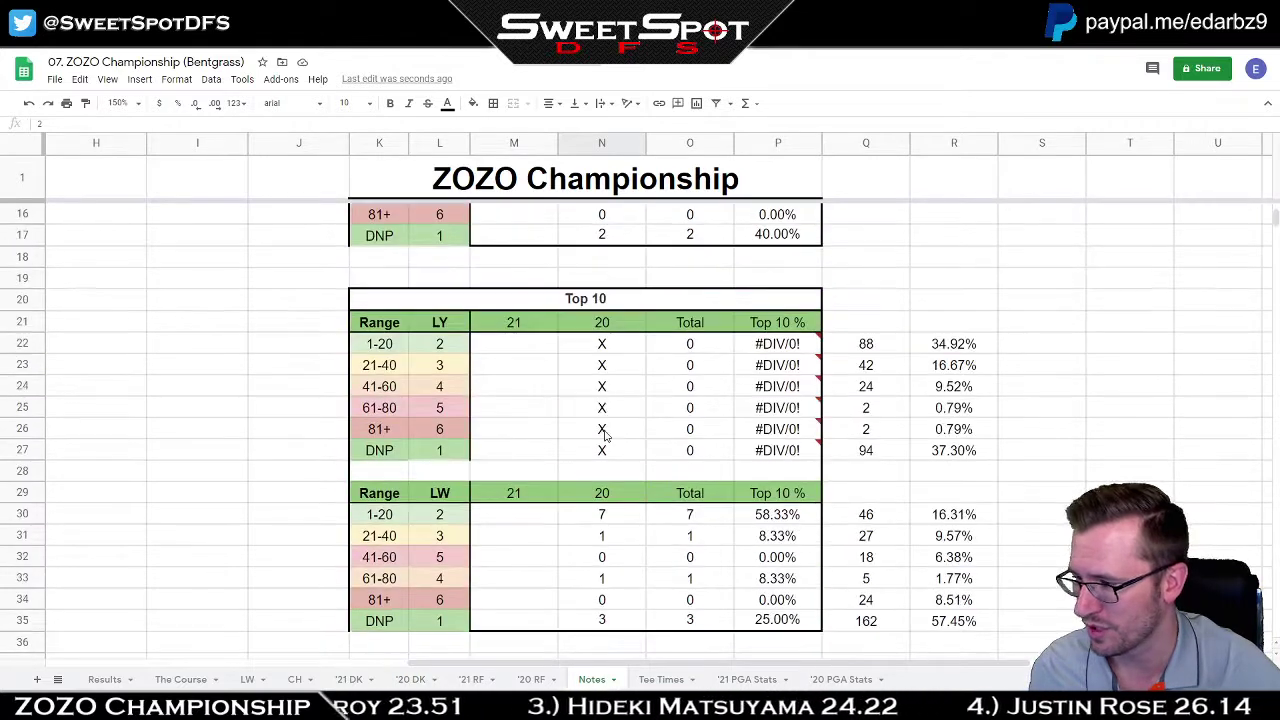
pyautogui.scroll(-1, 604, 433)
pyautogui.moveTo(603, 470); pyautogui.dragTo(610, 591)
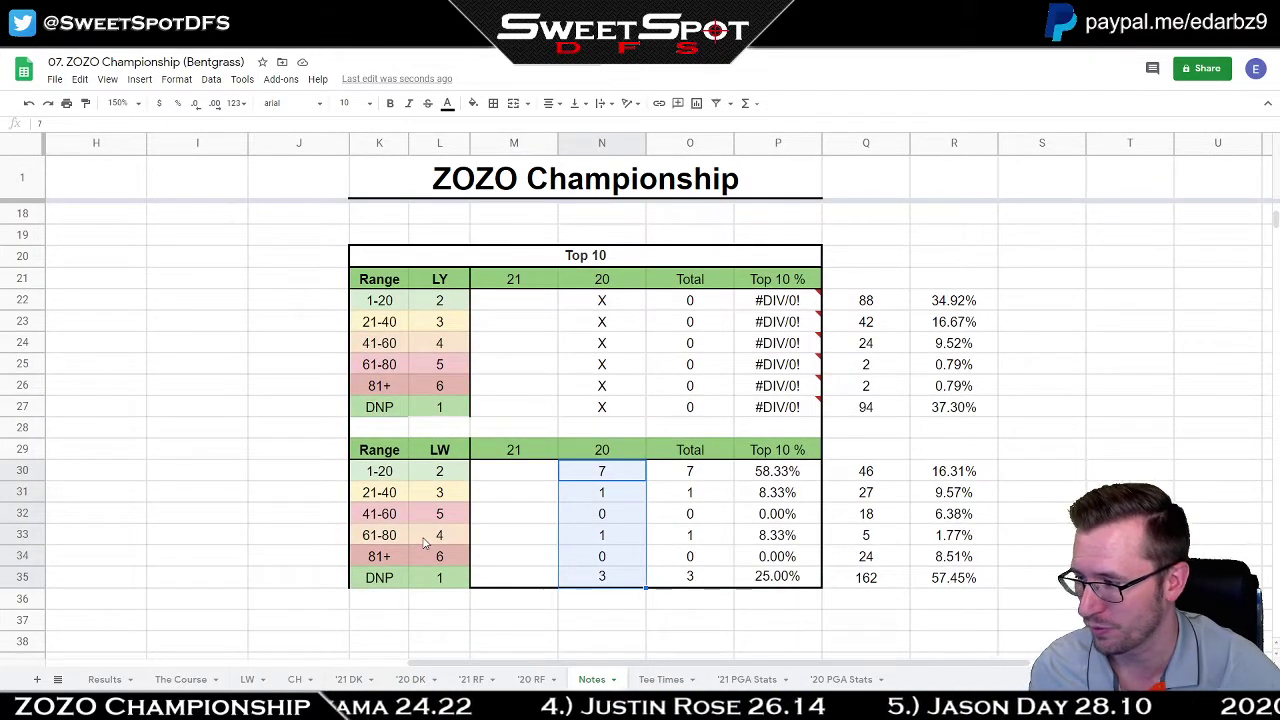
pyautogui.click(314, 474)
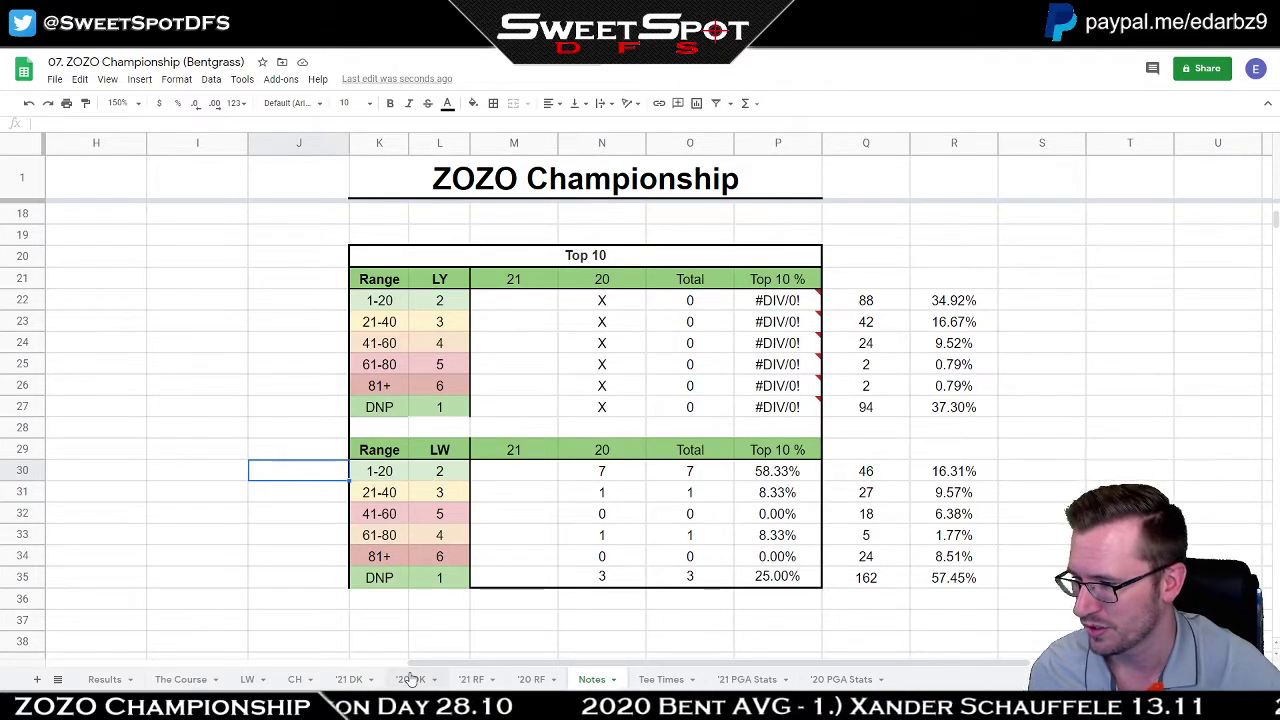
# Clear the leftover figures in Q21:R36 beside the Top 10 table.
pyautogui.moveTo(866, 279); pyautogui.dragTo(975, 600)
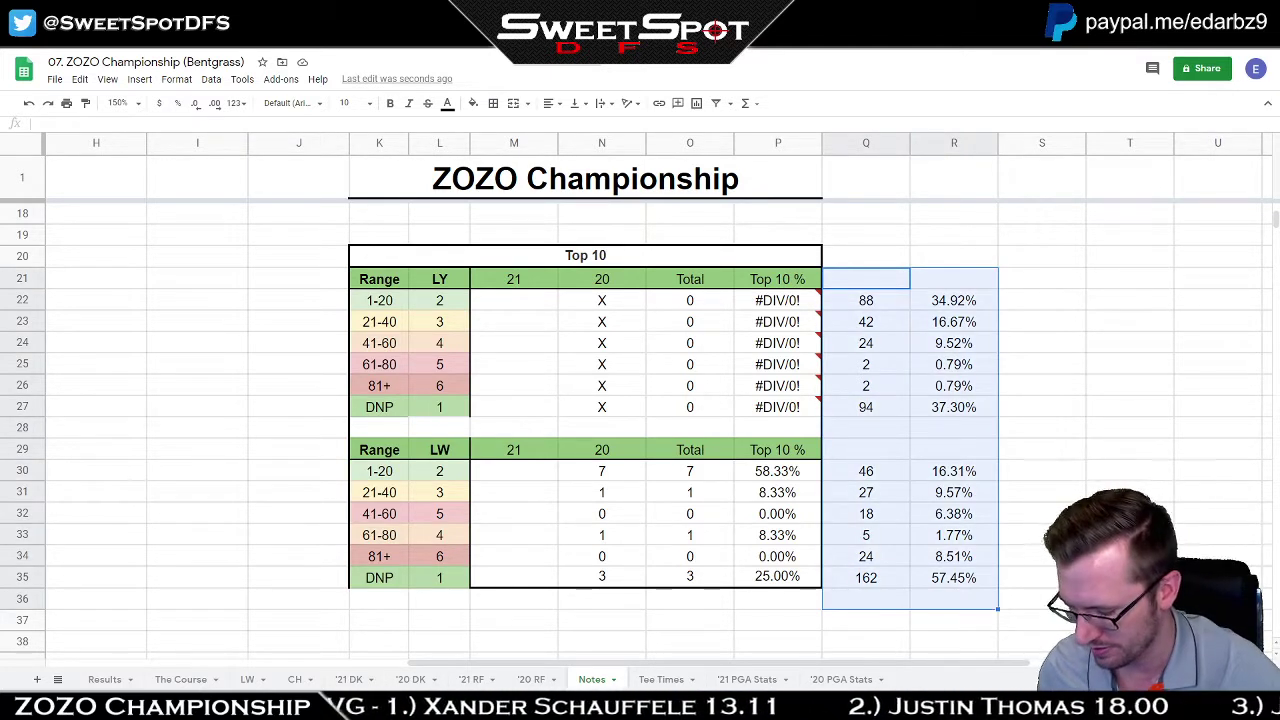
pyautogui.press('Delete')
pyautogui.click(1097, 334)
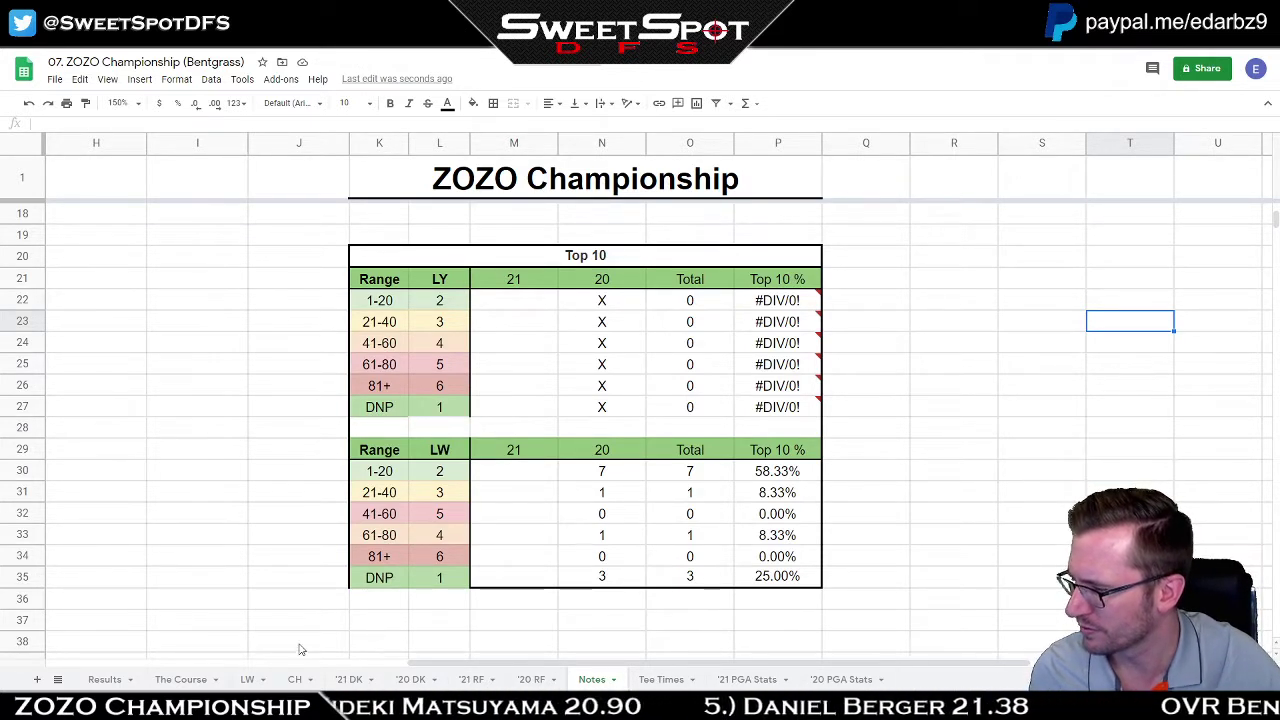
# Open the '21 DK sheet and sort the golfers by R in ascending order.
pyautogui.click(348, 679)
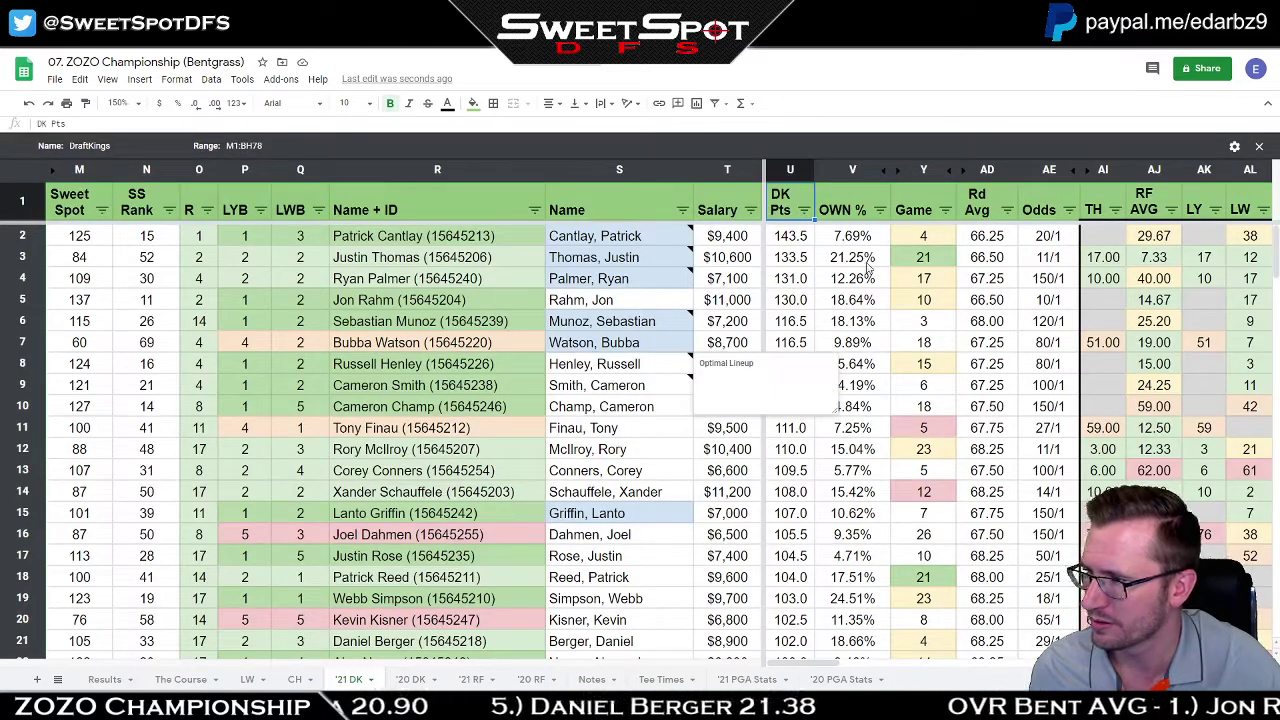
pyautogui.click(207, 210)
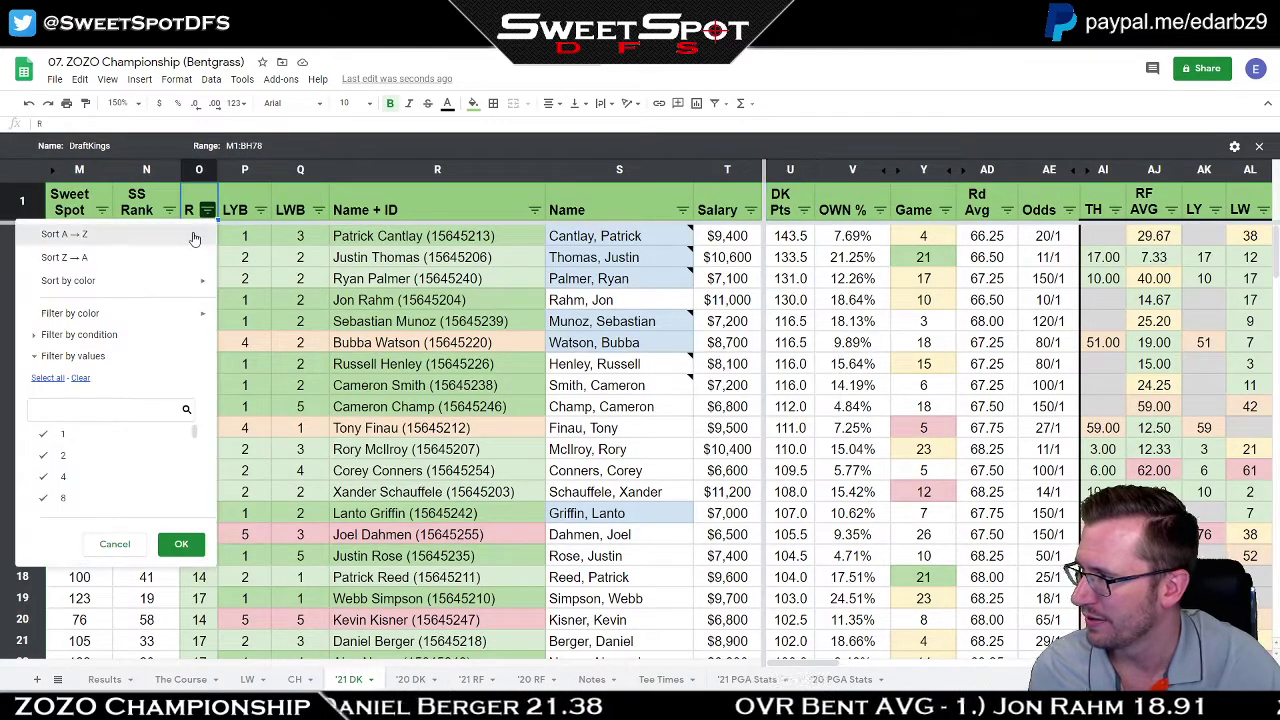
pyautogui.click(150, 234)
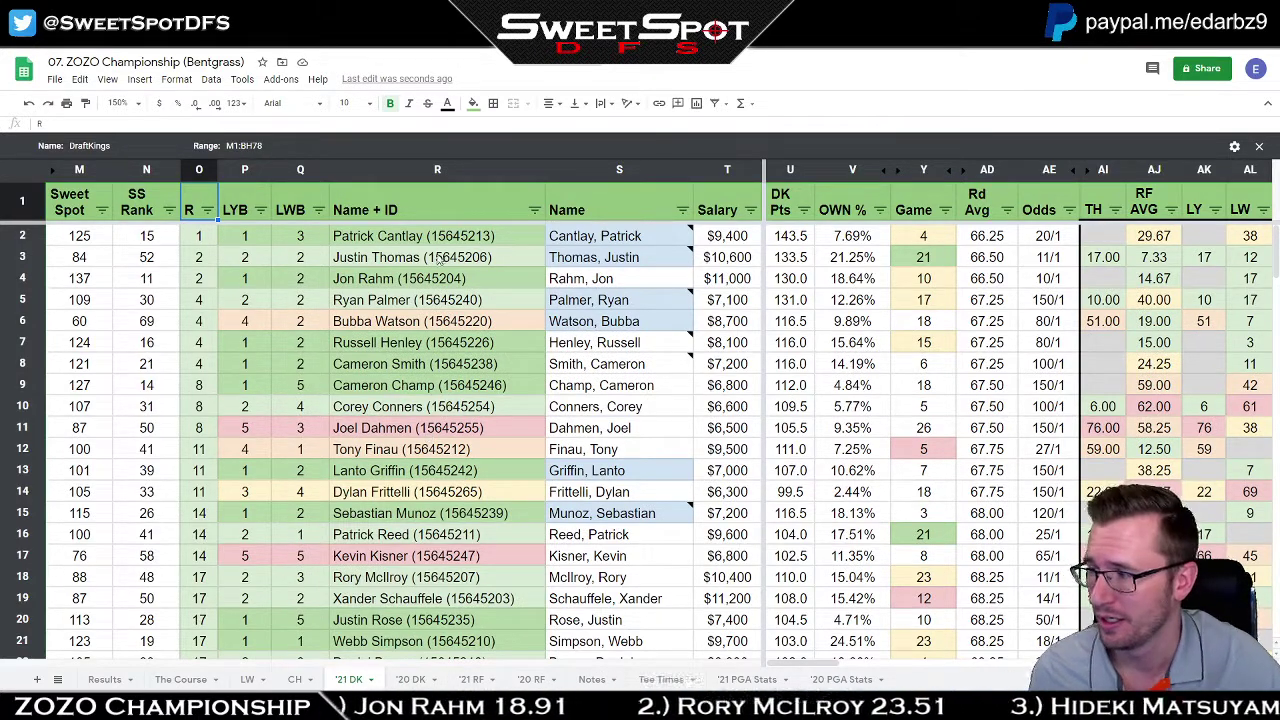
# Go through the top finishers' rows one by one from Justin Thomas down to Tony Finau, reviewing their results.
pyautogui.click(435, 264)
pyautogui.click(436, 279)
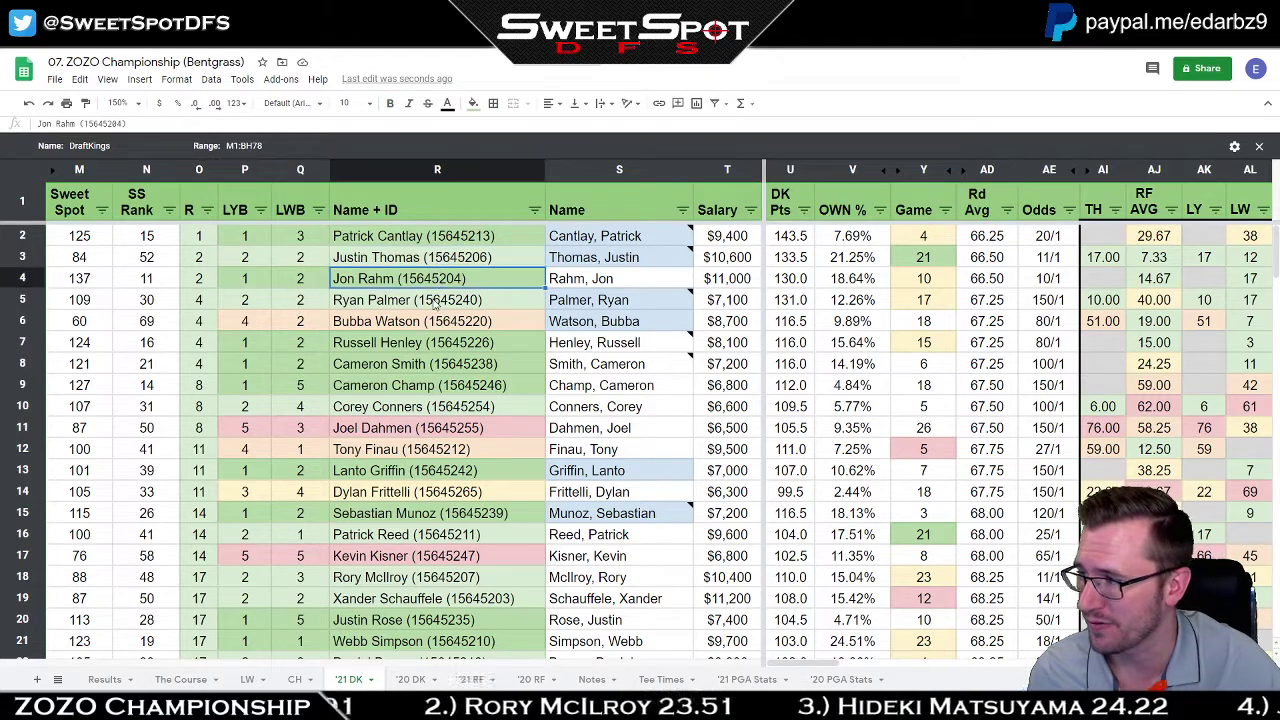
pyautogui.click(437, 300)
pyautogui.click(436, 324)
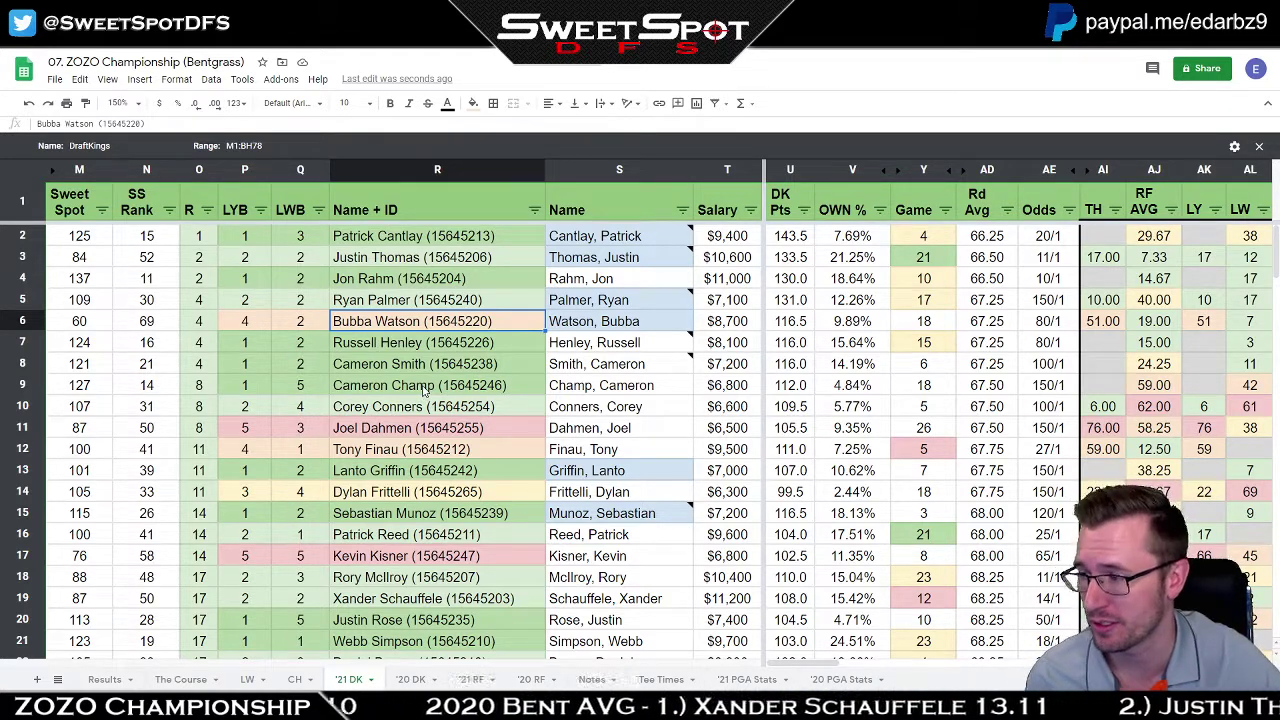
pyautogui.click(427, 353)
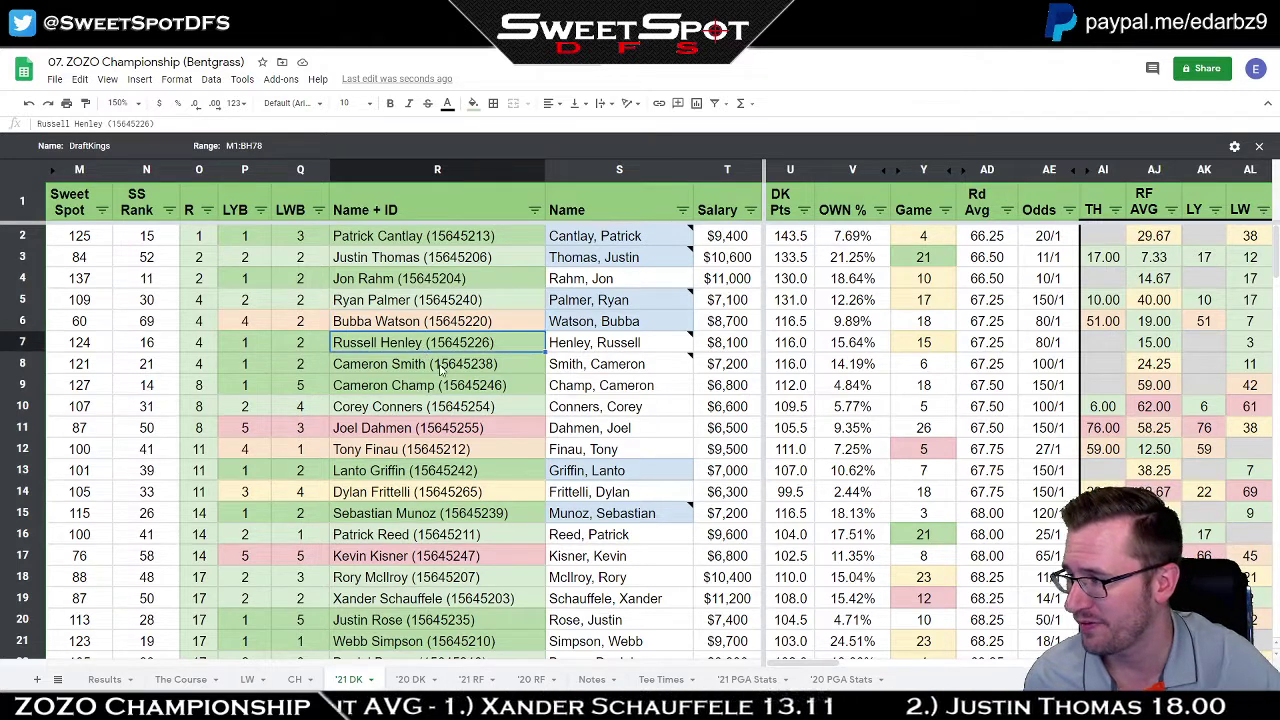
pyautogui.click(443, 369)
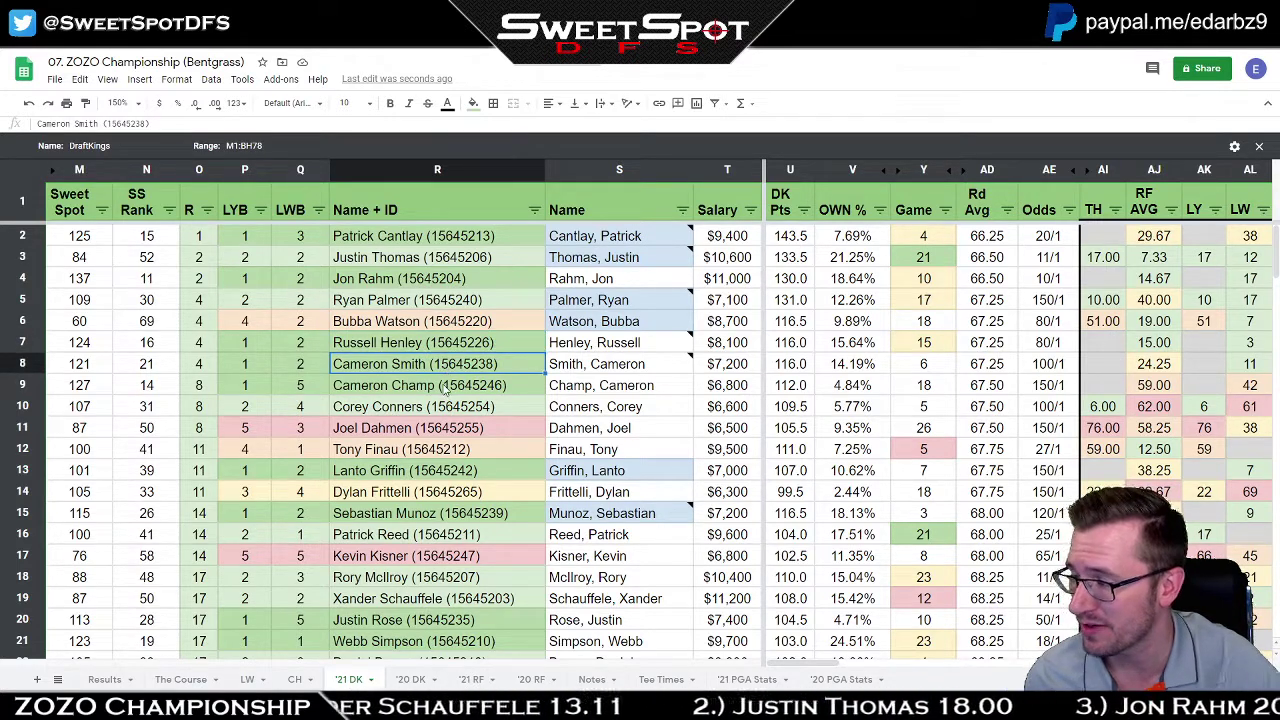
pyautogui.click(446, 389)
pyautogui.click(478, 408)
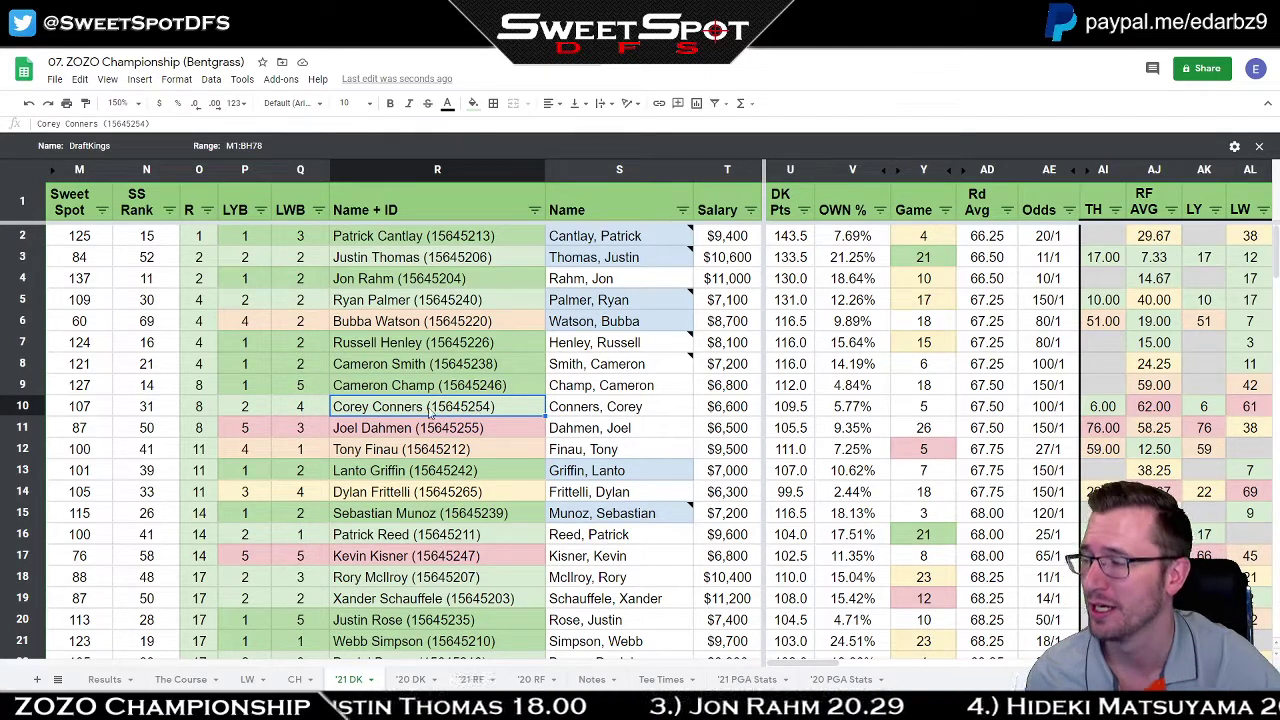
pyautogui.click(428, 455)
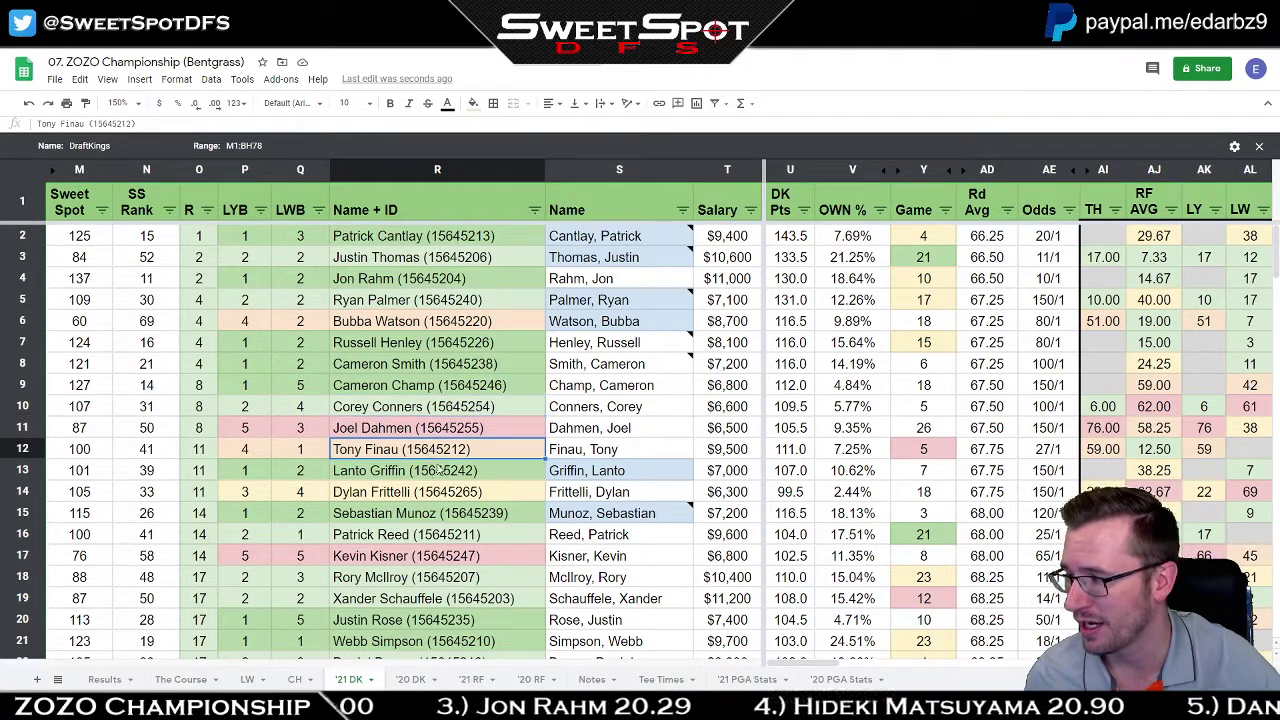
# Select the names from Sebastian Munoz up to Patrick Cantlay, and review individual rows among them, ending on Cameron Smith.
pyautogui.moveTo(455, 513); pyautogui.dragTo(463, 240)
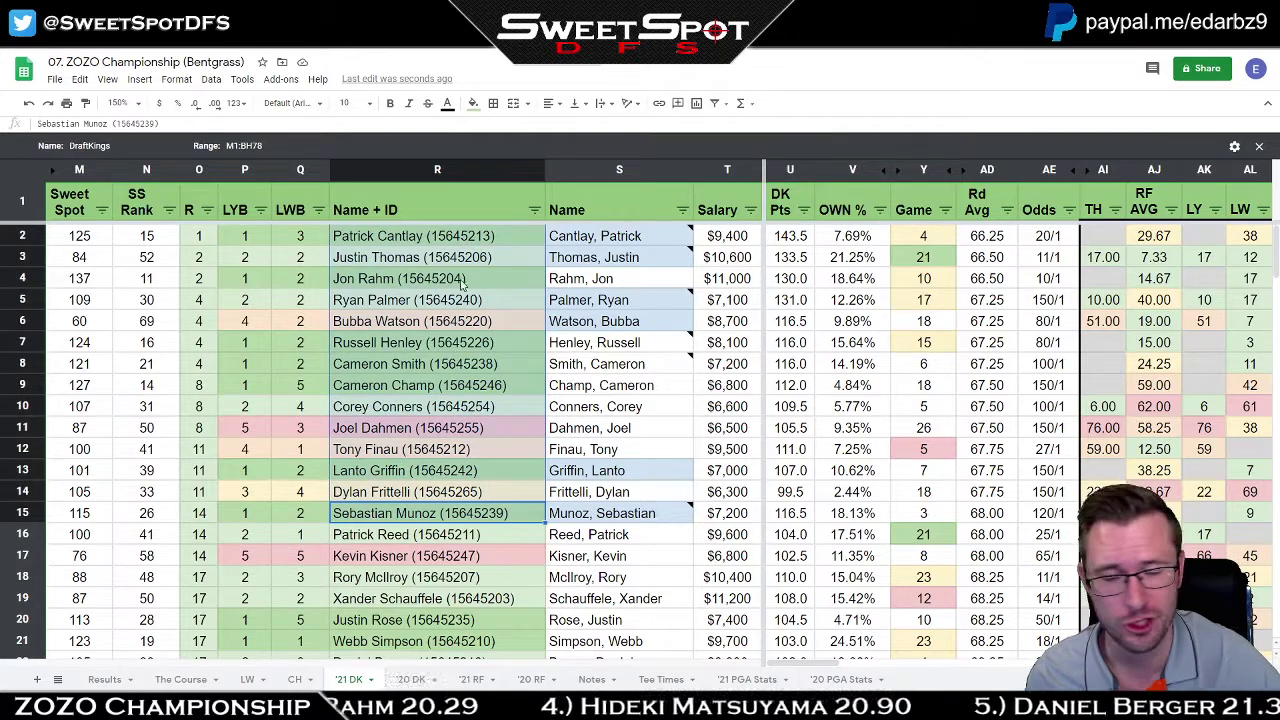
pyautogui.click(463, 309)
pyautogui.click(452, 238)
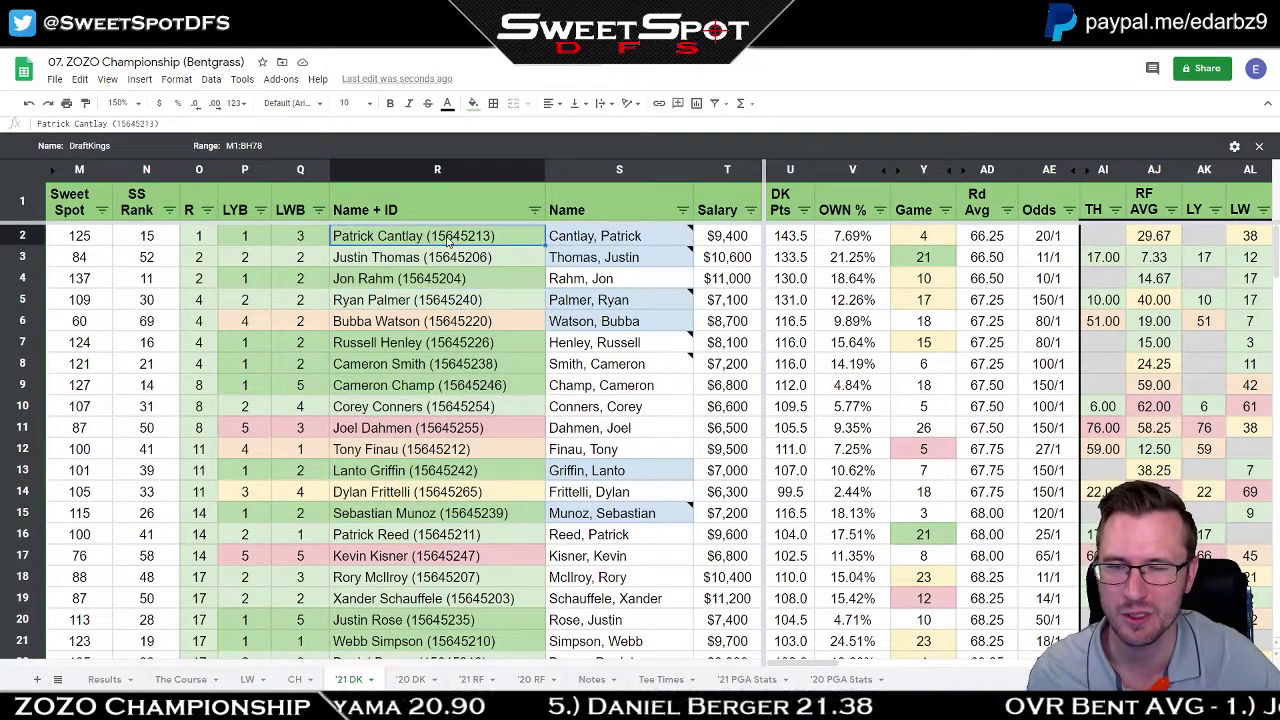
pyautogui.click(438, 325)
pyautogui.click(497, 362)
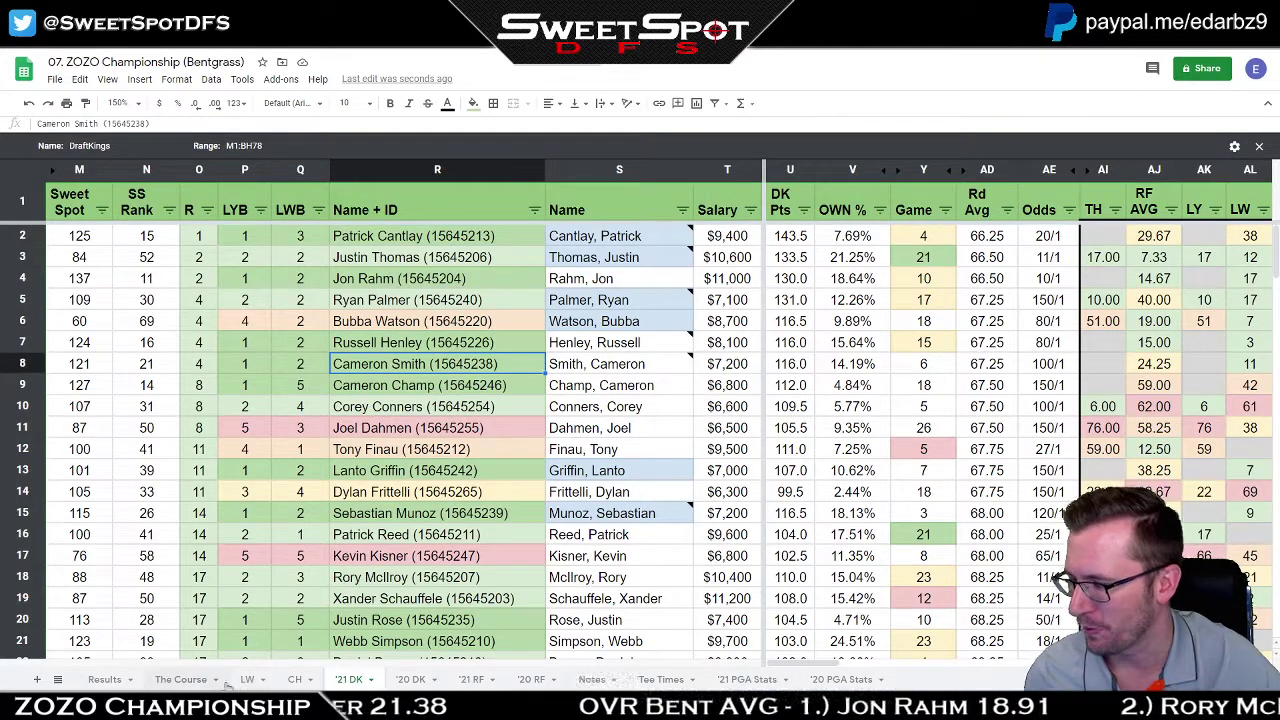
# Open The Course sheet to review the Sherwood Country Club hole and shot-shape notes.
pyautogui.click(181, 679)
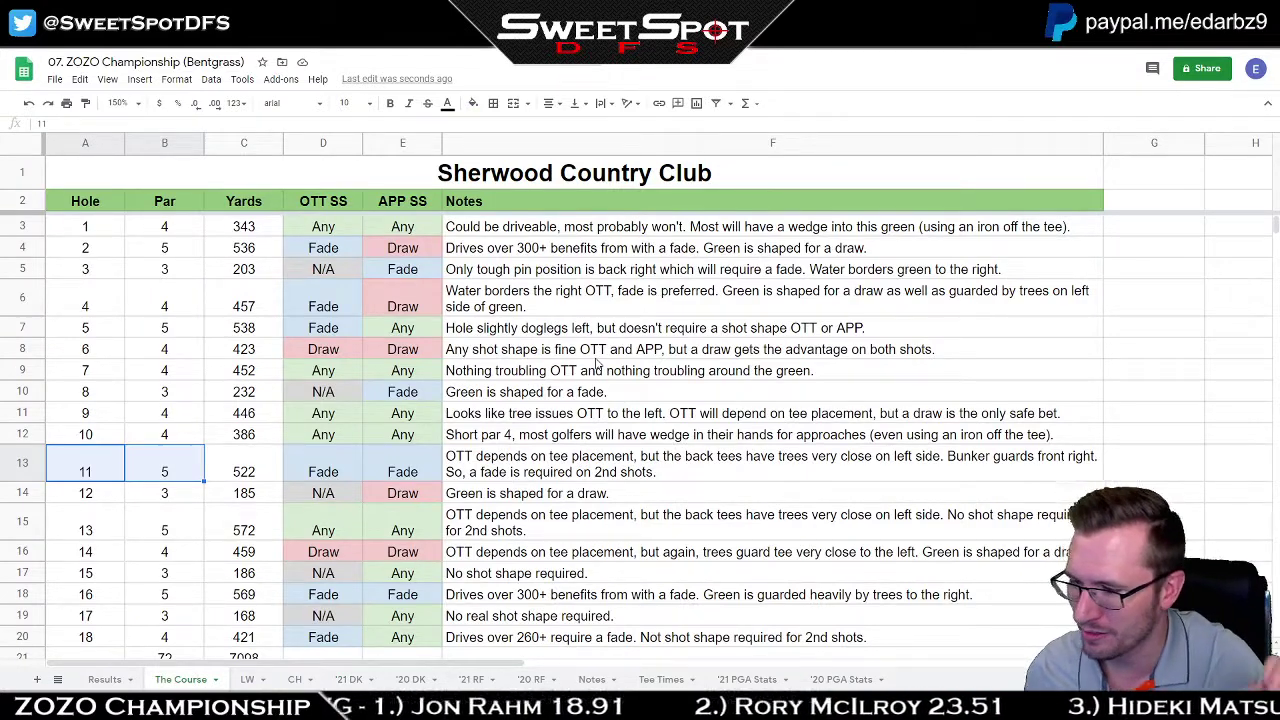
# Review the shot-shape tallies below the hole table, selecting the OTT and APP fades, doesn't-matter and draws pairs, then select hole 4's par.
pyautogui.scroll(-5, 718, 381)
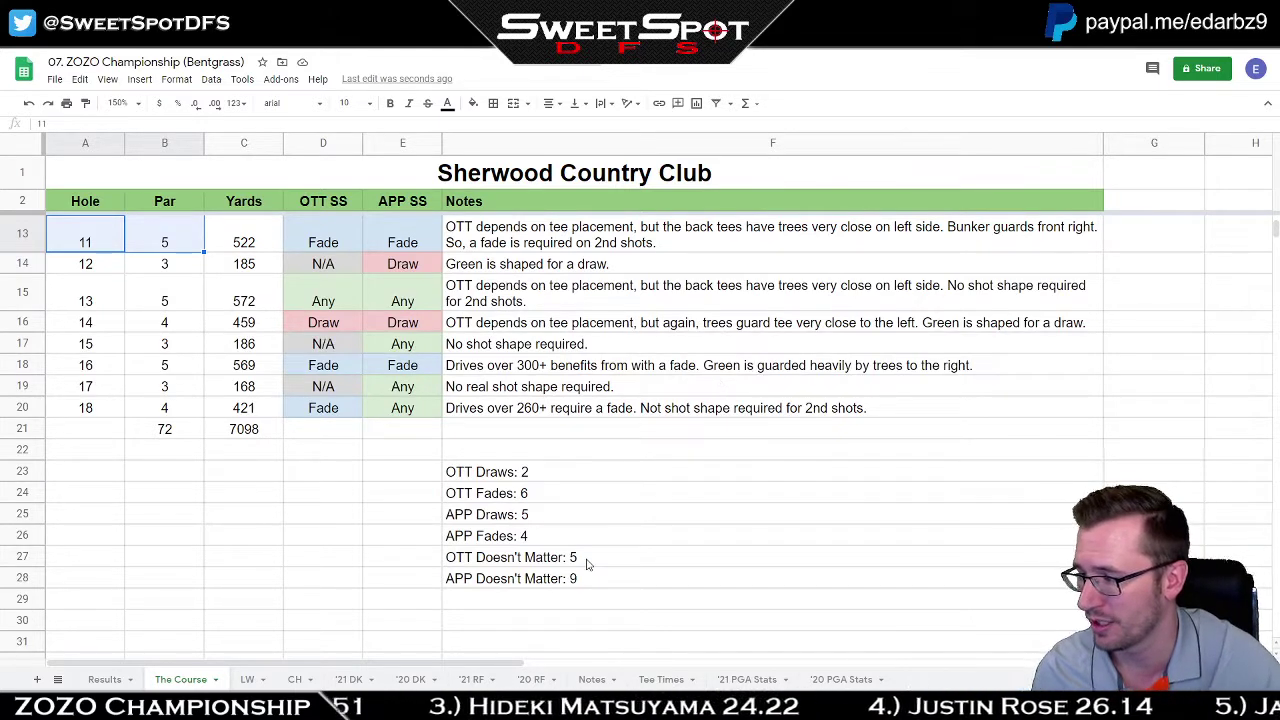
pyautogui.click(500, 503)
pyautogui.moveTo(508, 540); pyautogui.dragTo(505, 542)
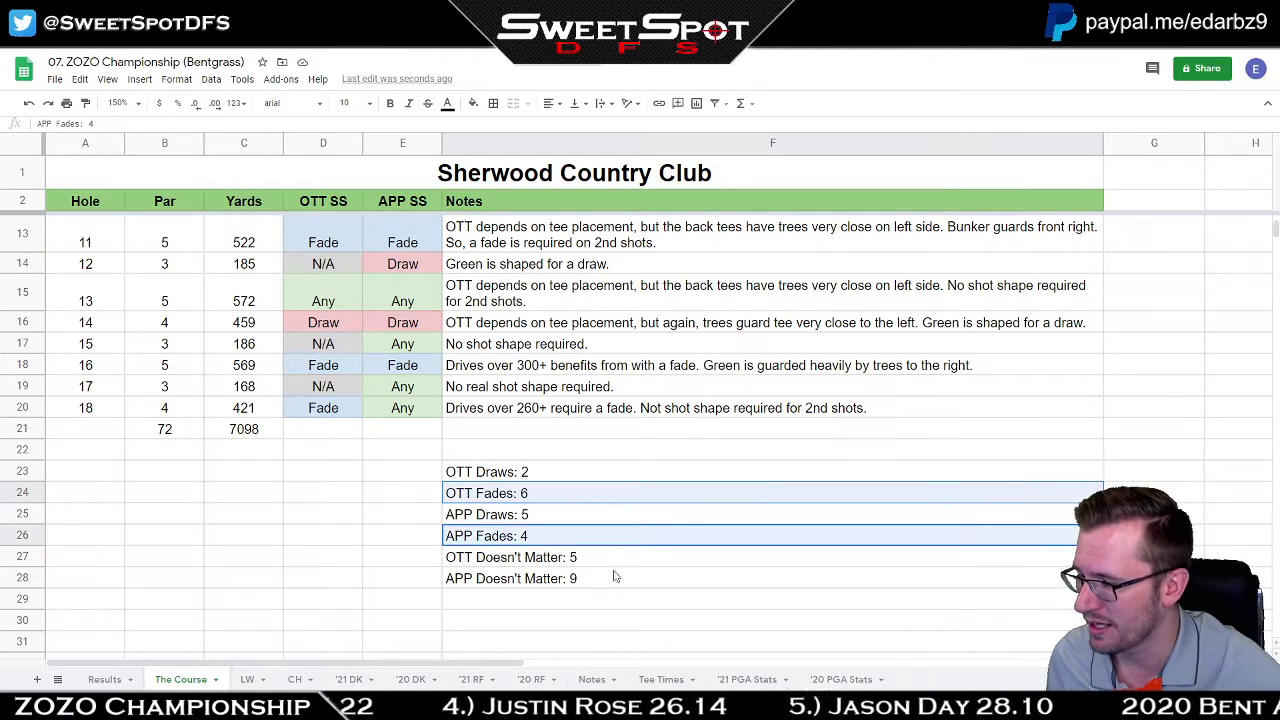
pyautogui.moveTo(542, 580); pyautogui.dragTo(540, 562)
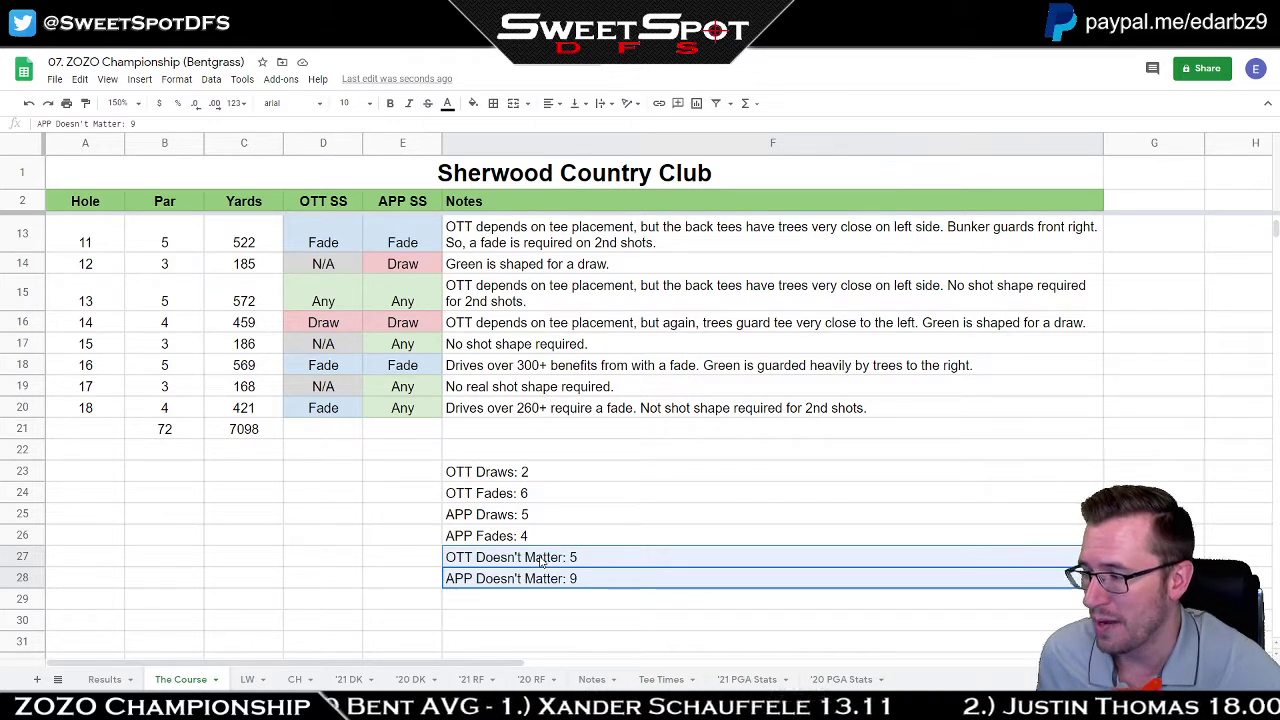
pyautogui.click(533, 479)
pyautogui.keyDown('ctrl'); pyautogui.click(538, 518); pyautogui.keyUp('ctrl')
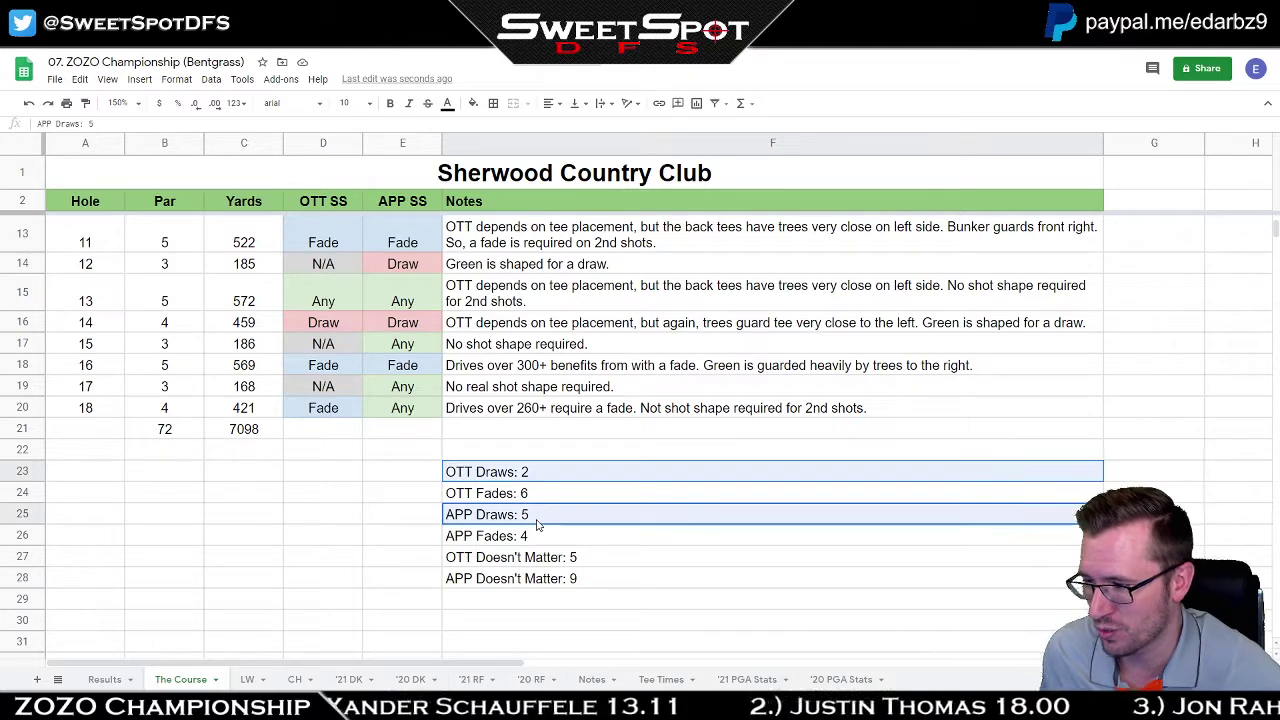
pyautogui.scroll(3, 537, 524)
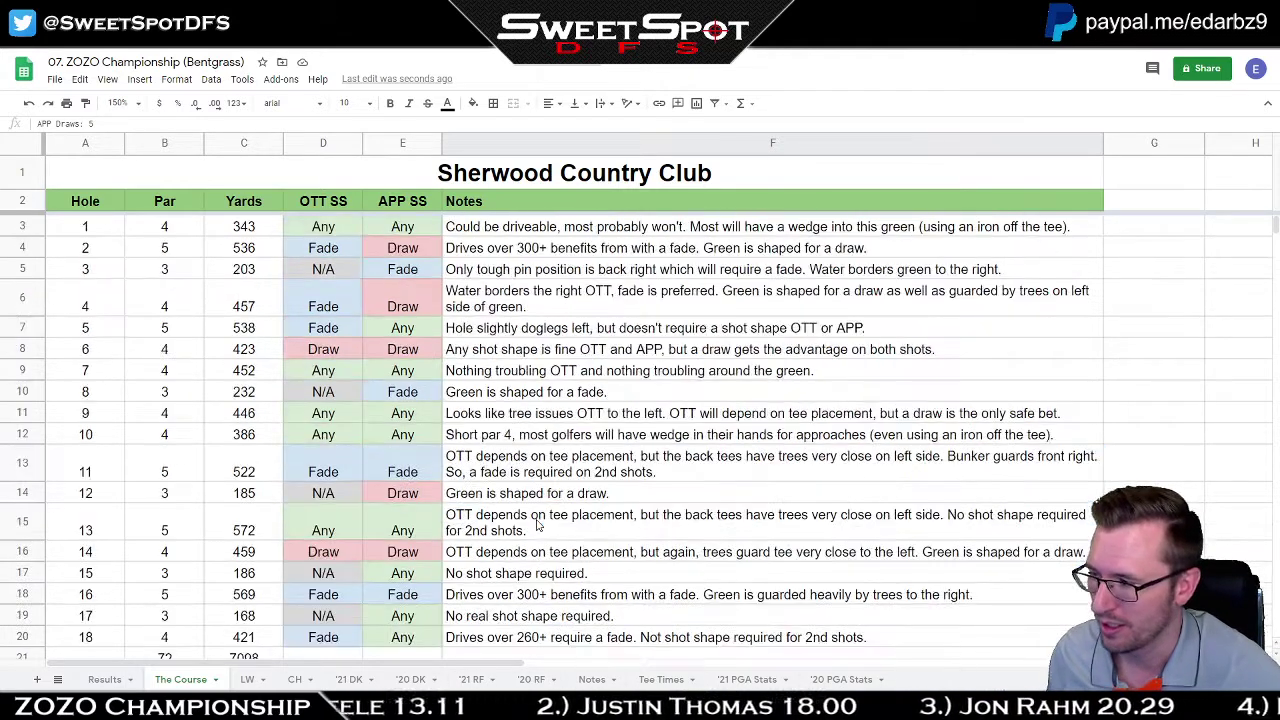
pyautogui.click(158, 298)
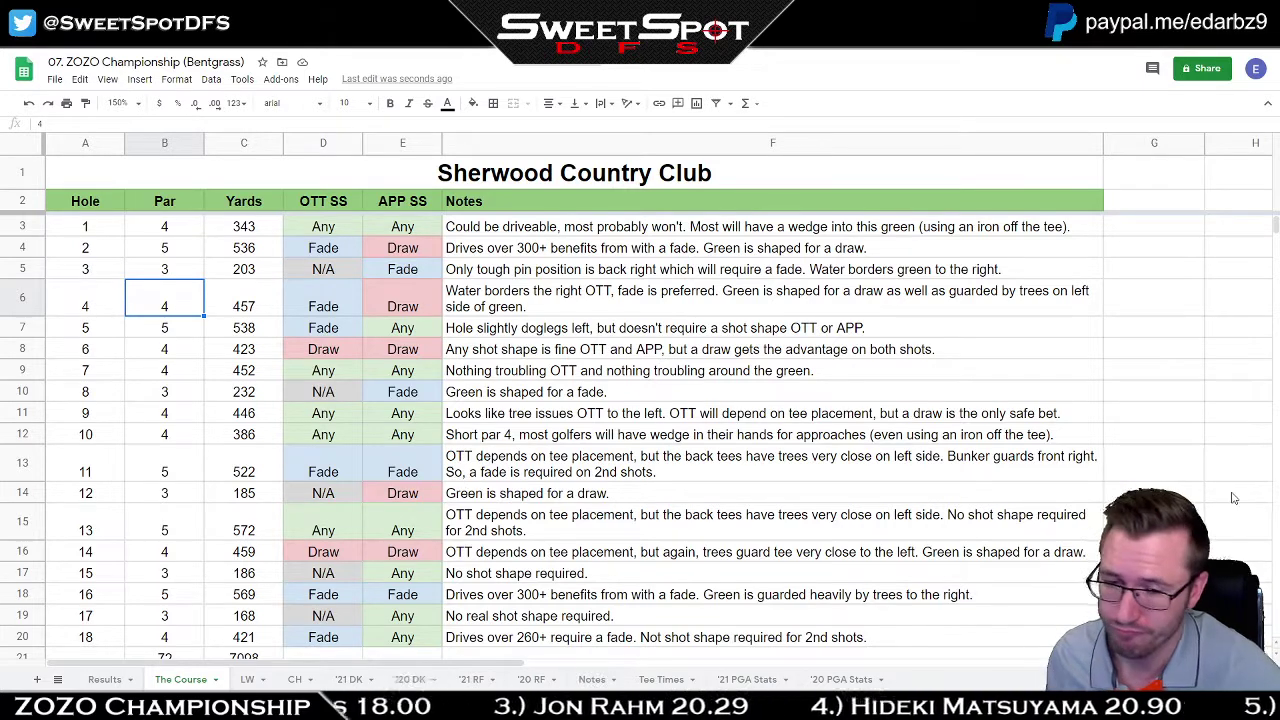